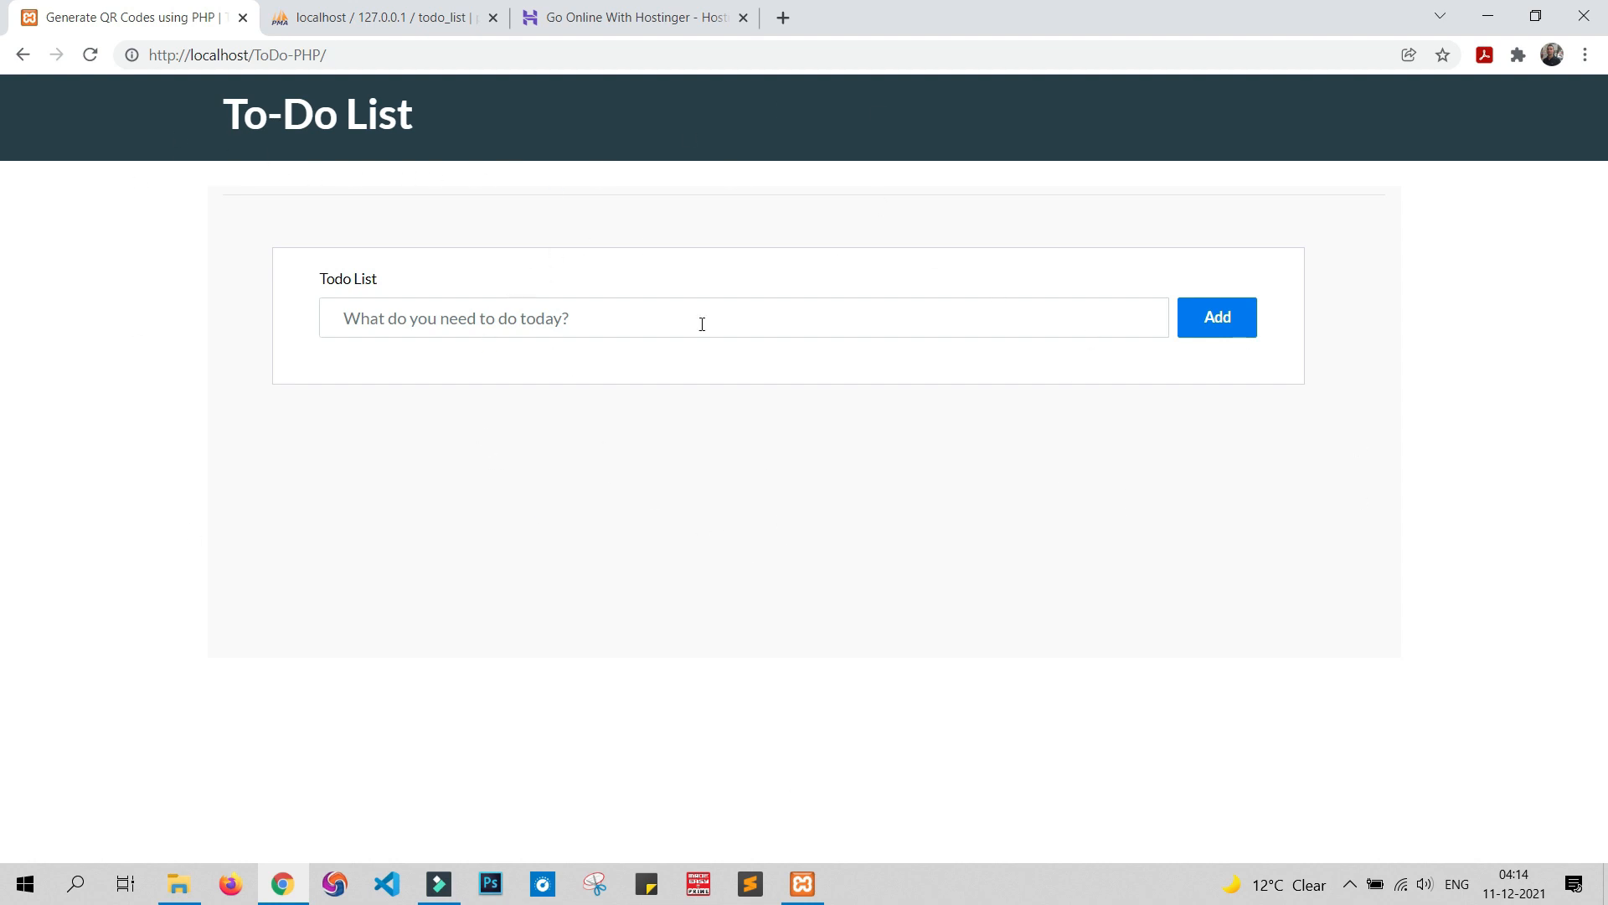
Add a 'read book' task to the To-Do List
{"action": "left_click", "coordinate": [439, 325]}
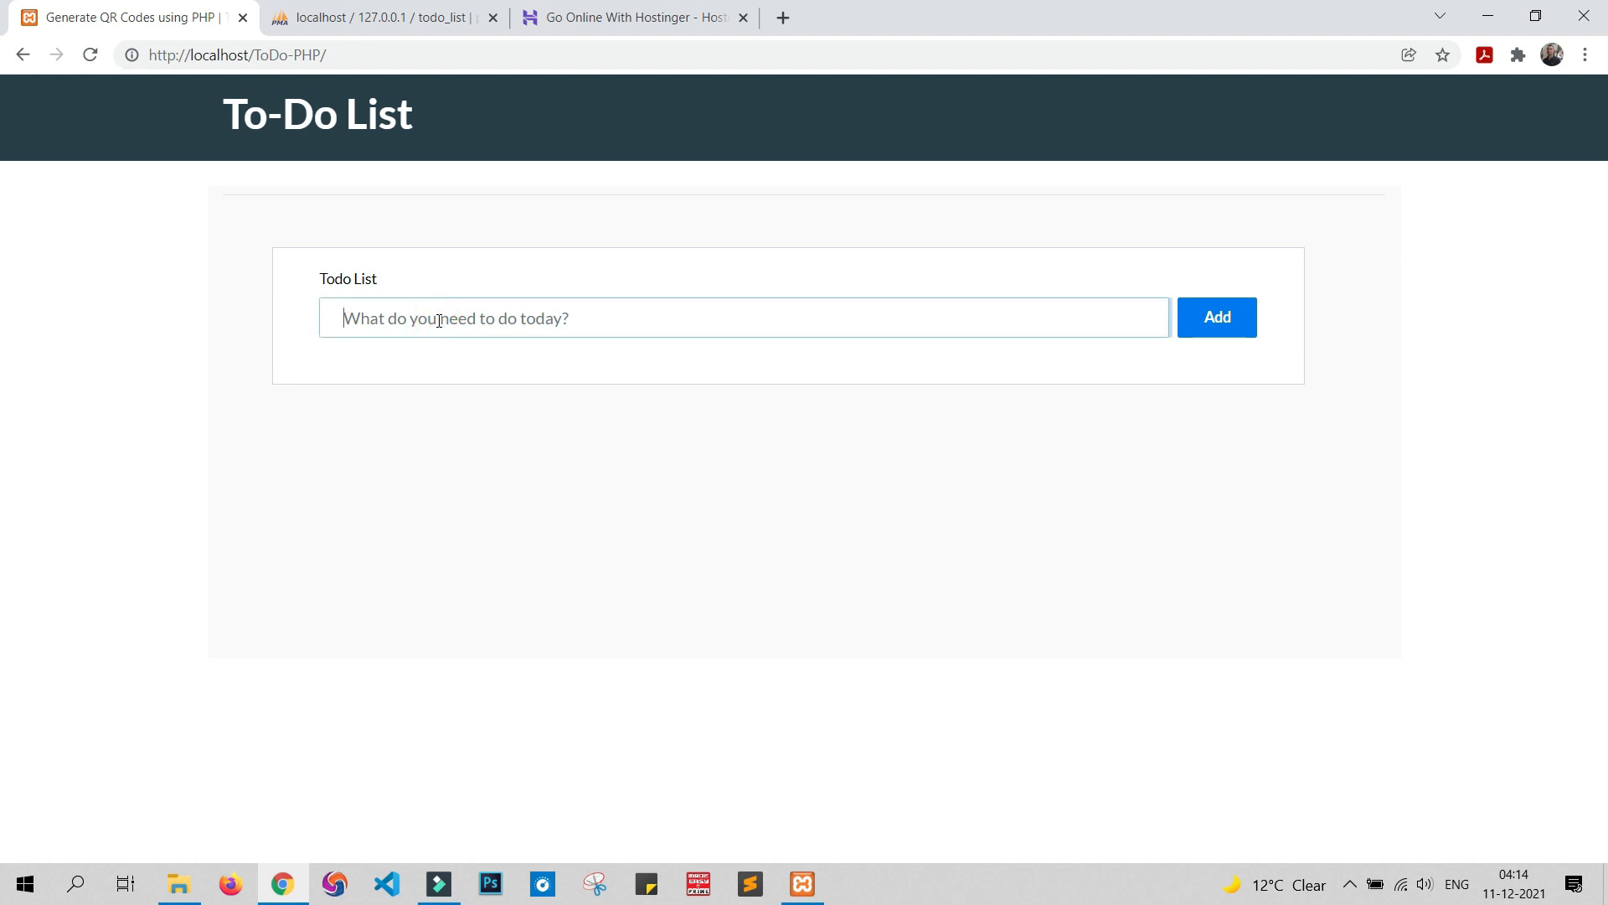
{"action": "type", "text": "read bo"}
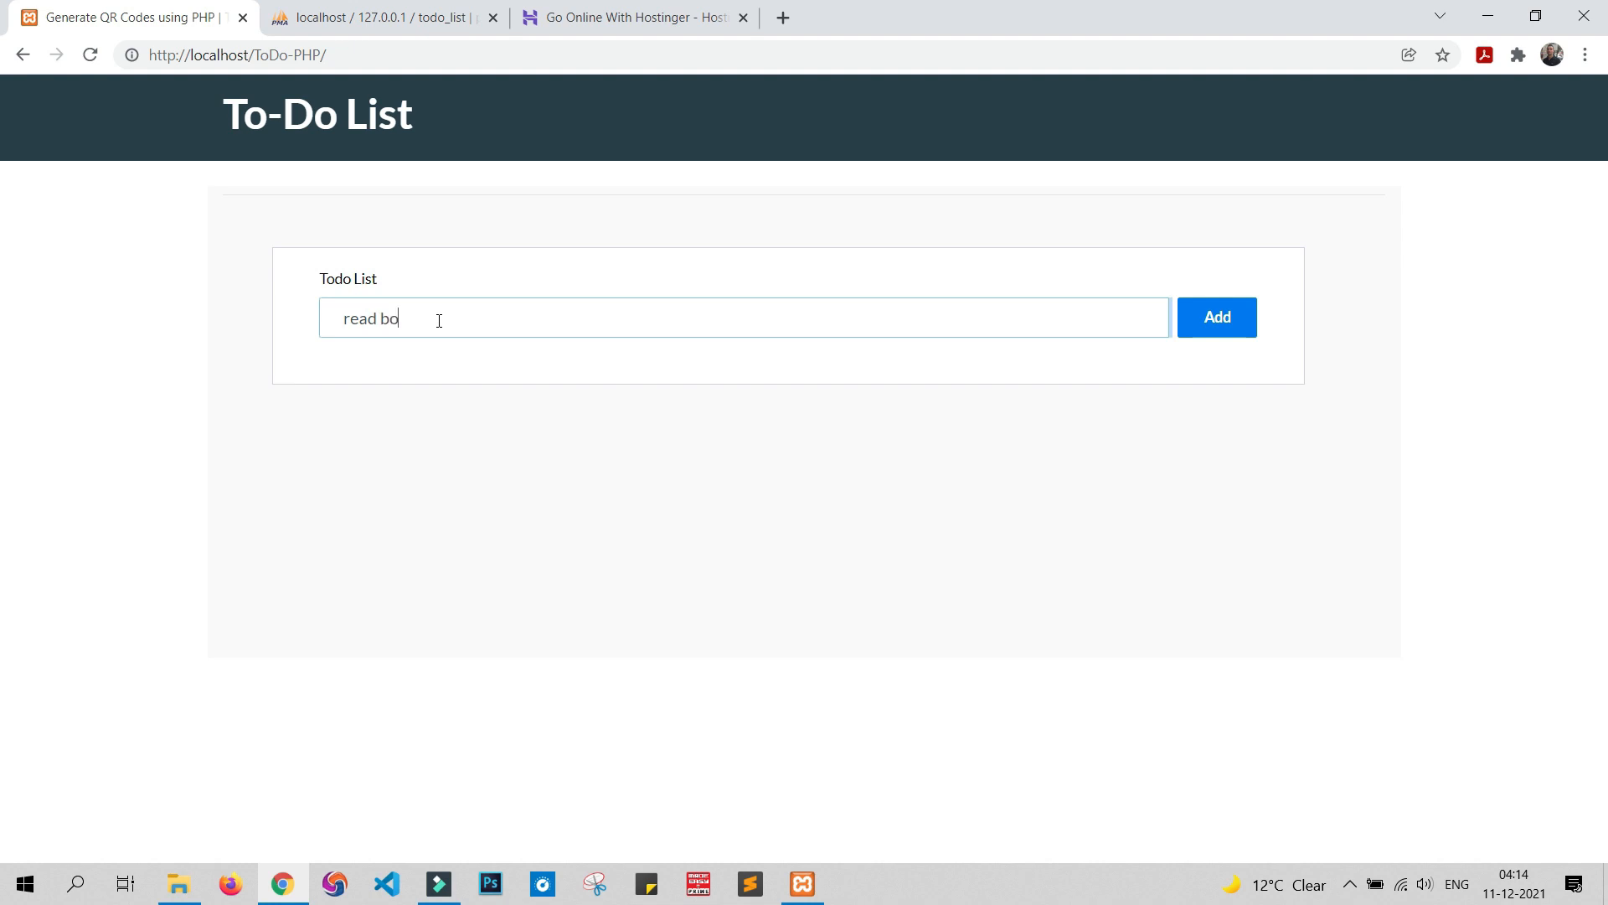
{"action": "type", "text": "ok"}
{"action": "left_click", "coordinate": [1237, 317]}
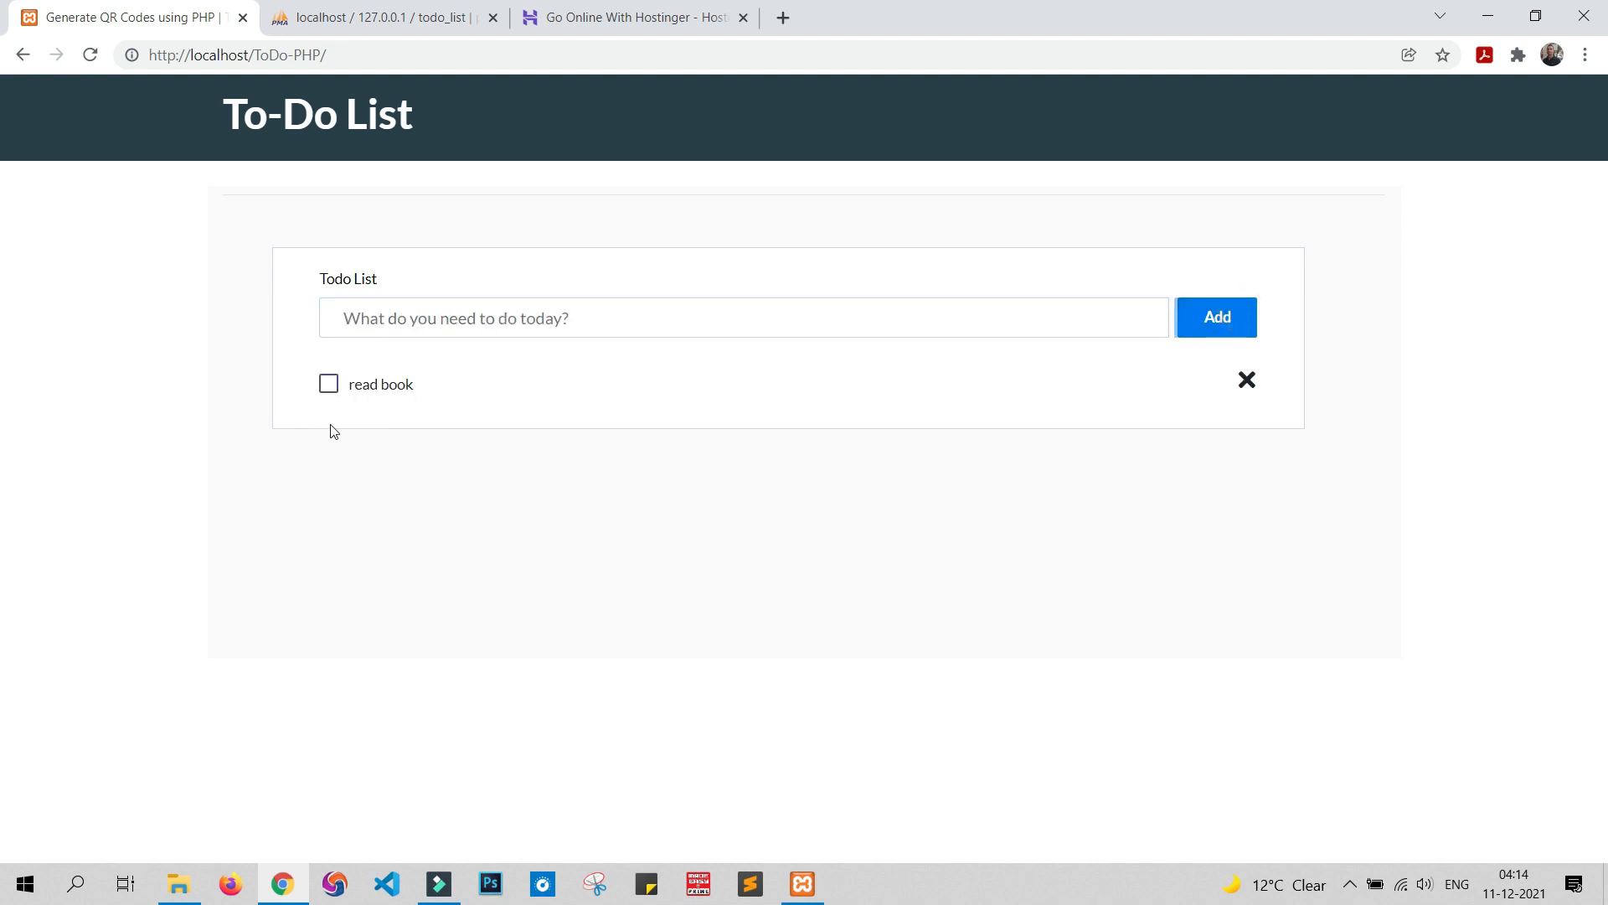
Mark 'read book' done, delete it, and check the todo_list database in phpMyAdmin
{"action": "left_click", "coordinate": [329, 384]}
{"action": "left_click", "coordinate": [1246, 385]}
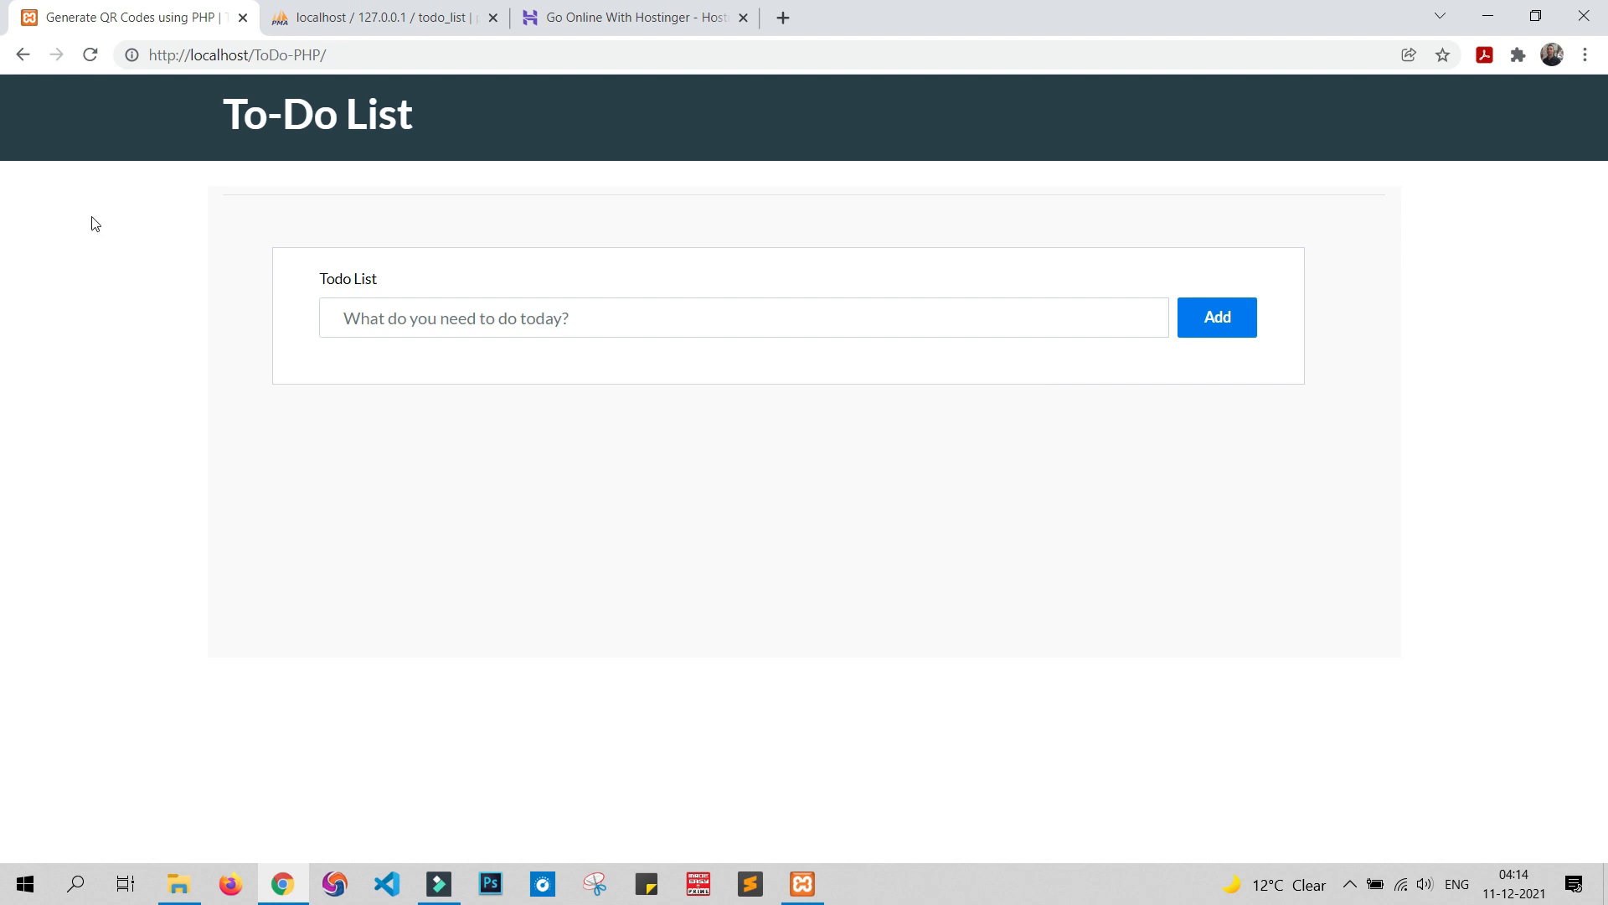
{"action": "left_click", "coordinate": [381, 7]}
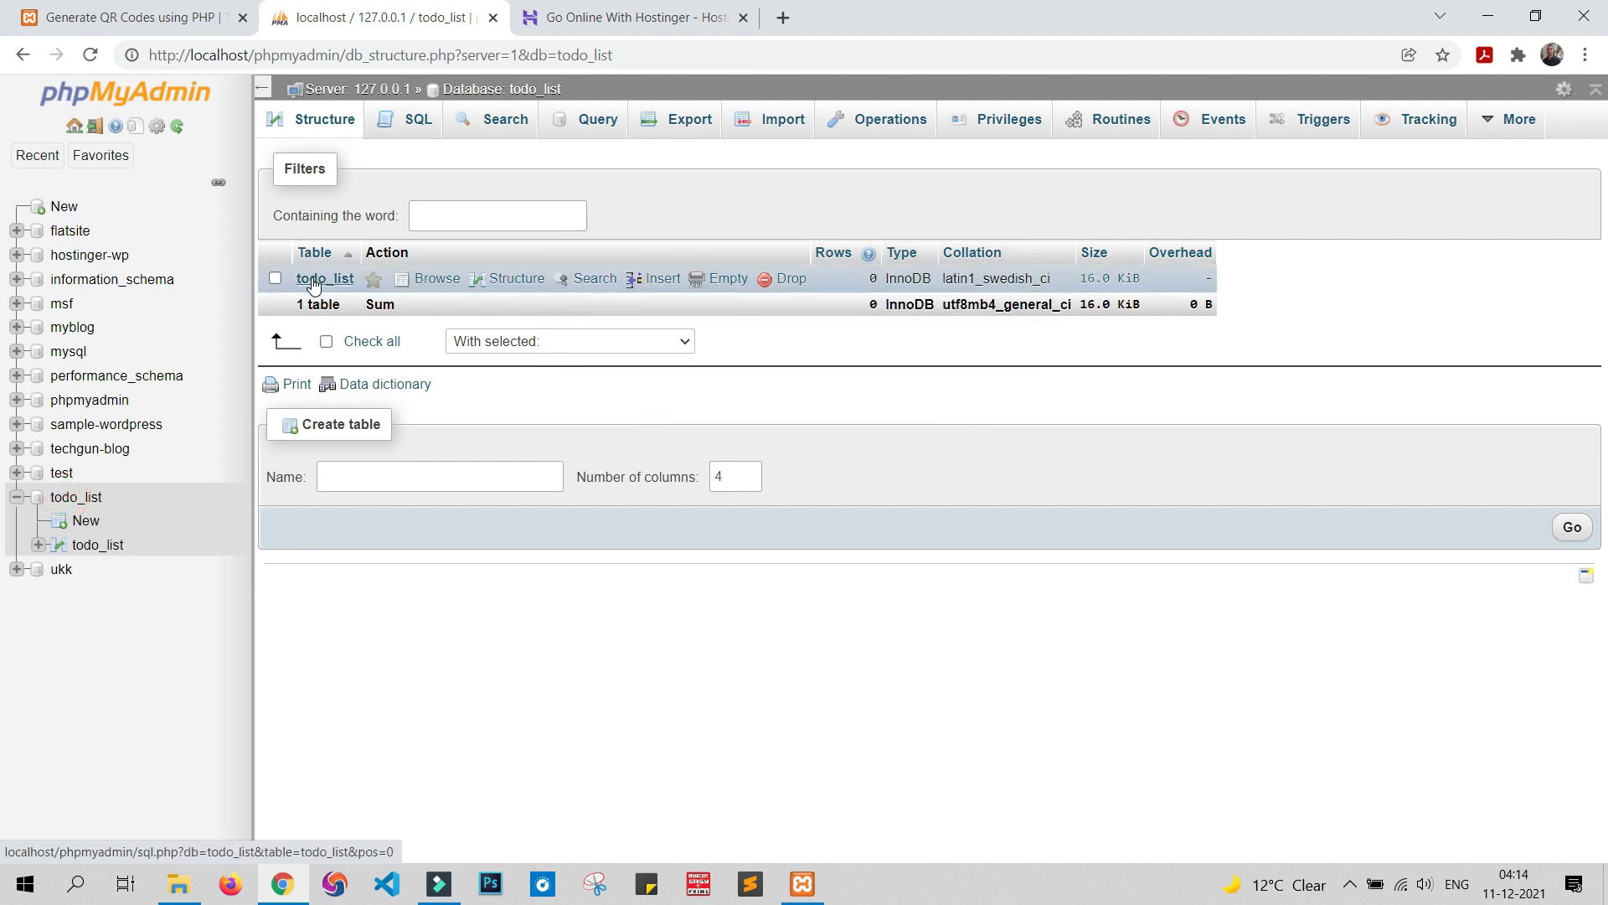
Return from phpMyAdmin to the localhost To-Do List page after a quick recheck
{"action": "left_click", "coordinate": [92, 15]}
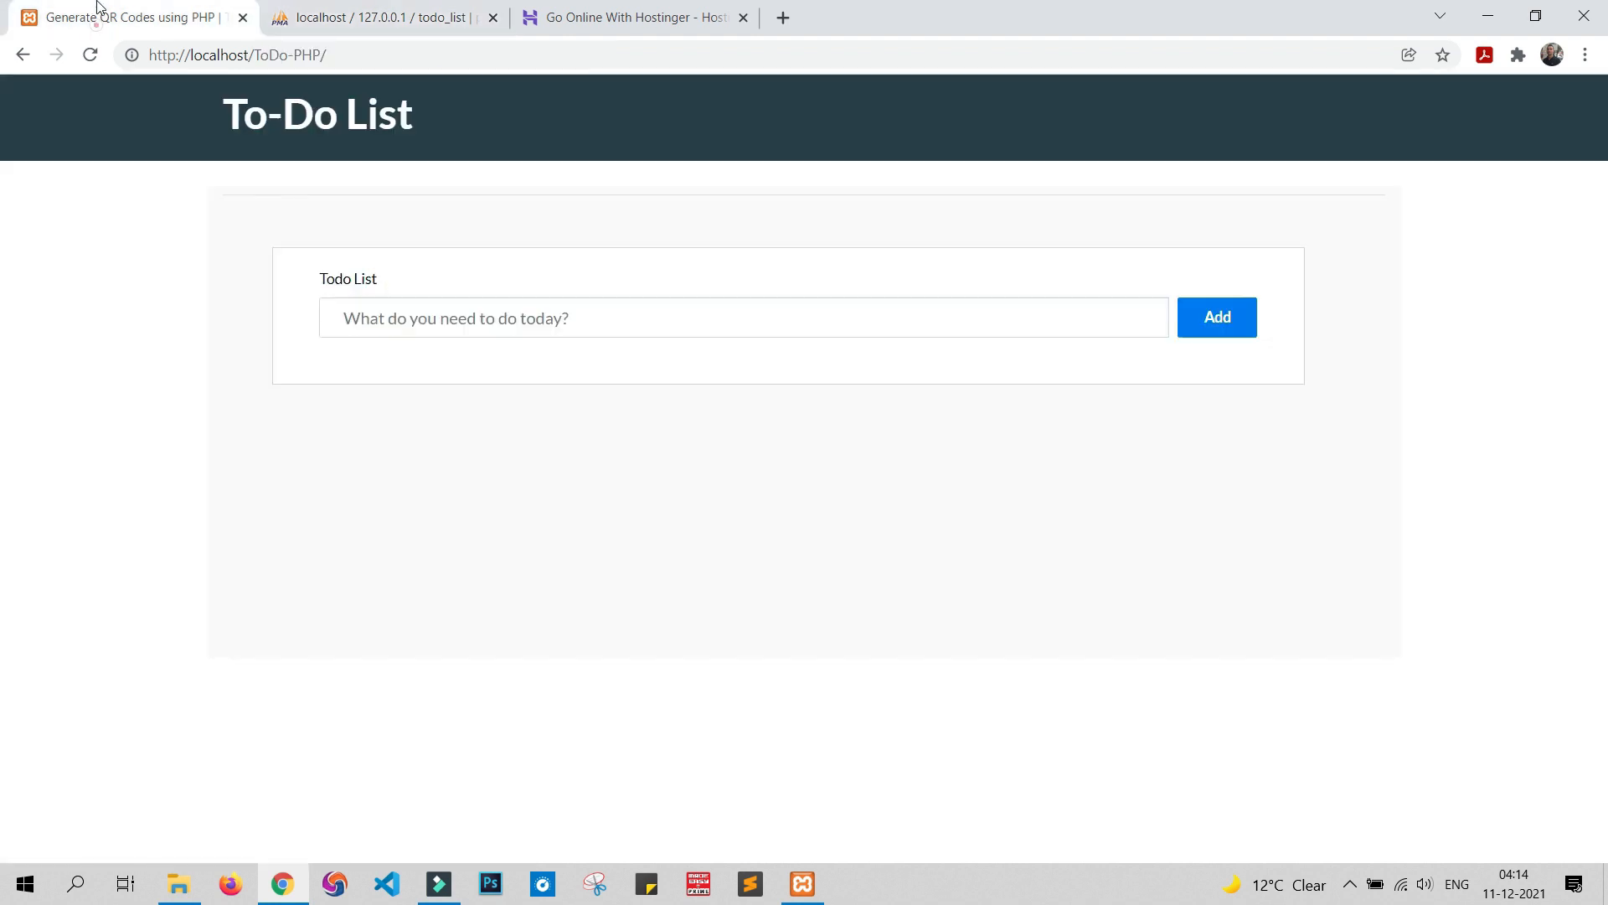
{"action": "left_click", "coordinate": [367, 17]}
{"action": "left_click", "coordinate": [128, 17]}
Switch to the Hostinger site and select the tracking parameters in its address
{"action": "left_click", "coordinate": [587, 15]}
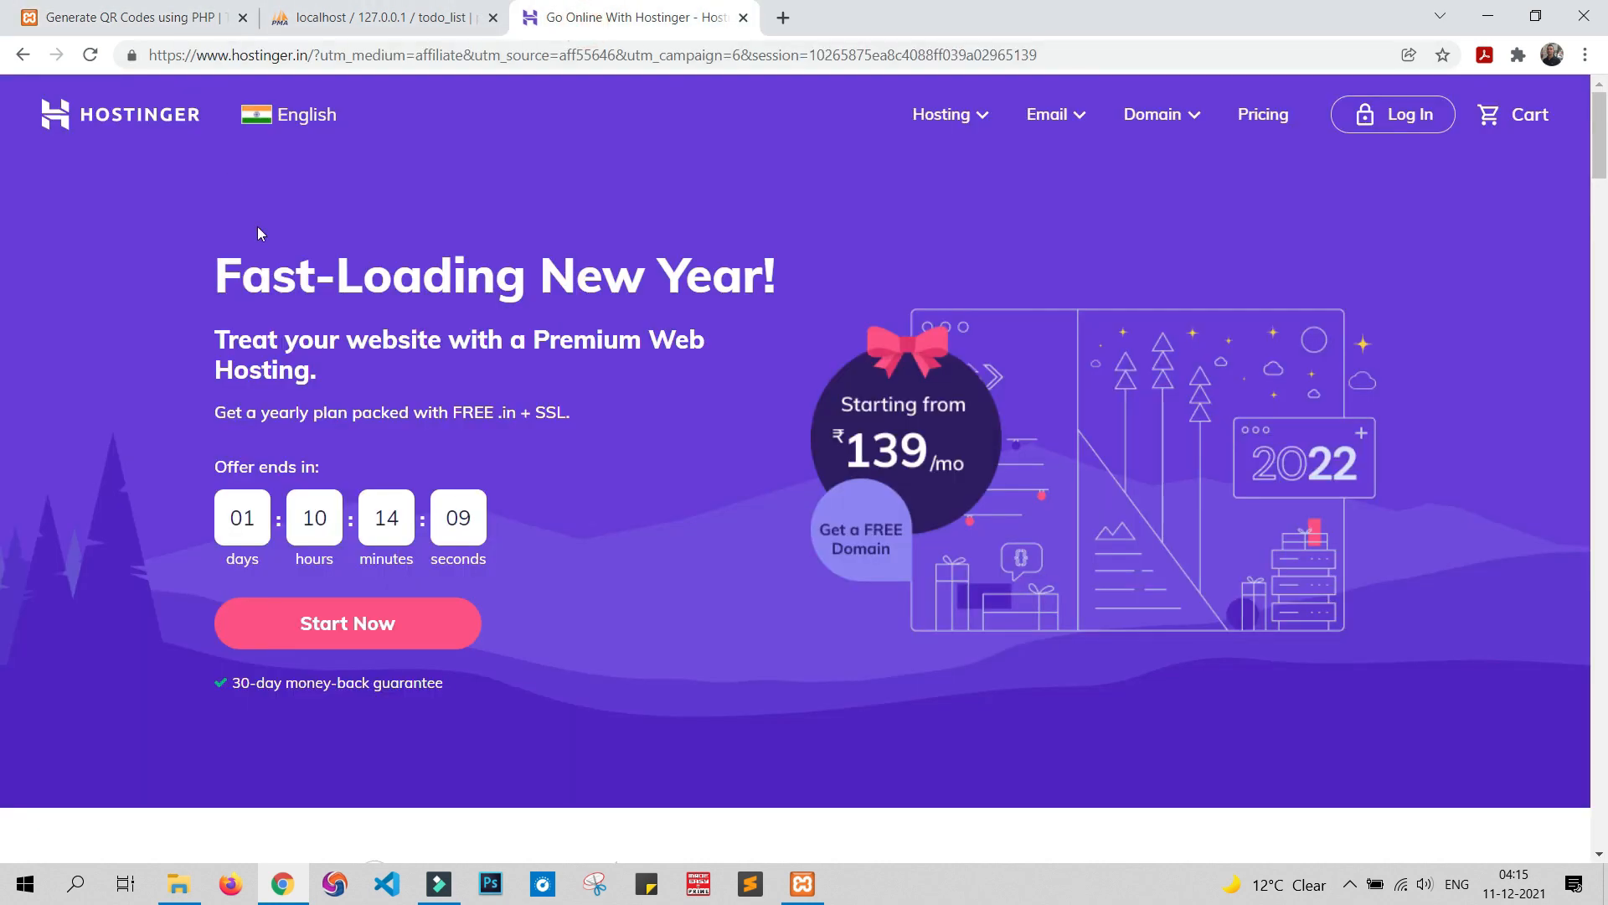
{"action": "left_click", "coordinate": [314, 55]}
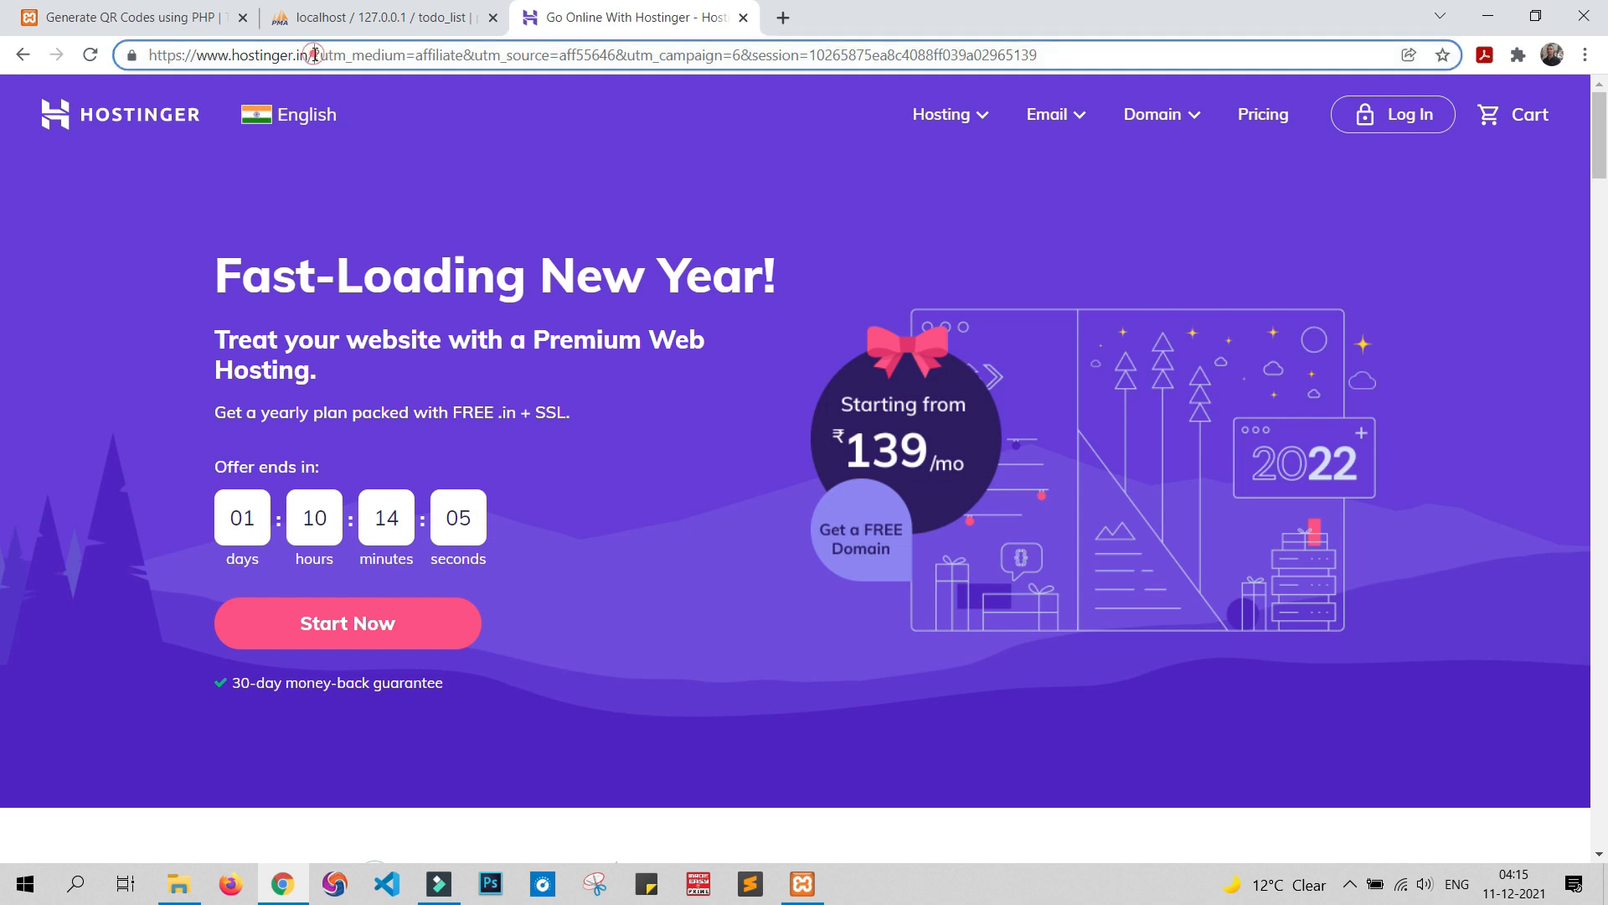
{"action": "left_click_drag", "start_coordinate": [314, 56], "coordinate": [1057, 55]}
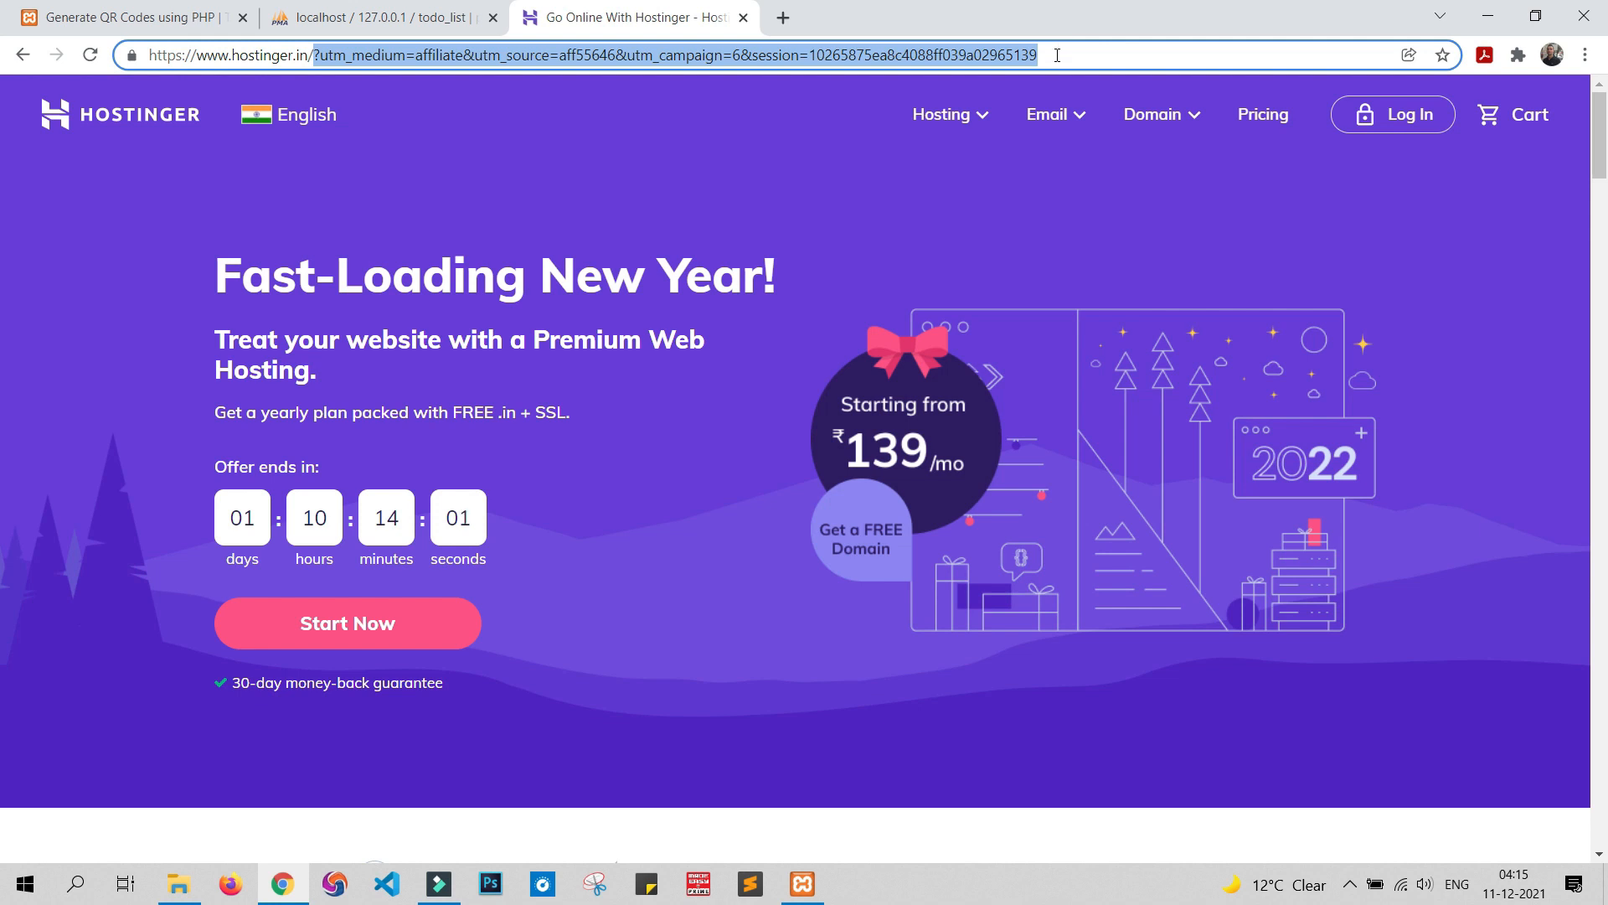
{"action": "left_click", "coordinate": [1086, 52]}
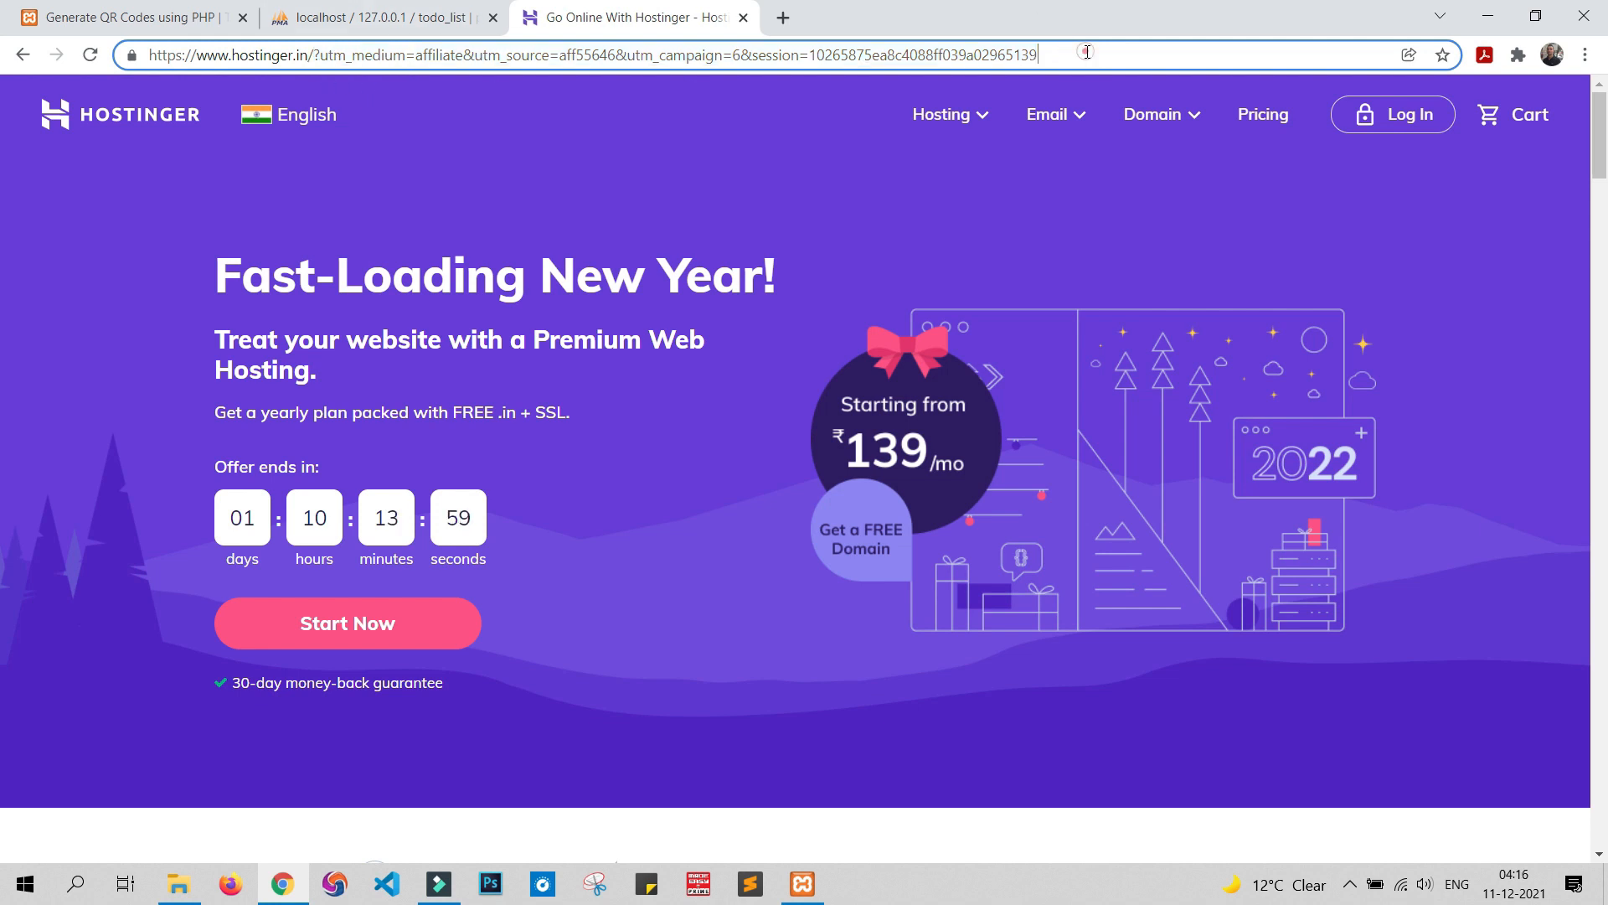
Browse the Shared Web Hosting plans and add Premium Web Hosting to the cart
{"action": "left_click", "coordinate": [941, 114]}
{"action": "left_click", "coordinate": [932, 183]}
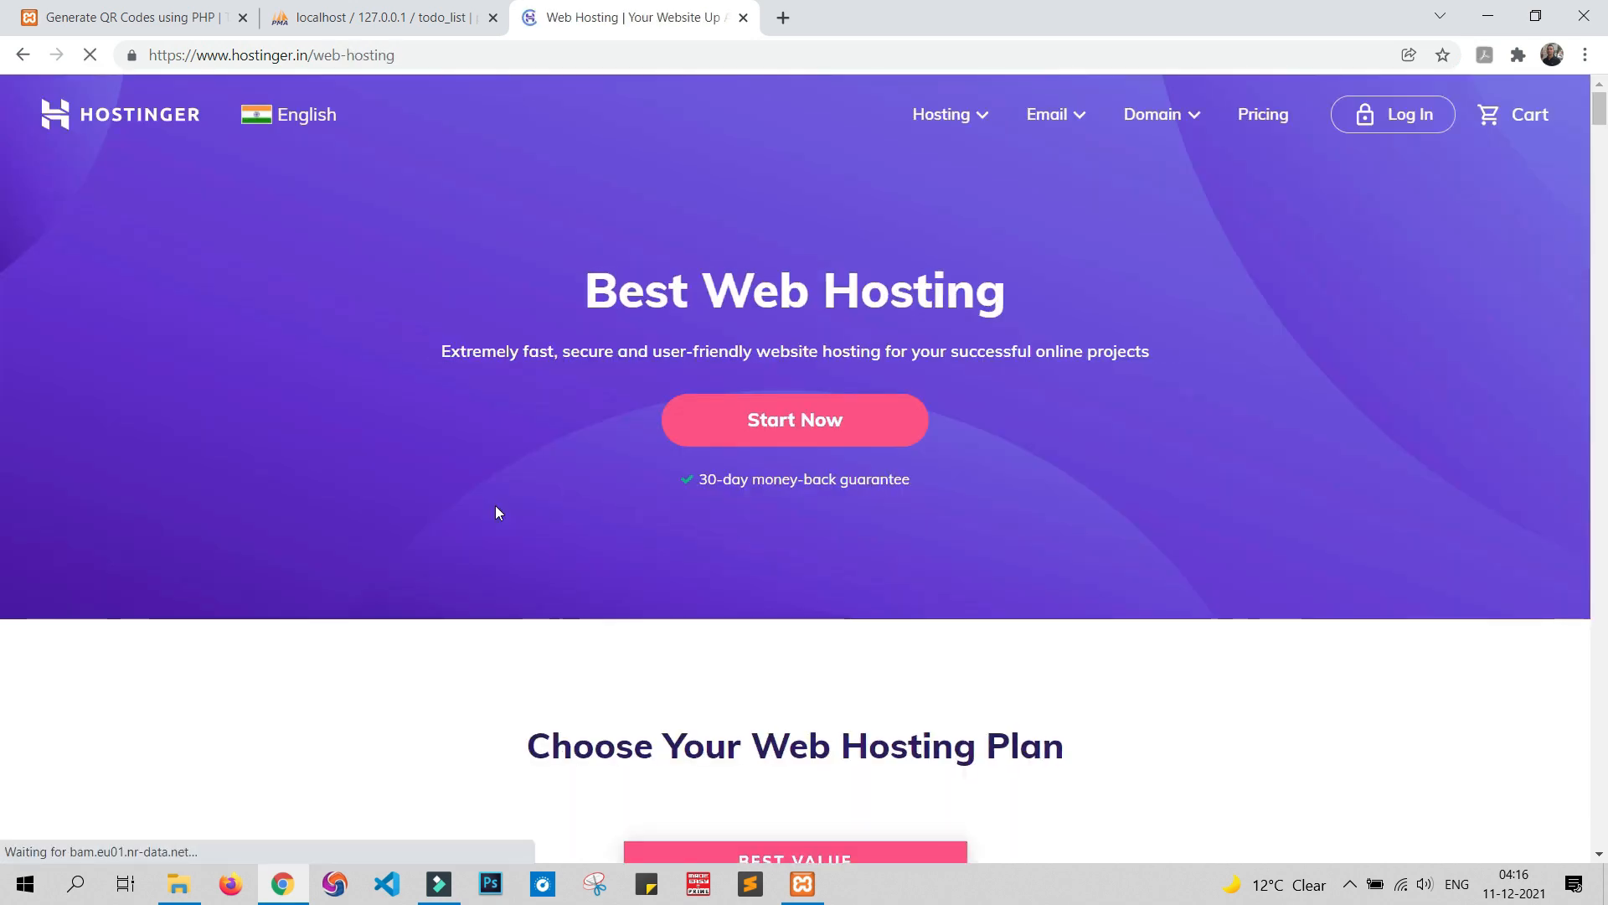
{"action": "scroll", "coordinate": [498, 482], "scroll_direction": "down", "scroll_amount": 8}
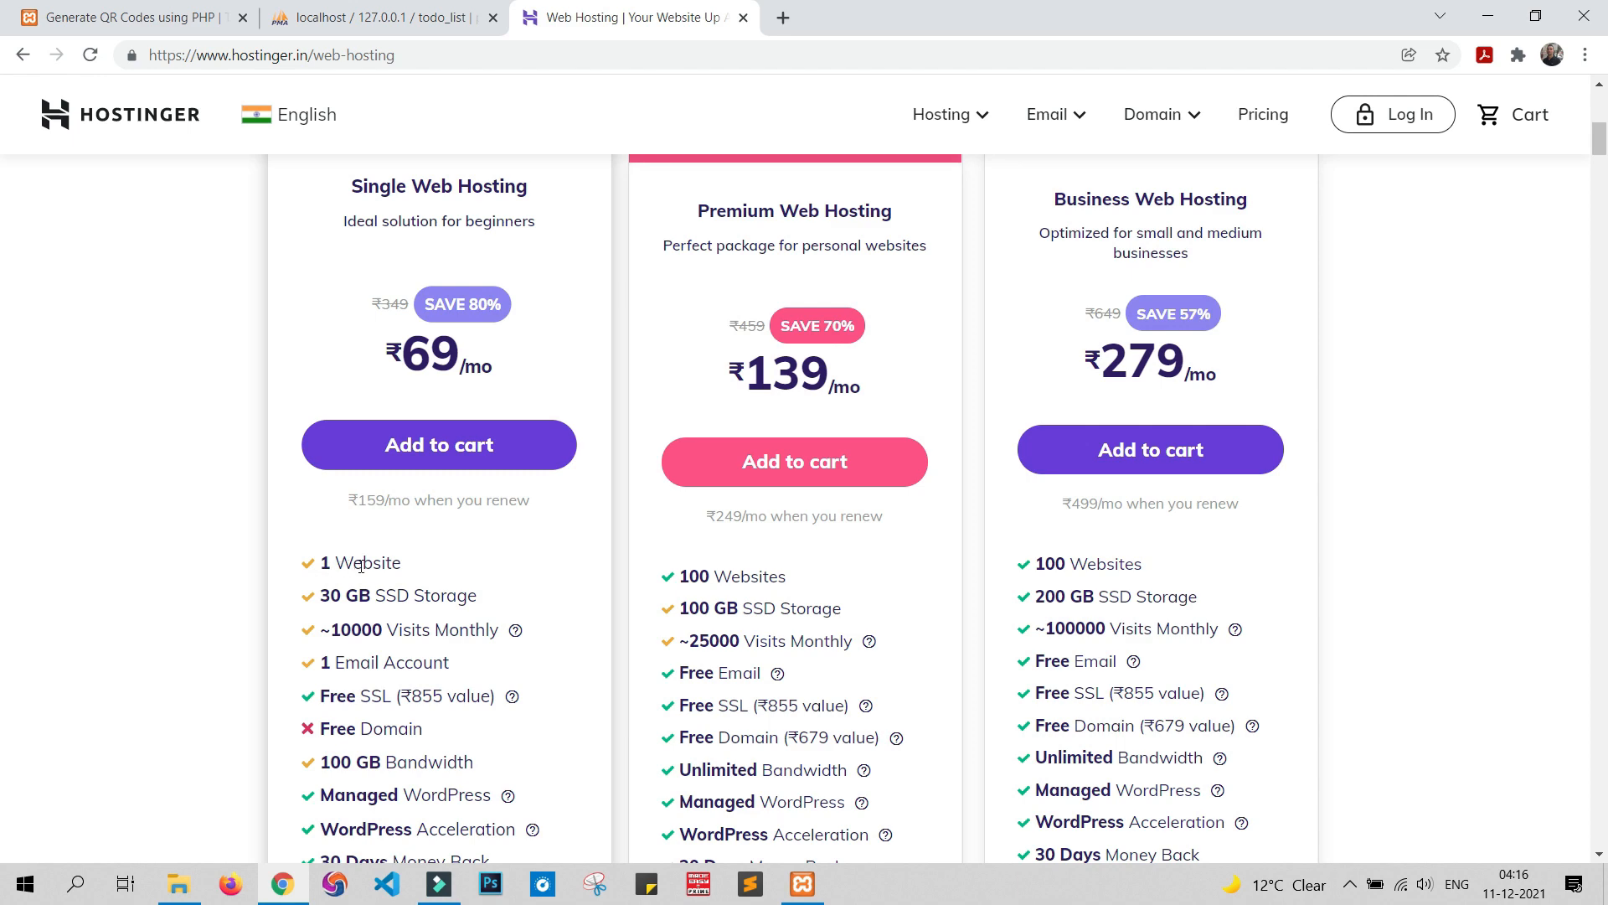
{"action": "scroll", "coordinate": [550, 578], "scroll_direction": "up", "scroll_amount": 1}
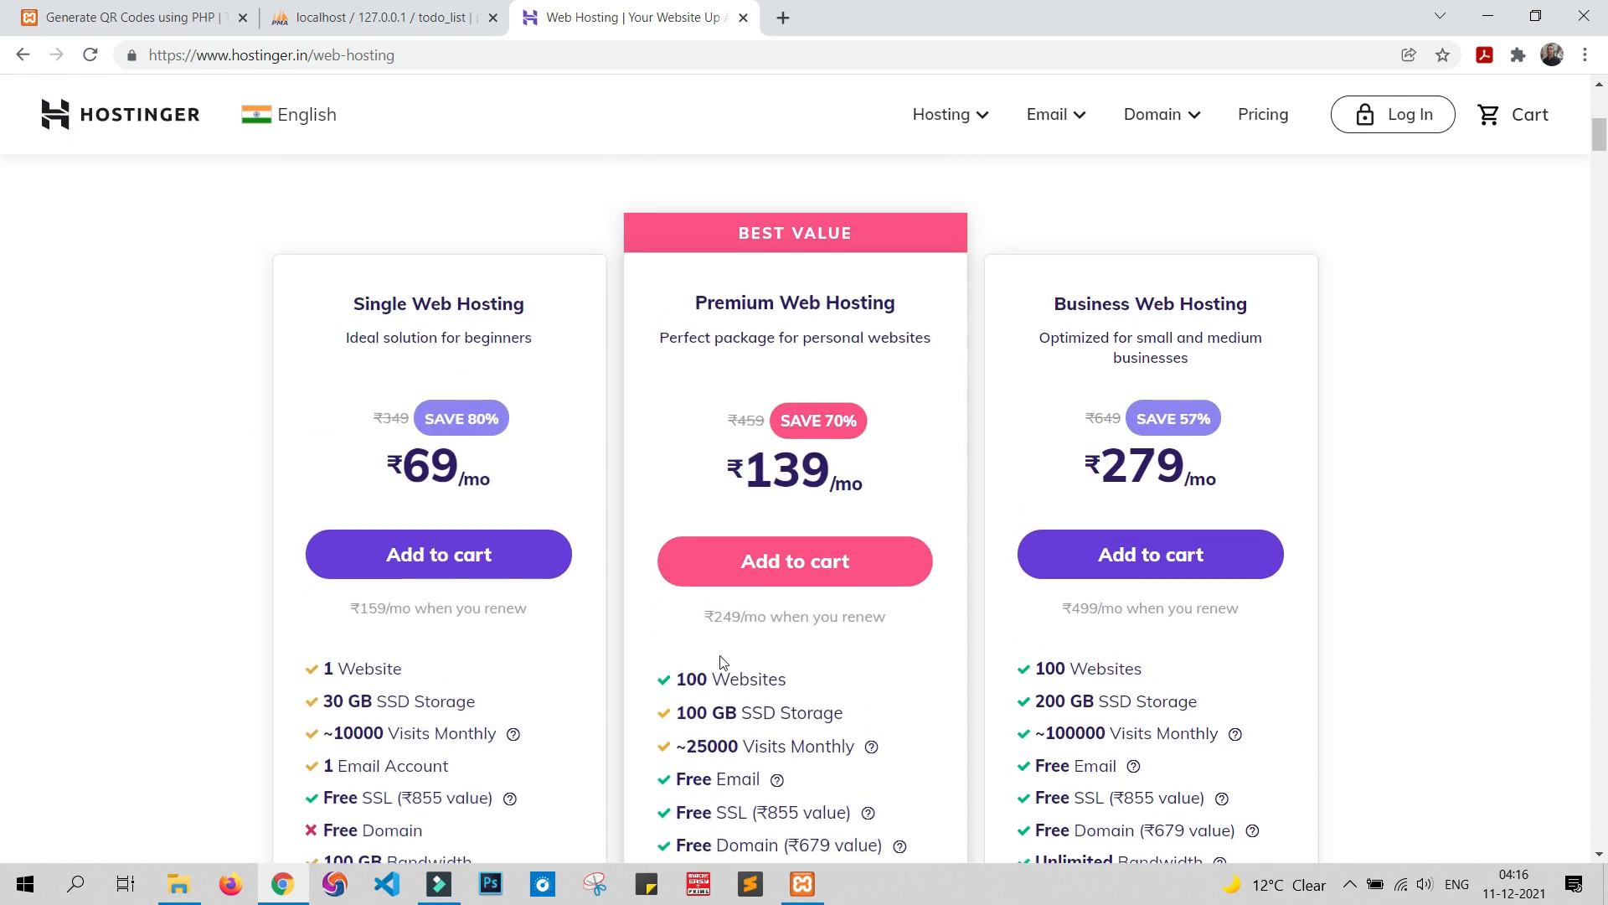
{"action": "scroll", "coordinate": [1064, 662], "scroll_direction": "down", "scroll_amount": 1}
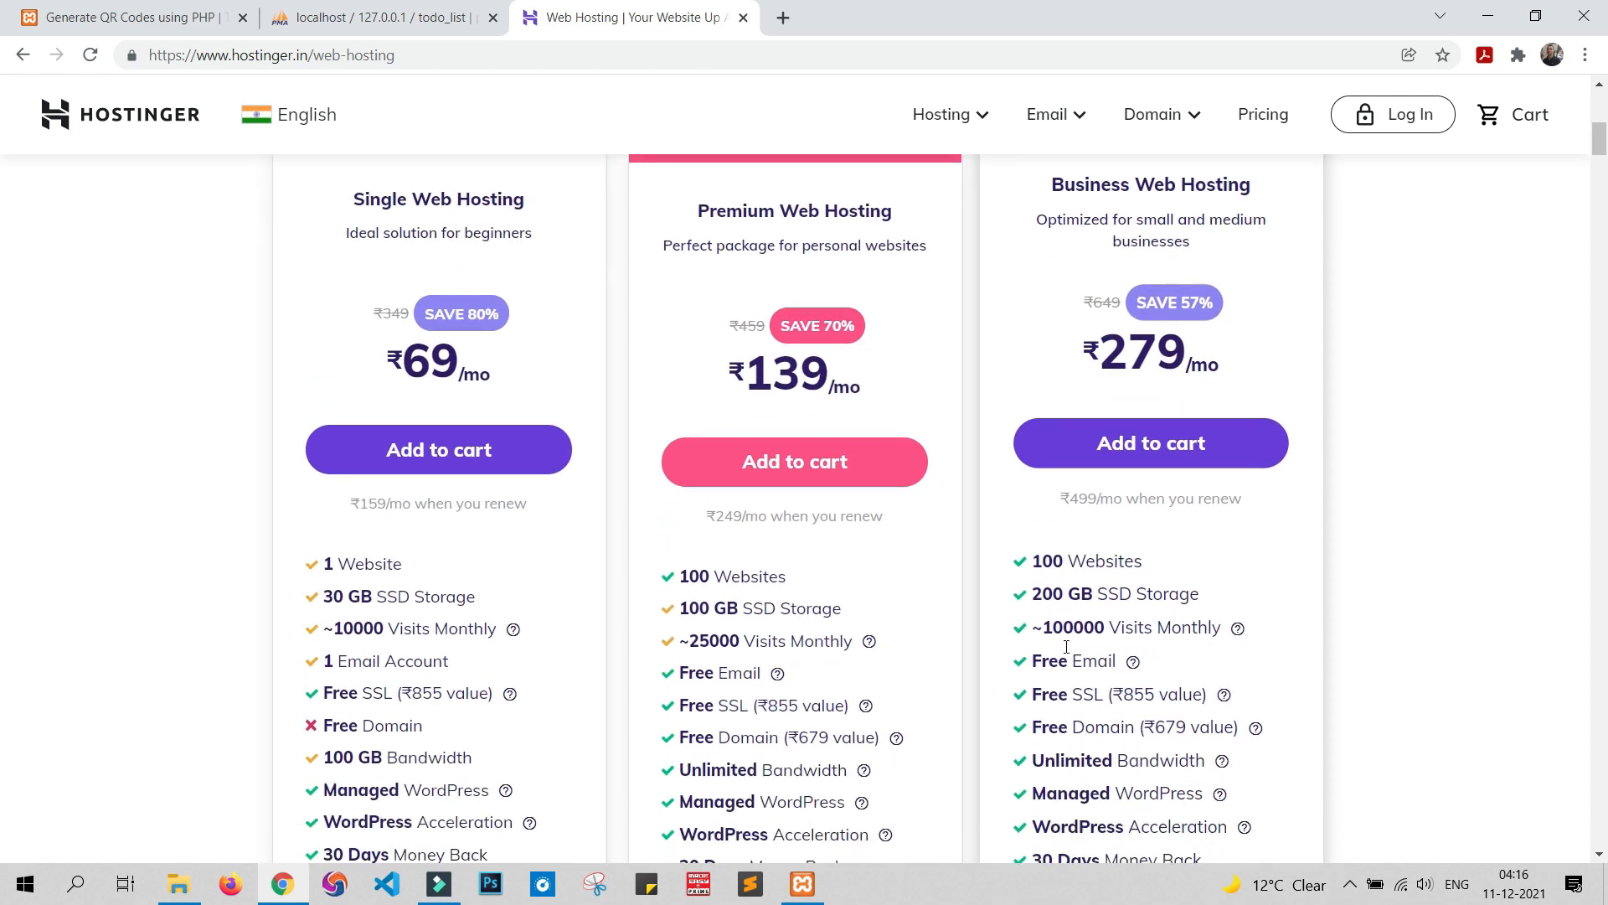
{"action": "scroll", "coordinate": [359, 449], "scroll_direction": "up", "scroll_amount": 1}
{"action": "scroll", "coordinate": [272, 593], "scroll_direction": "down", "scroll_amount": 2}
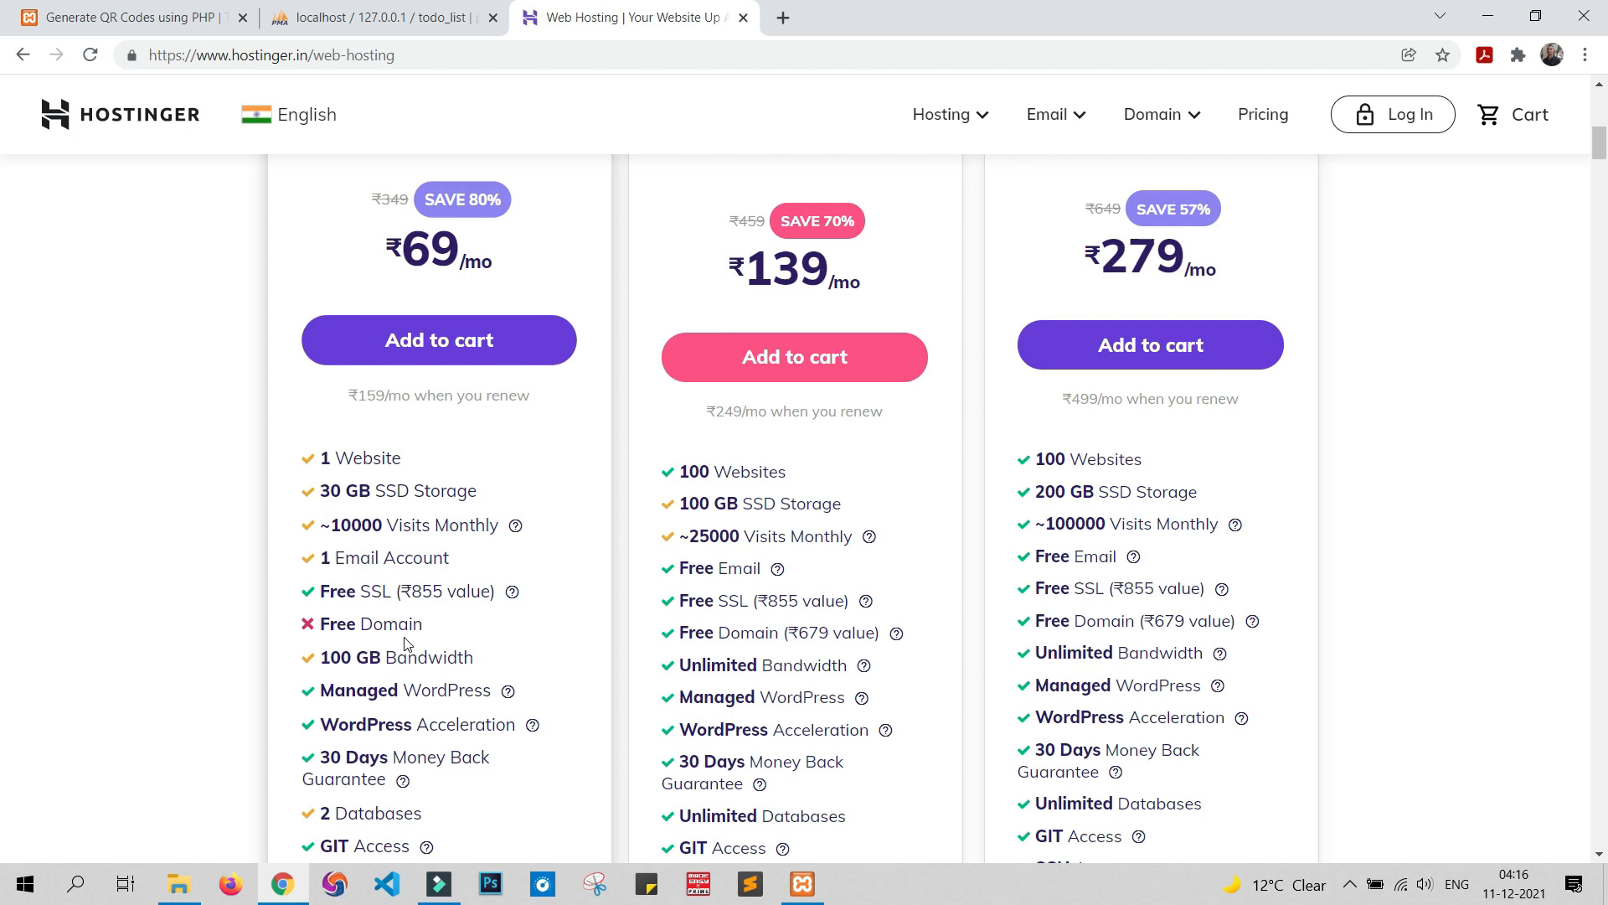
{"action": "scroll", "coordinate": [406, 643], "scroll_direction": "up", "scroll_amount": 5}
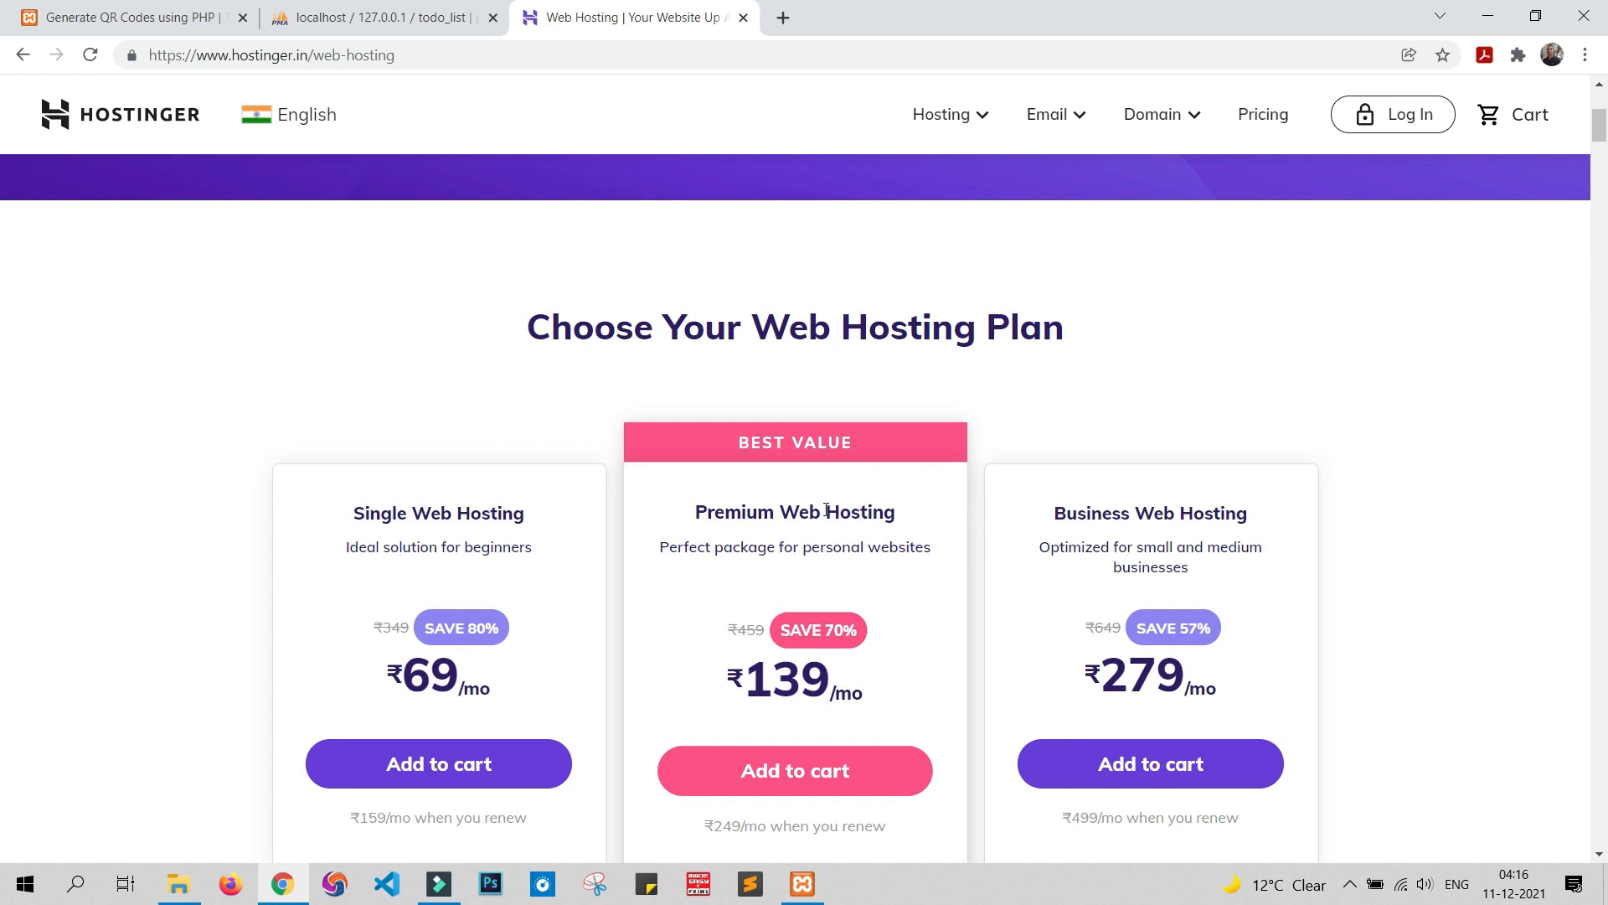
{"action": "scroll", "coordinate": [857, 610], "scroll_direction": "down", "scroll_amount": 3}
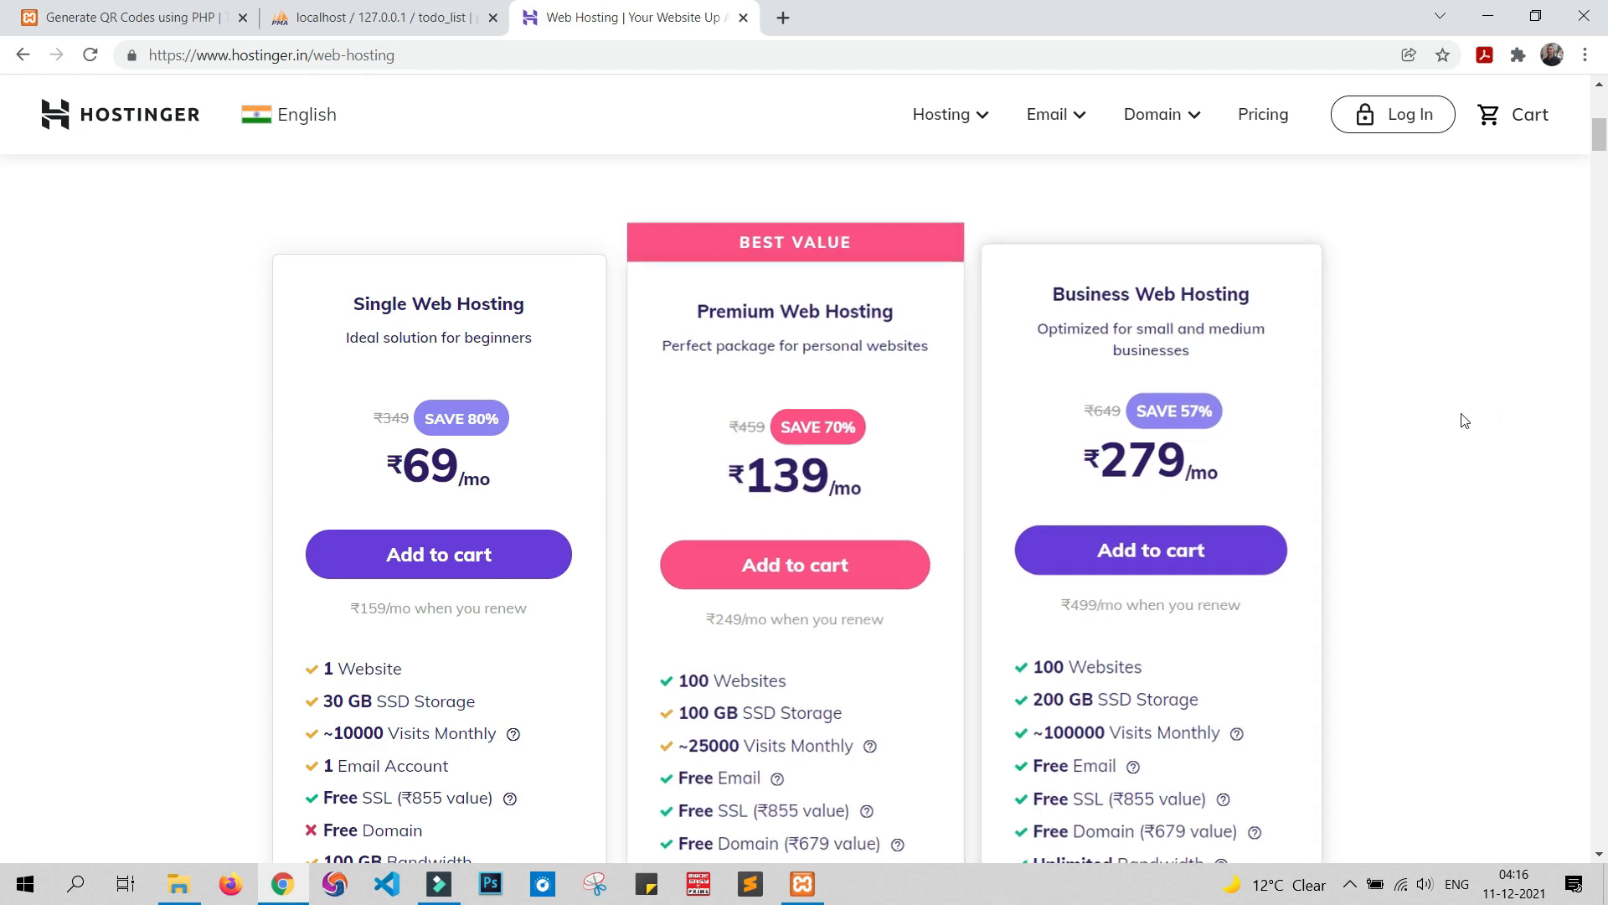
{"action": "scroll", "coordinate": [1242, 405], "scroll_direction": "down", "scroll_amount": 6}
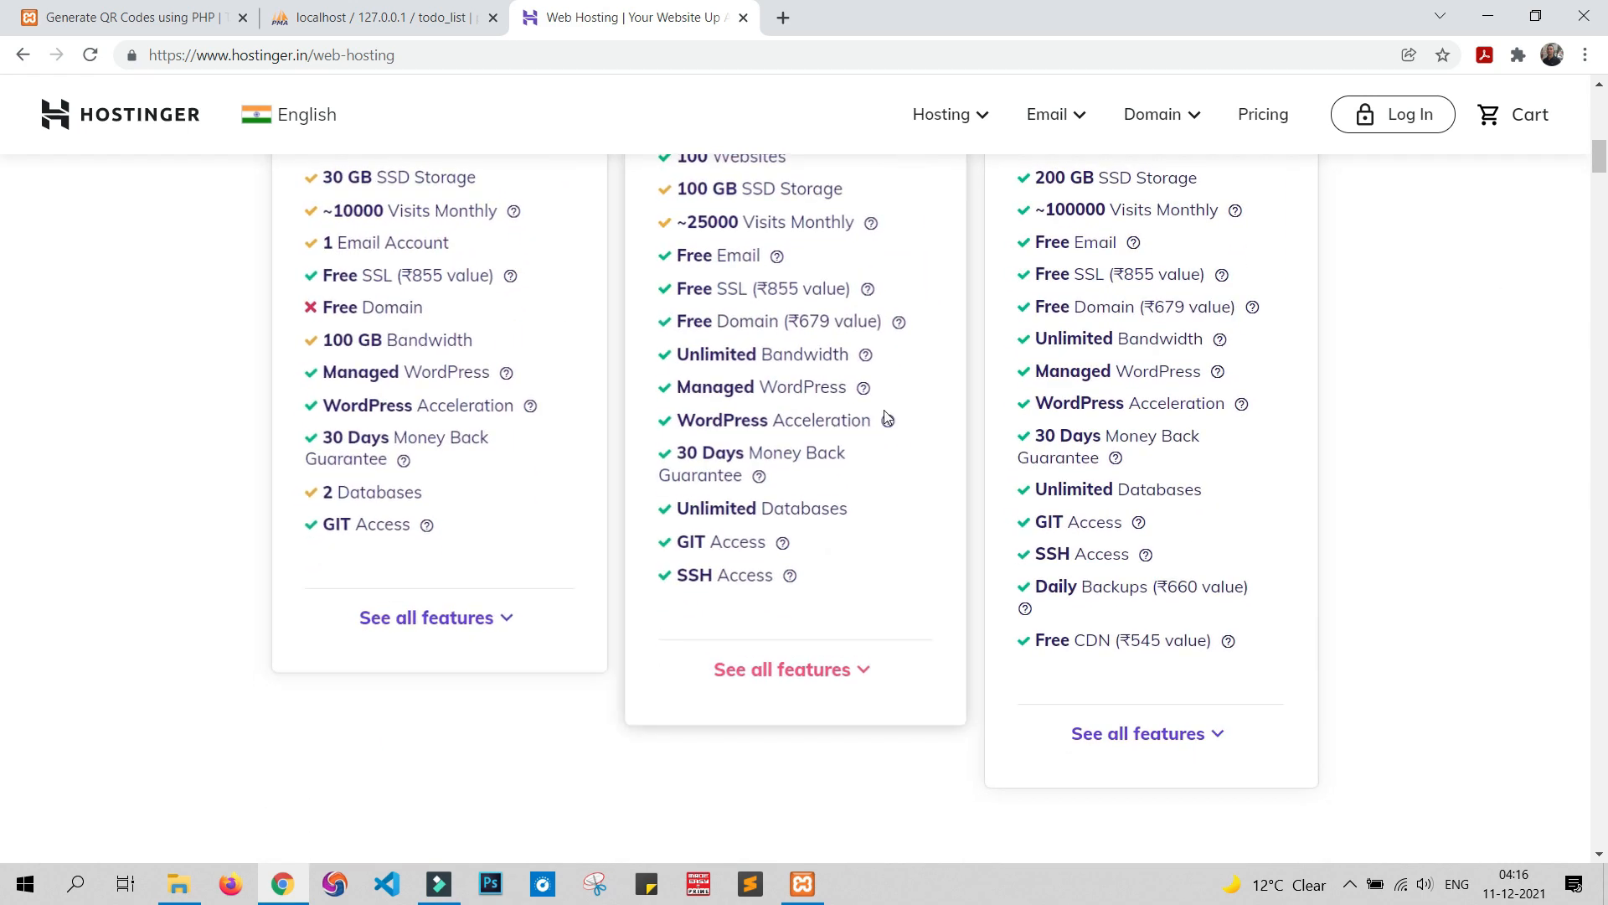
{"action": "scroll", "coordinate": [1087, 403], "scroll_direction": "up", "scroll_amount": 3}
{"action": "scroll", "coordinate": [1086, 403], "scroll_direction": "up", "scroll_amount": 3}
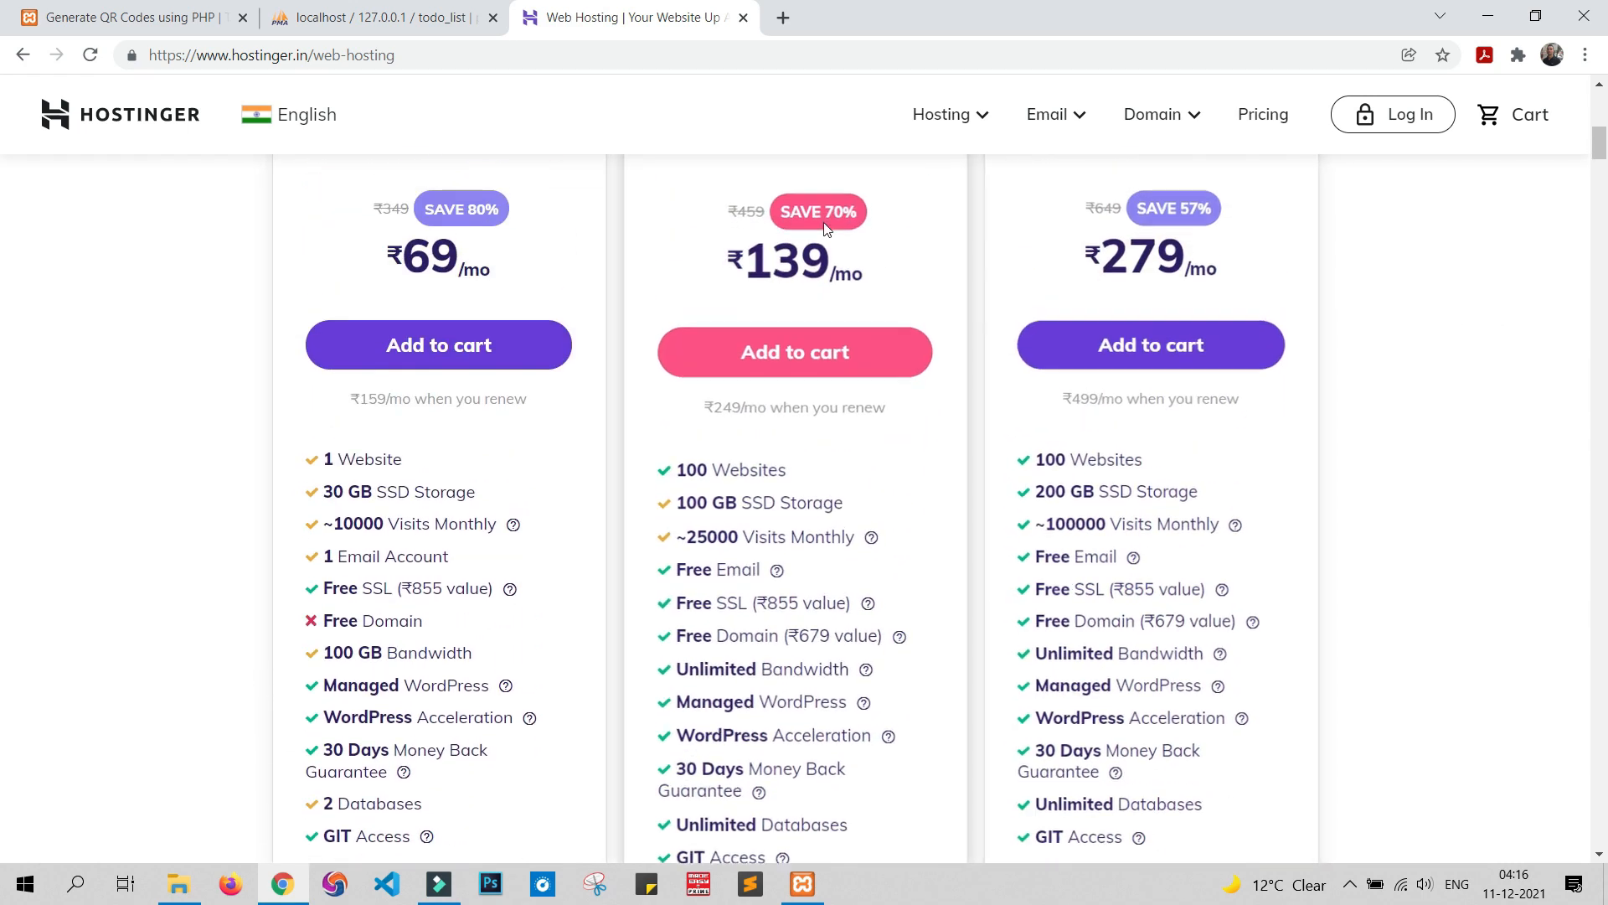
{"action": "scroll", "coordinate": [1005, 343], "scroll_direction": "down", "scroll_amount": 2}
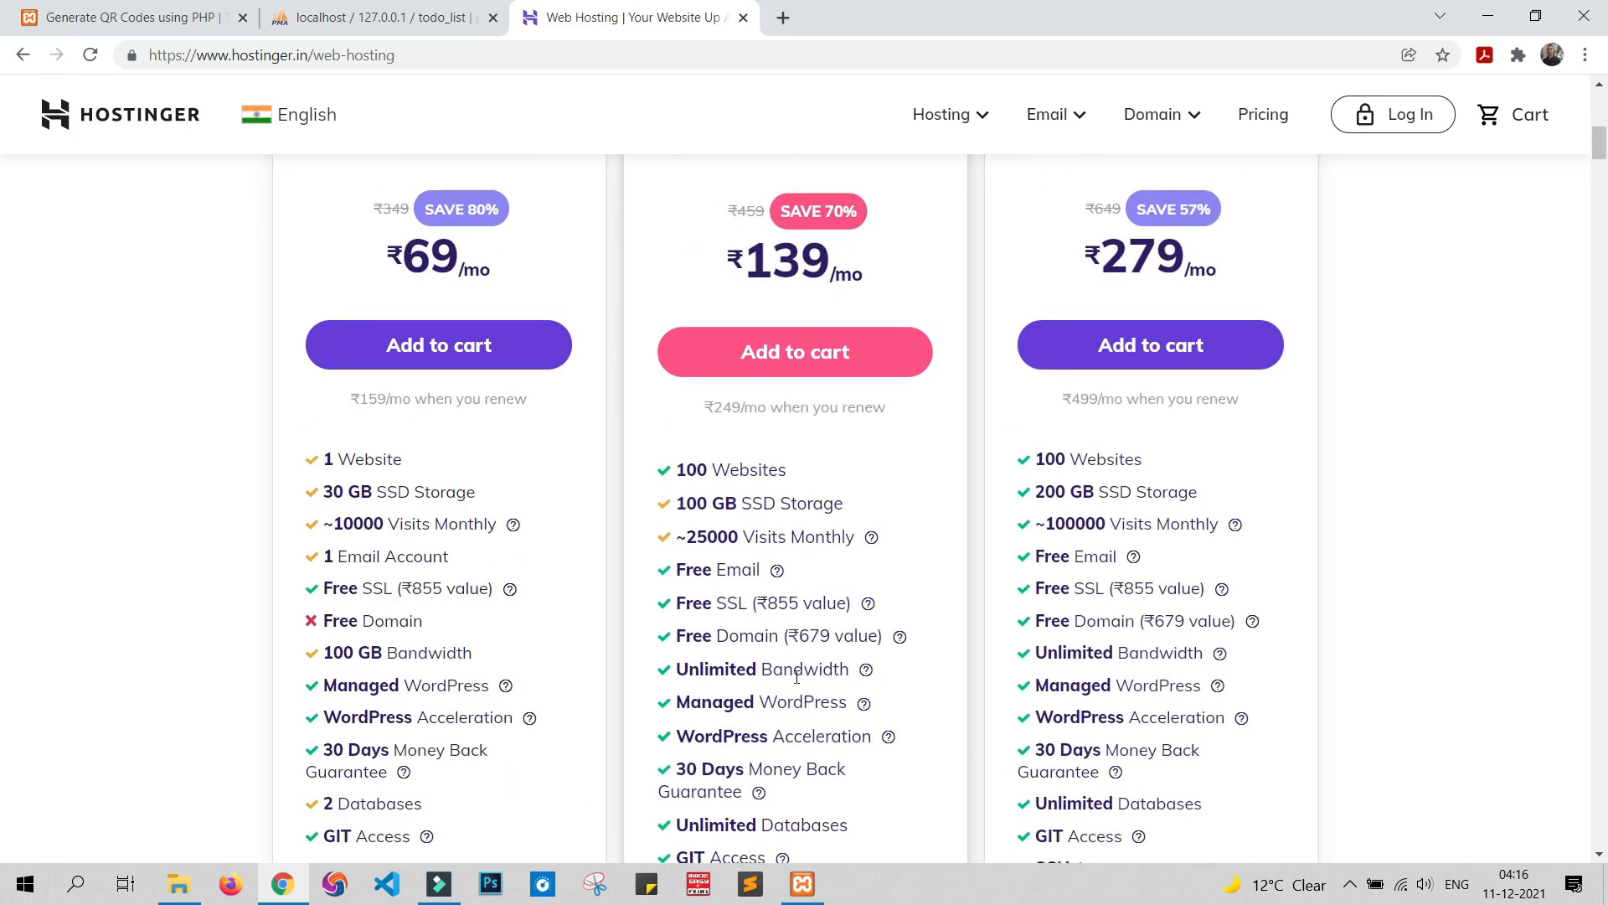
{"action": "scroll", "coordinate": [797, 675], "scroll_direction": "up", "scroll_amount": 2}
{"action": "left_click", "coordinate": [797, 566]}
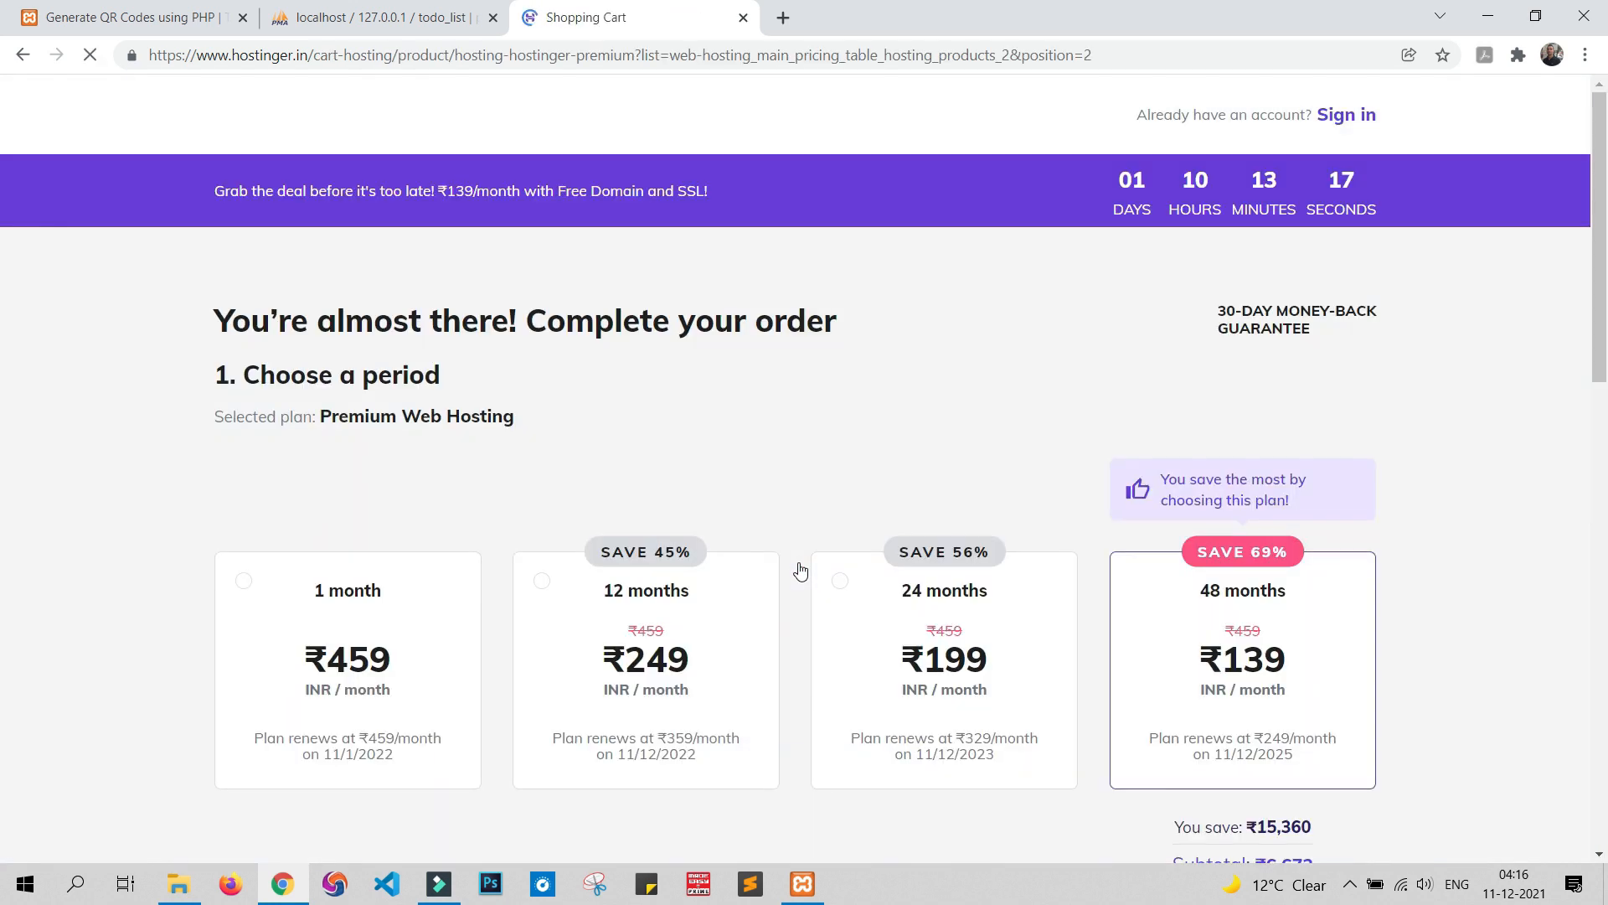
Compare the 24- and 12-month periods, then settle on 48 months for a ₹6,192 subtotal
{"action": "scroll", "coordinate": [788, 399], "scroll_direction": "down", "scroll_amount": 1}
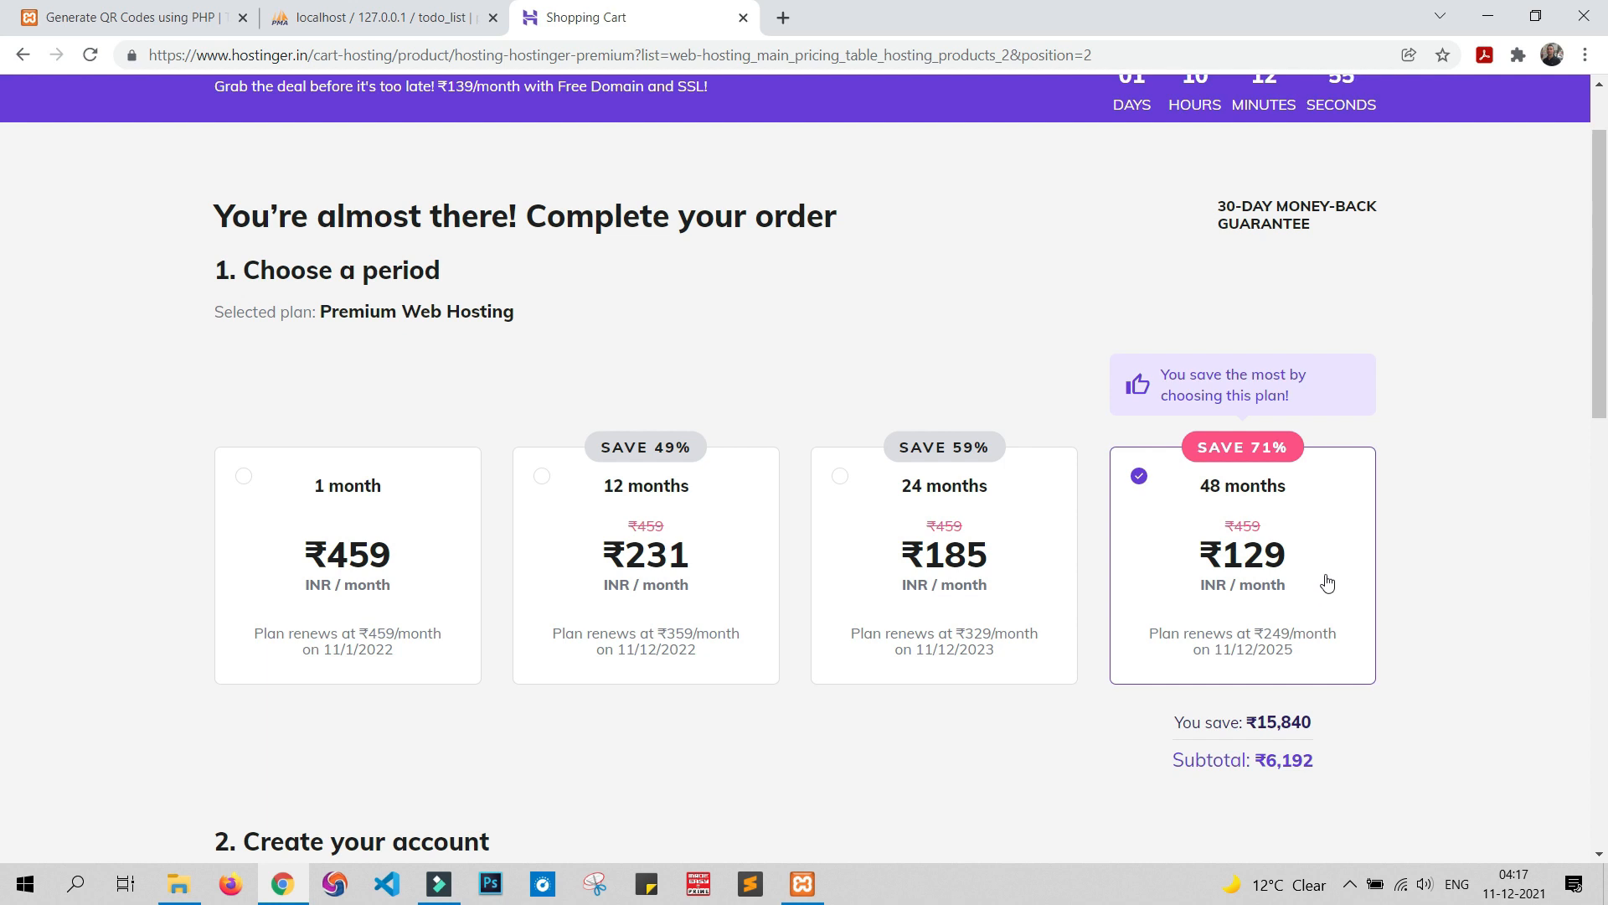
{"action": "scroll", "coordinate": [1324, 582], "scroll_direction": "down", "scroll_amount": 1}
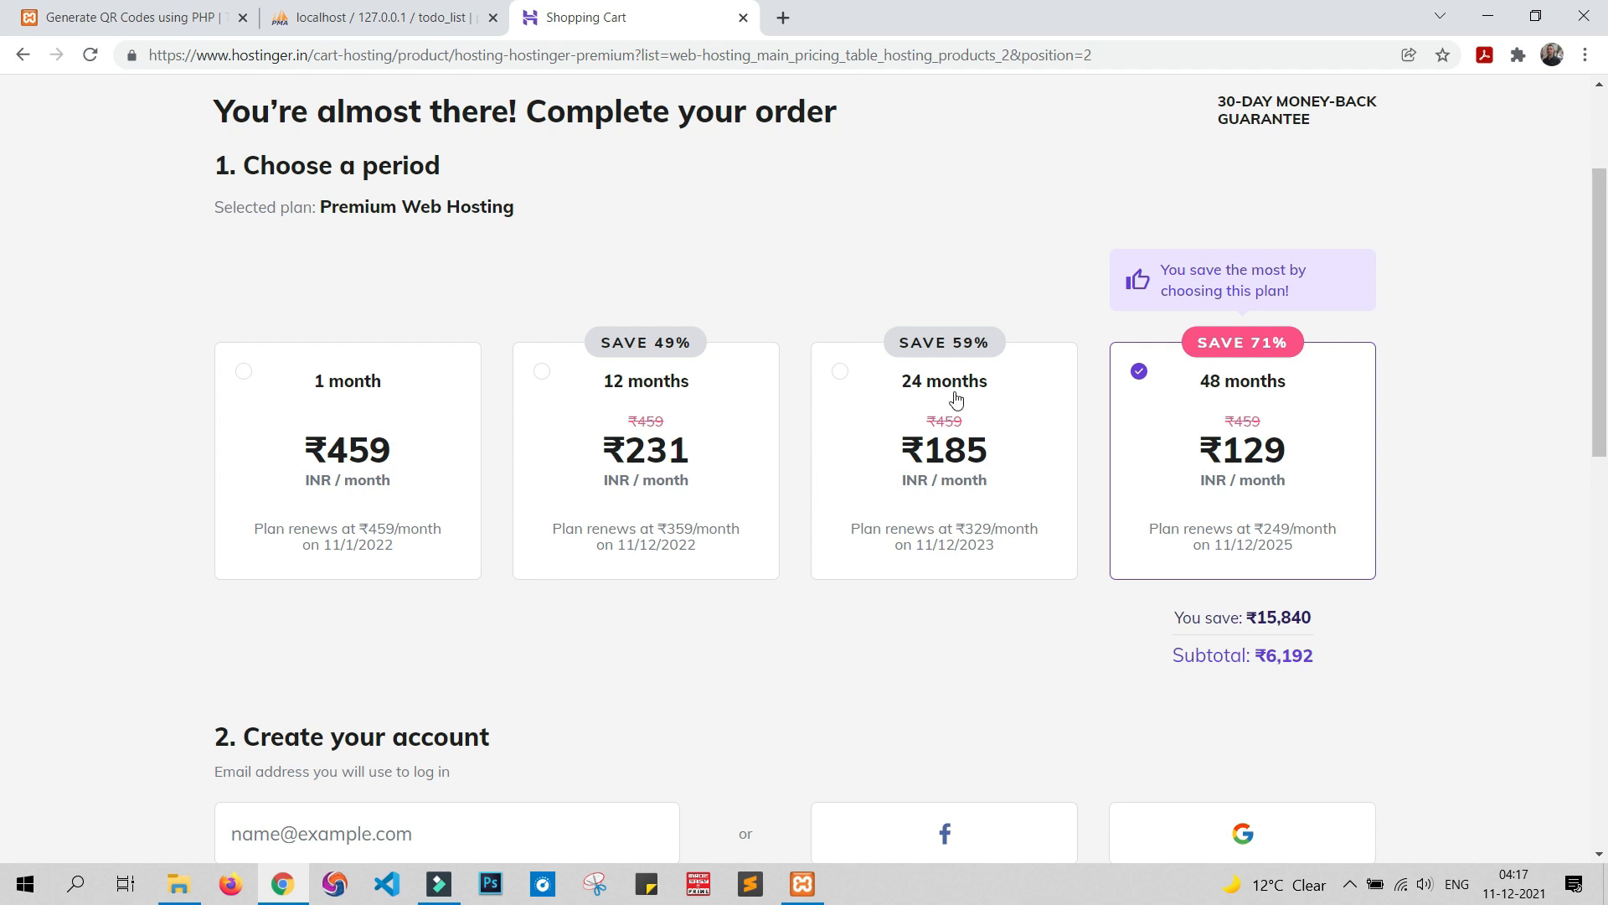
{"action": "left_click", "coordinate": [842, 372]}
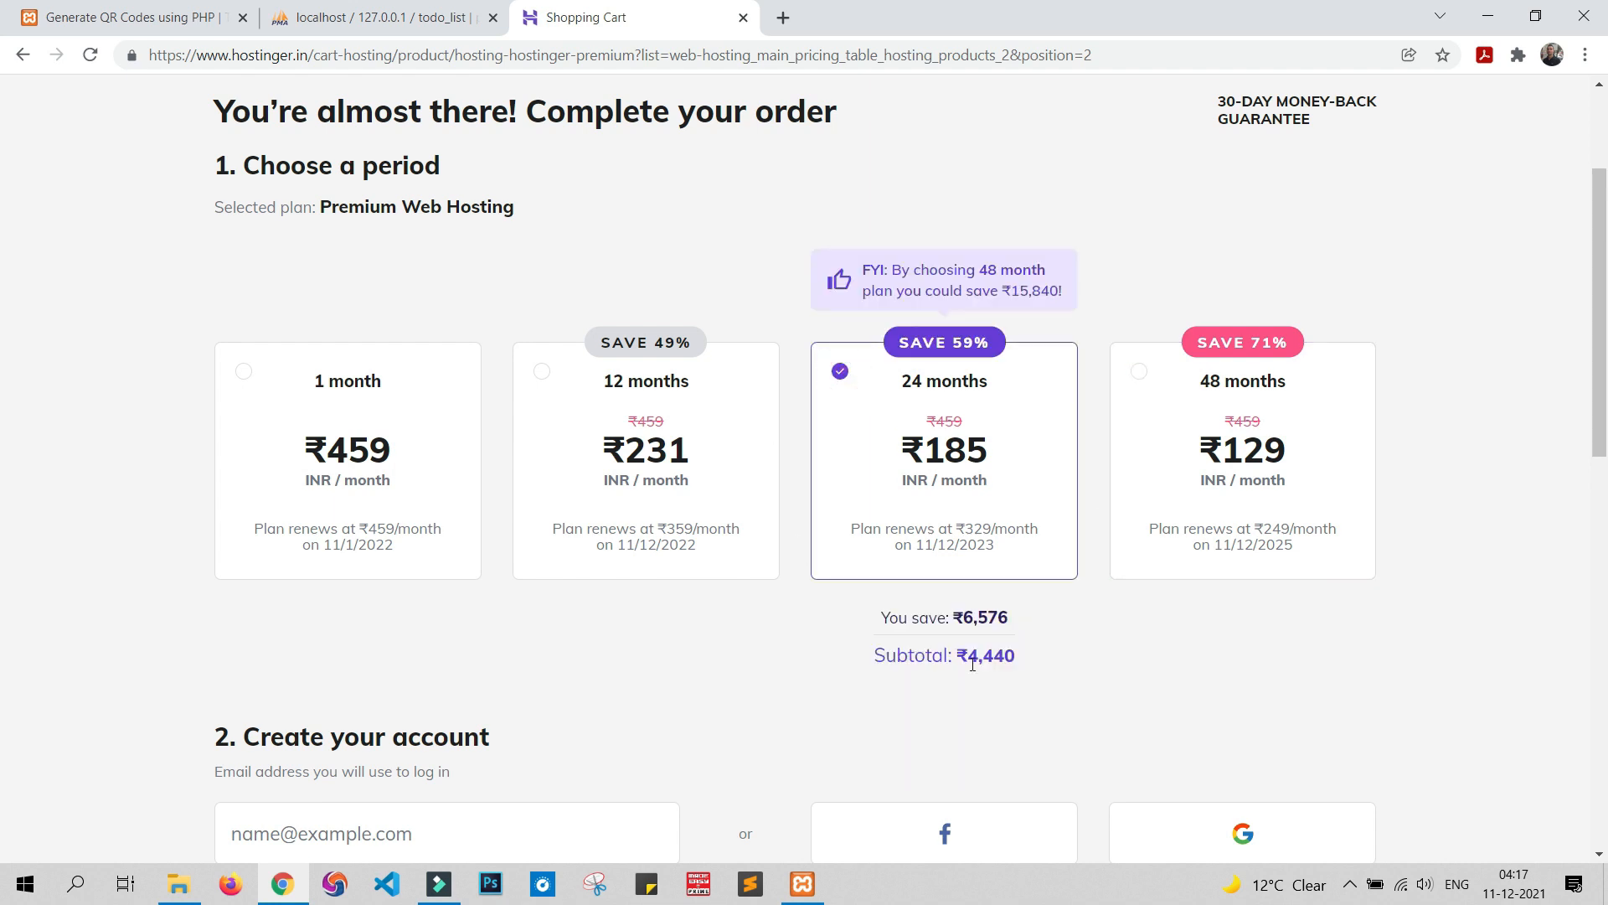
{"action": "left_click", "coordinate": [533, 383]}
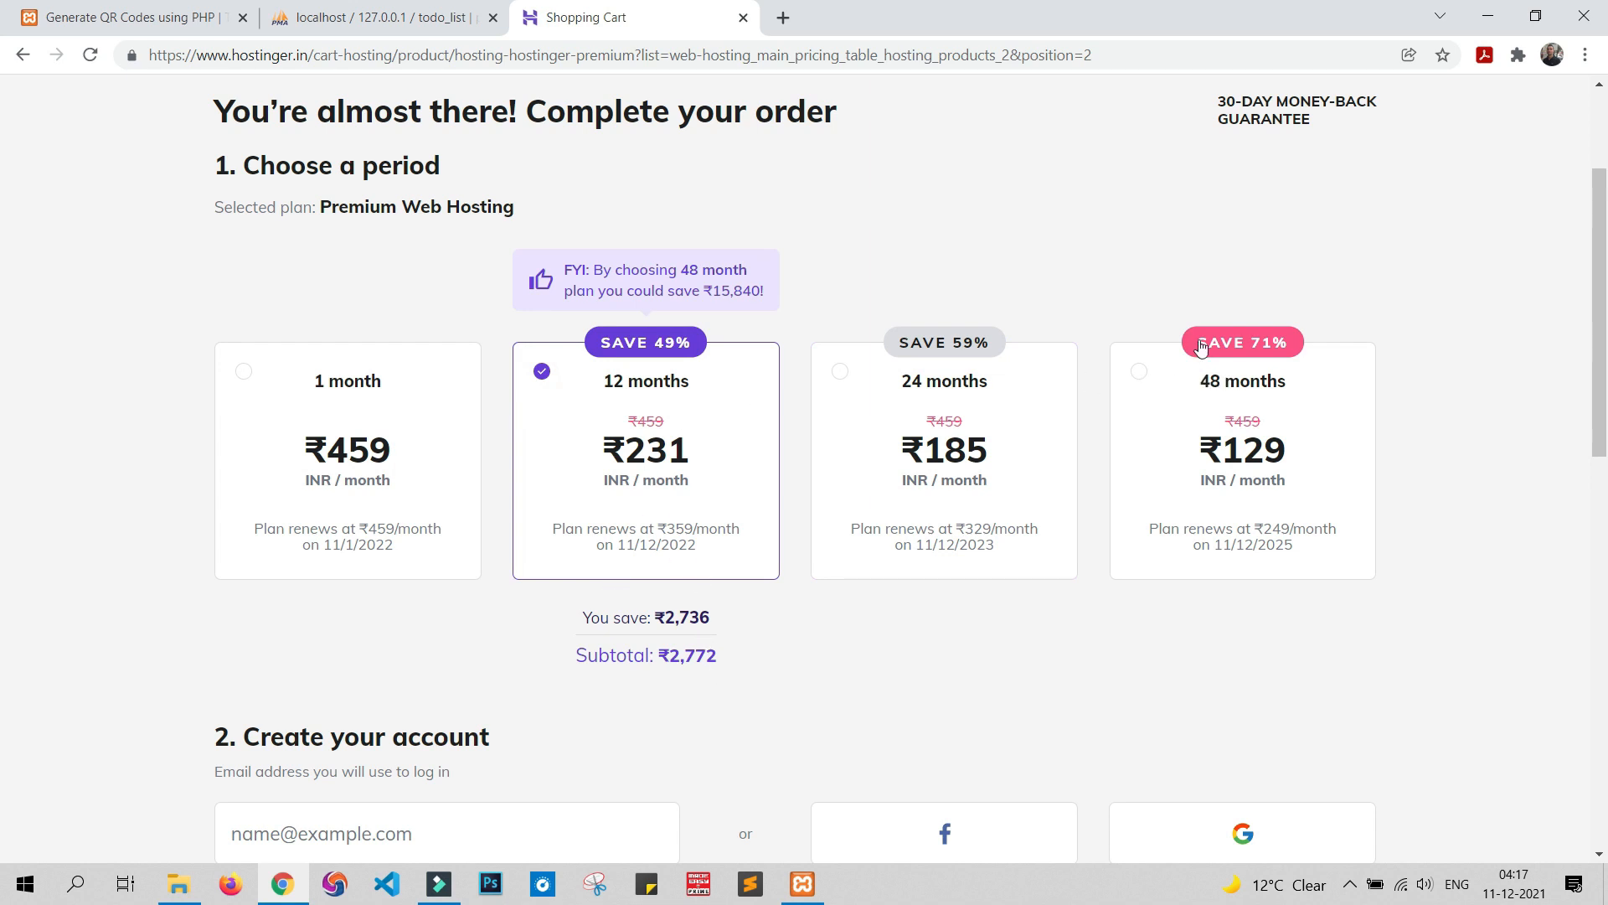
{"action": "left_click", "coordinate": [1140, 377]}
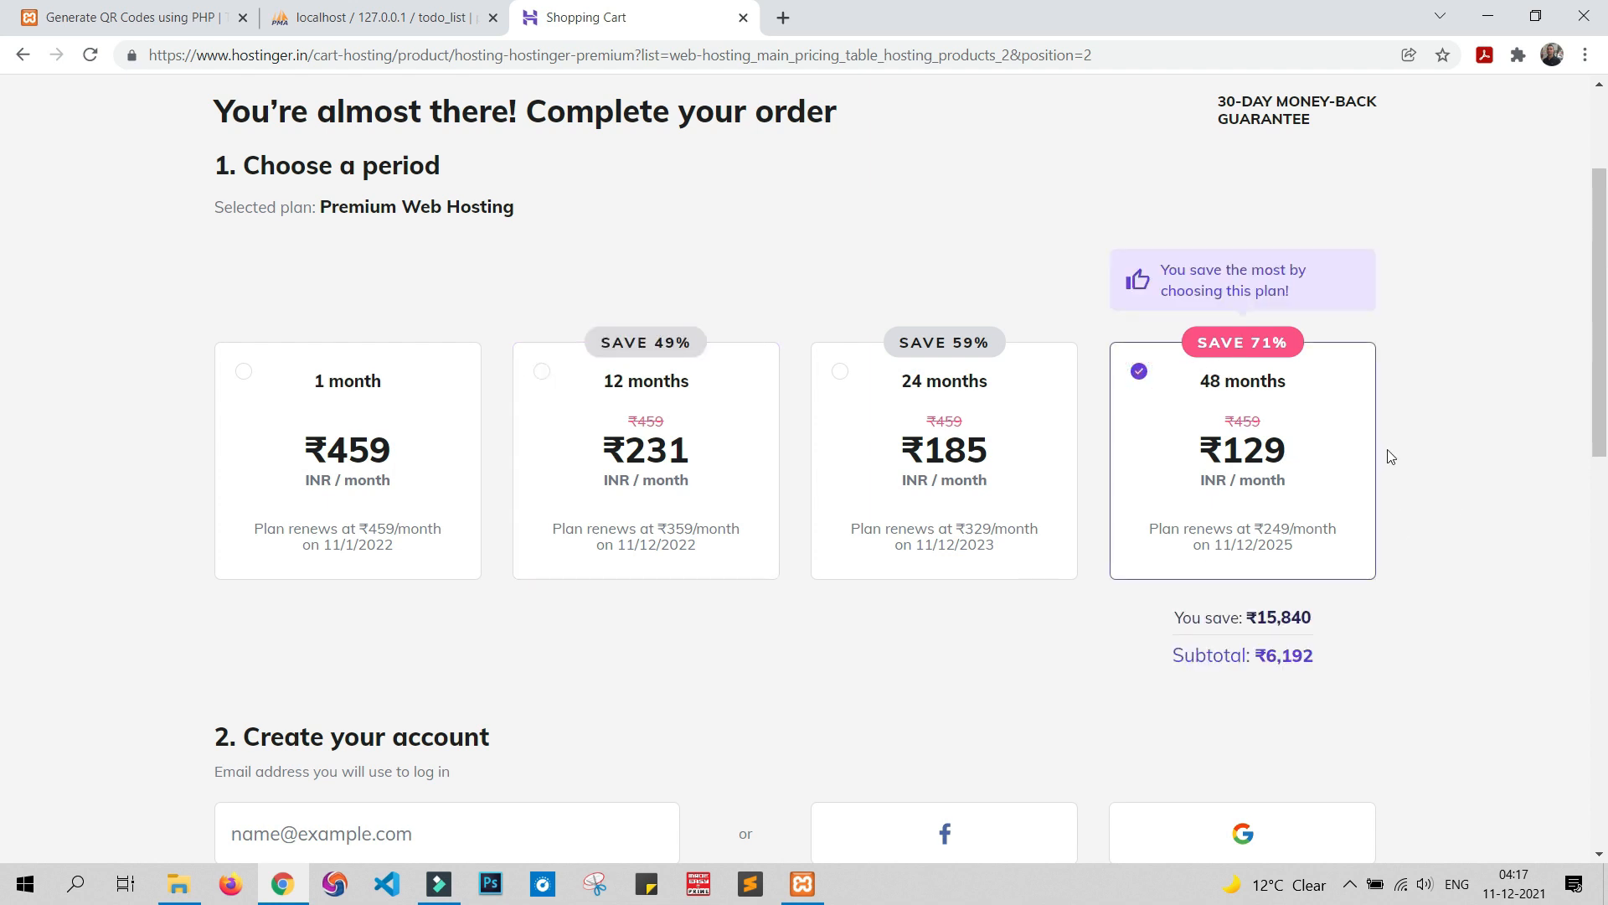
Scroll the cart to review PayTM payment and the ₹7,873 order total
{"action": "scroll", "coordinate": [1391, 456], "scroll_direction": "down", "scroll_amount": 5}
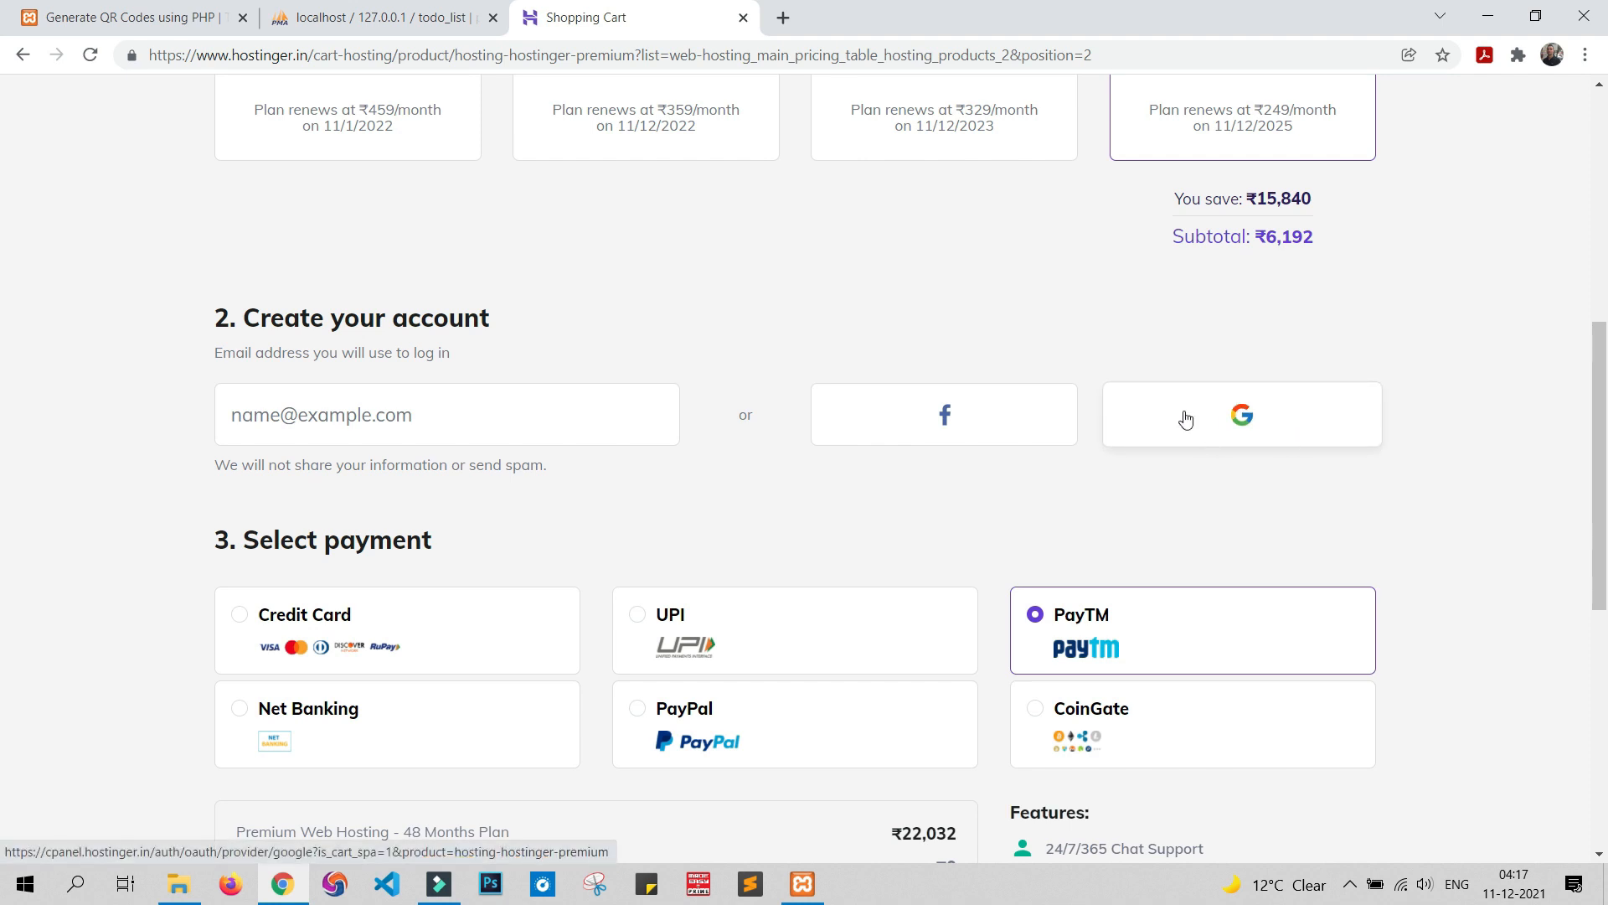
{"action": "scroll", "coordinate": [722, 331], "scroll_direction": "down", "scroll_amount": 1}
{"action": "scroll", "coordinate": [722, 332], "scroll_direction": "down", "scroll_amount": 2}
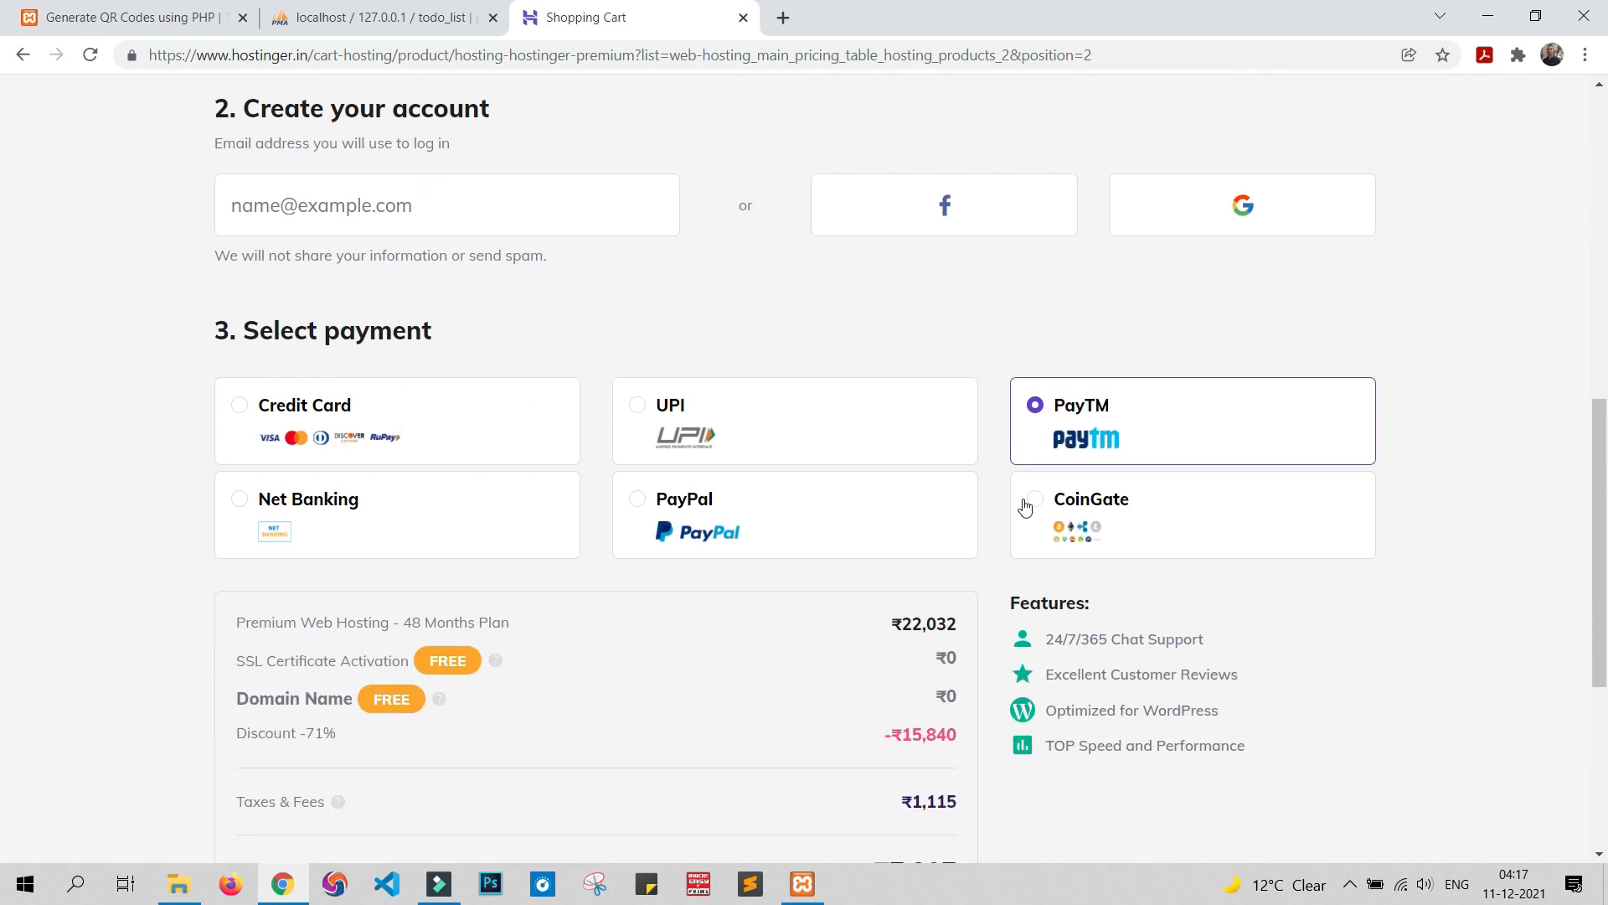
{"action": "scroll", "coordinate": [840, 539], "scroll_direction": "down", "scroll_amount": 3}
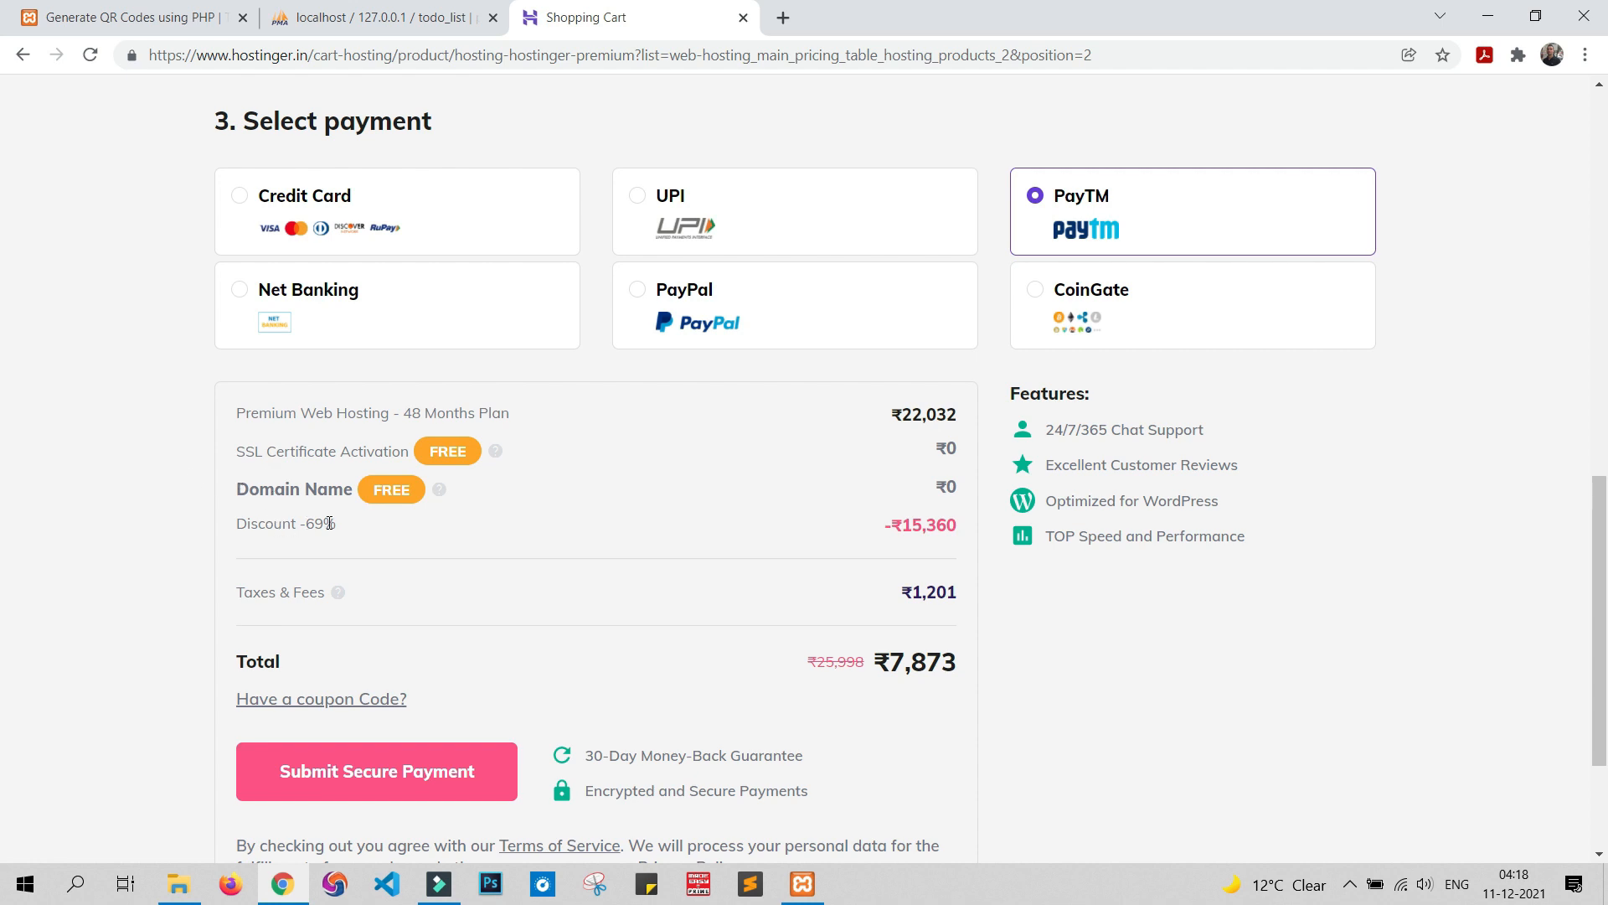
{"action": "scroll", "coordinate": [423, 495], "scroll_direction": "down", "scroll_amount": 1}
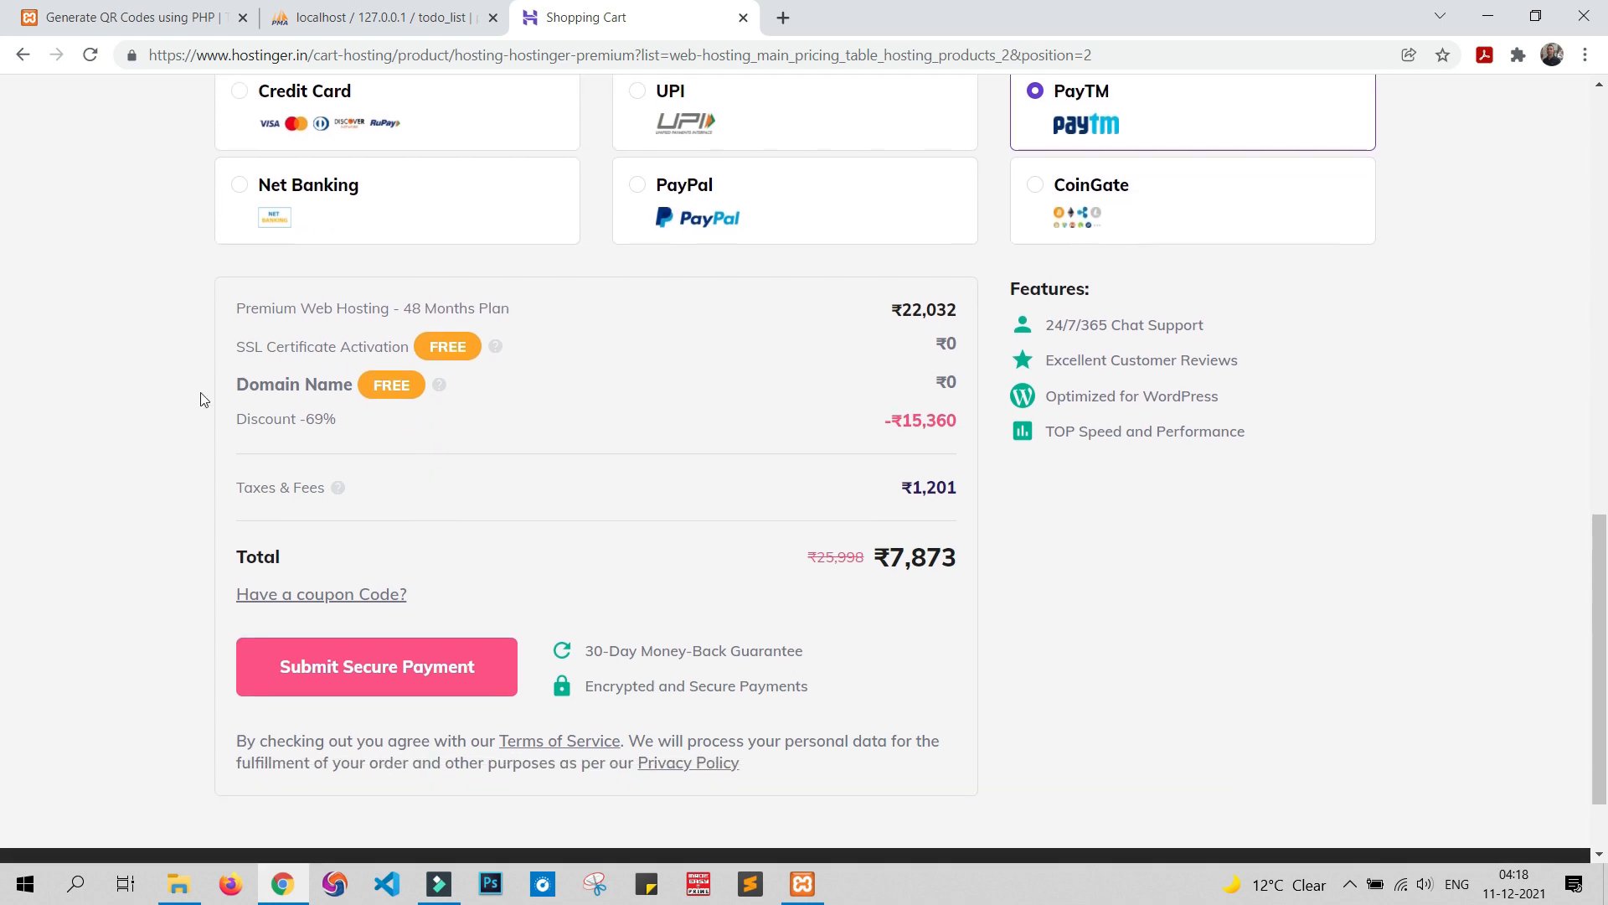
Apply the coupon code TECHGUN to the Premium hosting order
{"action": "left_click", "coordinate": [317, 596]}
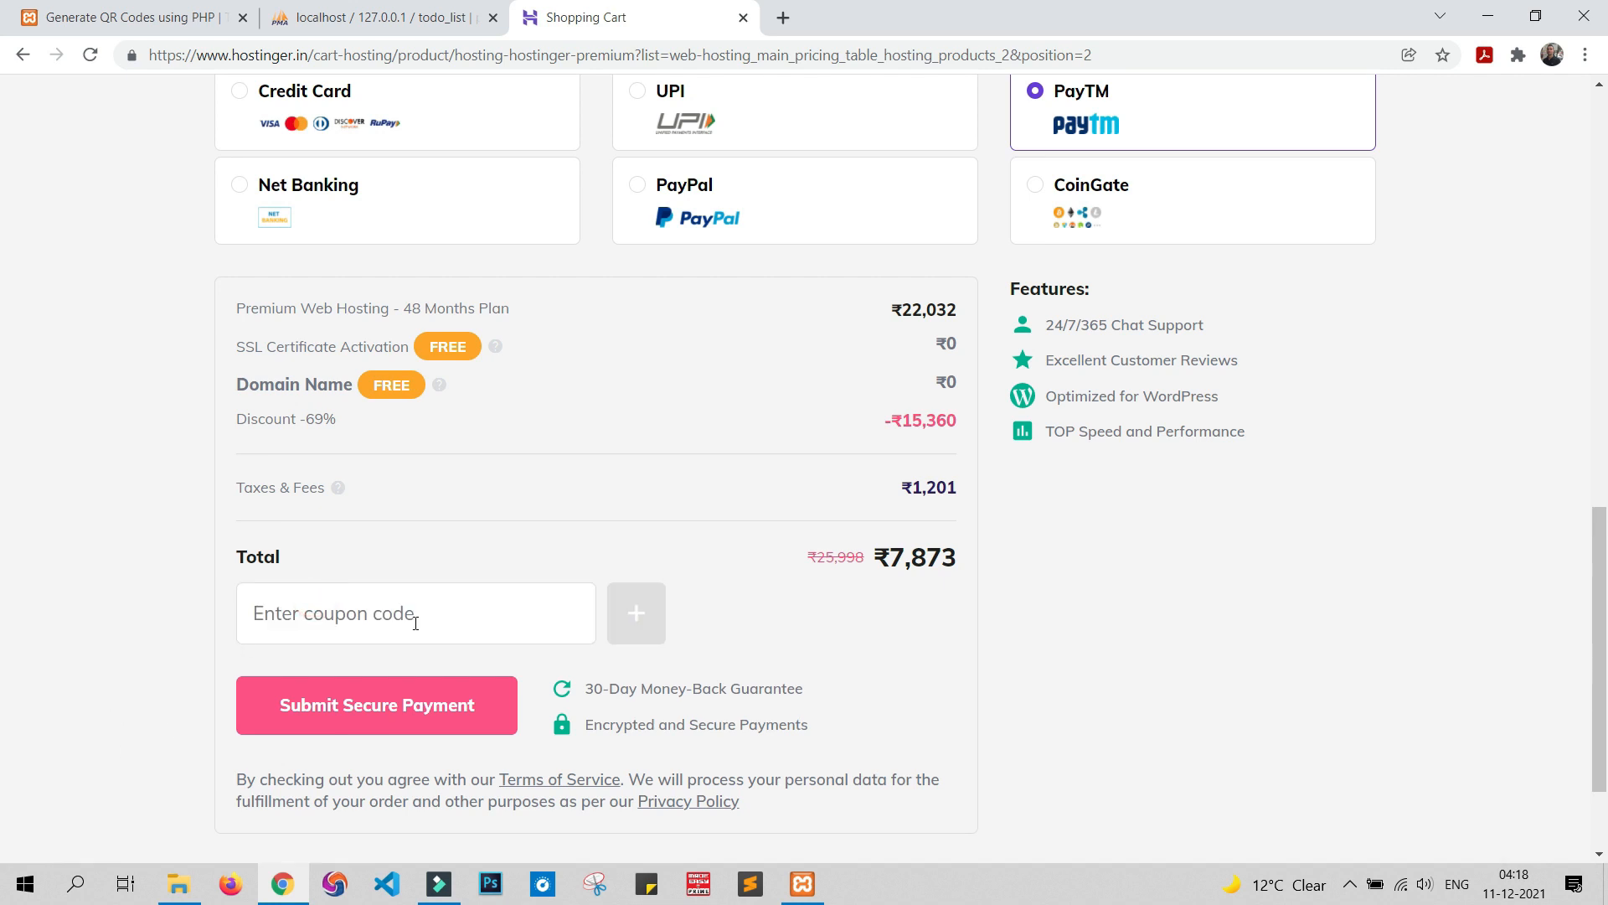
{"action": "left_click", "coordinate": [416, 622]}
{"action": "type", "text": "TECH"}
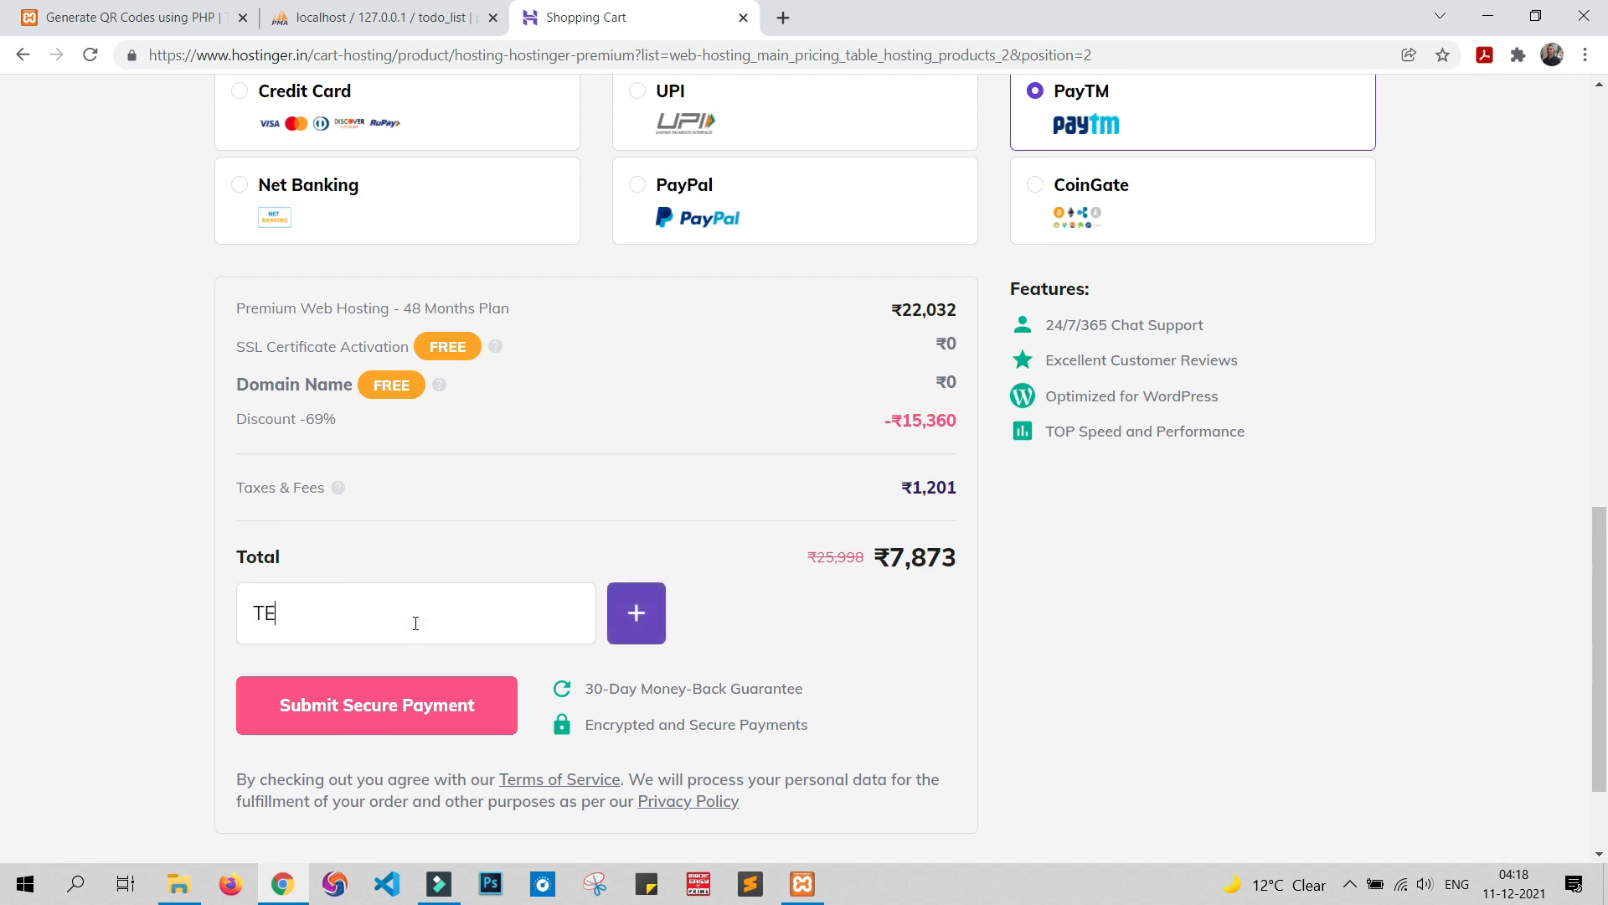
{"action": "type", "text": "GUN"}
{"action": "left_click", "coordinate": [633, 617]}
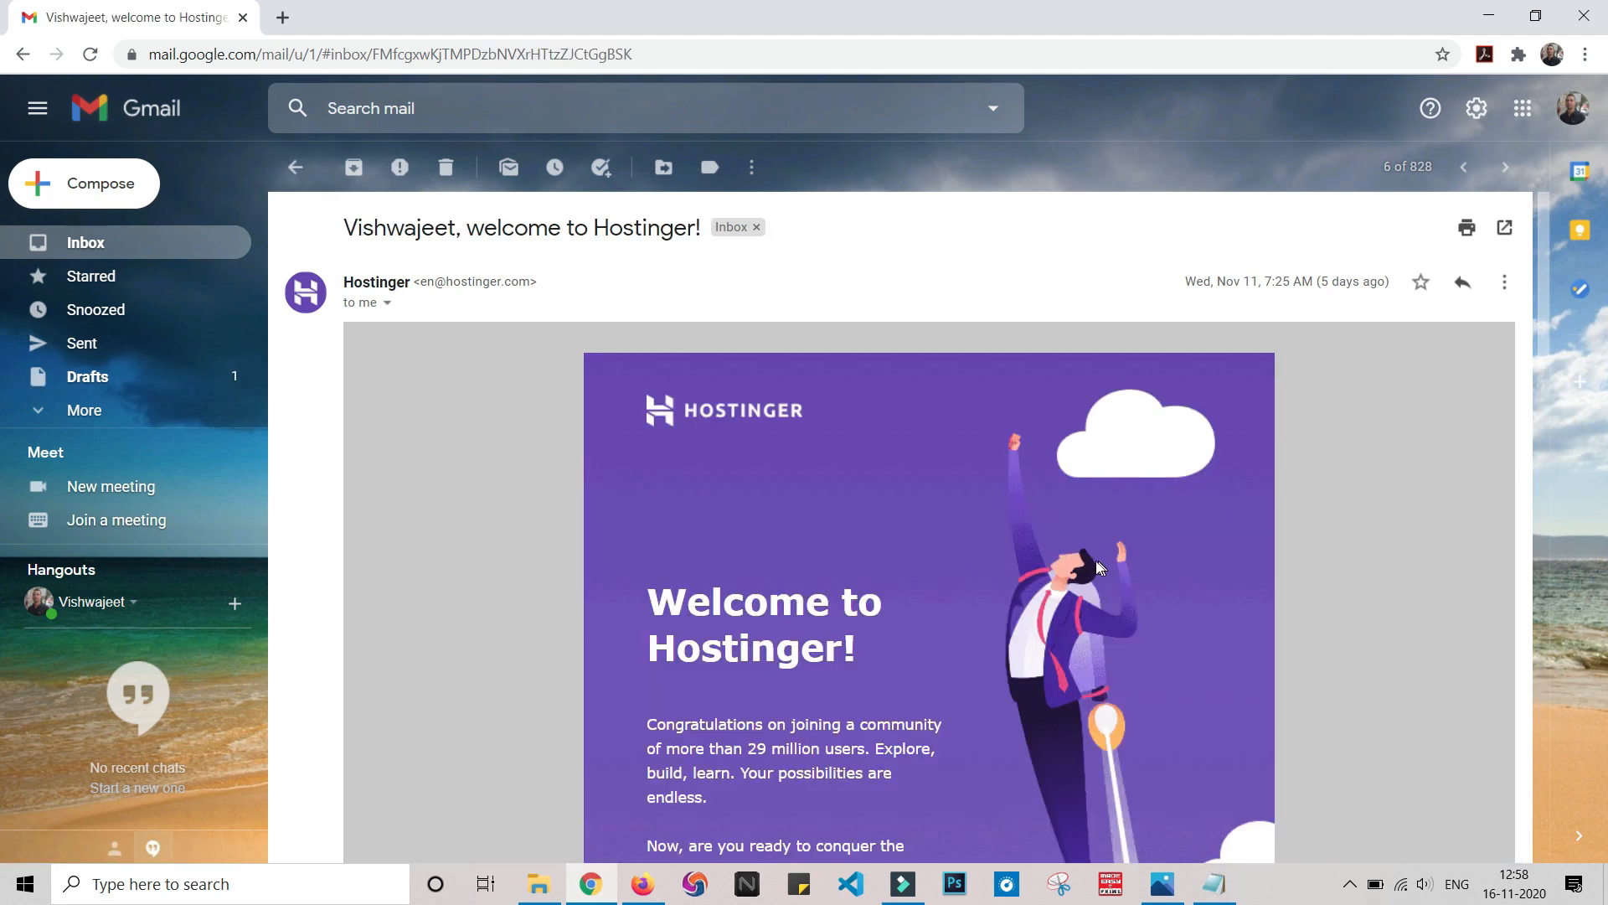
Follow the welcome email's Click to Start link to open hPanel in a new tab
{"action": "scroll", "coordinate": [1061, 620], "scroll_direction": "down", "scroll_amount": 4}
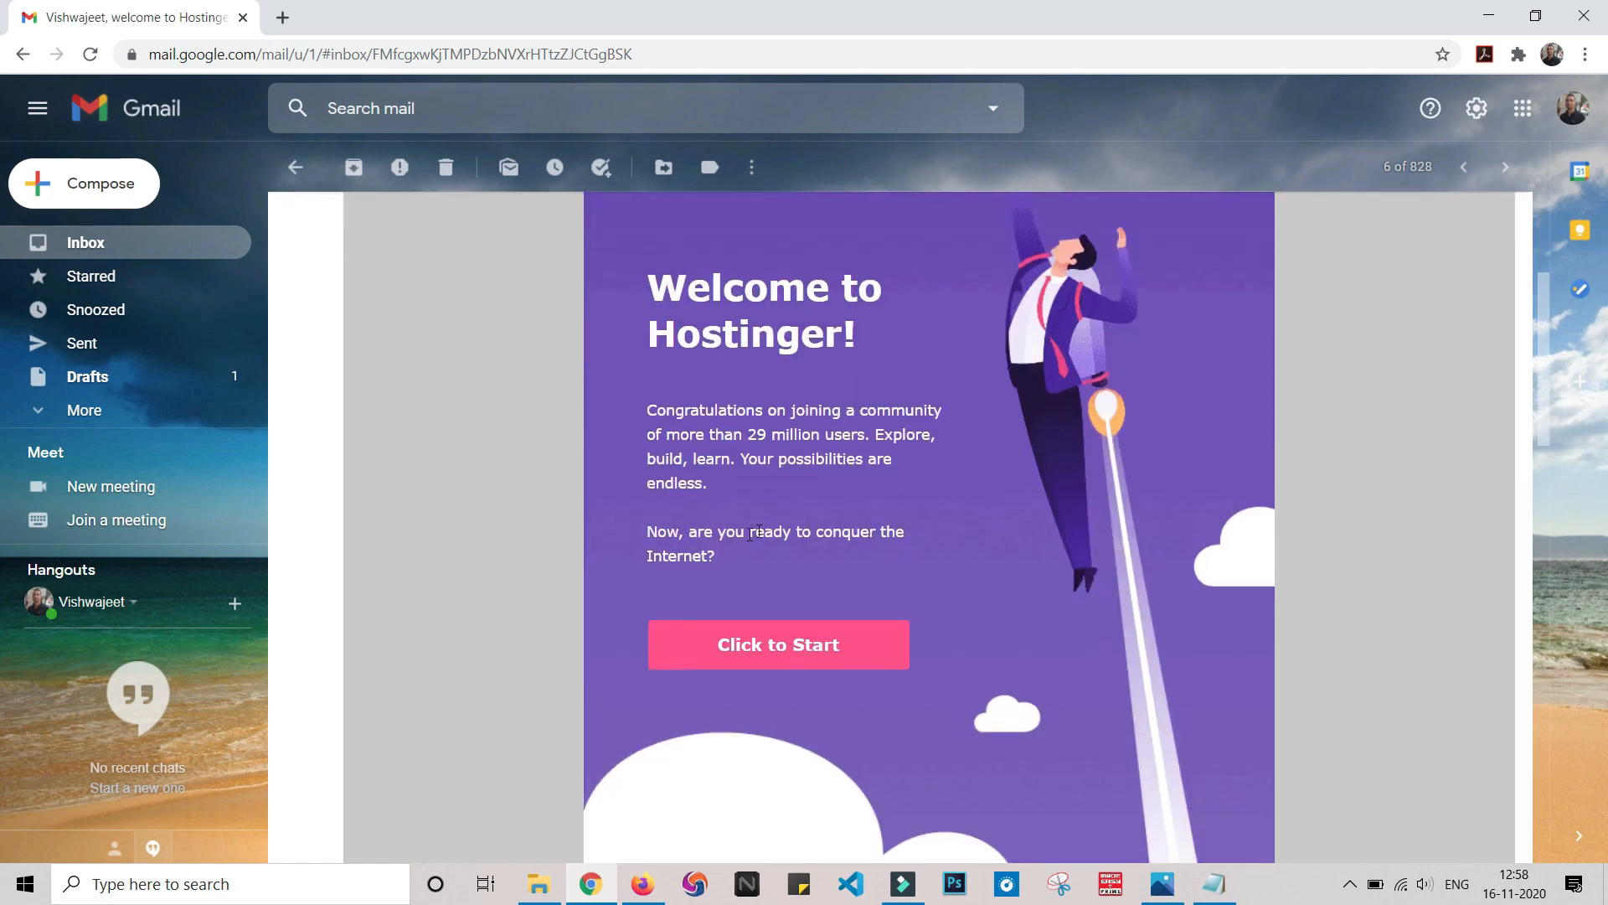
{"action": "scroll", "coordinate": [775, 533], "scroll_direction": "down", "scroll_amount": 5}
{"action": "scroll", "coordinate": [775, 533], "scroll_direction": "down", "scroll_amount": 3}
{"action": "scroll", "coordinate": [775, 533], "scroll_direction": "up", "scroll_amount": 9}
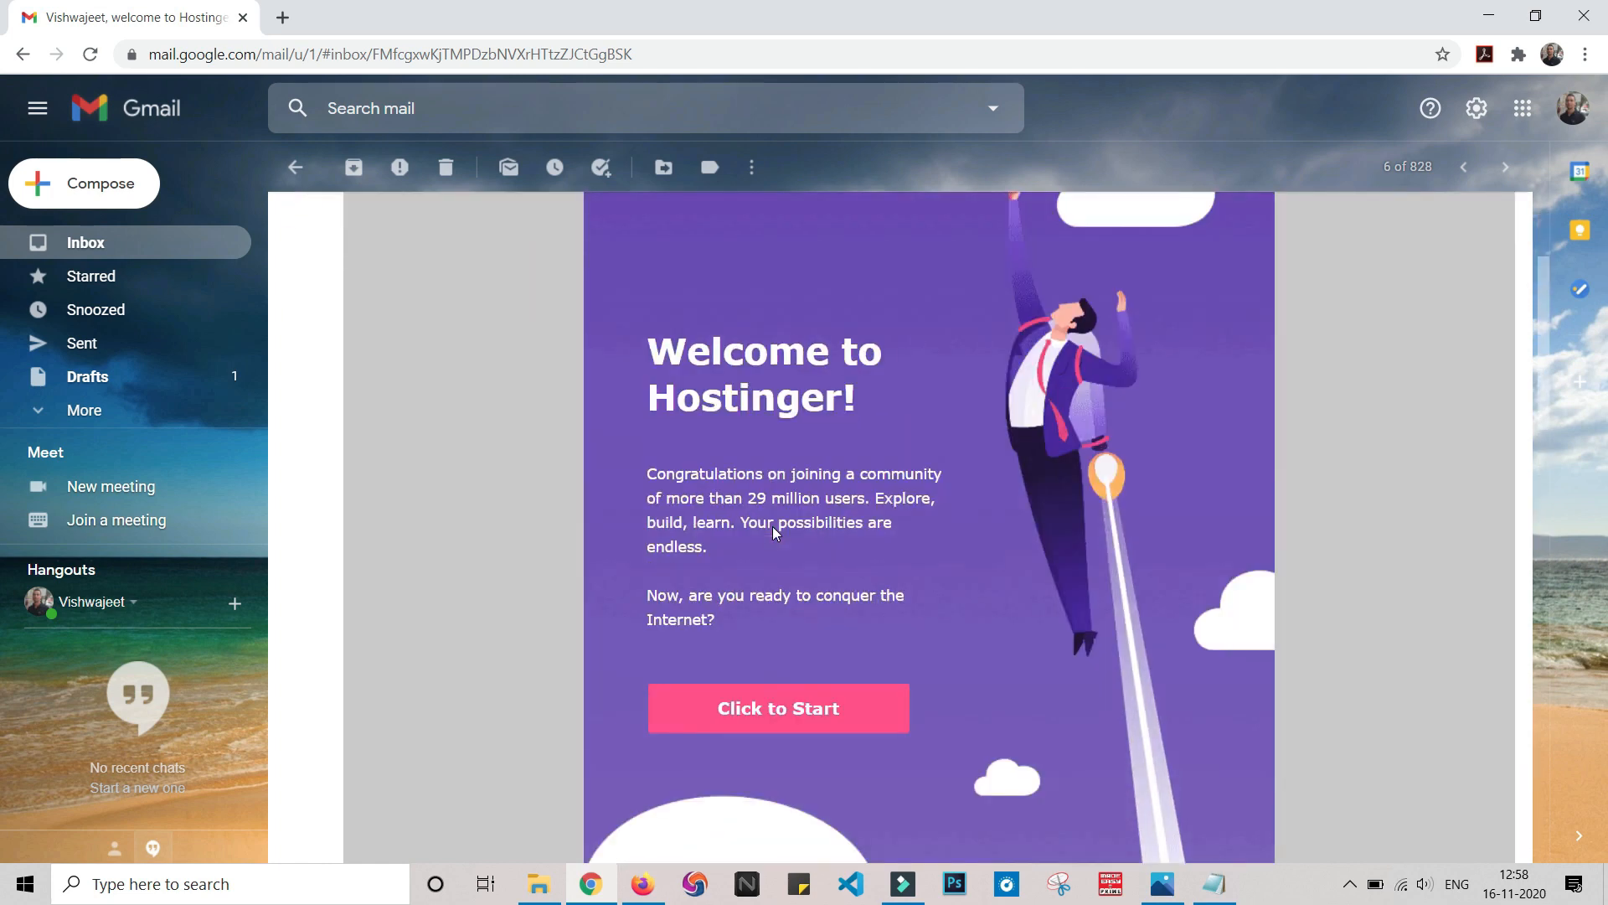
{"action": "left_click", "coordinate": [774, 754]}
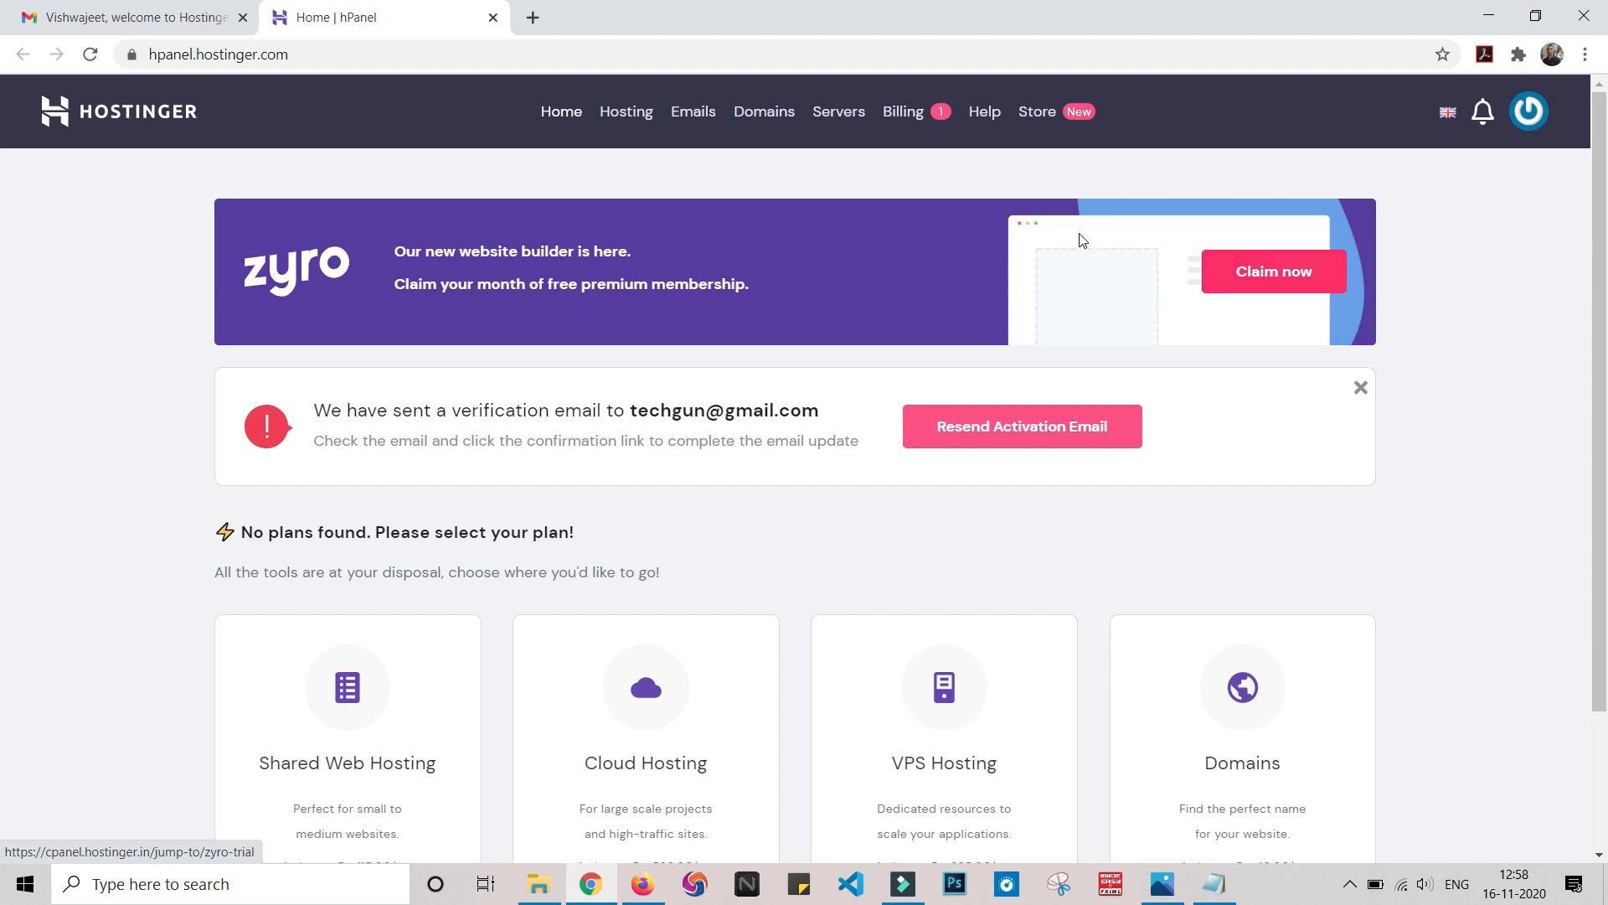
Log out of hPanel, log back in, and start Setup for the techgun.website domain registration
{"action": "left_click", "coordinate": [1531, 132]}
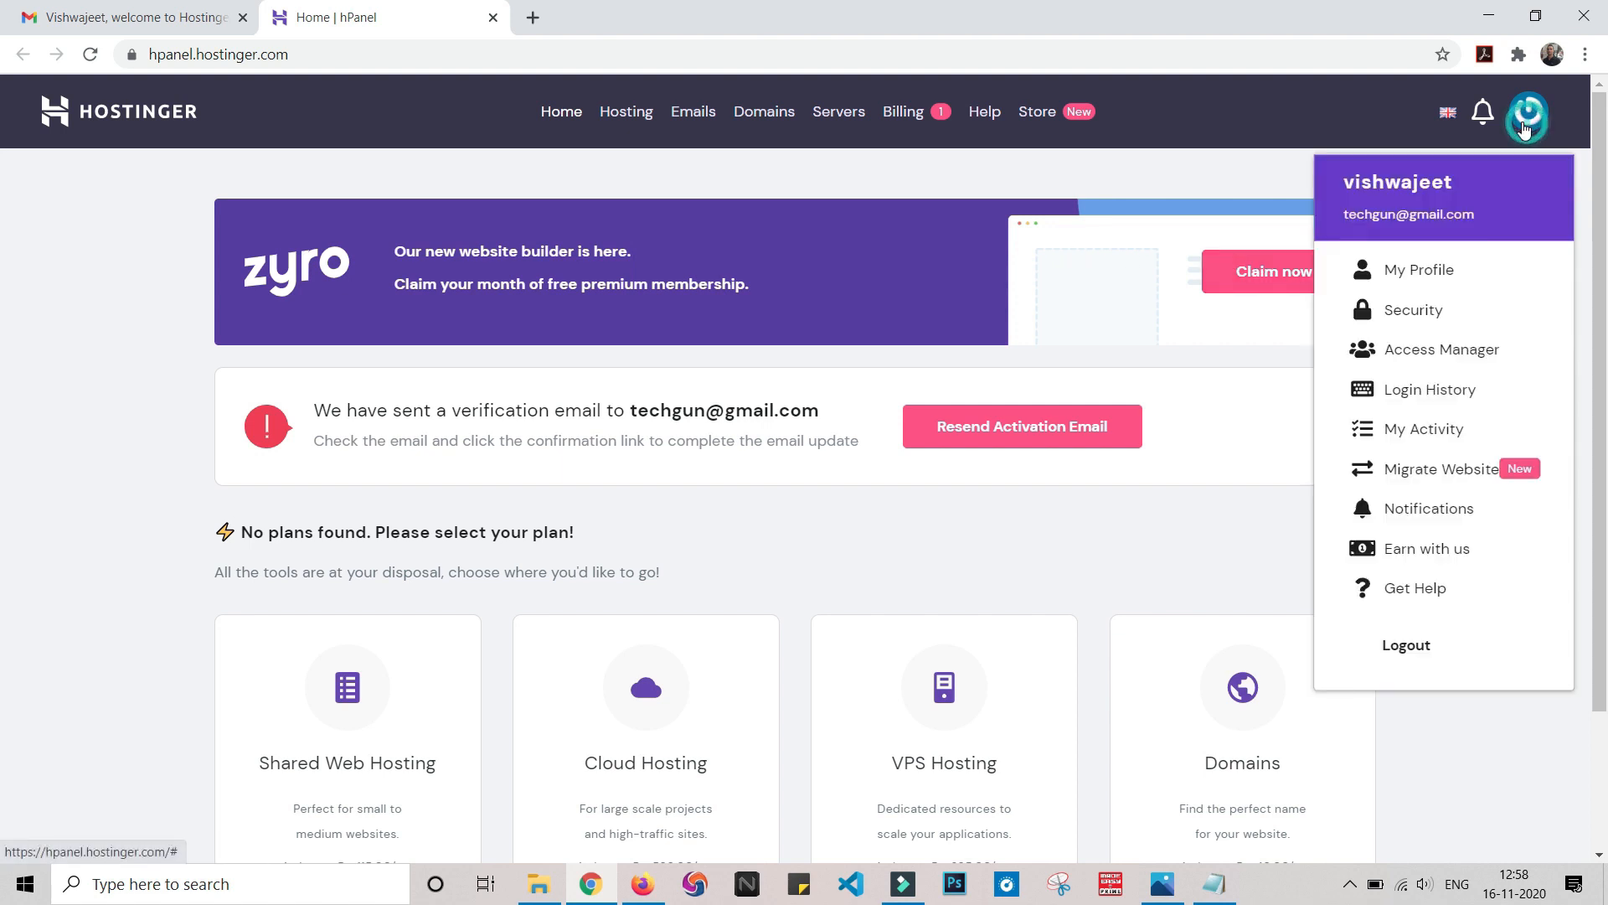
{"action": "left_click", "coordinate": [1419, 645]}
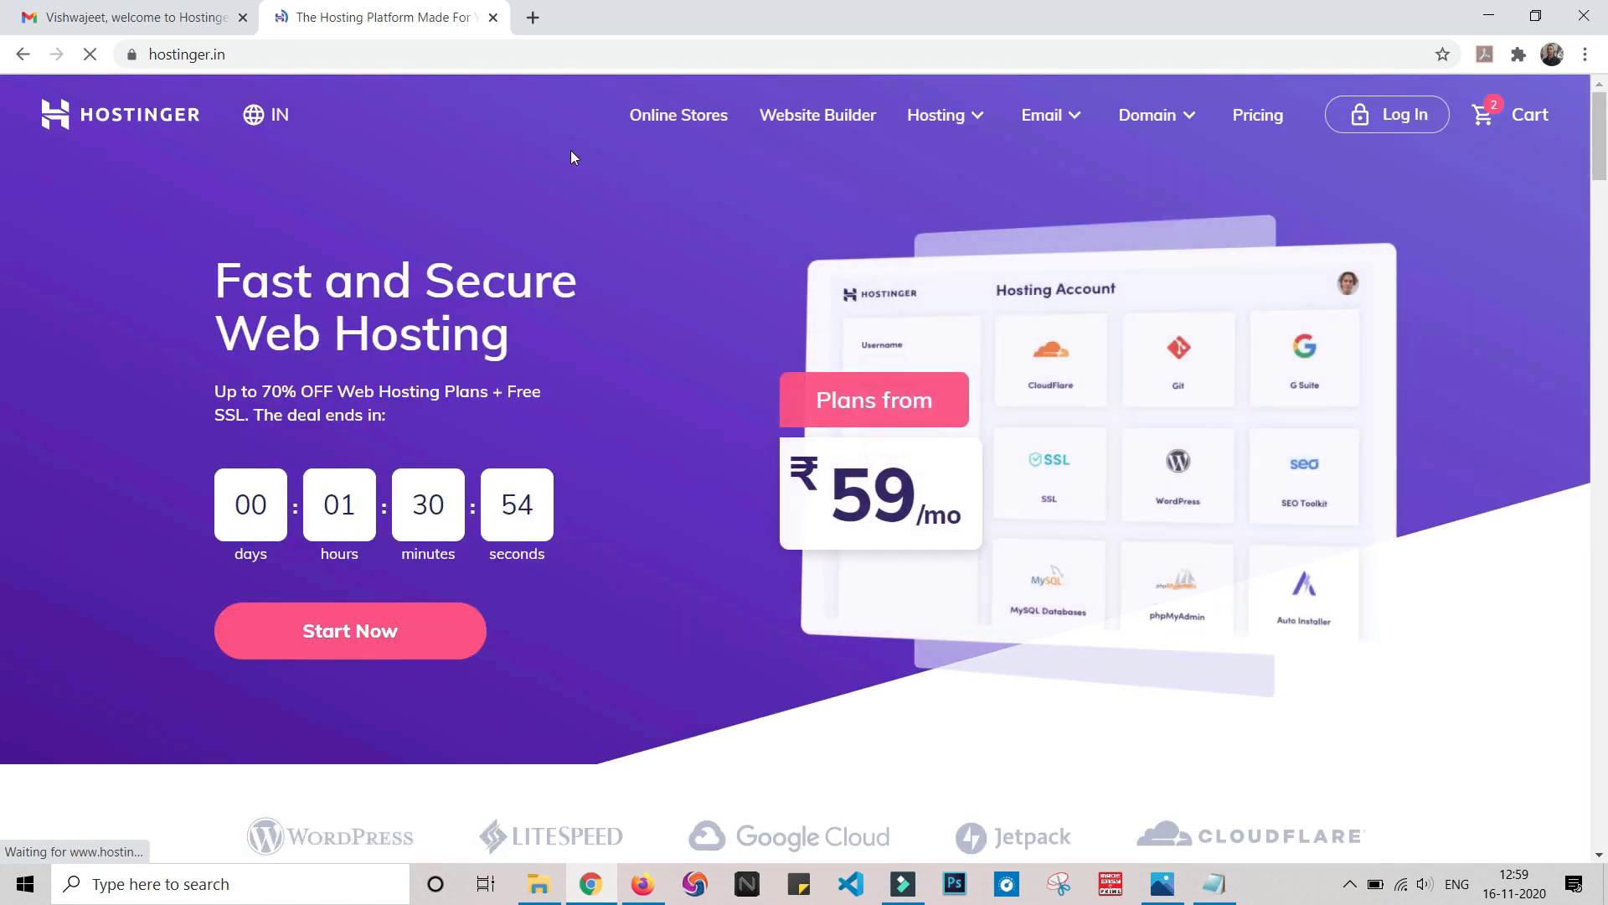
{"action": "left_click", "coordinate": [1409, 114]}
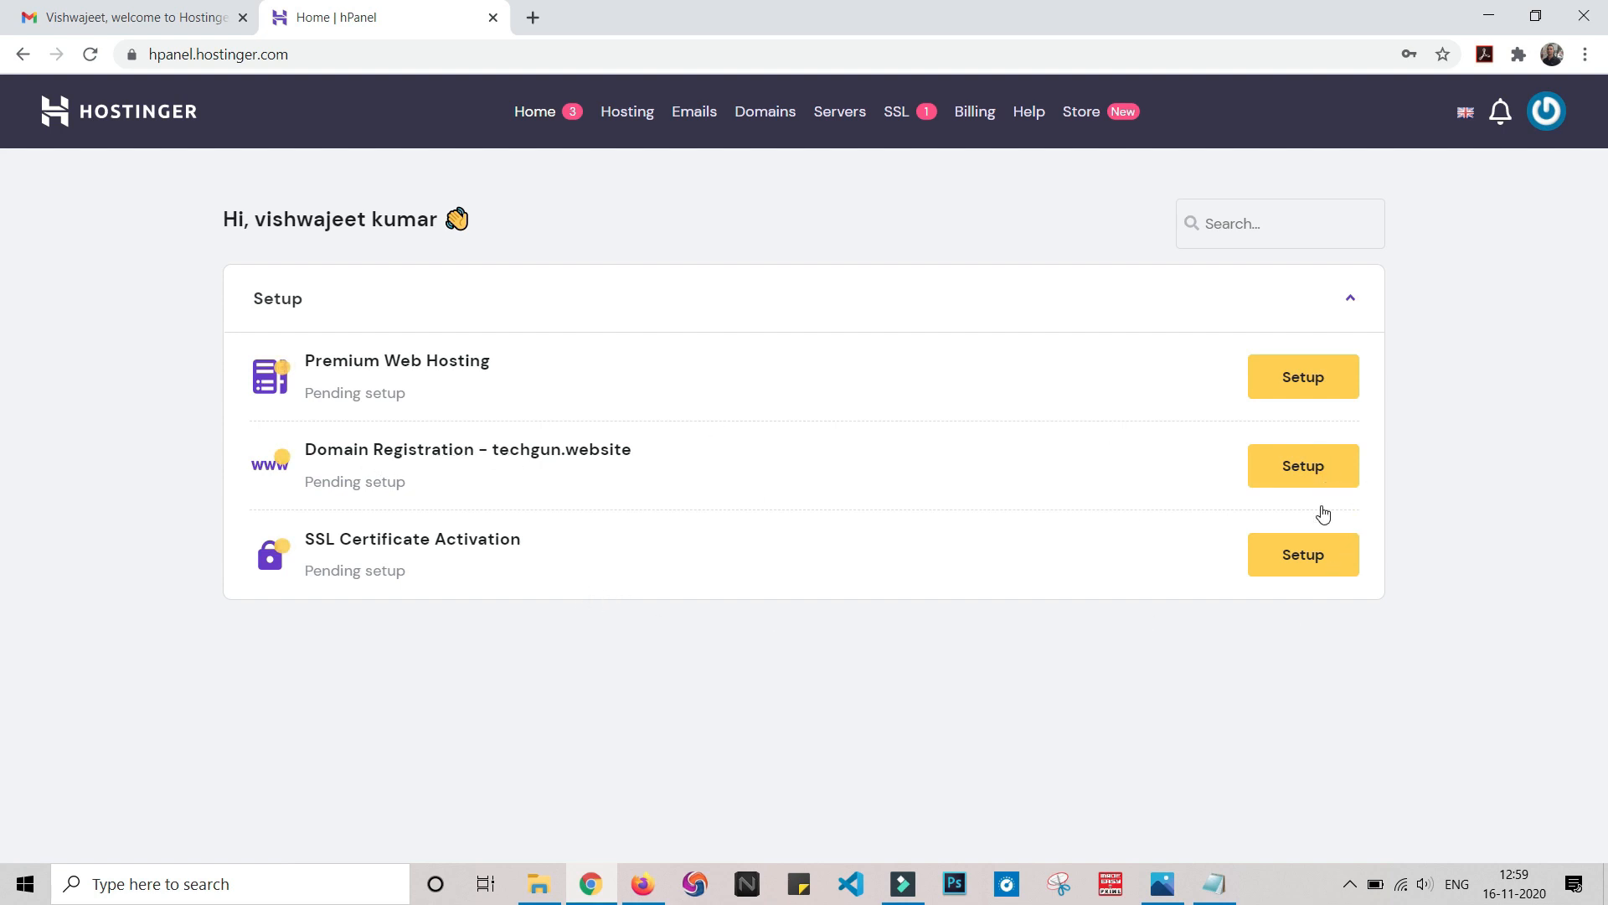
{"action": "left_click", "coordinate": [1312, 471]}
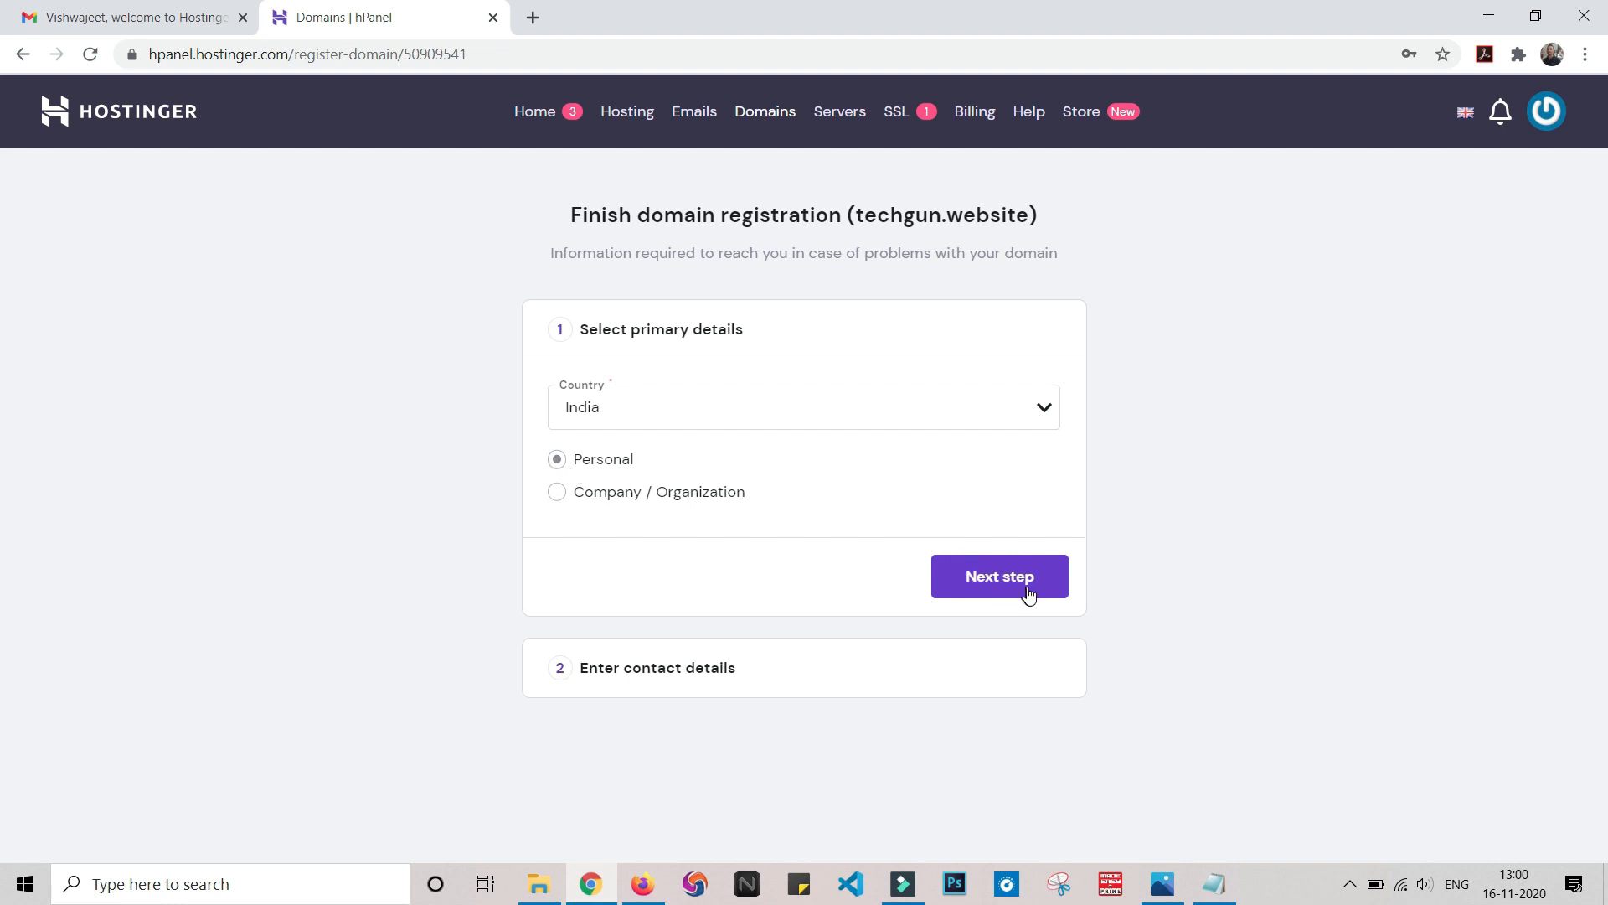
Keep India and Personal, submit the contact details, and finish registering techgun.website
{"action": "left_click", "coordinate": [1025, 592]}
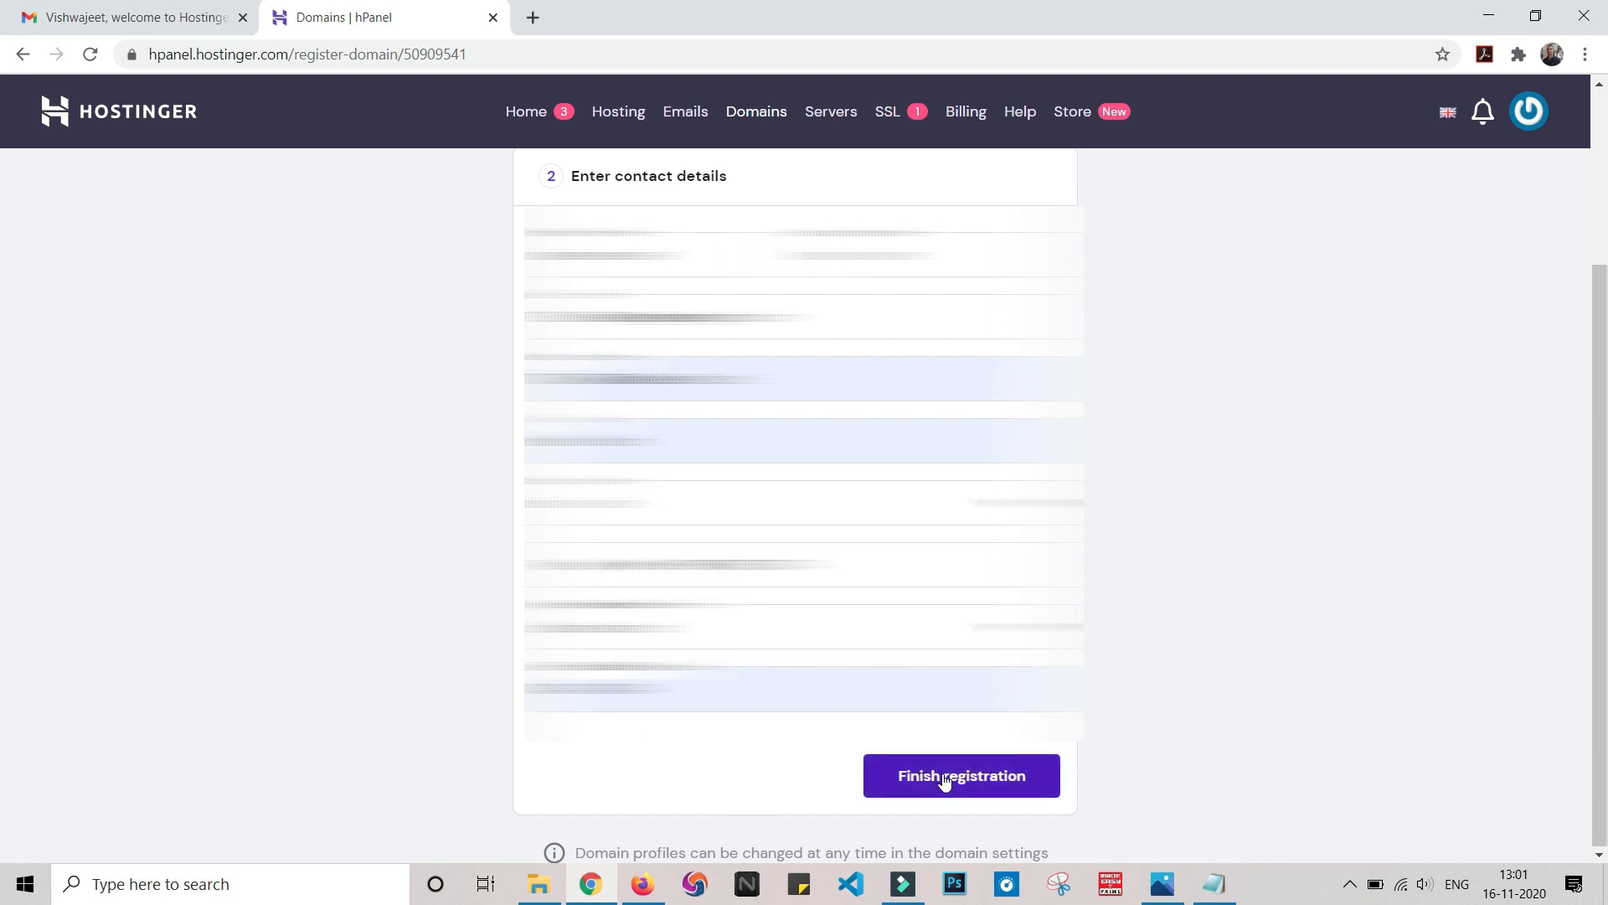
{"action": "left_click", "coordinate": [945, 777]}
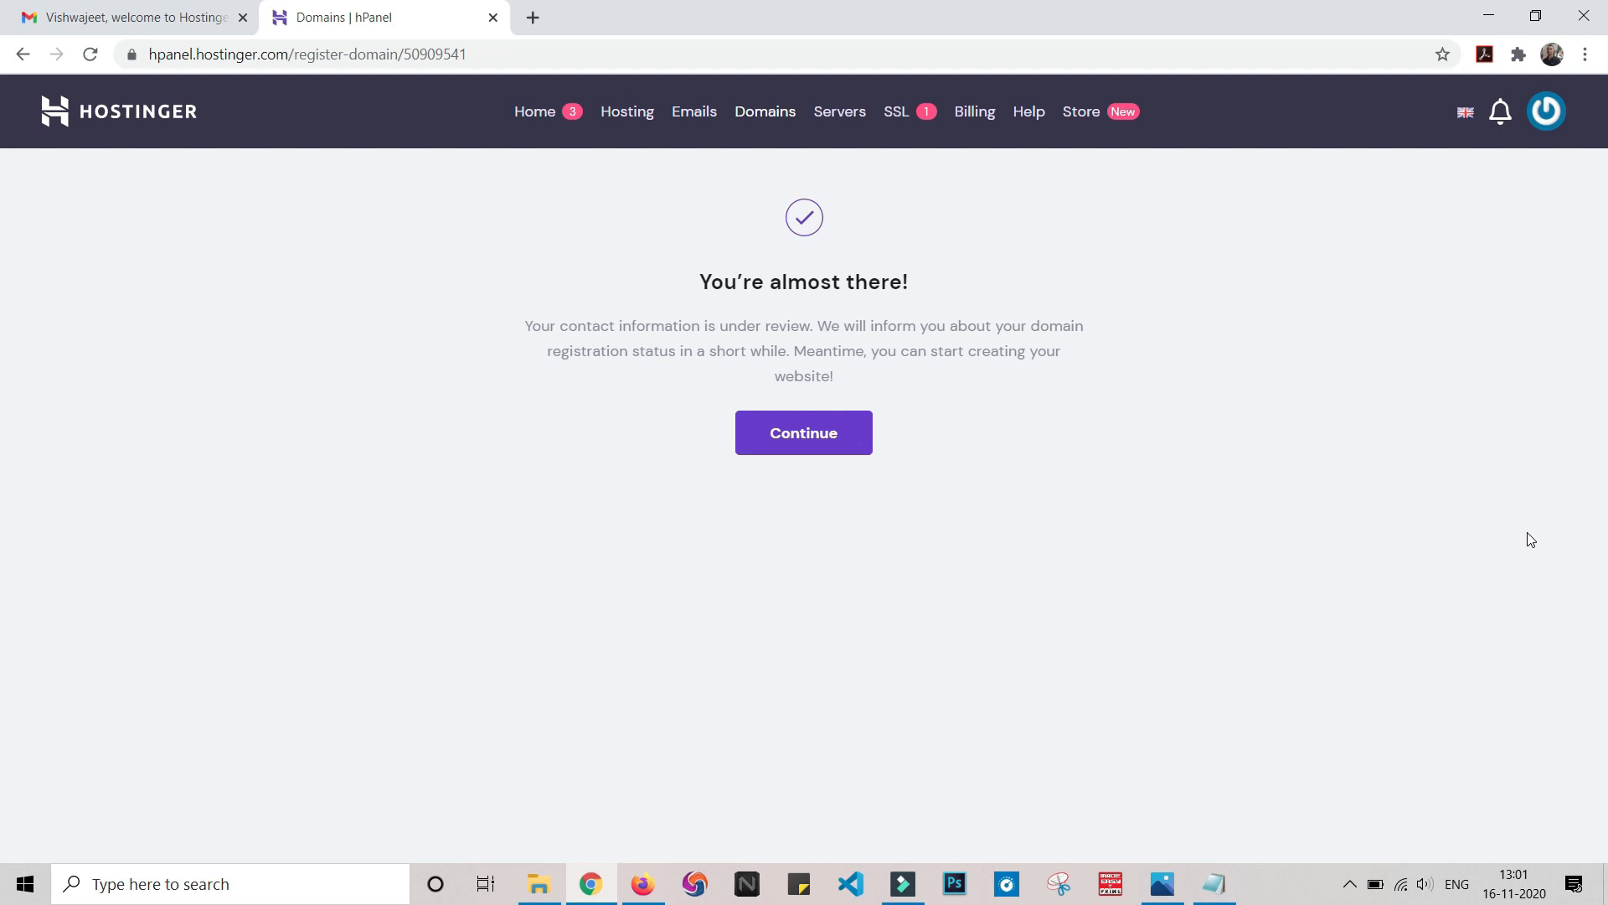
{"action": "left_click", "coordinate": [775, 442]}
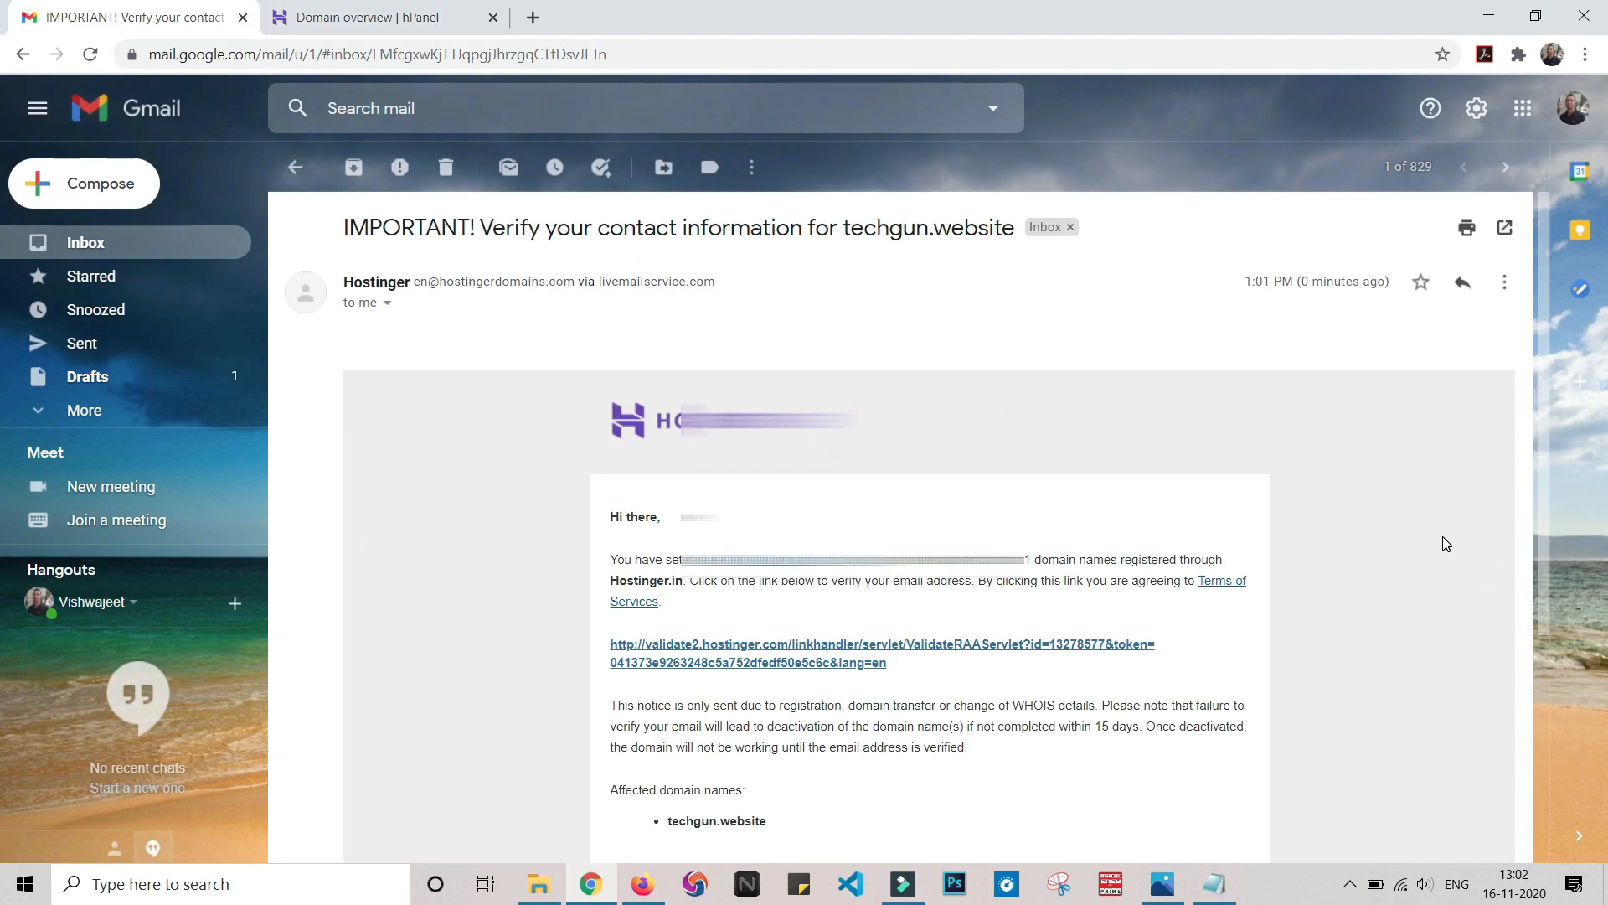
Confirm the contact email via the verification link, then return to the techgun.website overview
{"action": "scroll", "coordinate": [1445, 543], "scroll_direction": "down", "scroll_amount": 2}
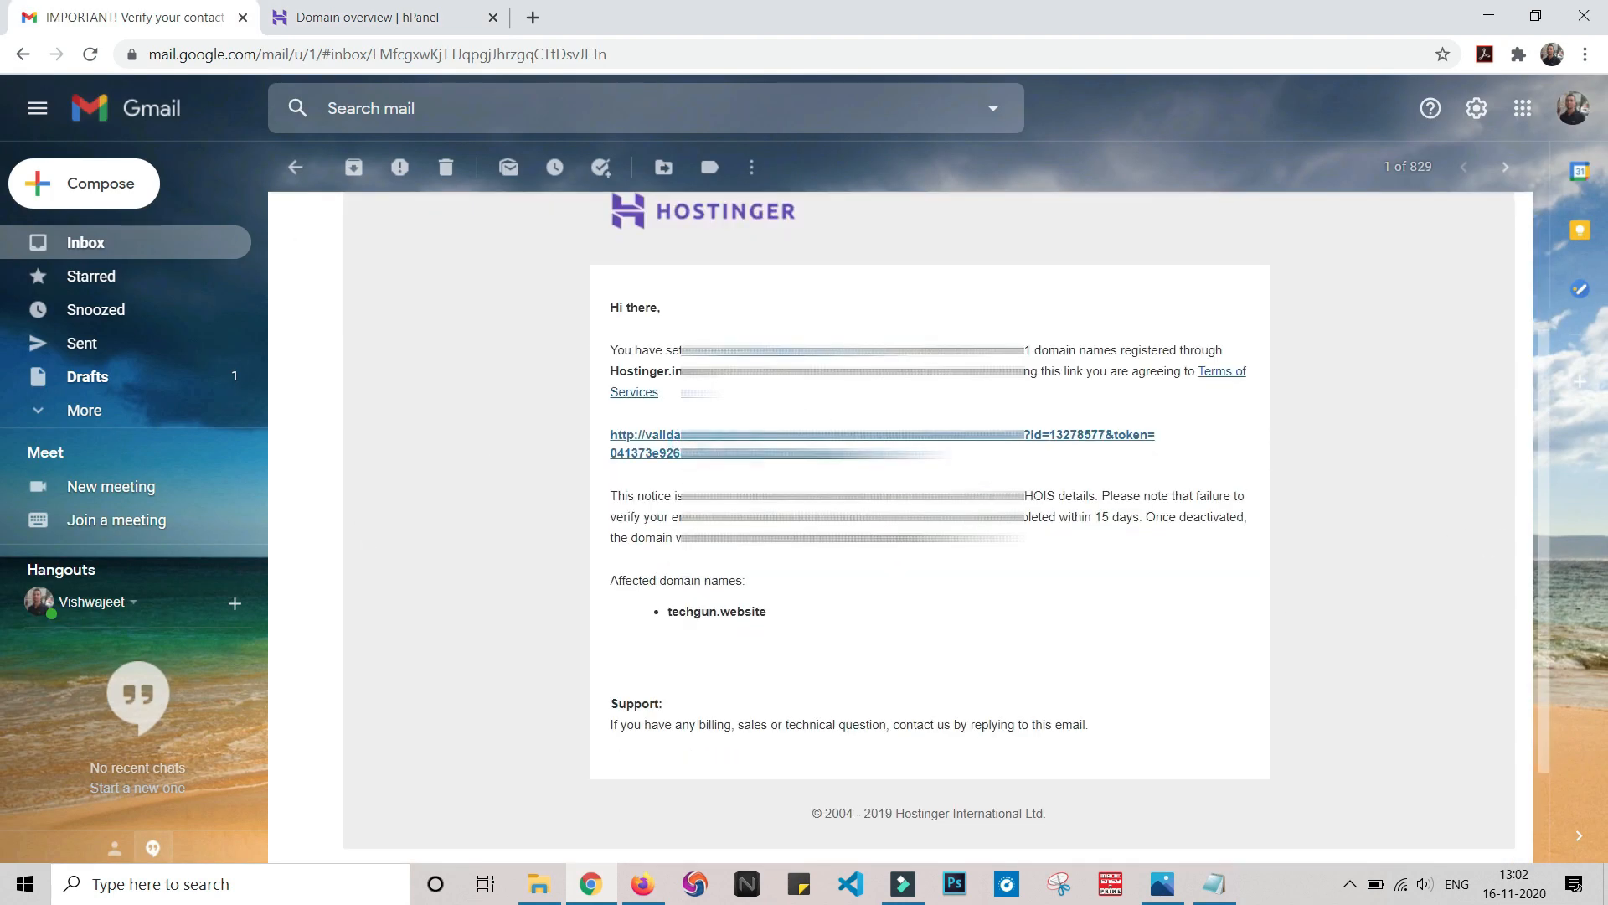
{"action": "left_click", "coordinate": [838, 434]}
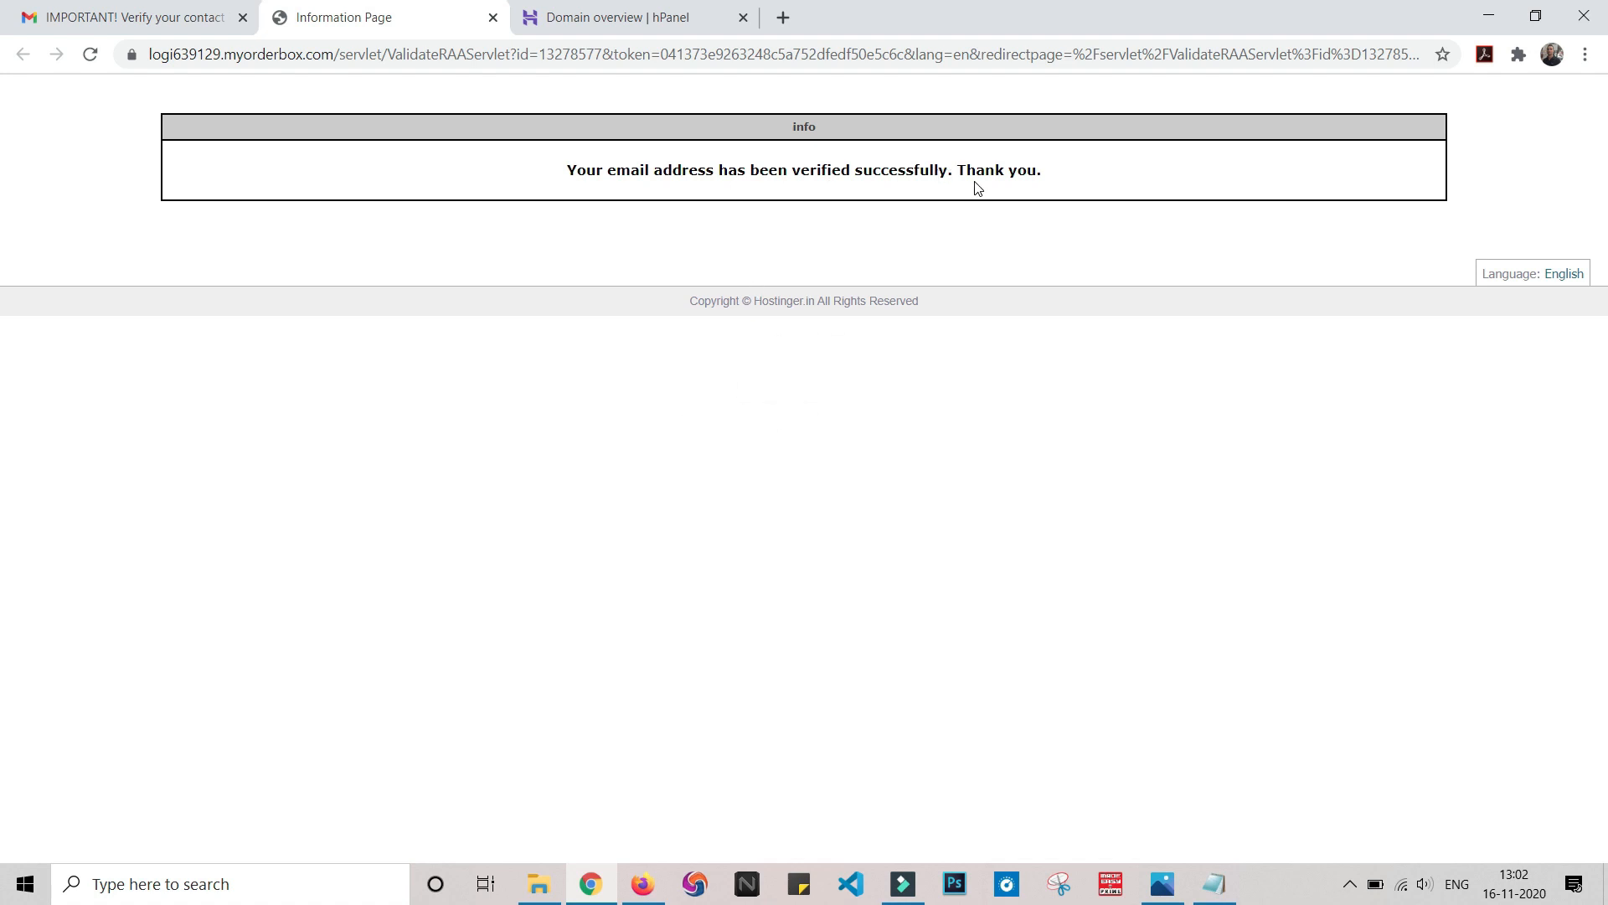
{"action": "left_click", "coordinate": [493, 17]}
{"action": "left_click", "coordinate": [373, 8]}
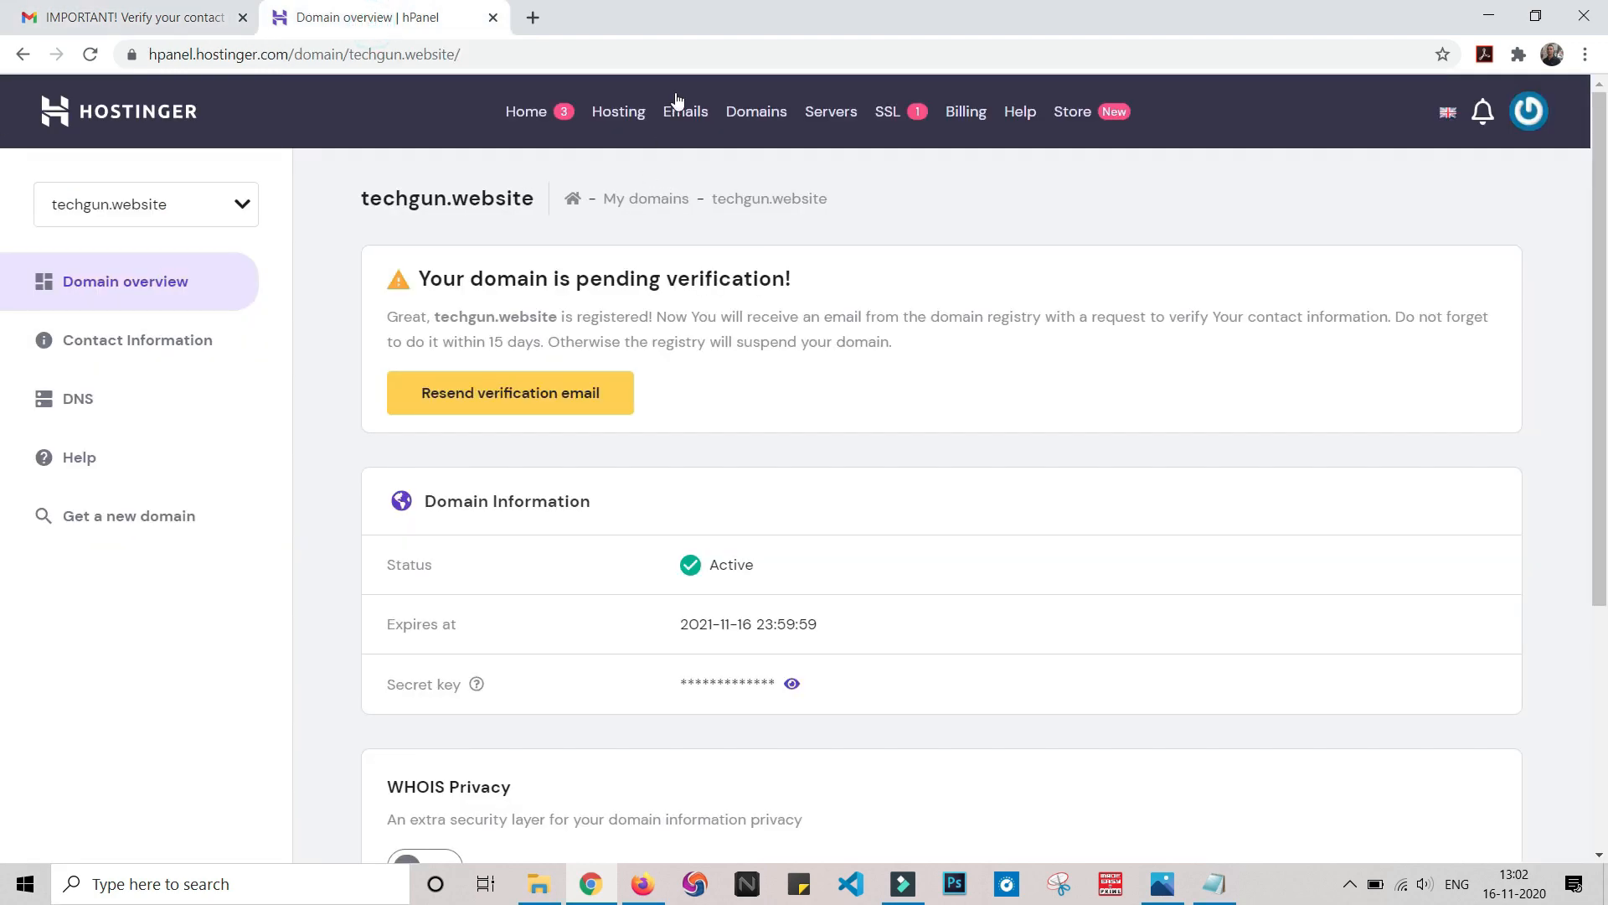
Refresh the techgun.website domain overview to confirm verification cleared, then return to the hPanel home
{"action": "left_click", "coordinate": [679, 55]}
{"action": "left_click", "coordinate": [90, 54]}
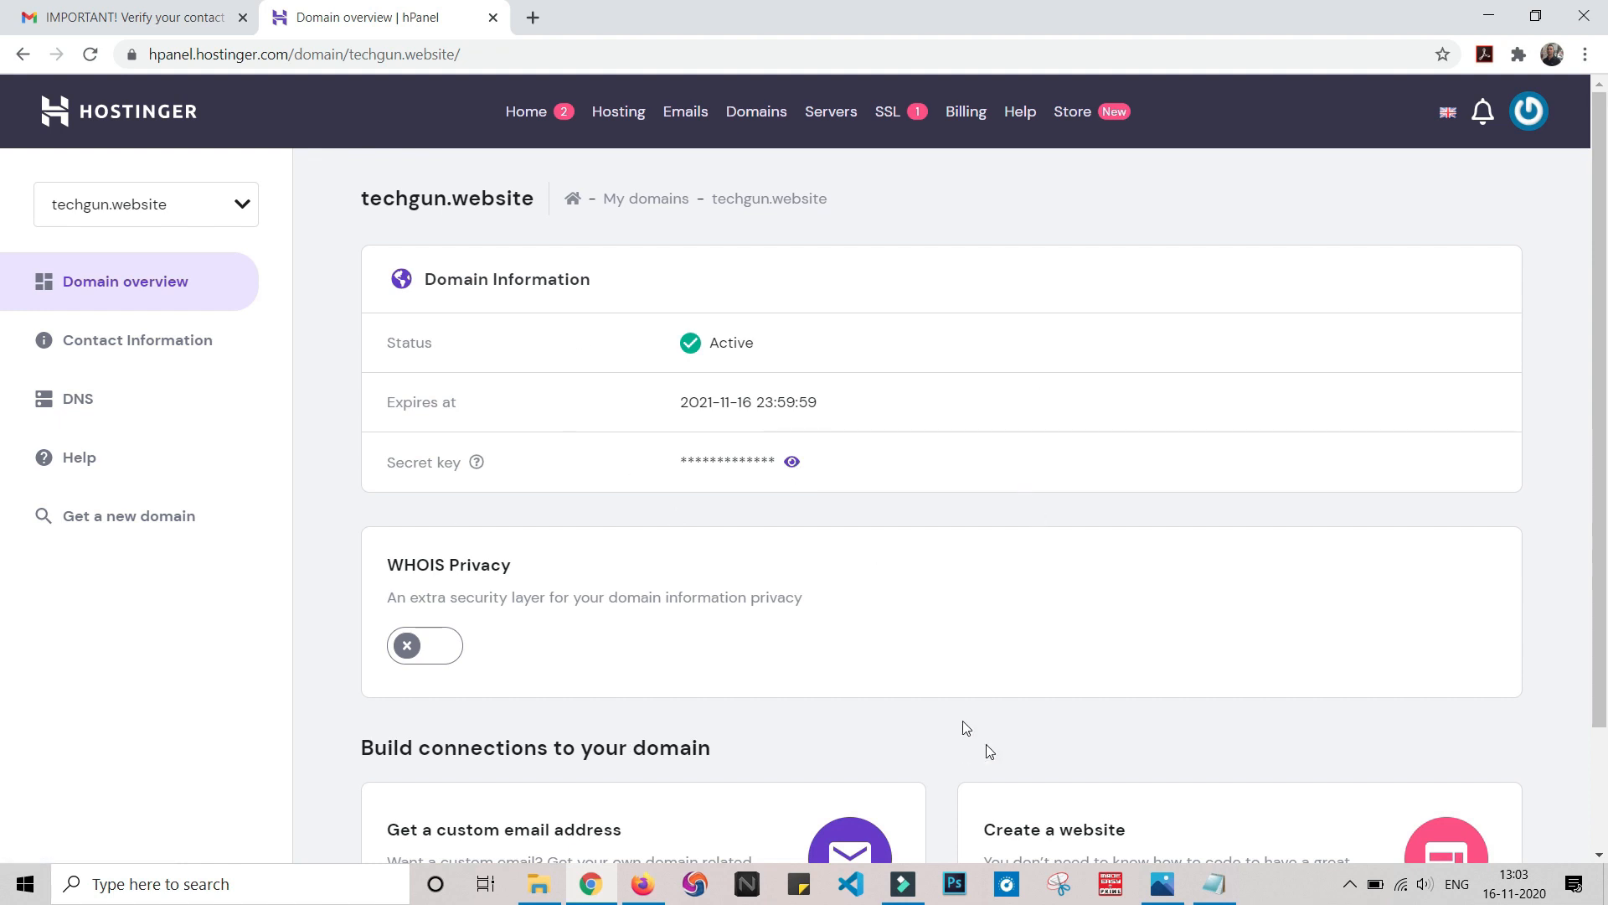
{"action": "scroll", "coordinate": [947, 661], "scroll_direction": "down", "scroll_amount": 2}
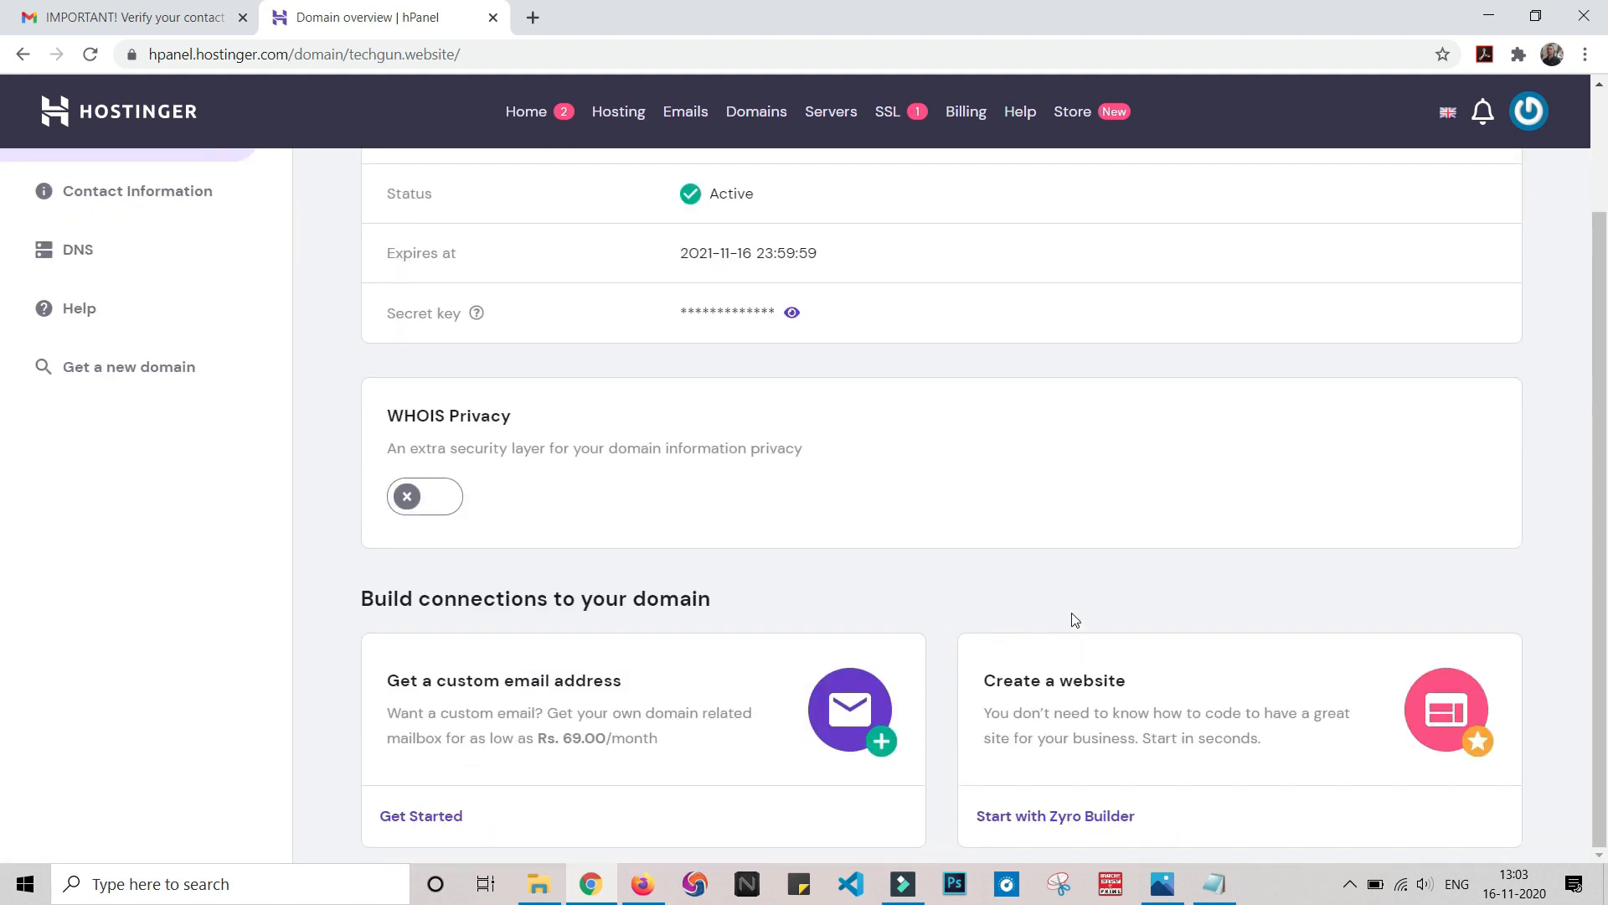
{"action": "scroll", "coordinate": [1149, 611], "scroll_direction": "up", "scroll_amount": 2}
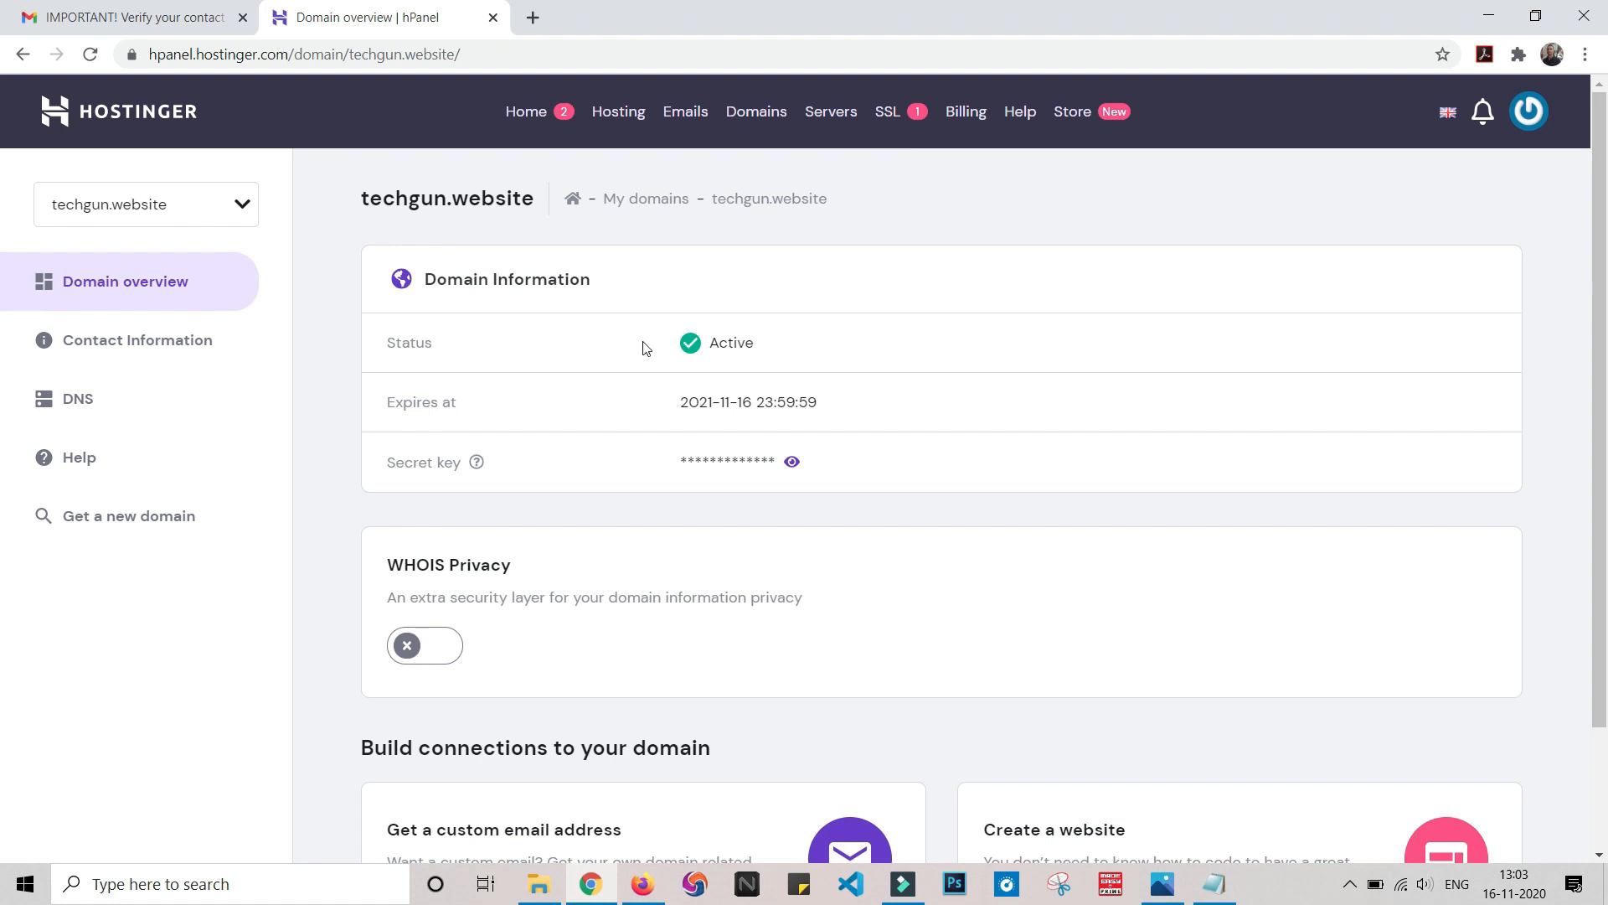
{"action": "left_click", "coordinate": [528, 120]}
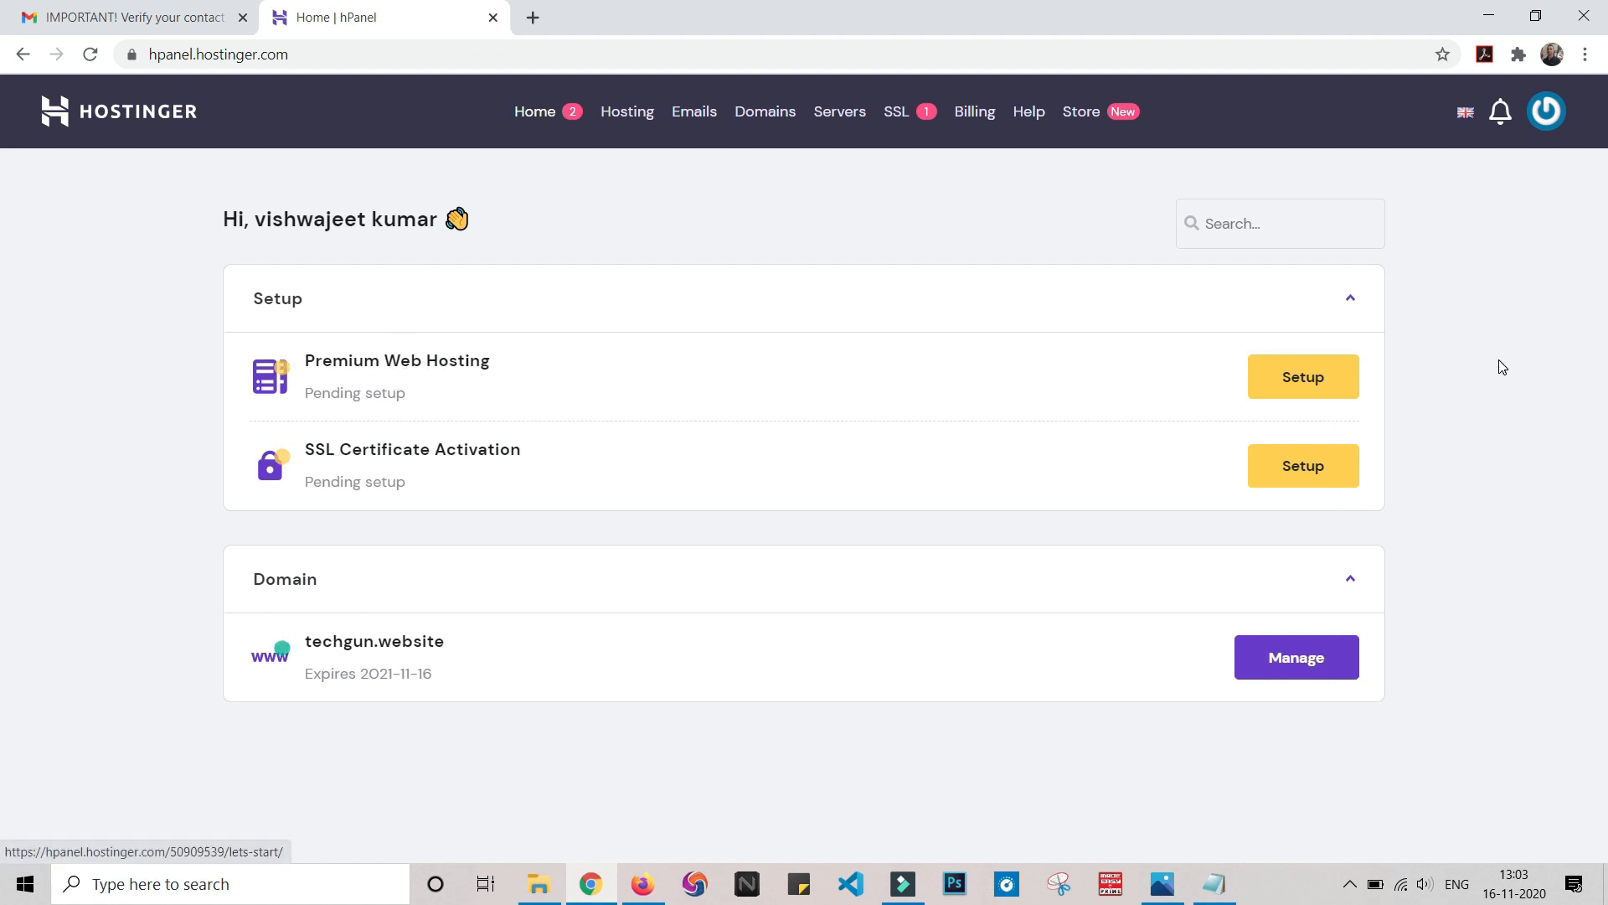
Start Premium Web Hosting setup using techgun.website as the domain, starting from scratch
{"action": "left_click", "coordinate": [1287, 385]}
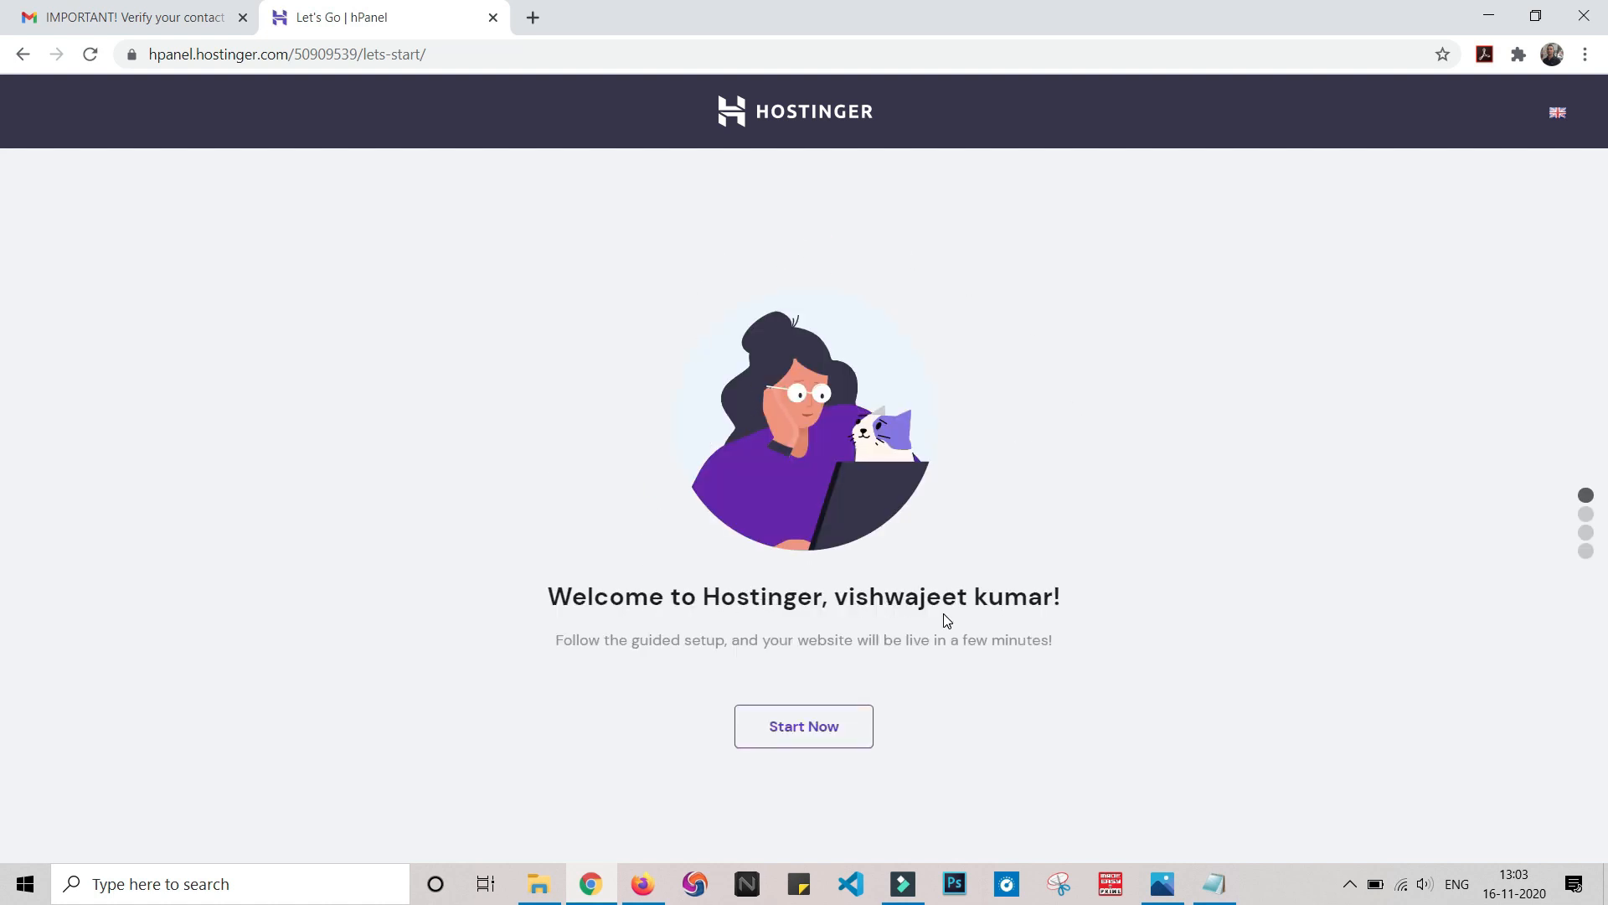
{"action": "left_click", "coordinate": [844, 718]}
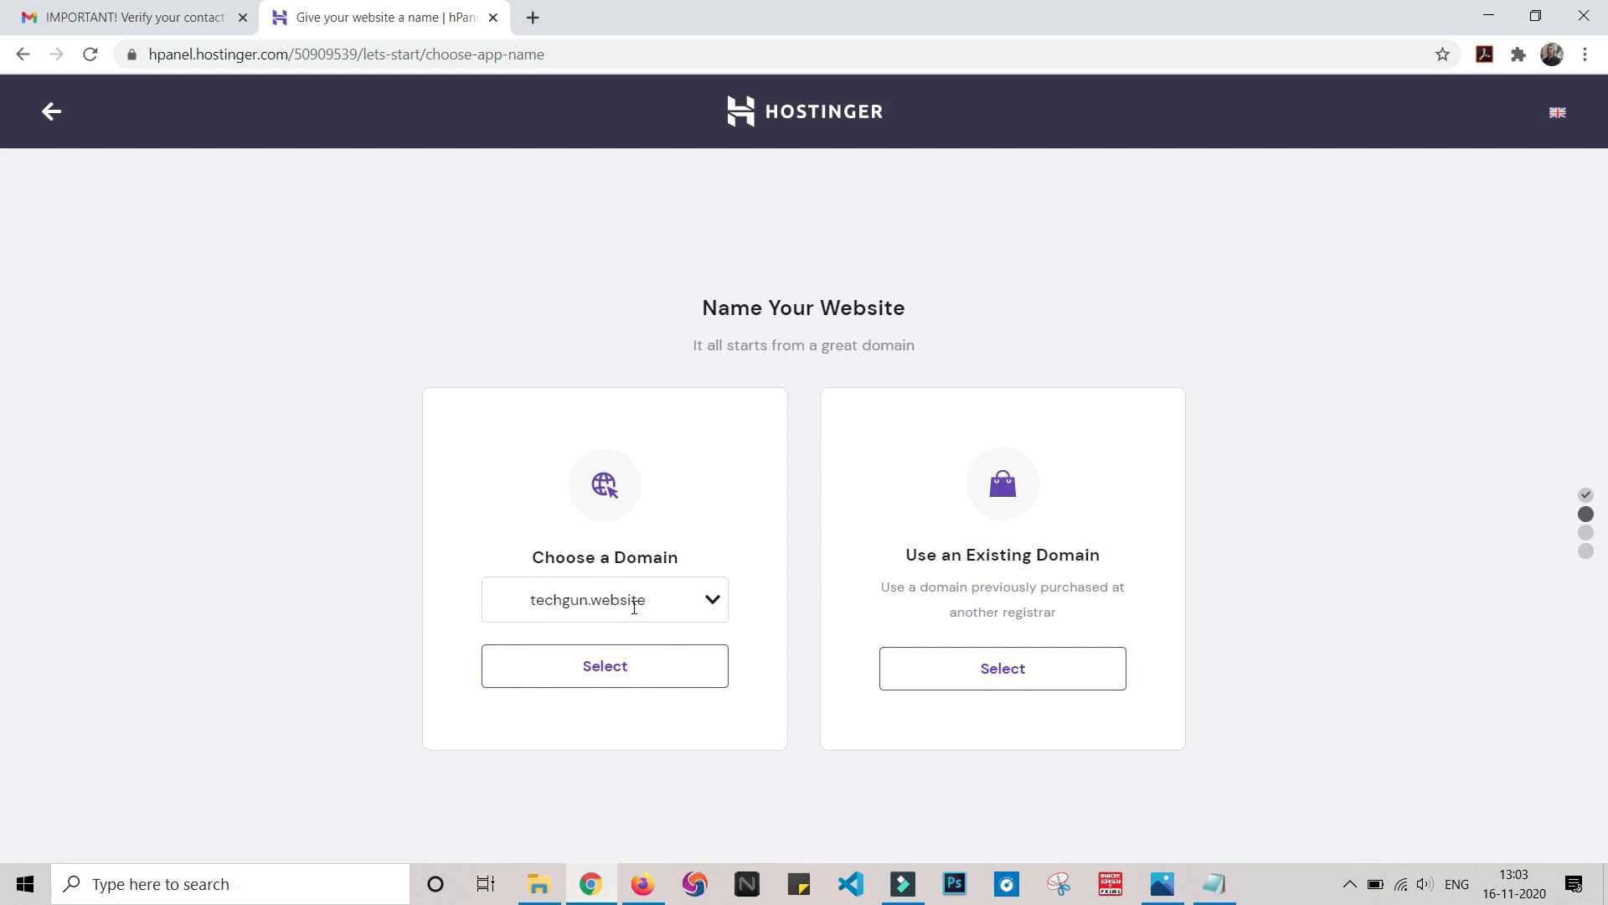
{"action": "left_click", "coordinate": [622, 664]}
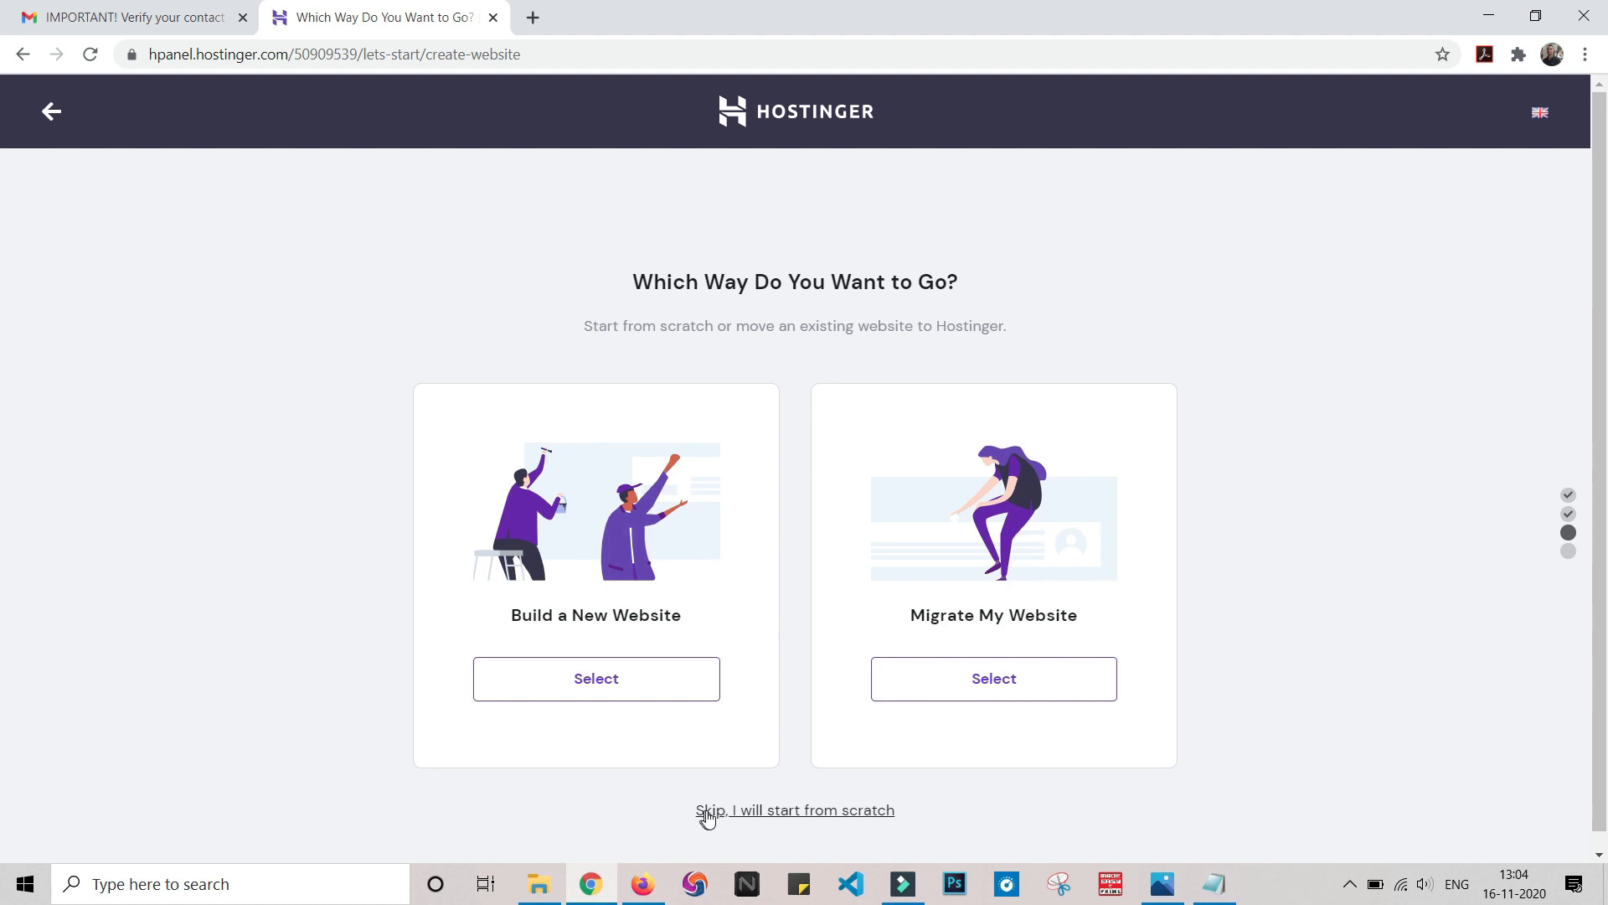
{"action": "left_click", "coordinate": [763, 812]}
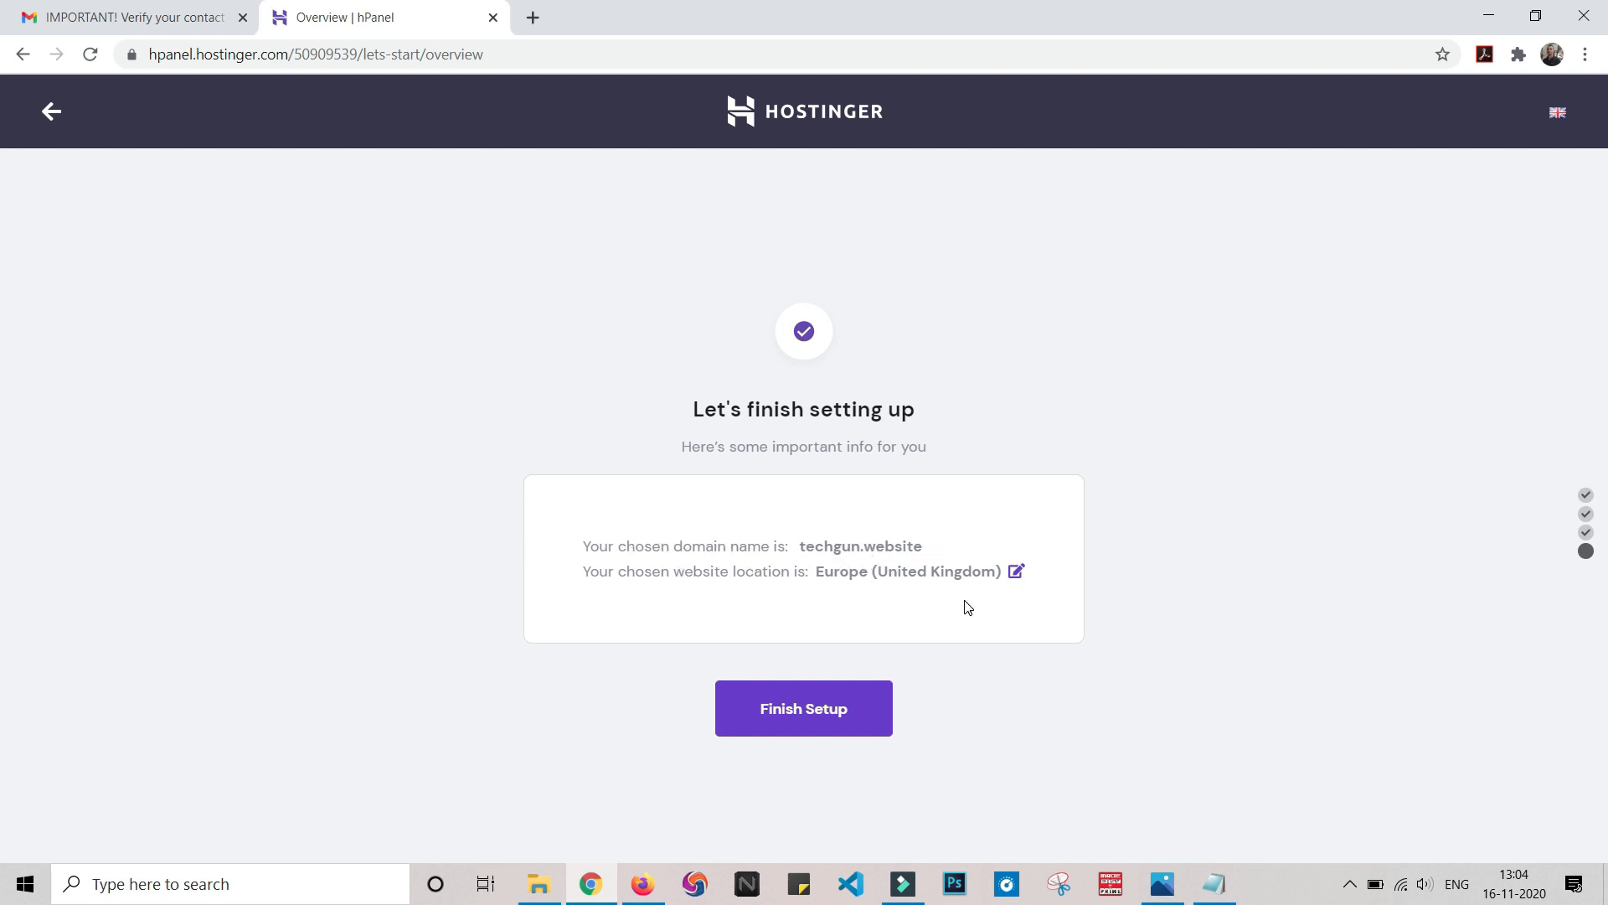
Change the server location to Asia (Singapore) and finish the website setup
{"action": "left_click", "coordinate": [1016, 572]}
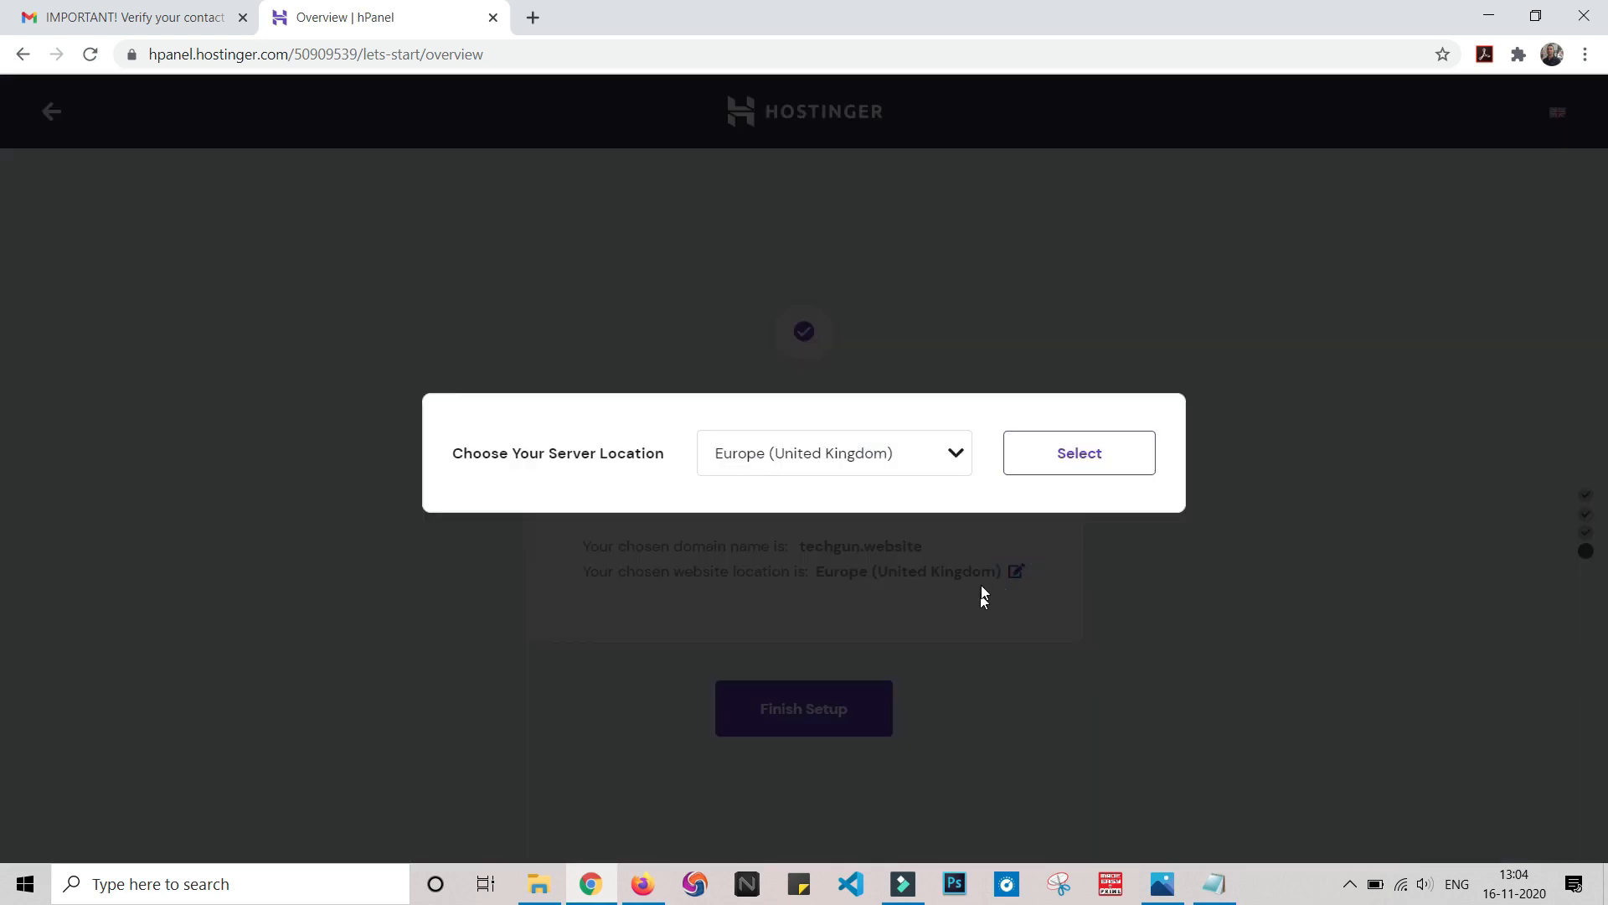
{"action": "left_click", "coordinate": [959, 459]}
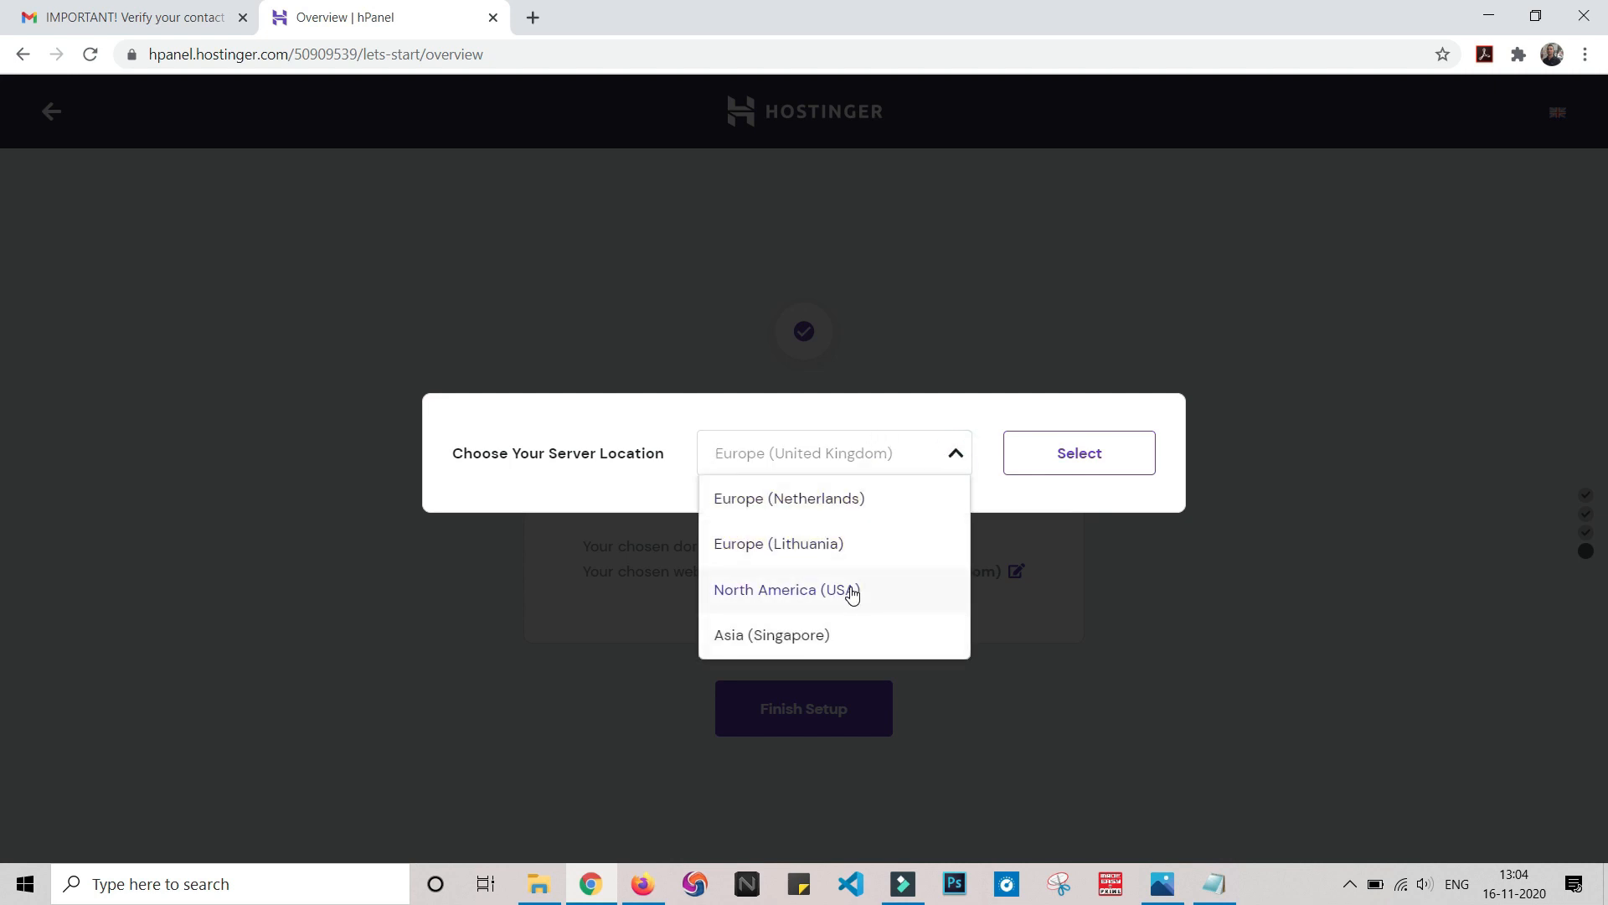
{"action": "left_click", "coordinate": [764, 635]}
{"action": "left_click", "coordinate": [1127, 475]}
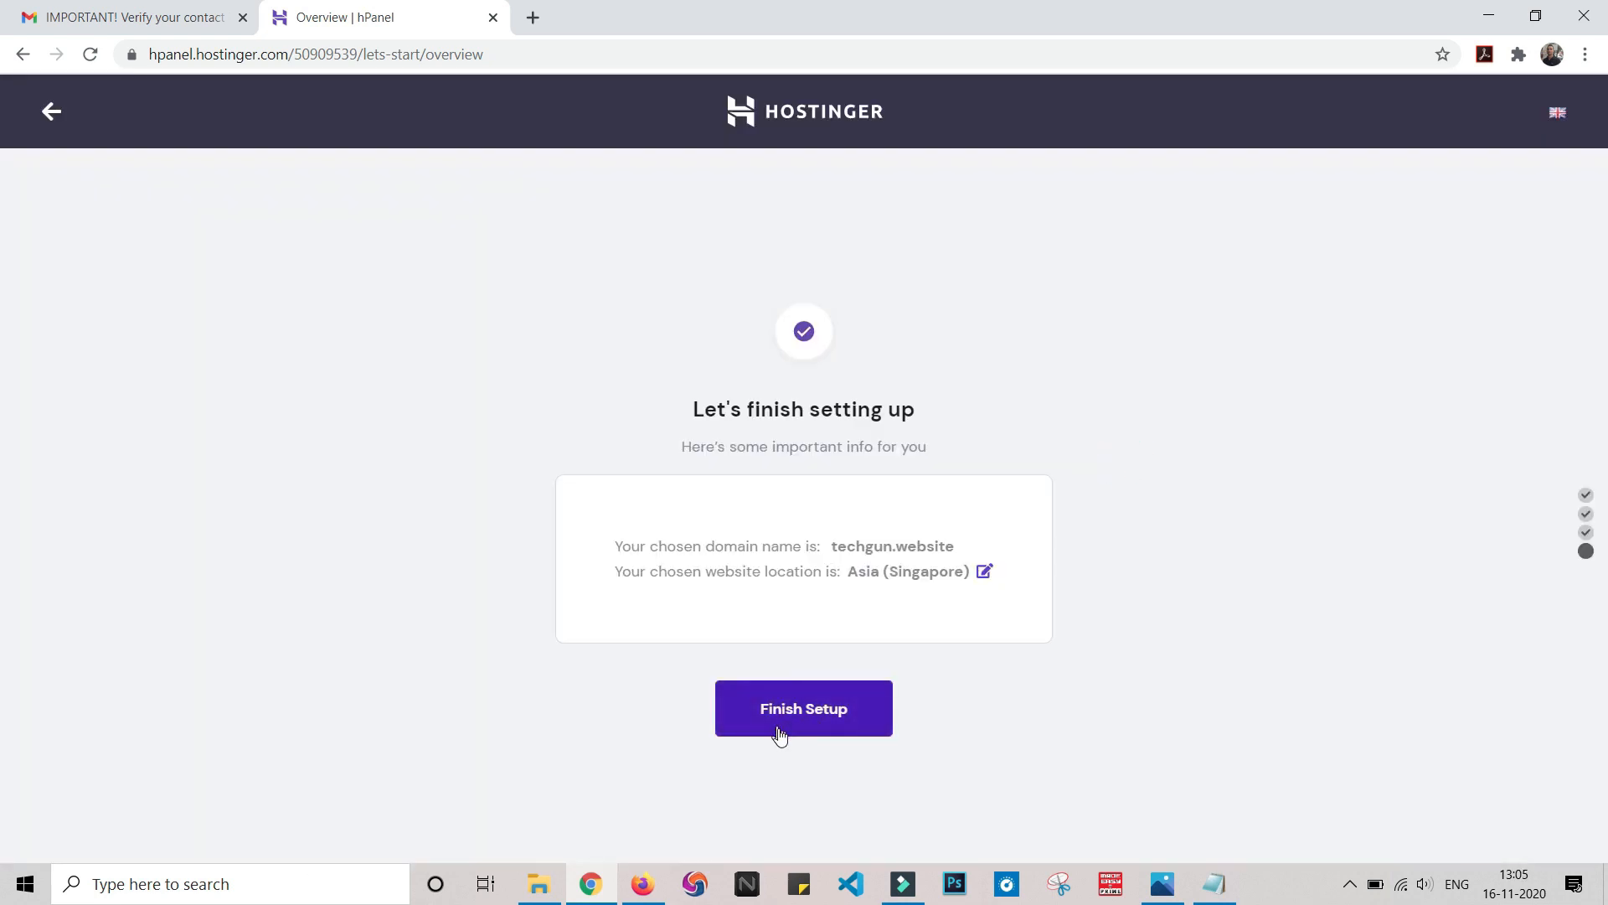
{"action": "left_click", "coordinate": [802, 727]}
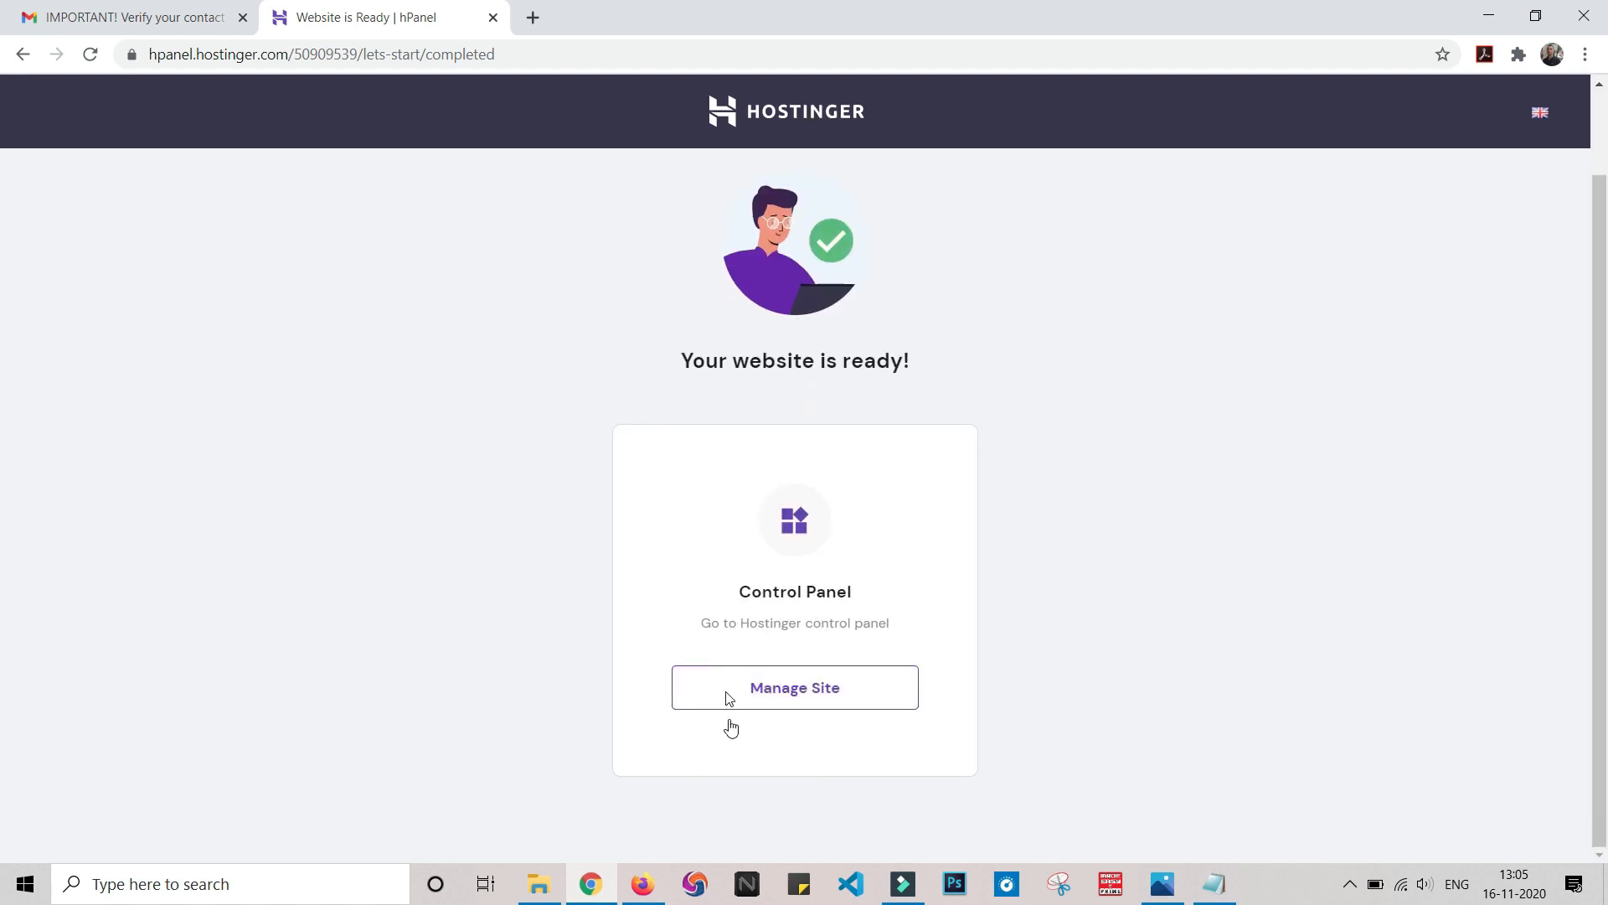
Open Manage Site for techgun.website, review the Hosting Account page, and return to Home
{"action": "left_click", "coordinate": [798, 699]}
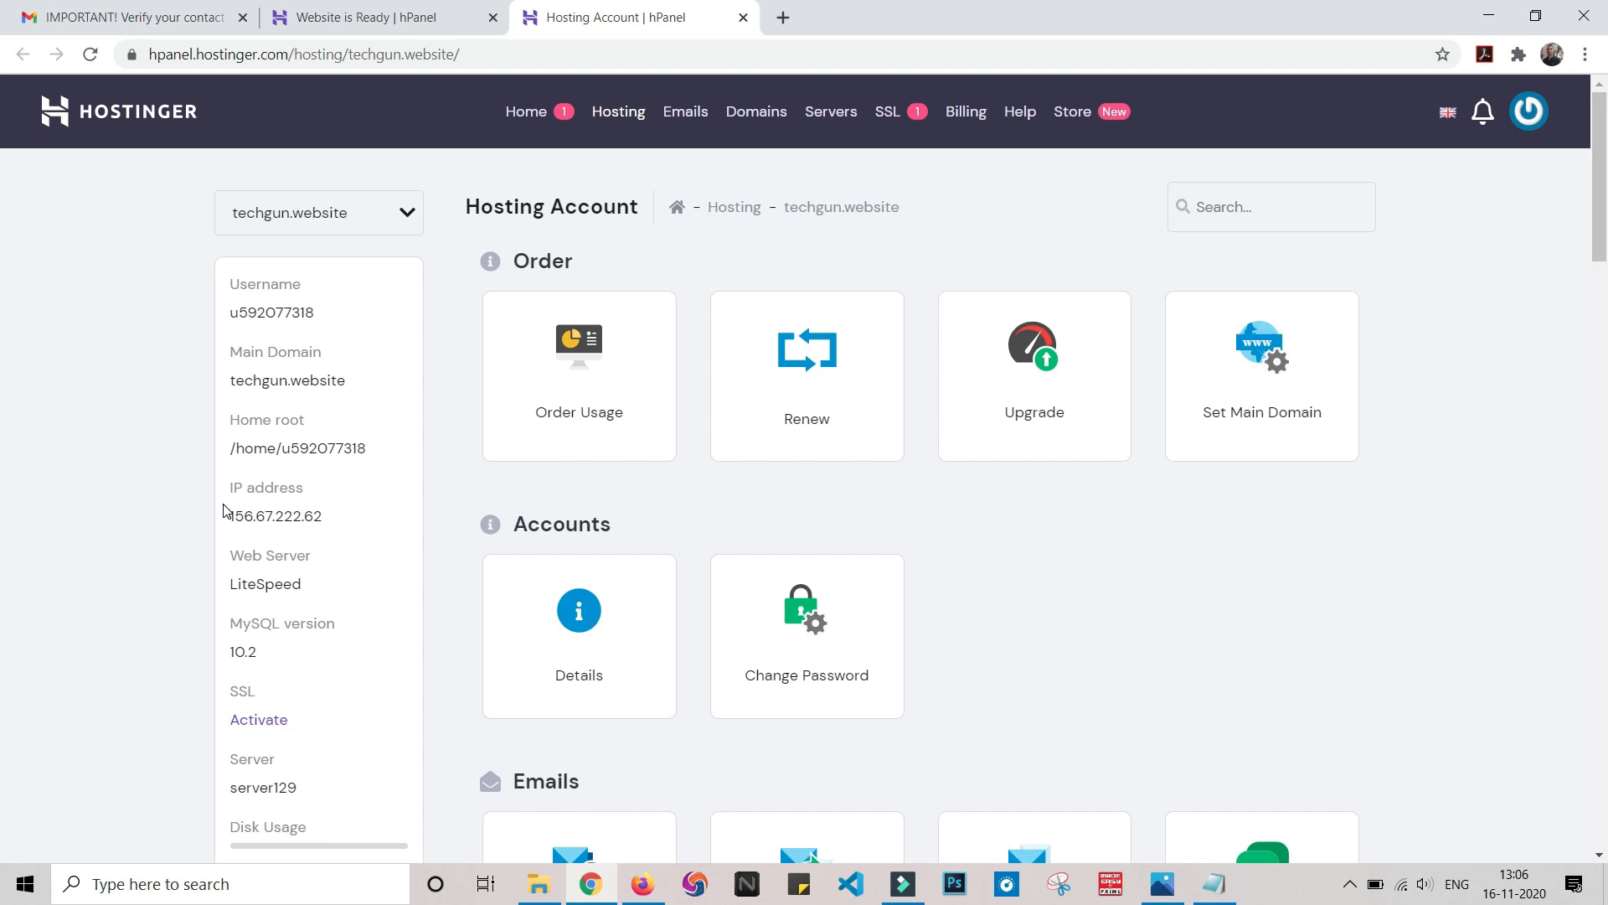
{"action": "scroll", "coordinate": [226, 511], "scroll_direction": "down", "scroll_amount": 1}
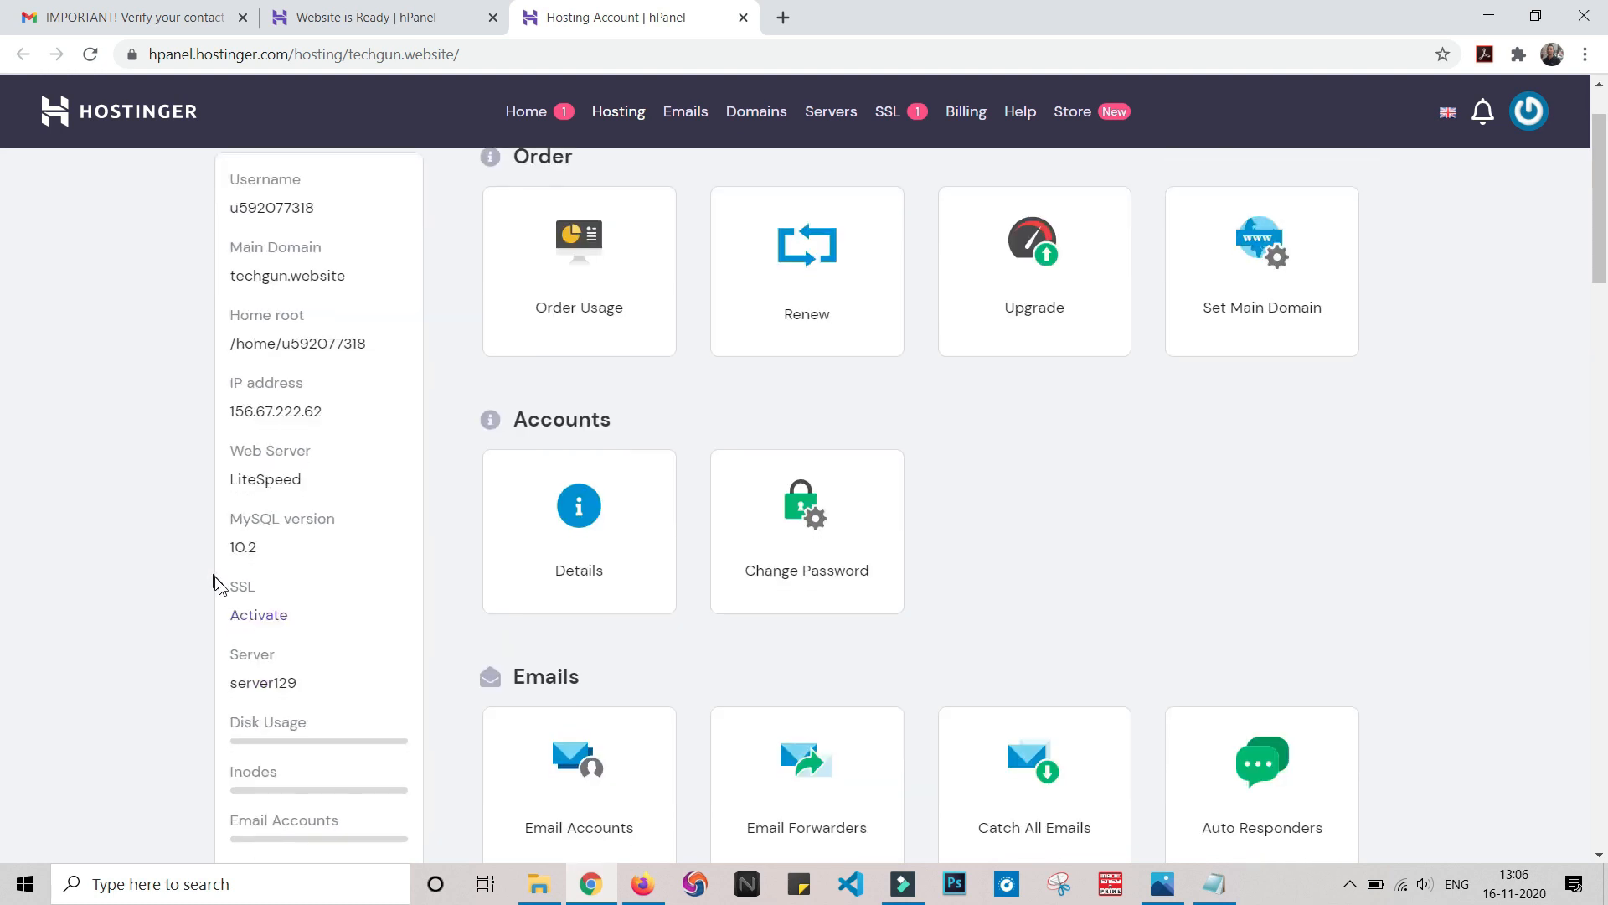
{"action": "scroll", "coordinate": [193, 669], "scroll_direction": "down", "scroll_amount": 3}
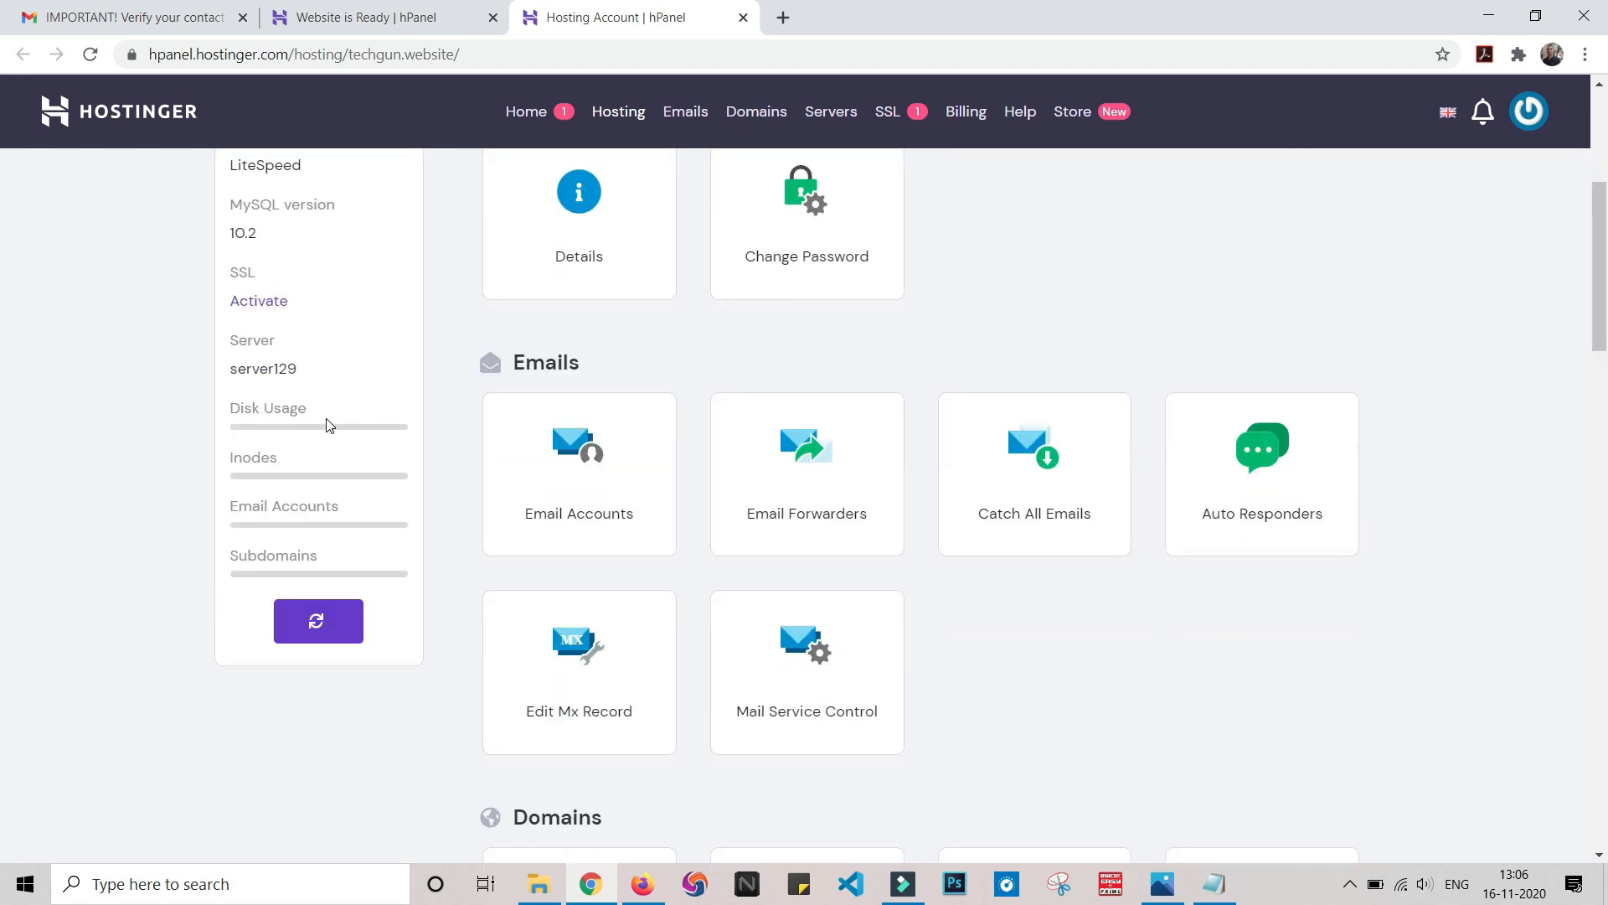
{"action": "scroll", "coordinate": [1520, 788], "scroll_direction": "down", "scroll_amount": 6}
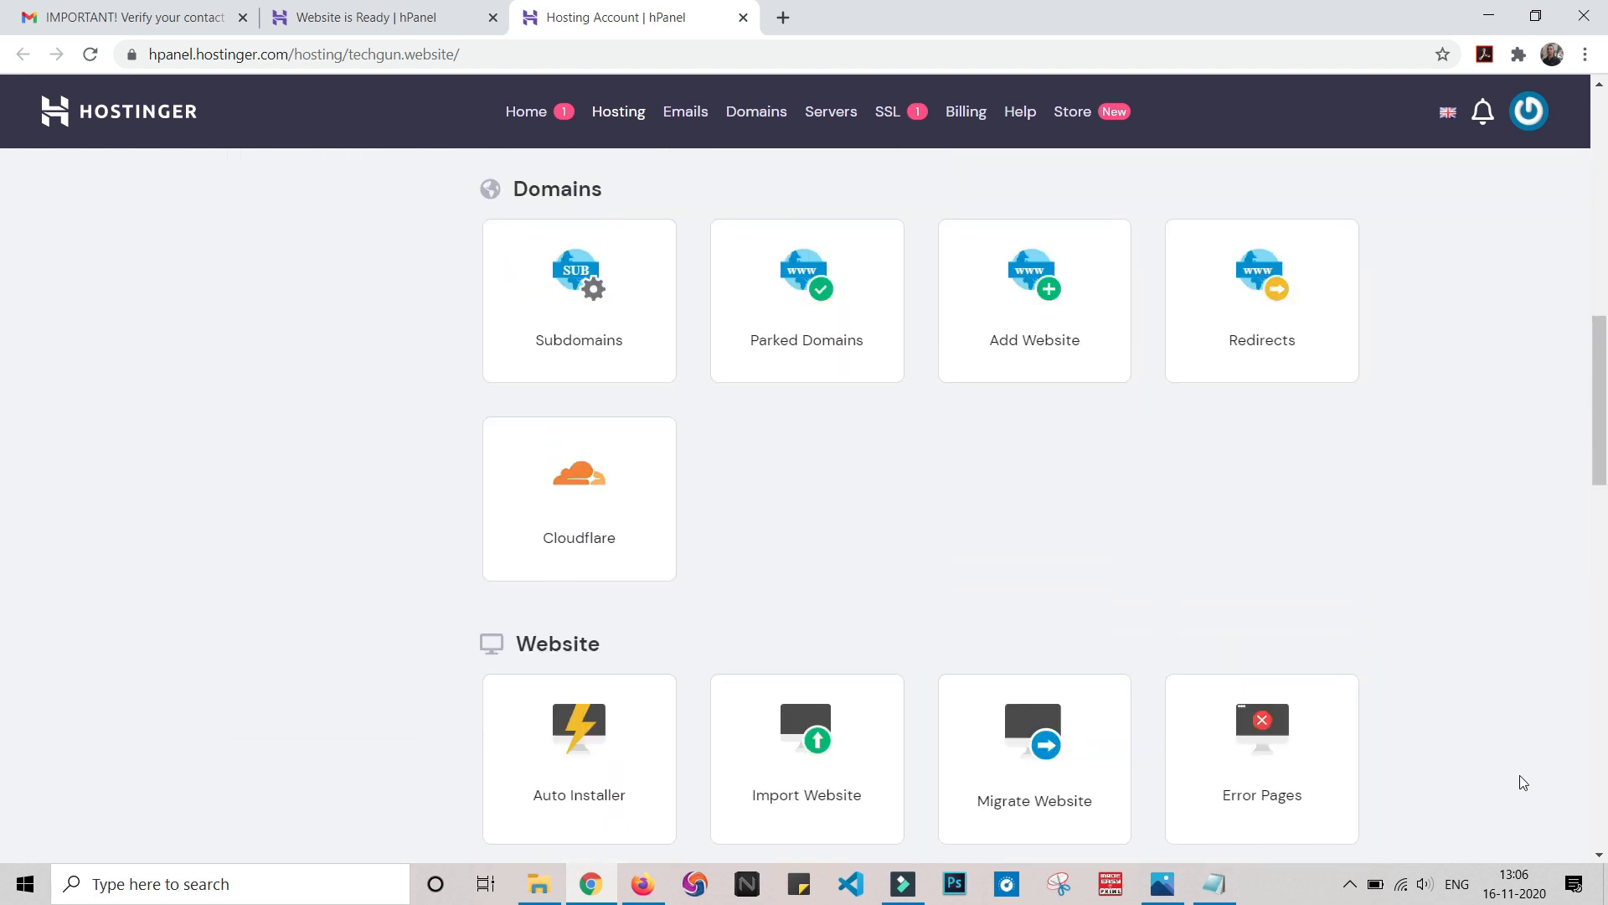
{"action": "scroll", "coordinate": [1513, 758], "scroll_direction": "up", "scroll_amount": 7}
{"action": "scroll", "coordinate": [1508, 728], "scroll_direction": "up", "scroll_amount": 3}
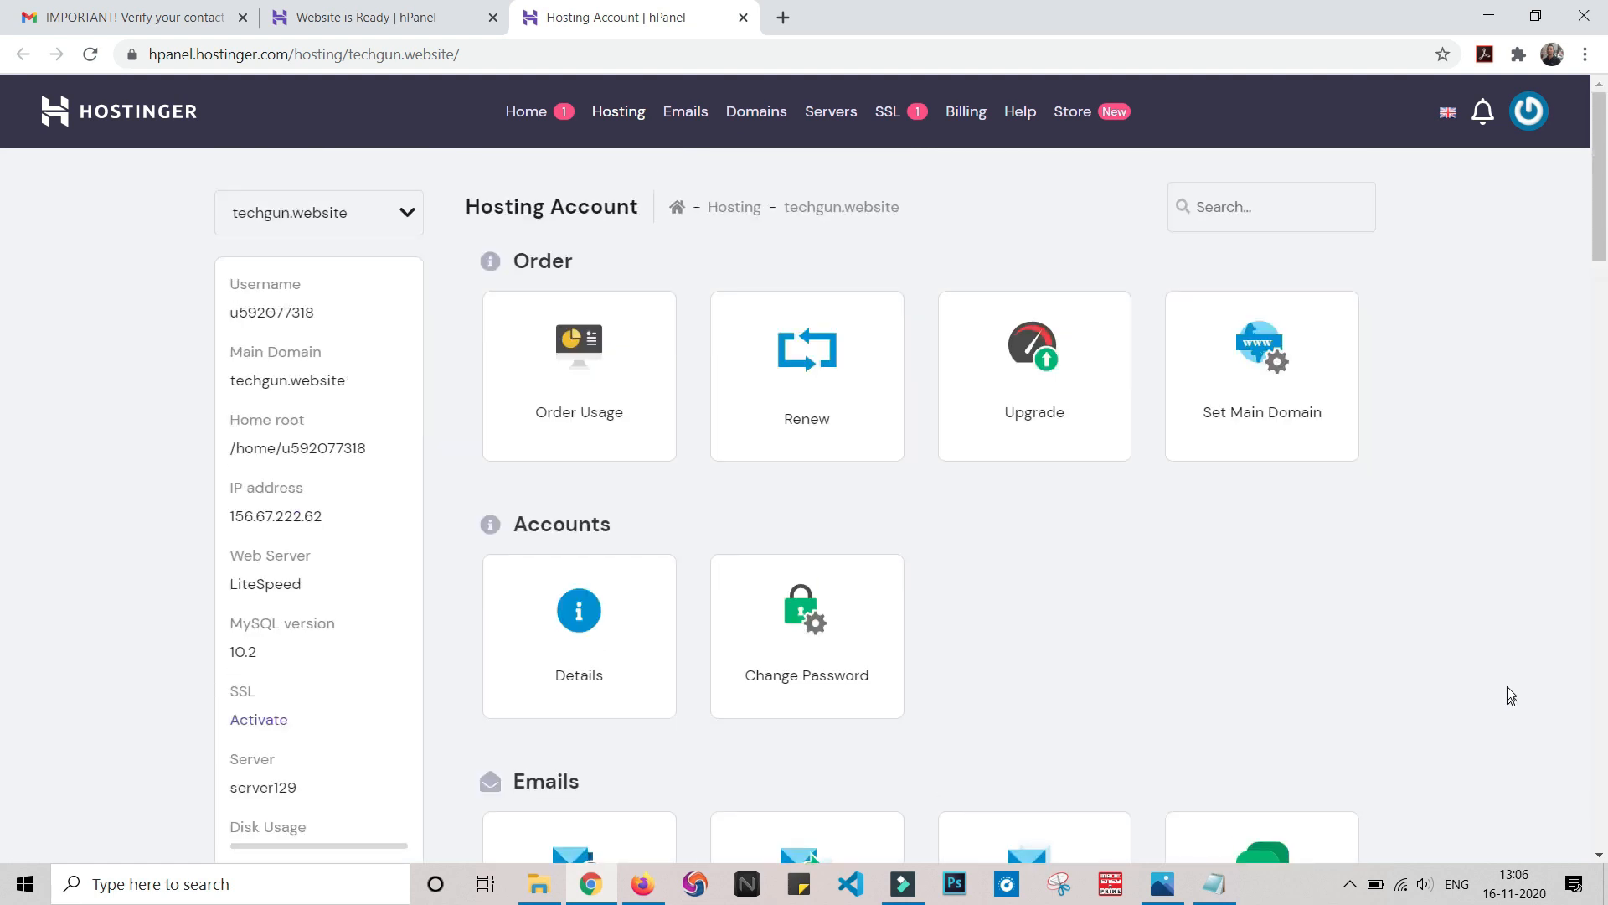
{"action": "left_click", "coordinate": [537, 114]}
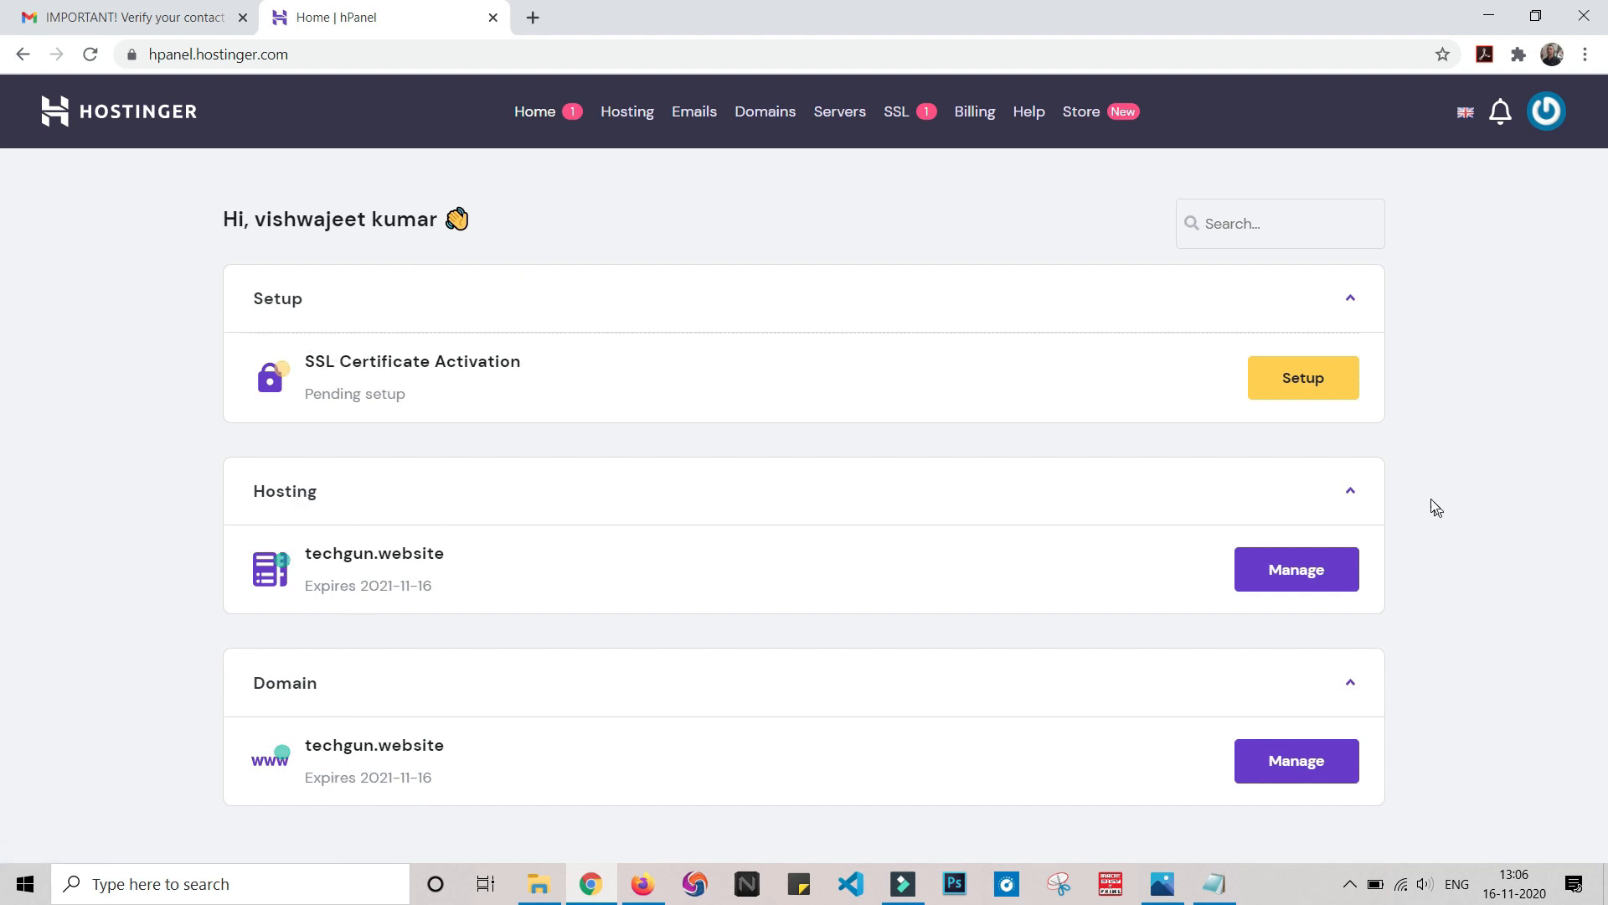
Install SSL on techgun.website, dismiss the notice, and refresh the home dashboard
{"action": "left_click", "coordinate": [1309, 379]}
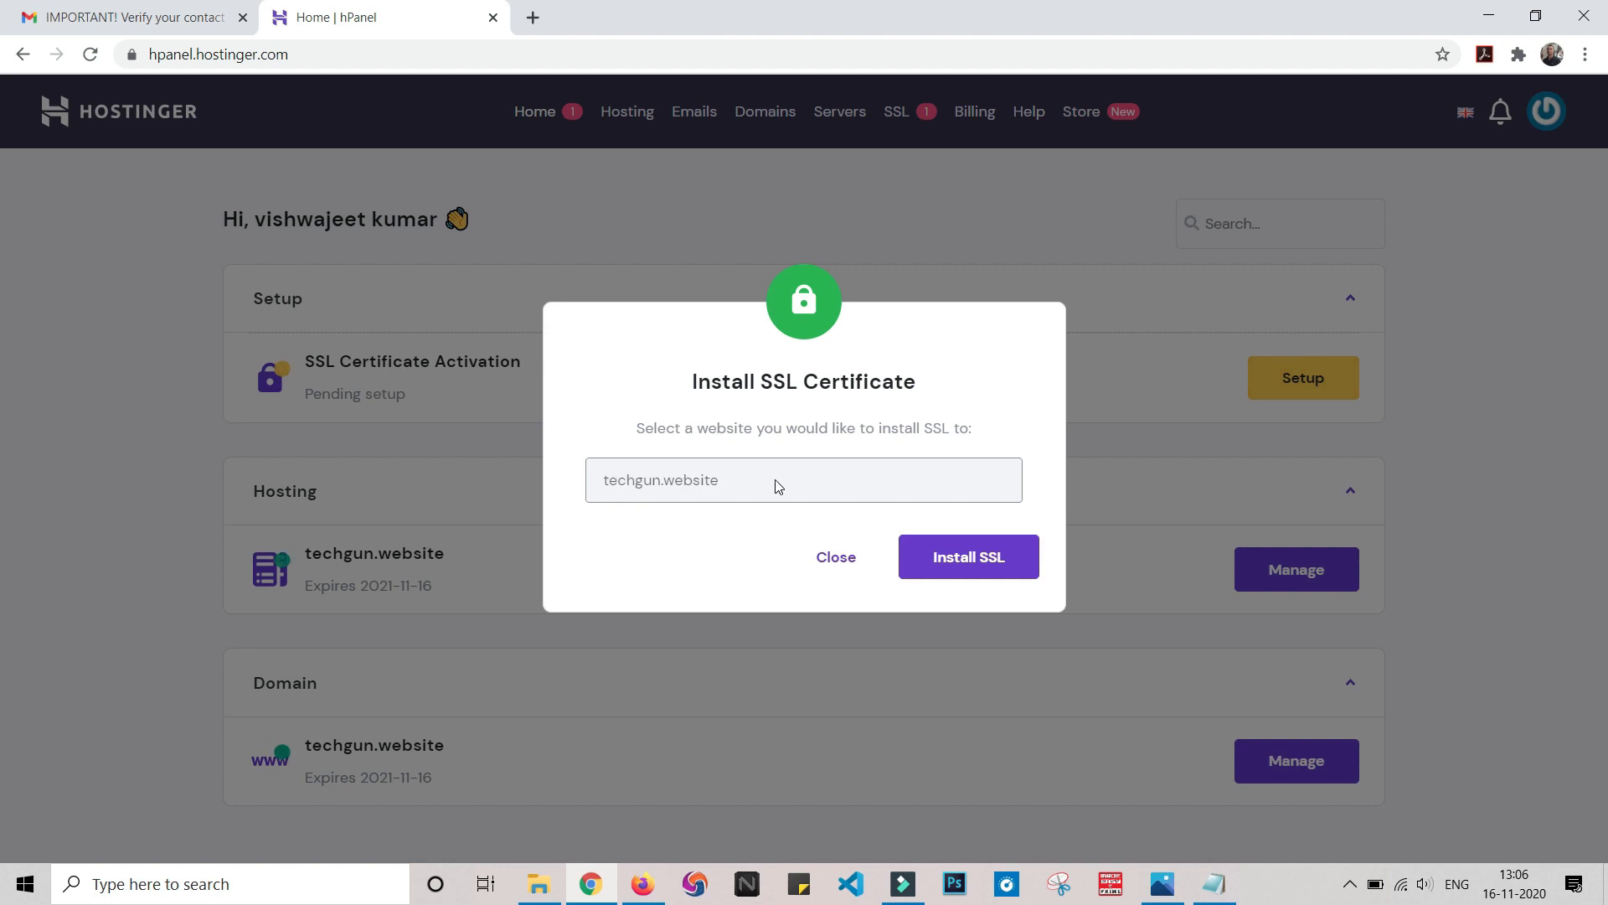
{"action": "left_click", "coordinate": [982, 561]}
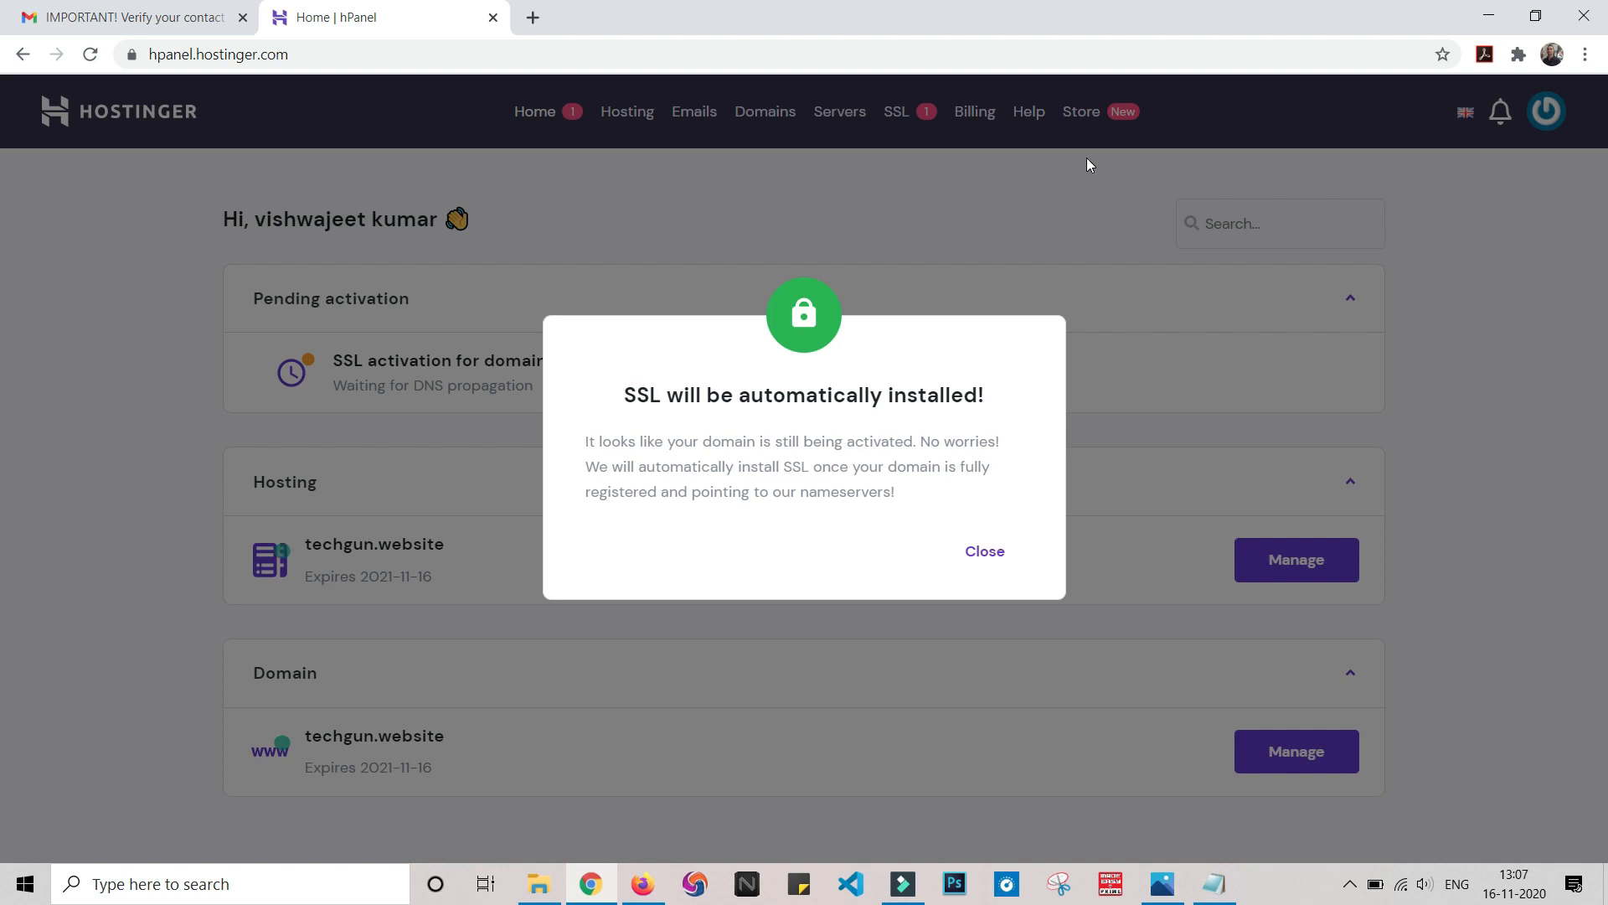
{"action": "left_click", "coordinate": [981, 549]}
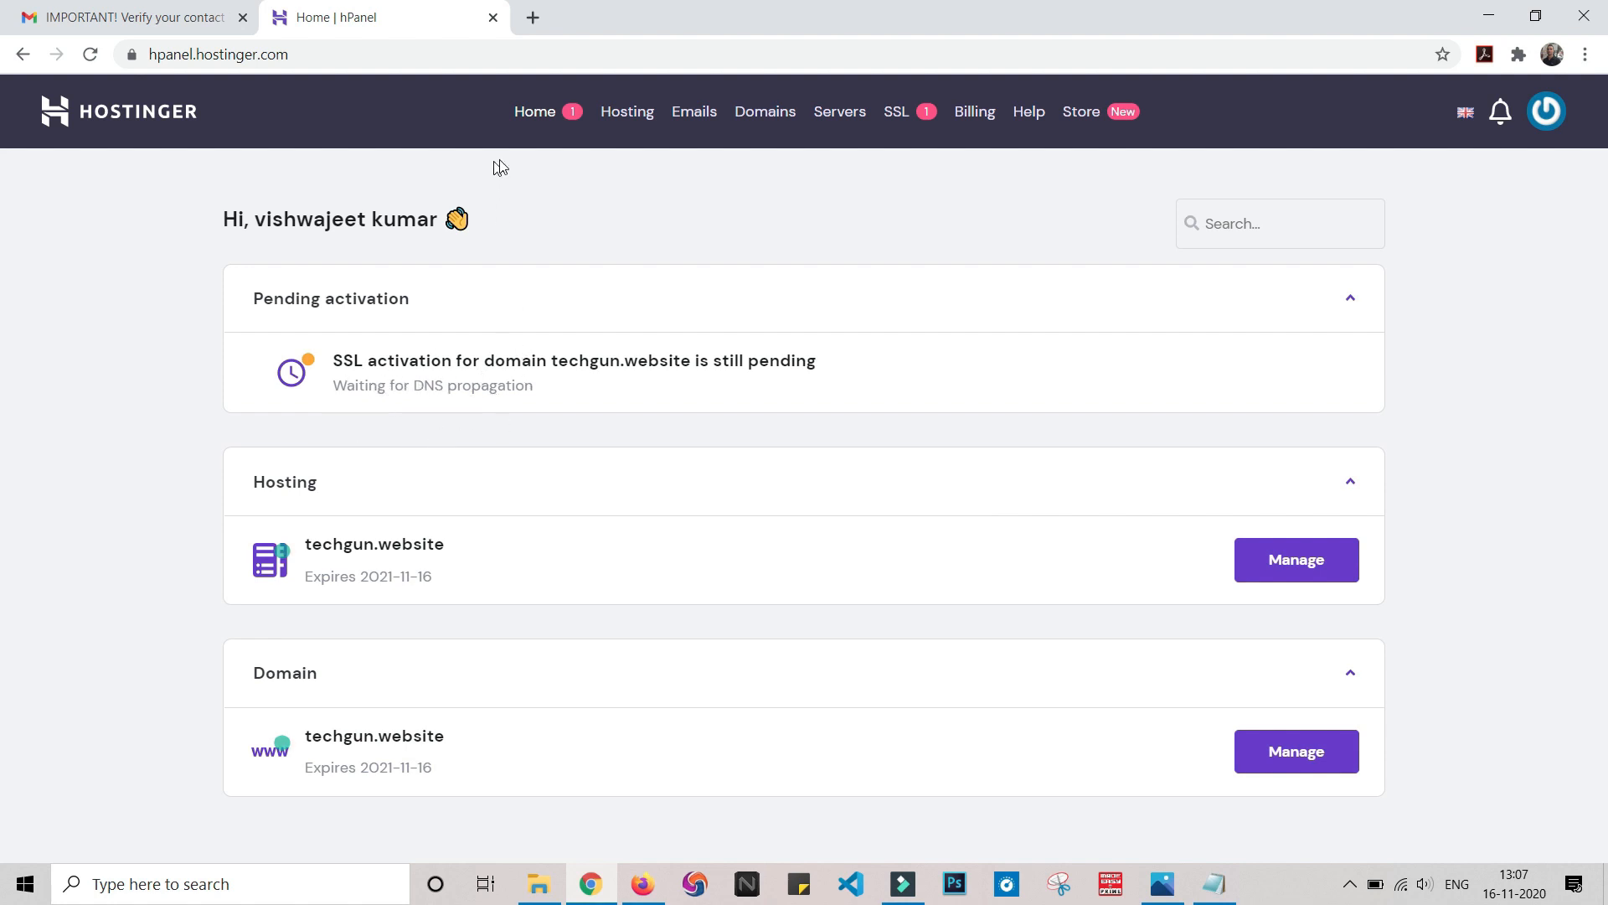
{"action": "left_click", "coordinate": [533, 113]}
{"action": "left_click", "coordinate": [534, 116]}
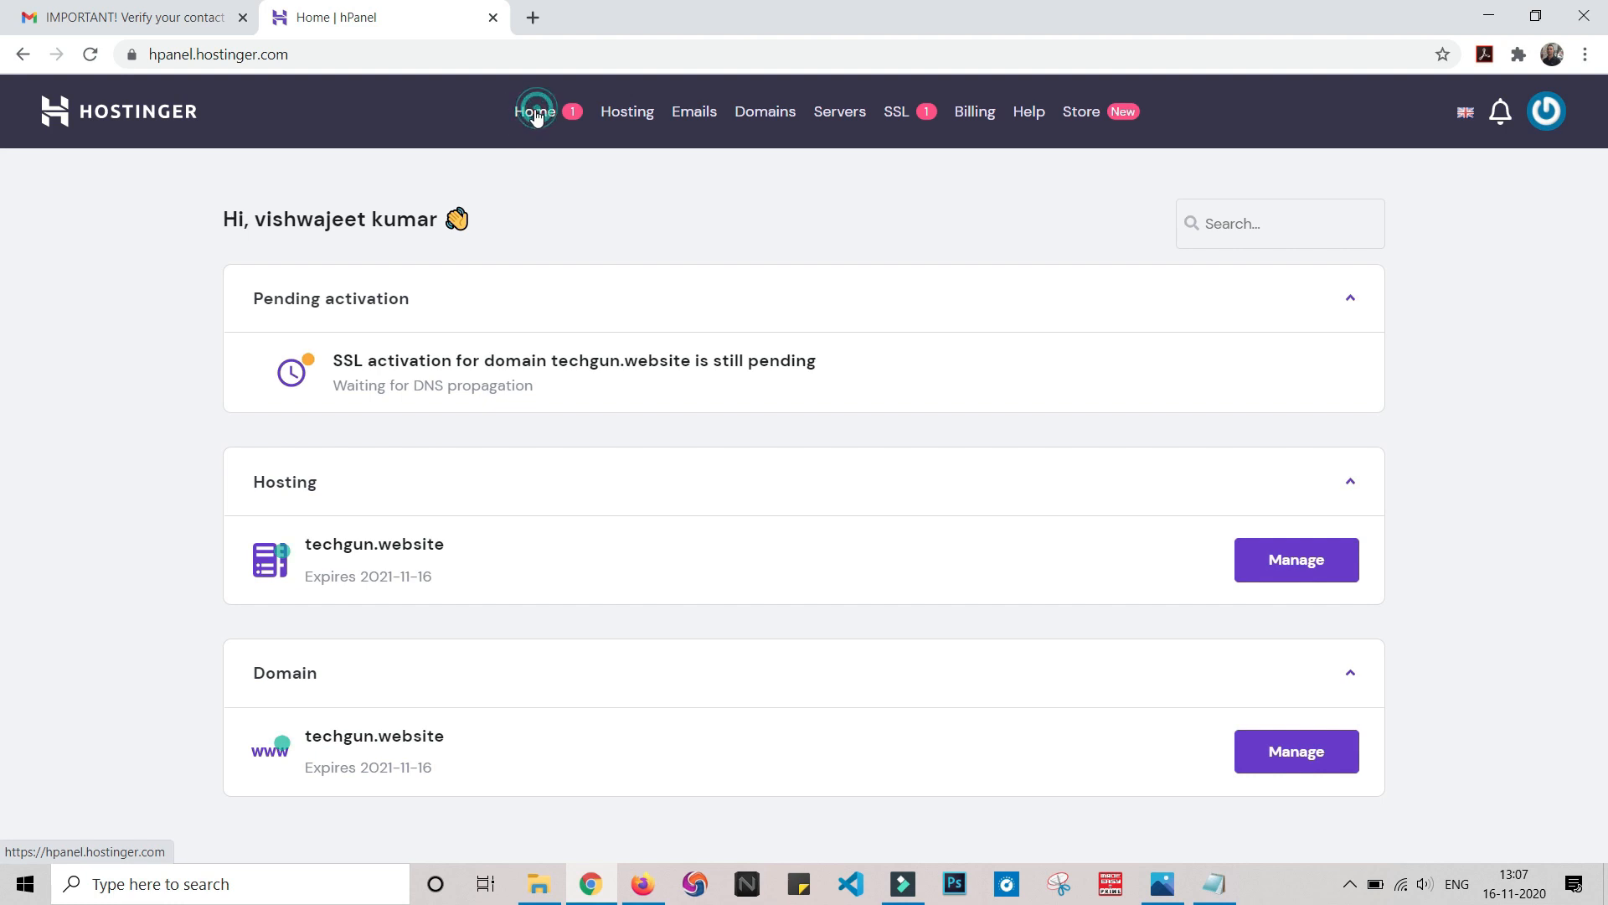
{"action": "left_click", "coordinate": [526, 117]}
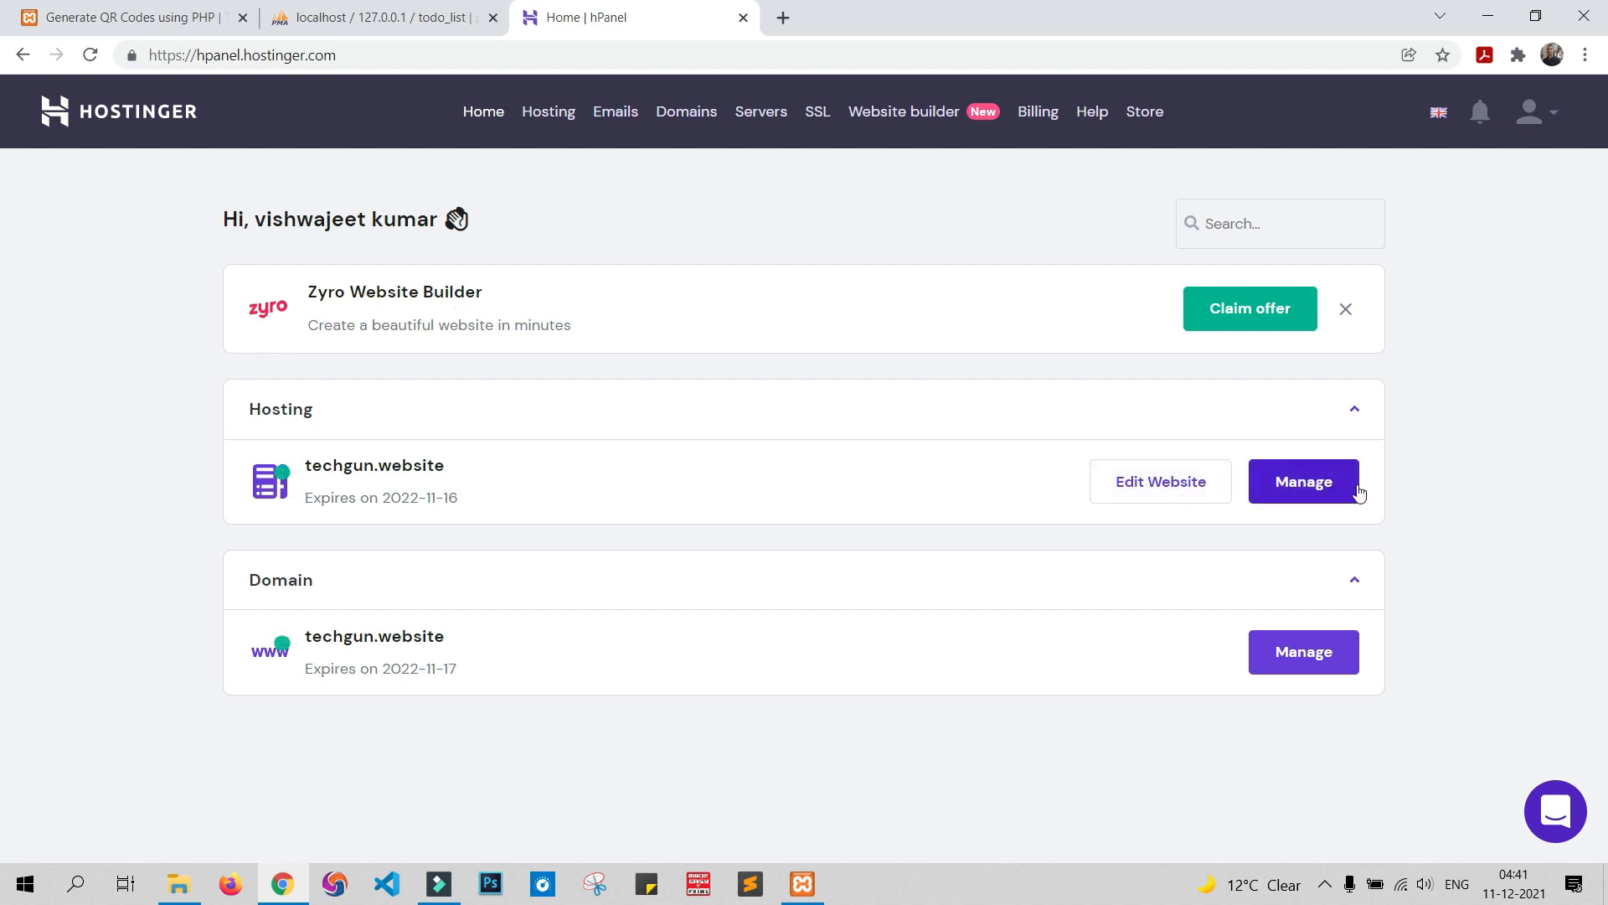
Open the techgun.website hosting account and launch File manager (beta)
{"action": "left_click", "coordinate": [1313, 489]}
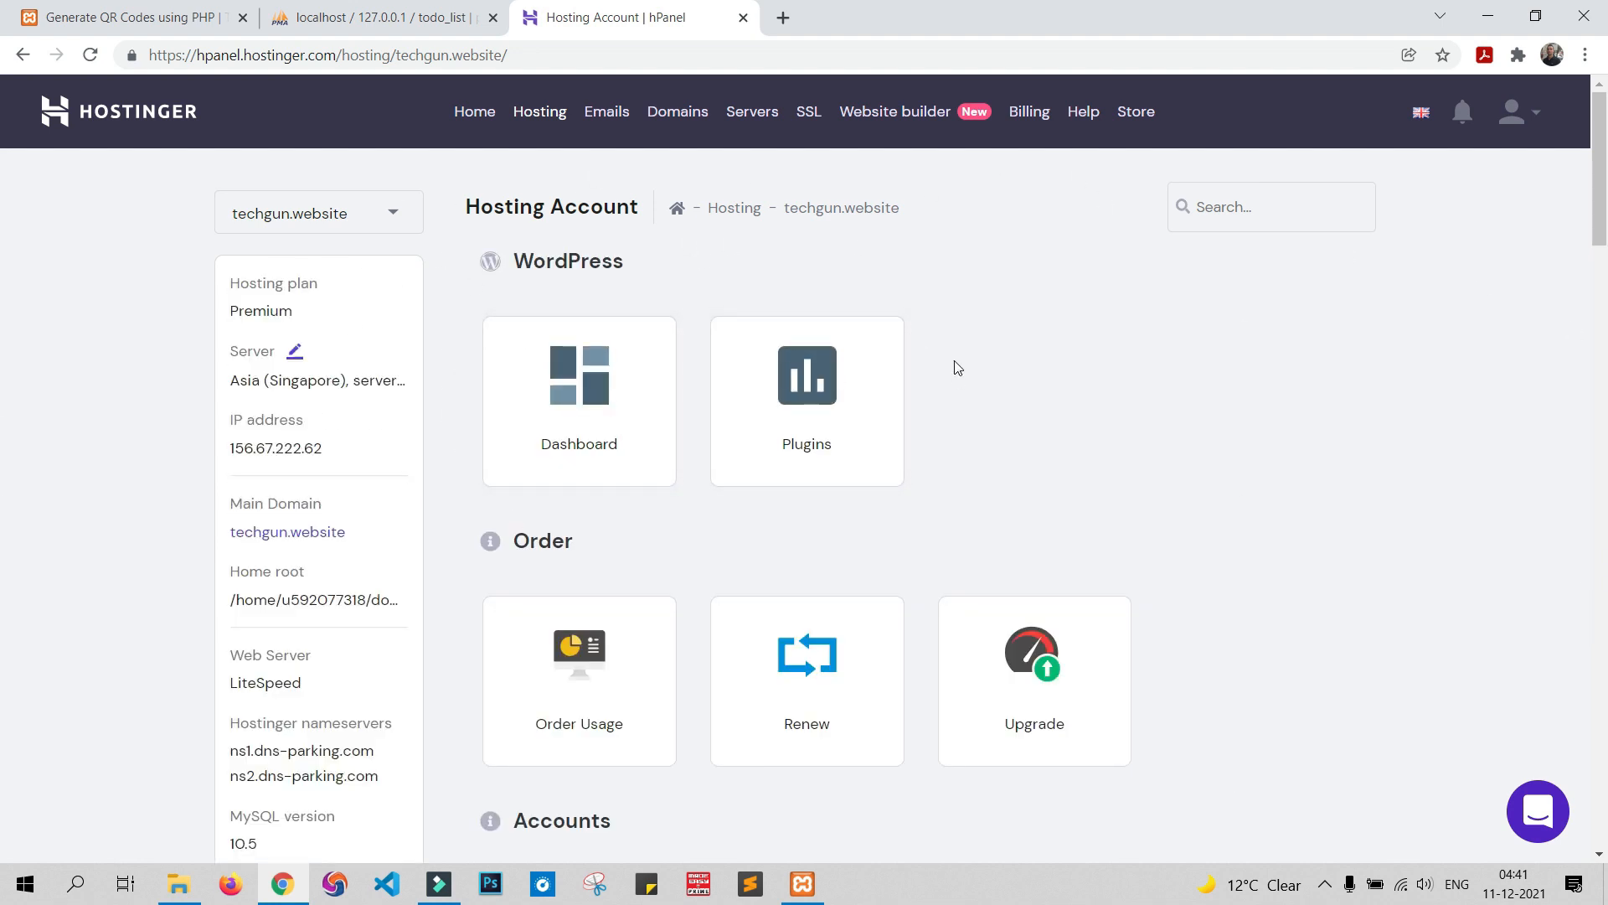
{"action": "scroll", "coordinate": [957, 367], "scroll_direction": "down", "scroll_amount": 2}
{"action": "scroll", "coordinate": [958, 367], "scroll_direction": "up", "scroll_amount": 2}
{"action": "scroll", "coordinate": [256, 469], "scroll_direction": "down", "scroll_amount": 5}
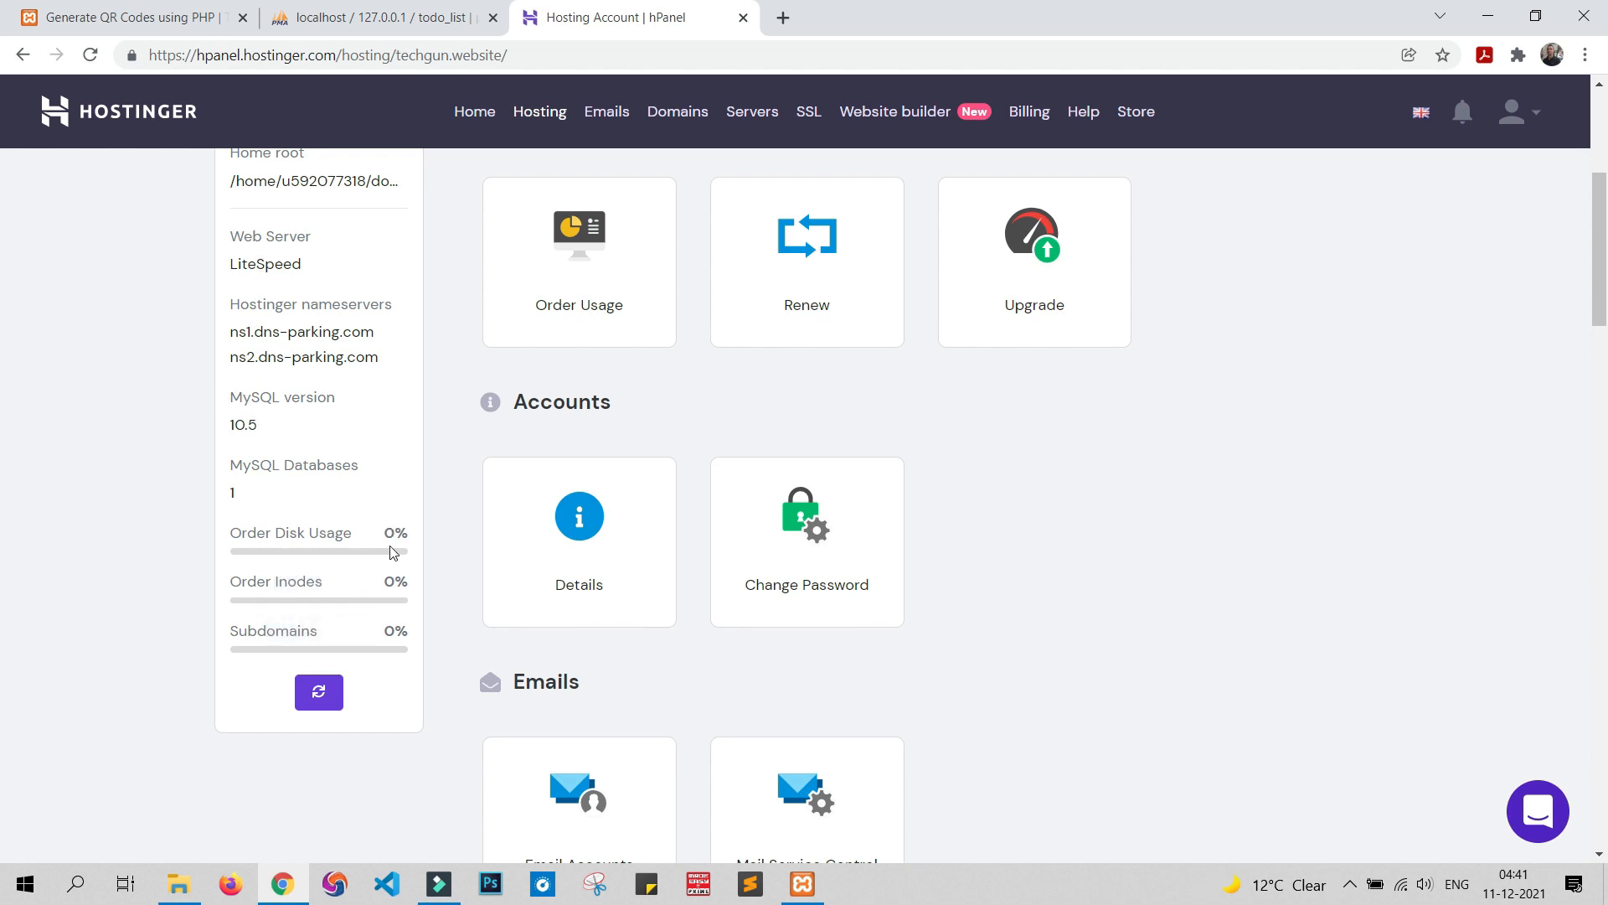
{"action": "scroll", "coordinate": [1047, 590], "scroll_direction": "up", "scroll_amount": 5}
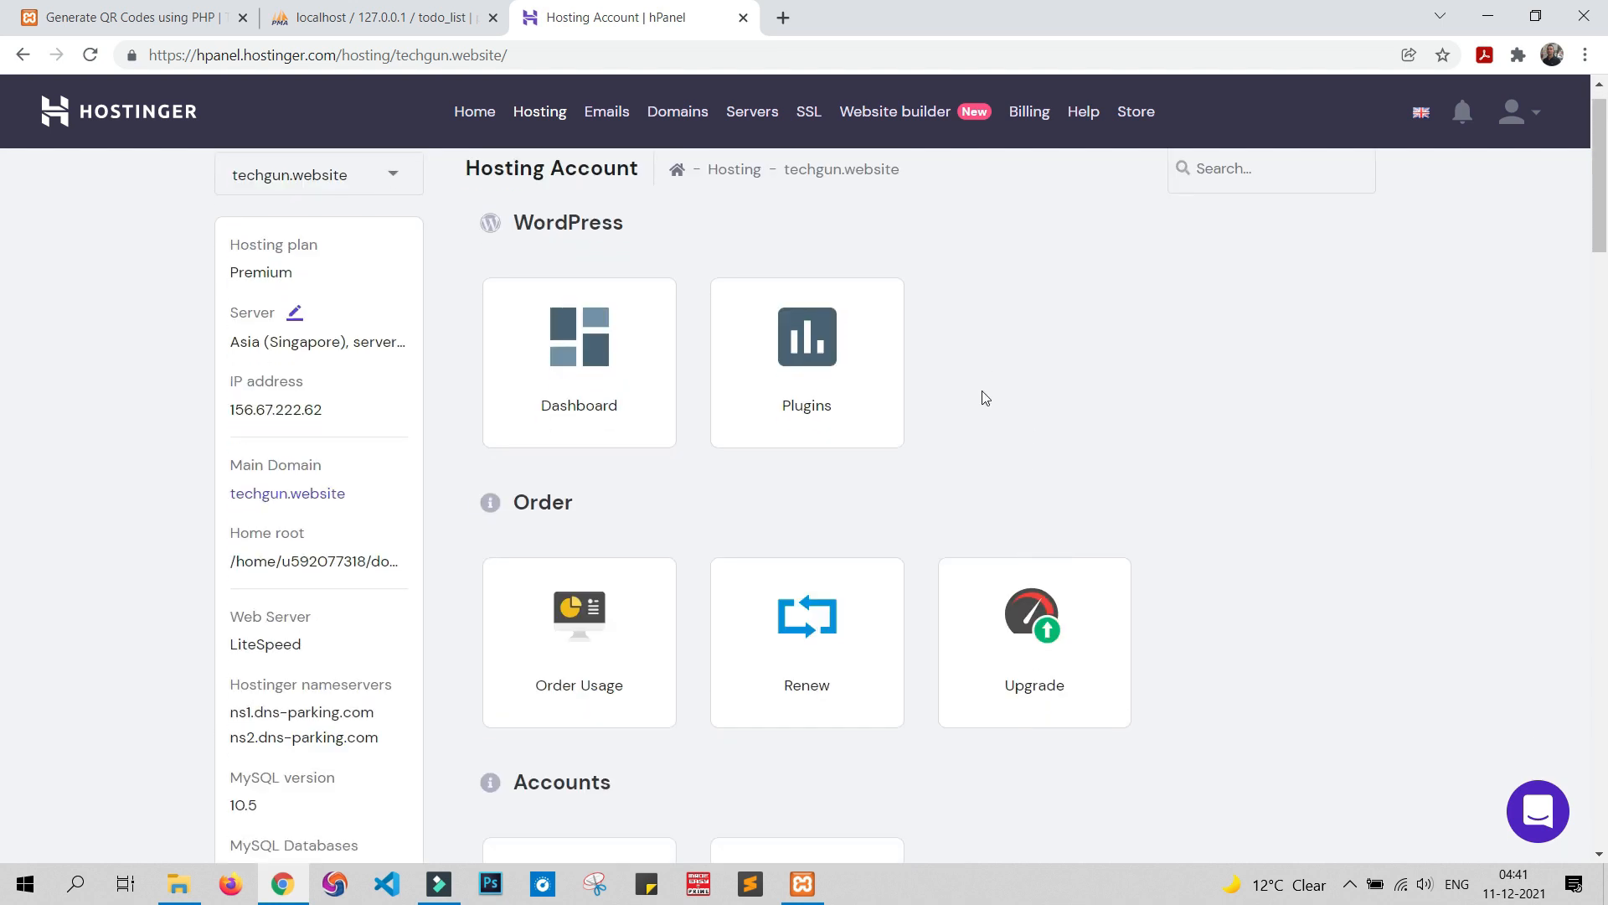
{"action": "scroll", "coordinate": [985, 397], "scroll_direction": "down", "scroll_amount": 6}
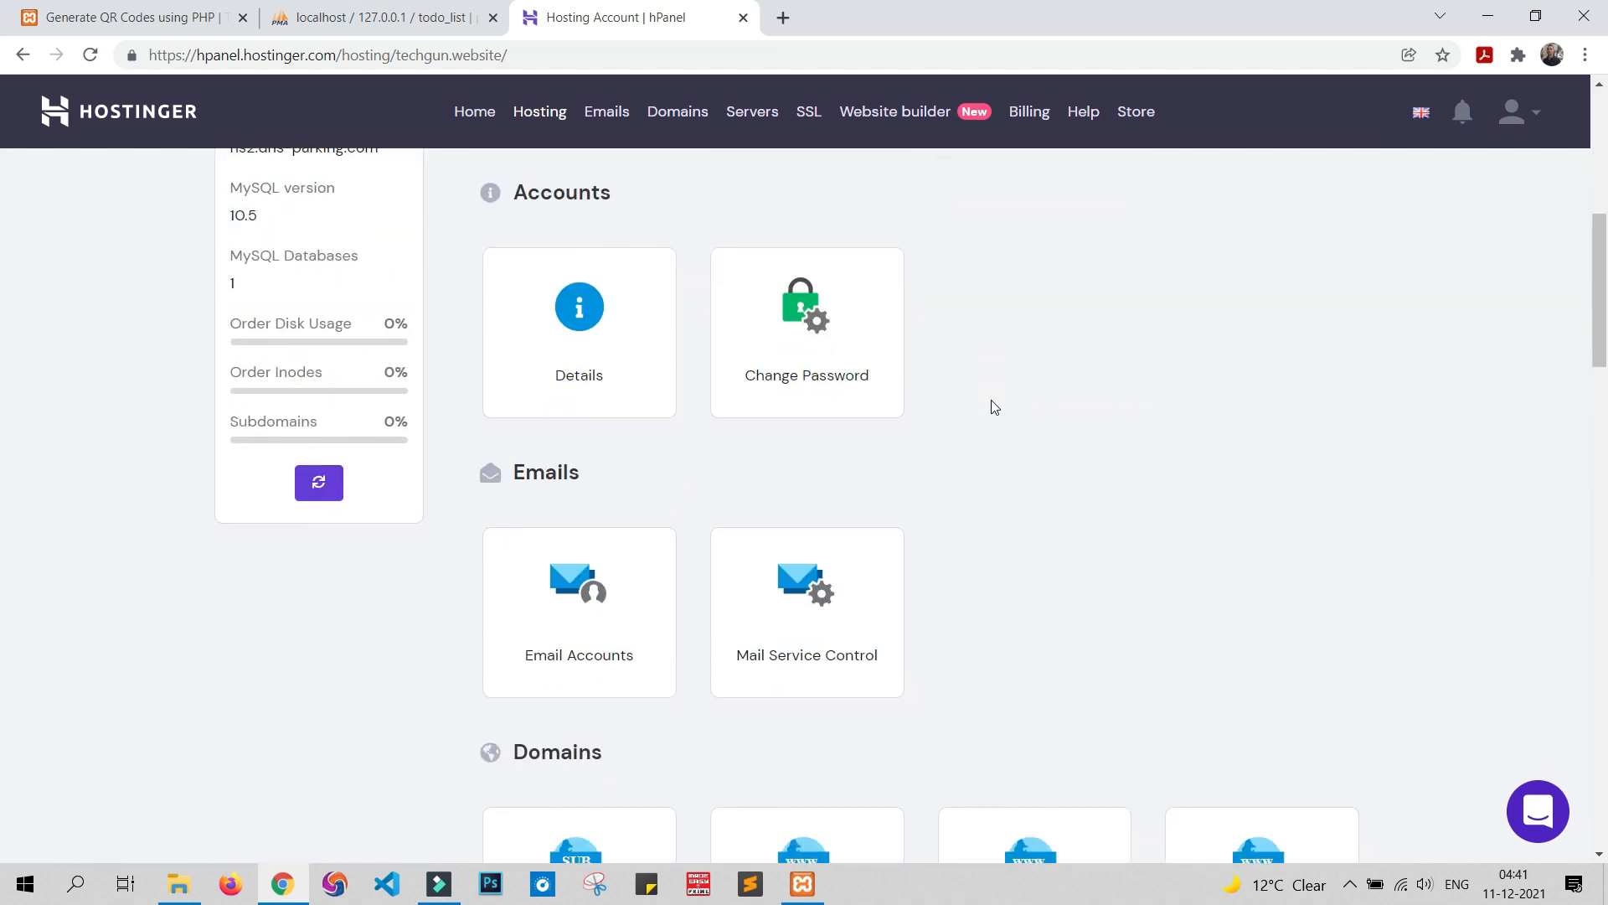
{"action": "scroll", "coordinate": [994, 407], "scroll_direction": "down", "scroll_amount": 10}
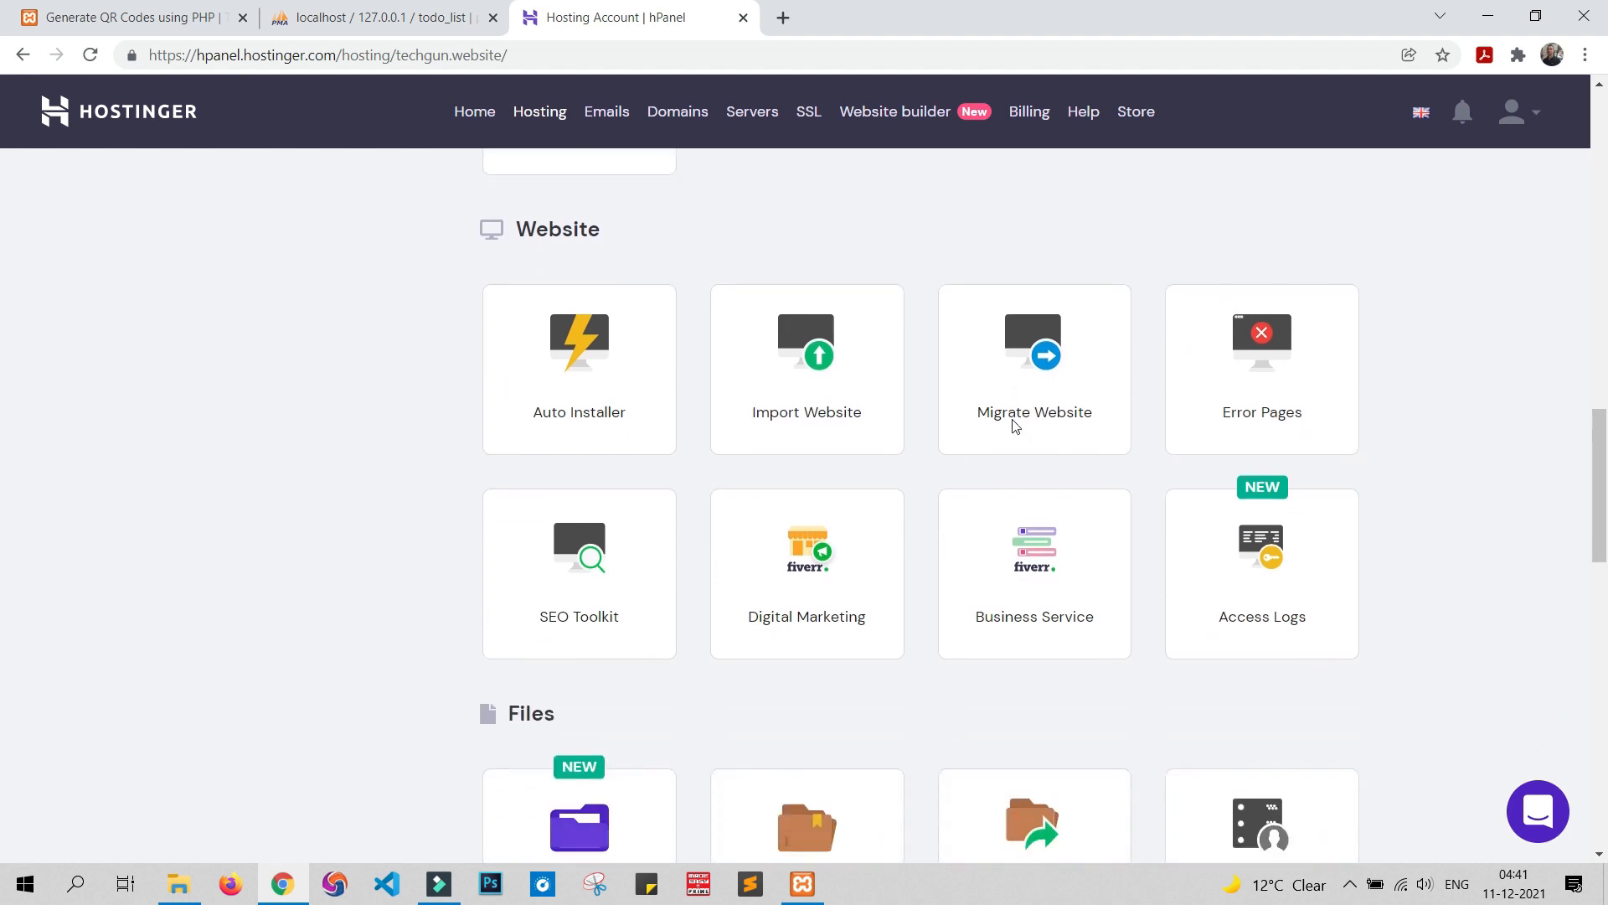
{"action": "scroll", "coordinate": [1012, 426], "scroll_direction": "down", "scroll_amount": 4}
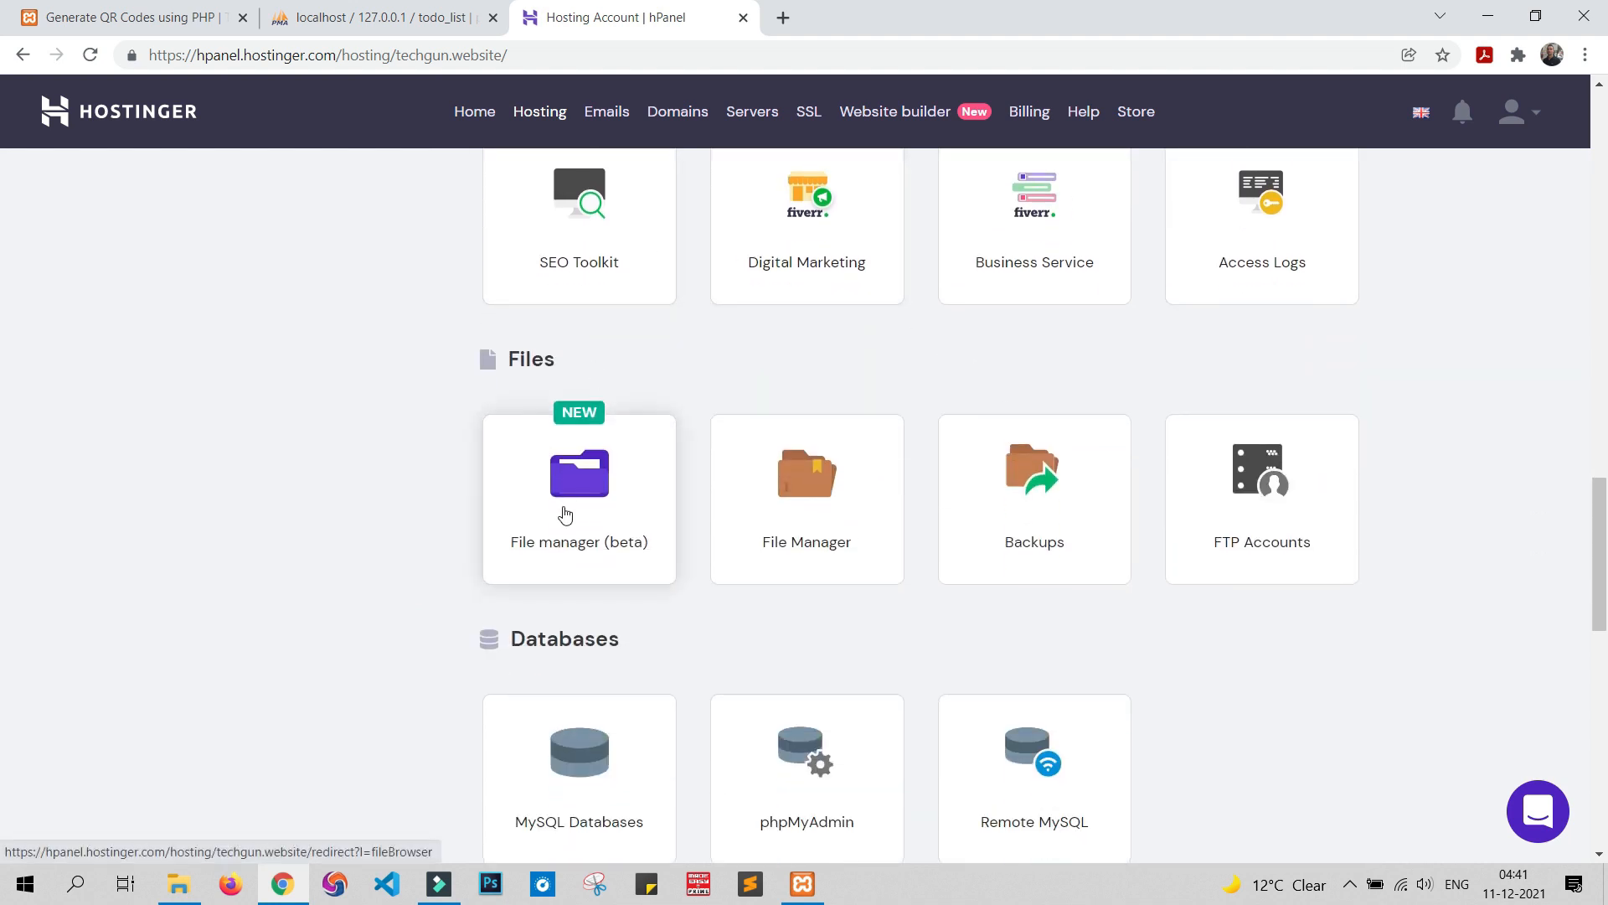
{"action": "left_click", "coordinate": [589, 480]}
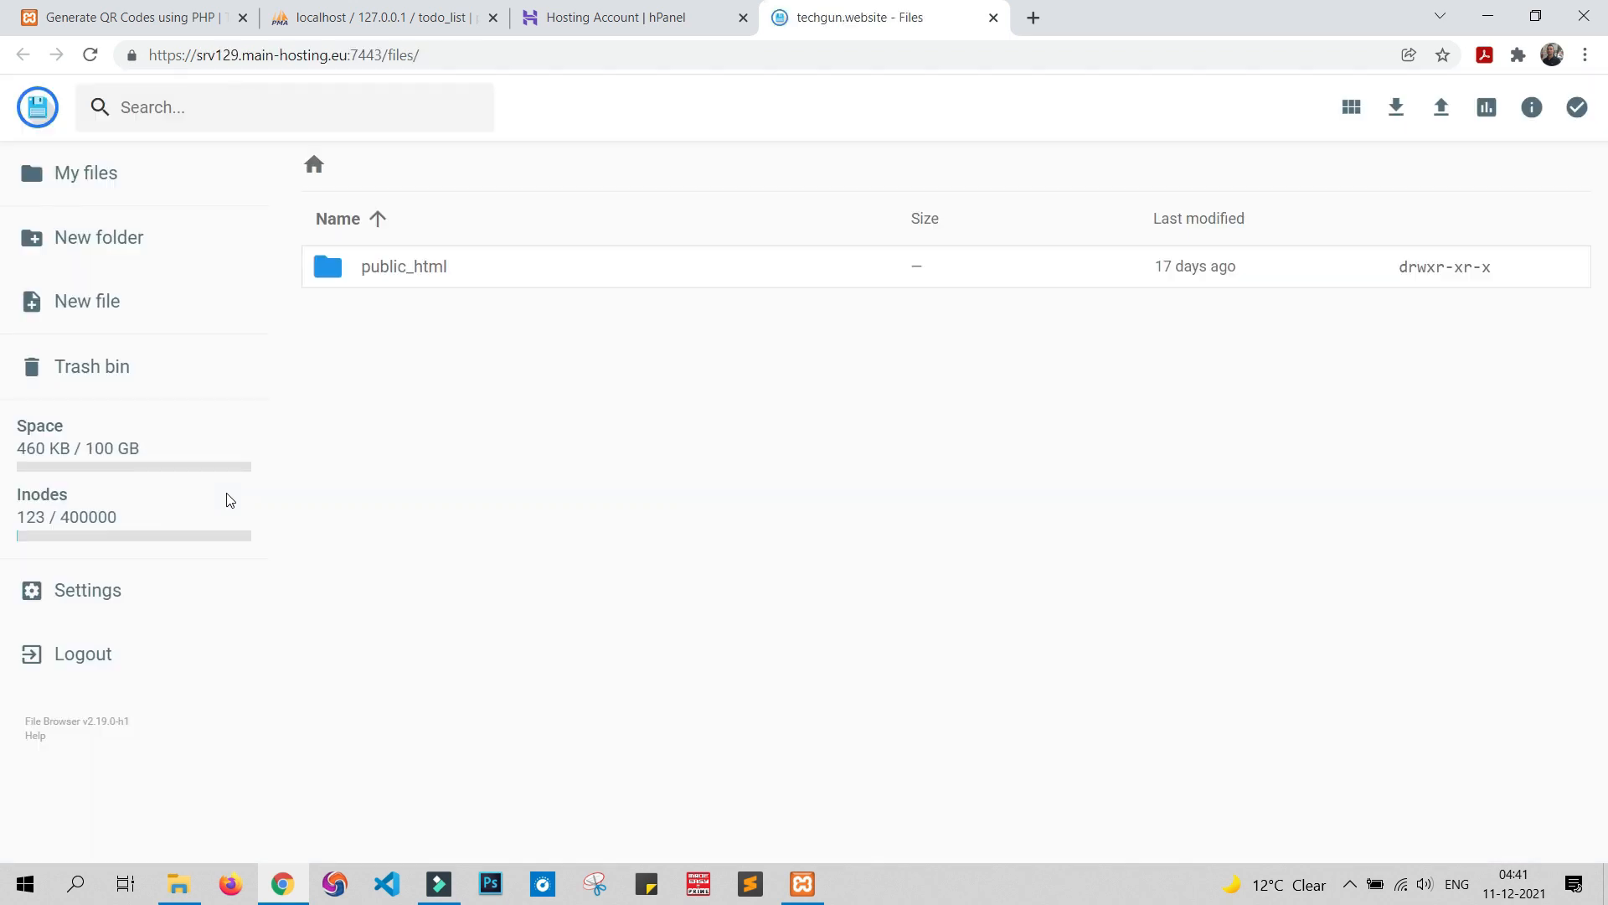
Open public_html and permanently delete the default index.html file
{"action": "left_click", "coordinate": [663, 10]}
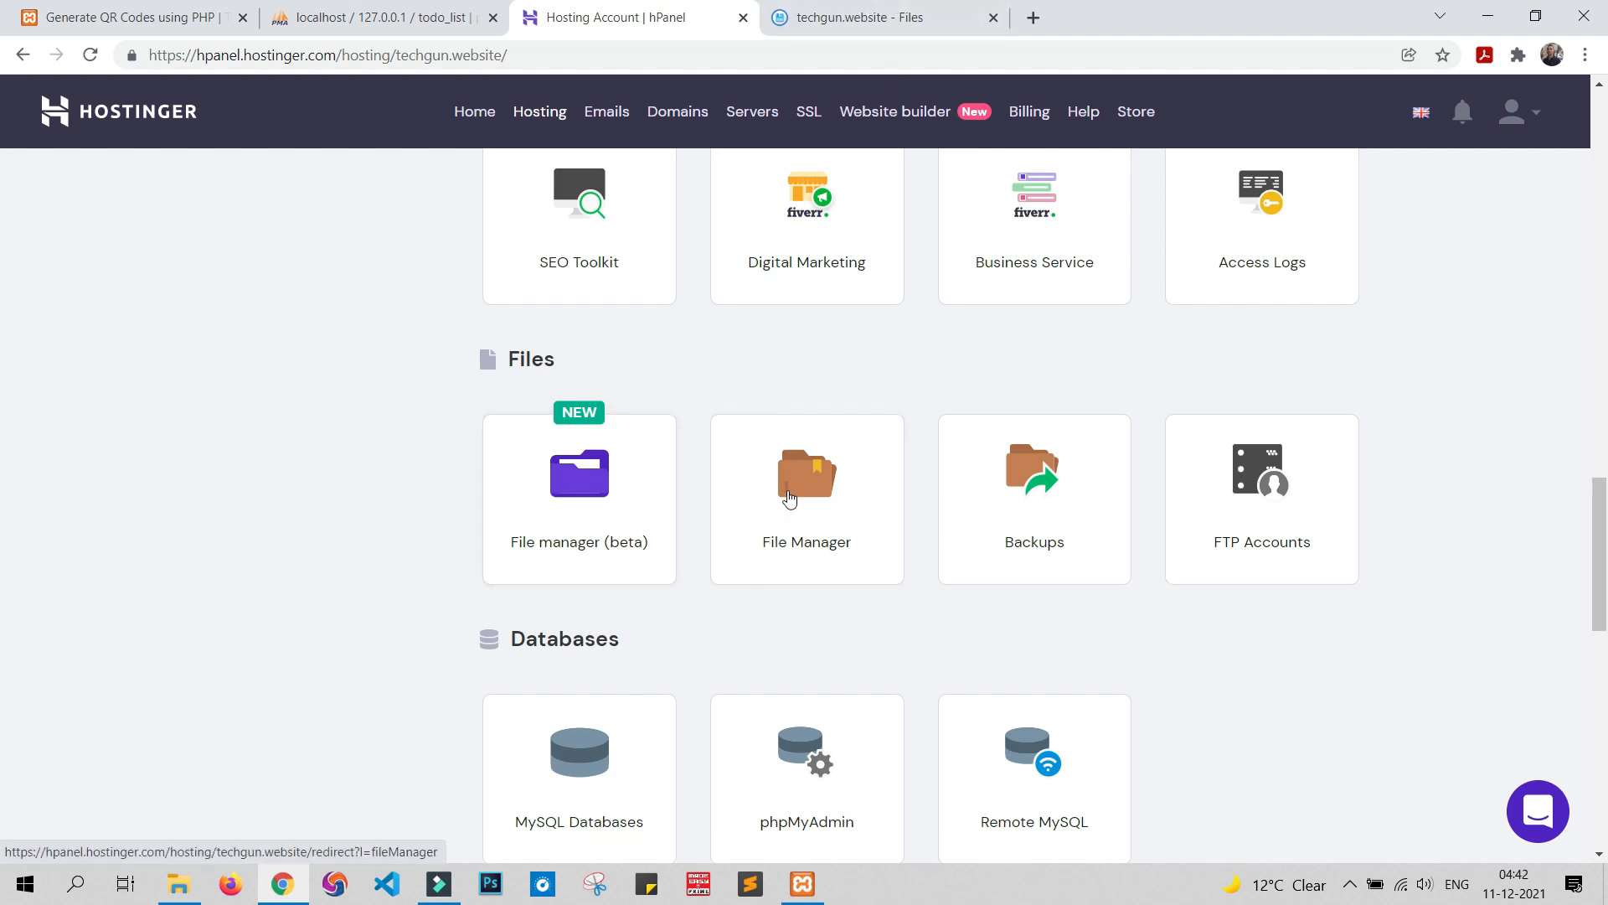
{"action": "left_click", "coordinate": [877, 8]}
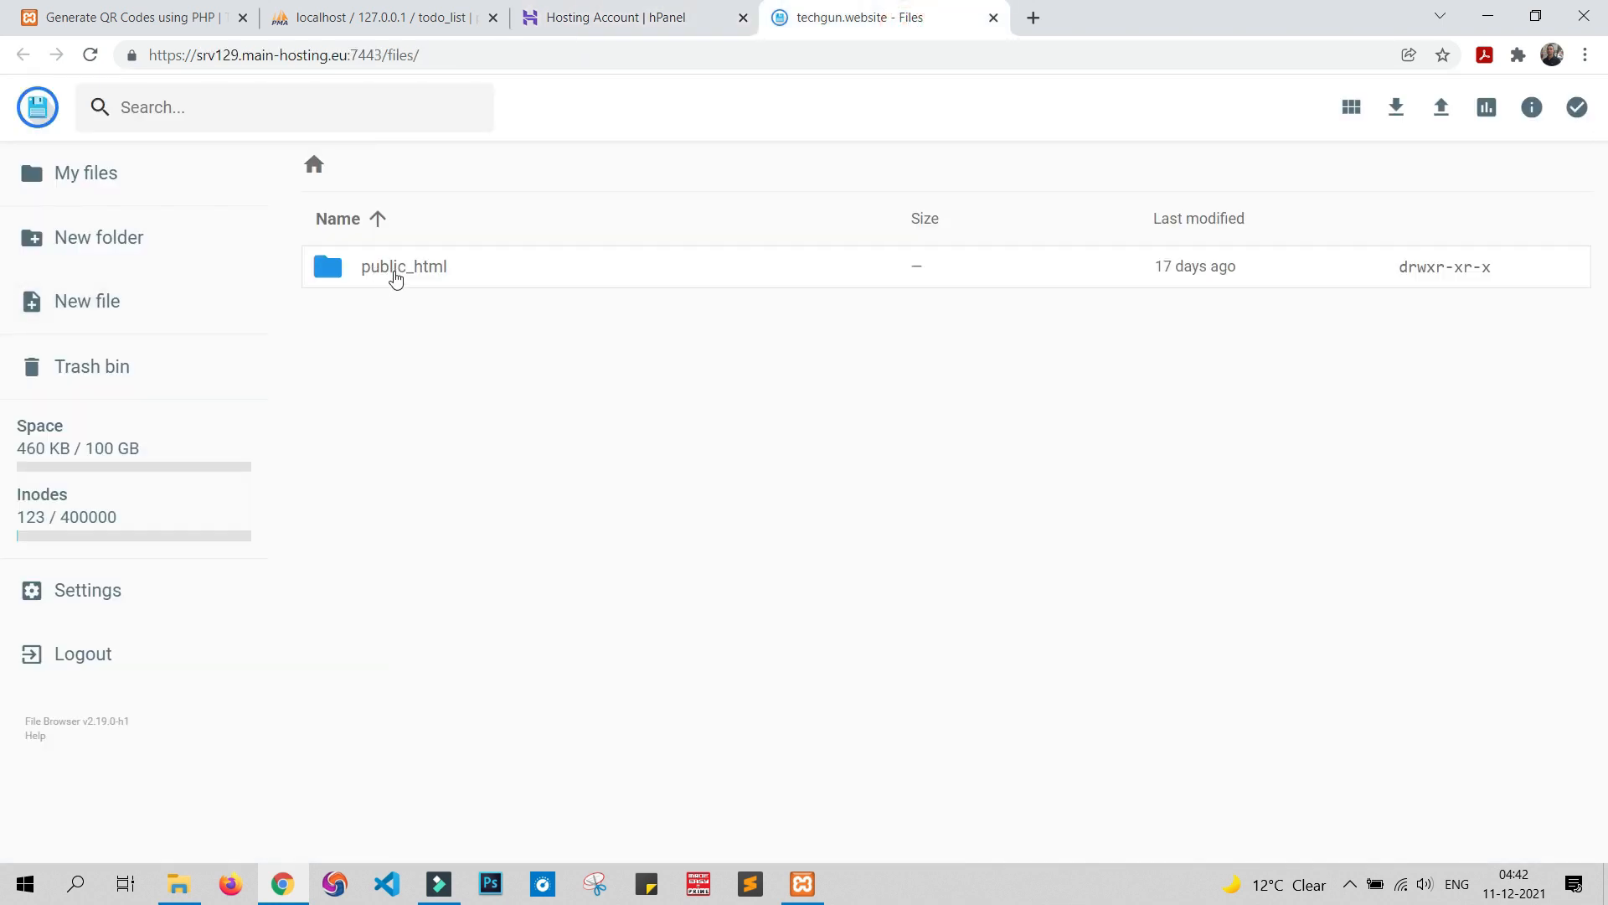
{"action": "double_click", "coordinate": [396, 278]}
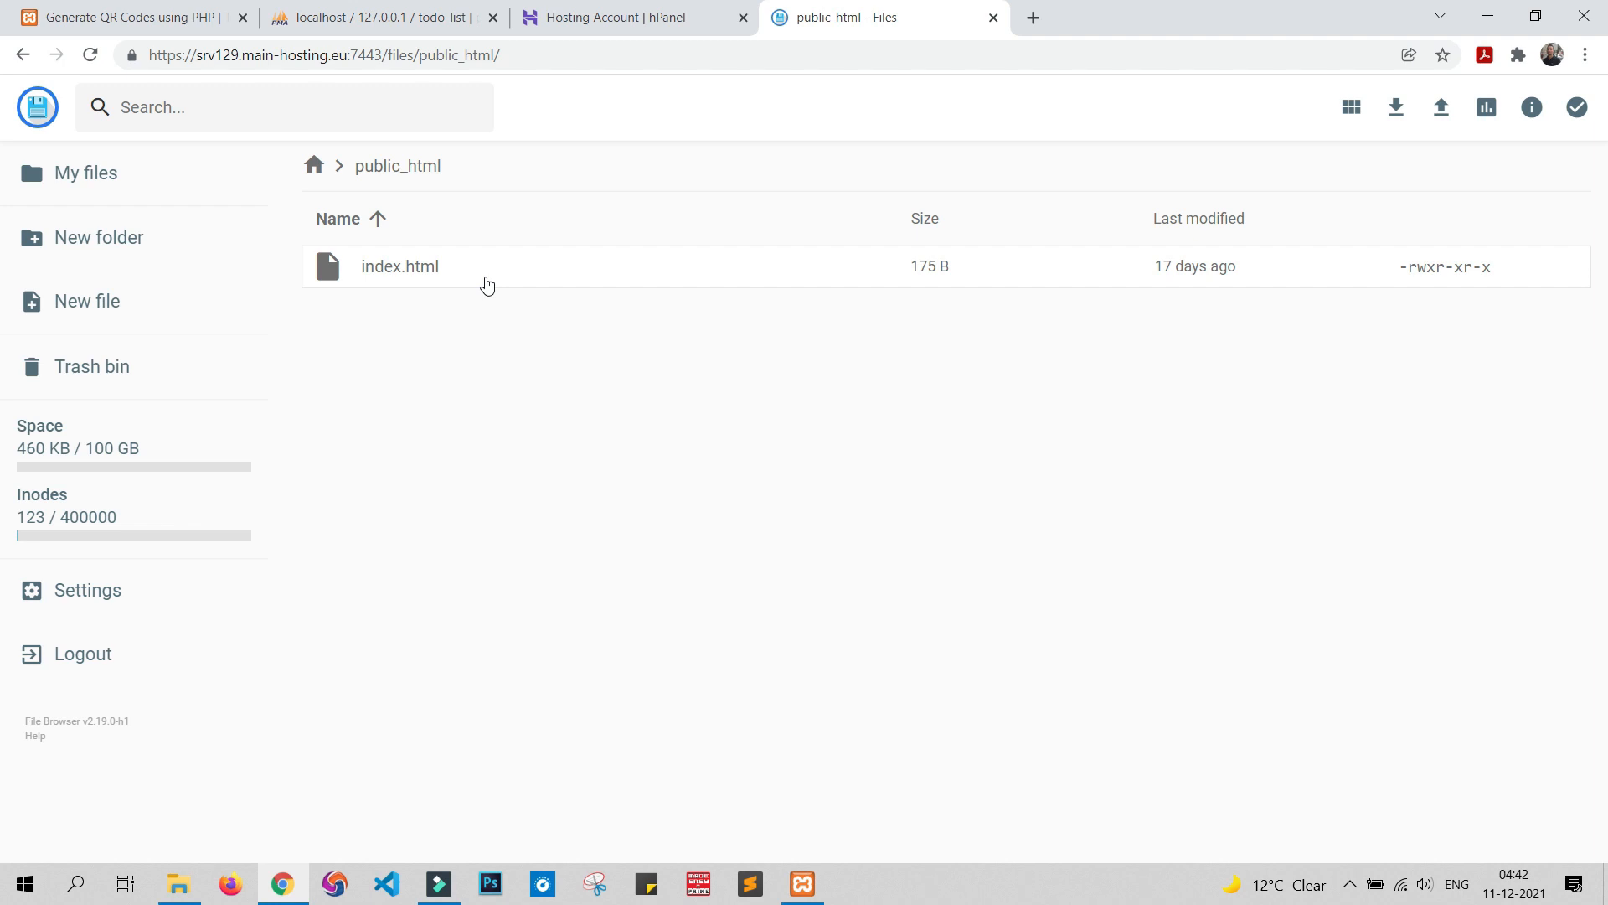
{"action": "left_click", "coordinate": [484, 282]}
{"action": "right_click", "coordinate": [484, 282]}
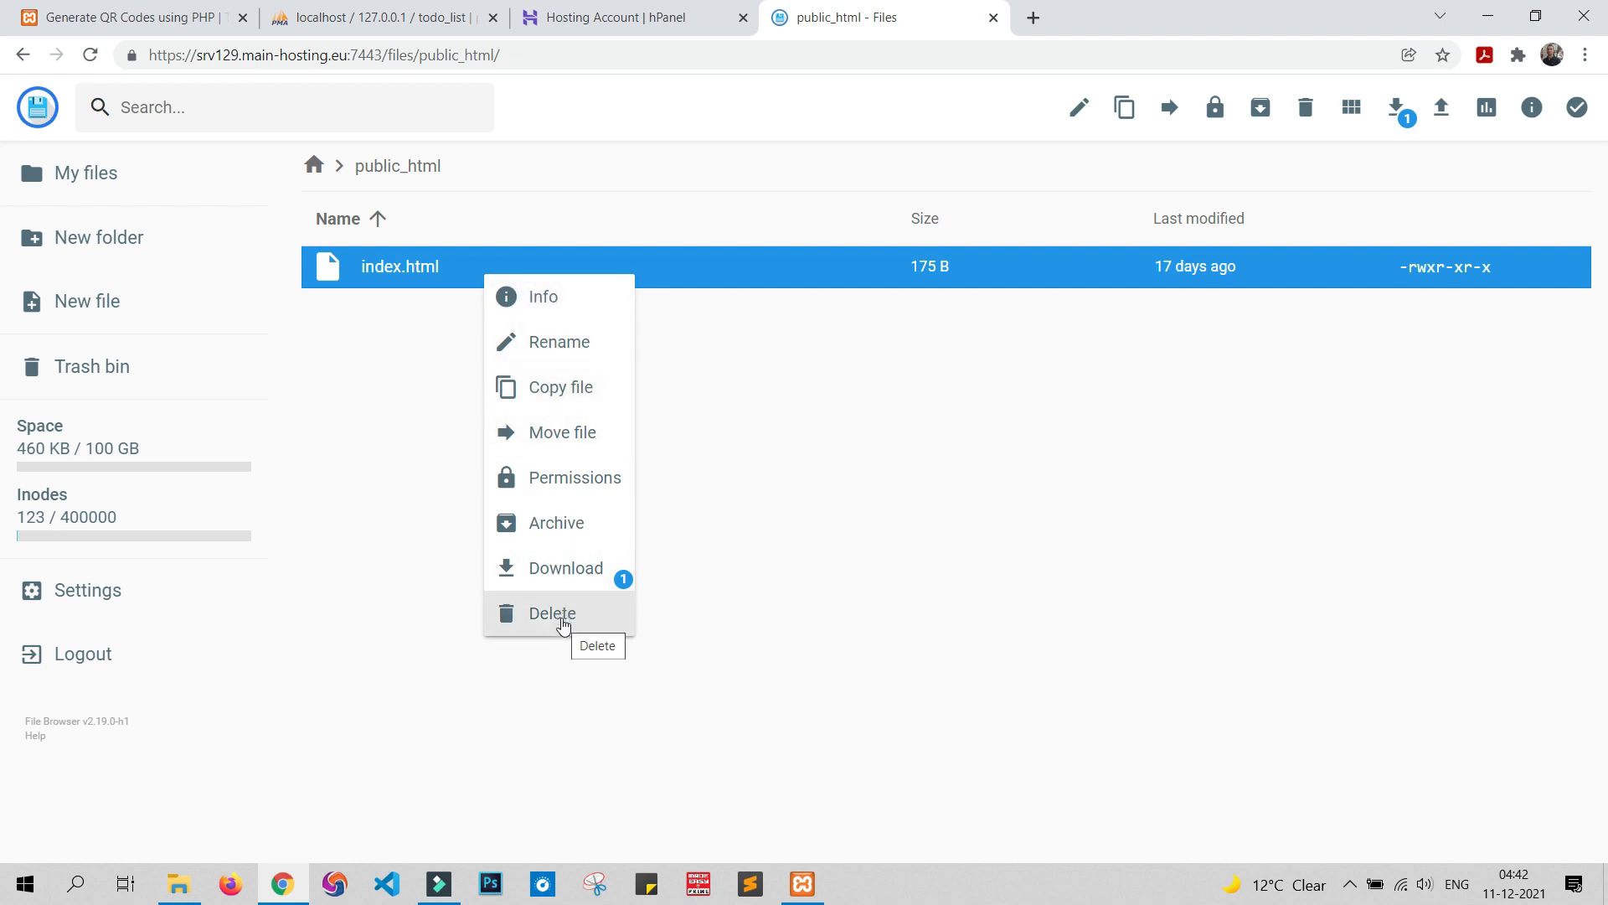
{"action": "left_click", "coordinate": [563, 620]}
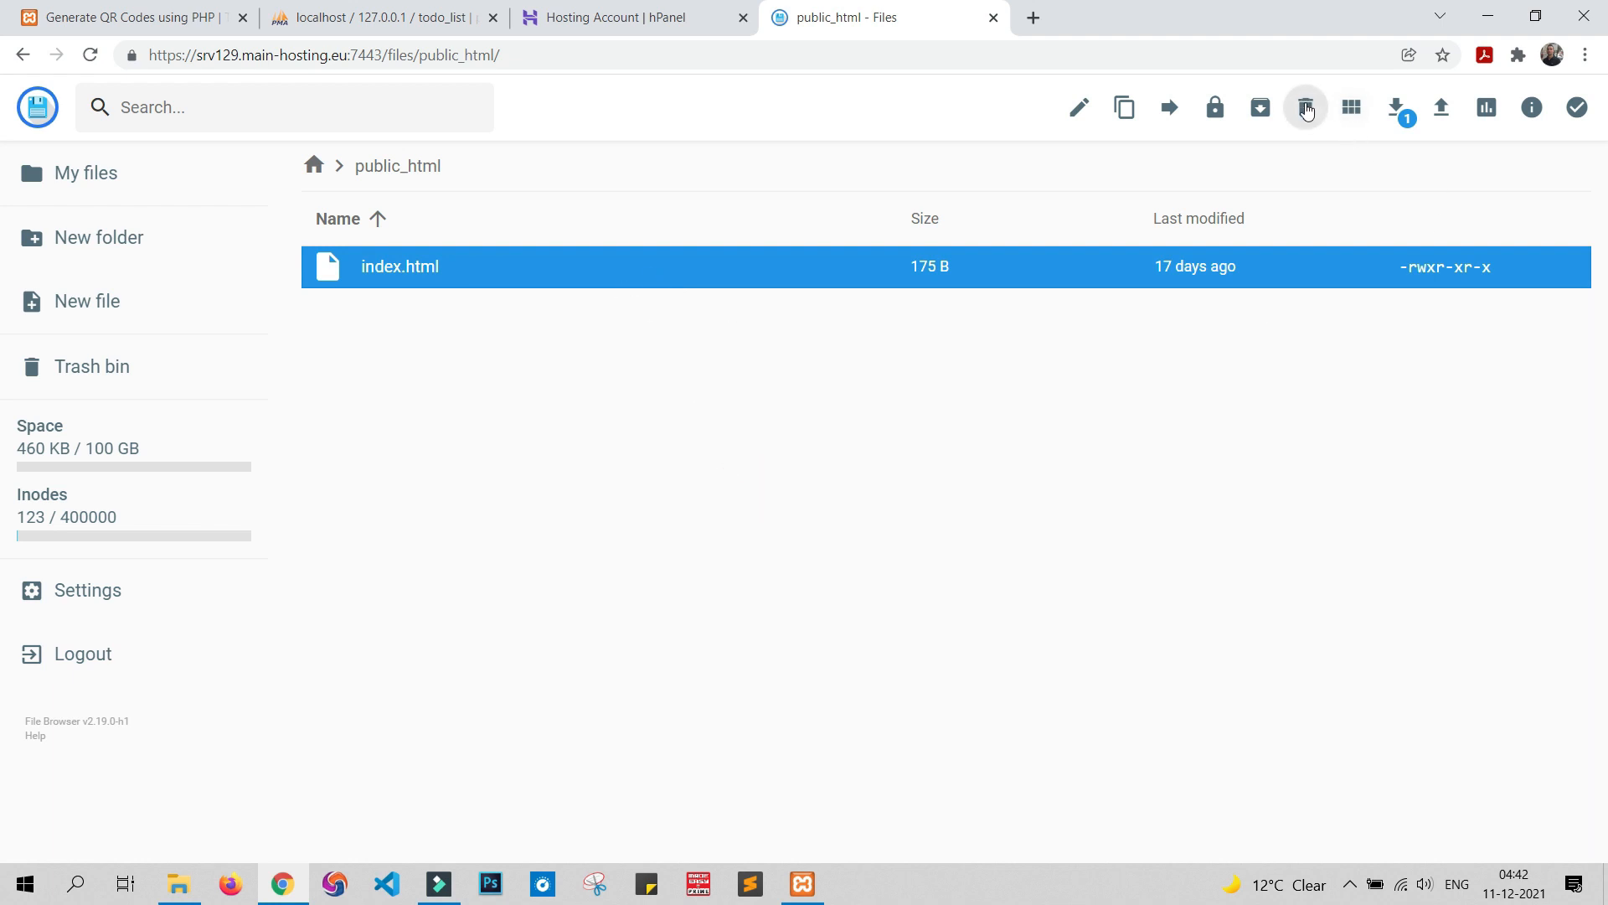
{"action": "left_click", "coordinate": [1306, 110]}
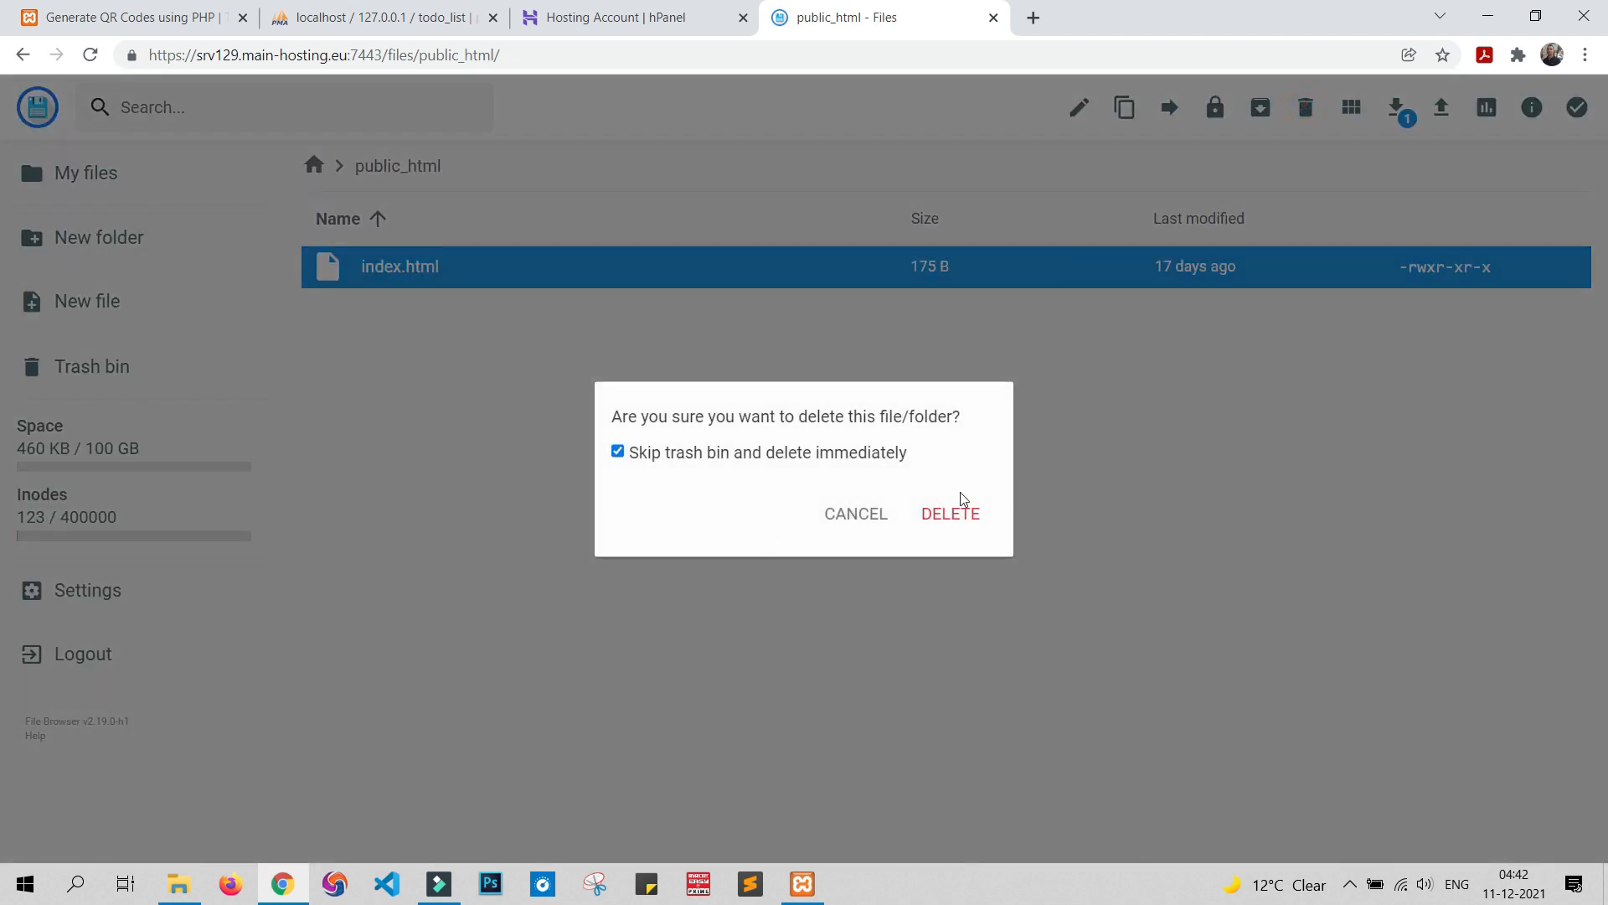
{"action": "left_click", "coordinate": [953, 516]}
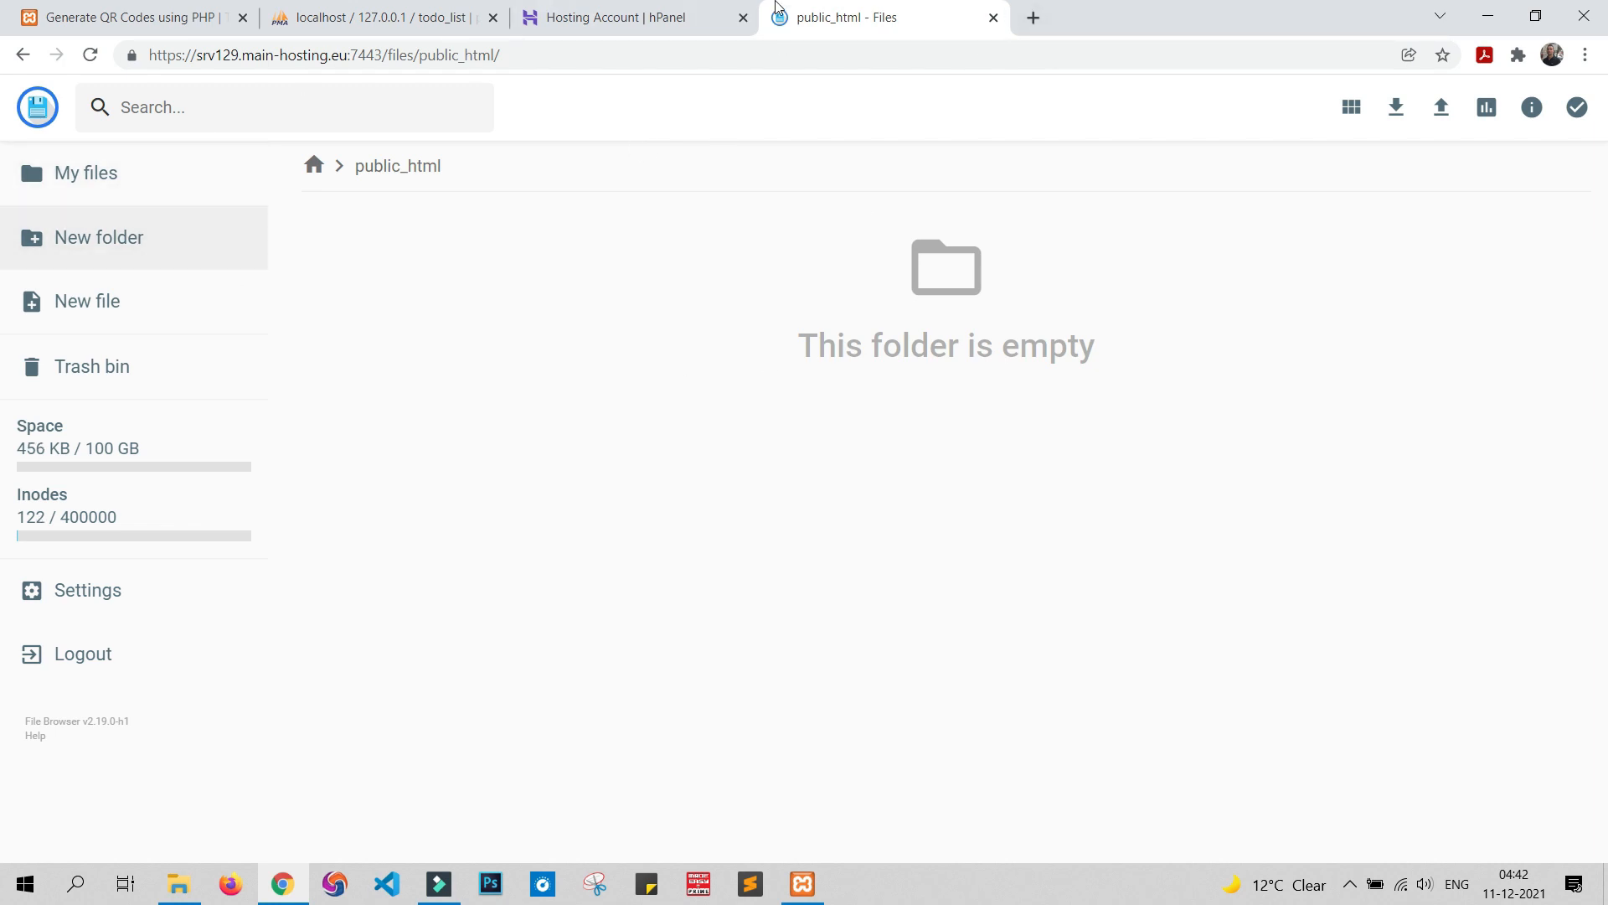
{"action": "left_click", "coordinate": [644, 16]}
Load techgun.website over https in a new tab, showing an empty Index of / listing
{"action": "scroll", "coordinate": [459, 308], "scroll_direction": "up", "scroll_amount": 10}
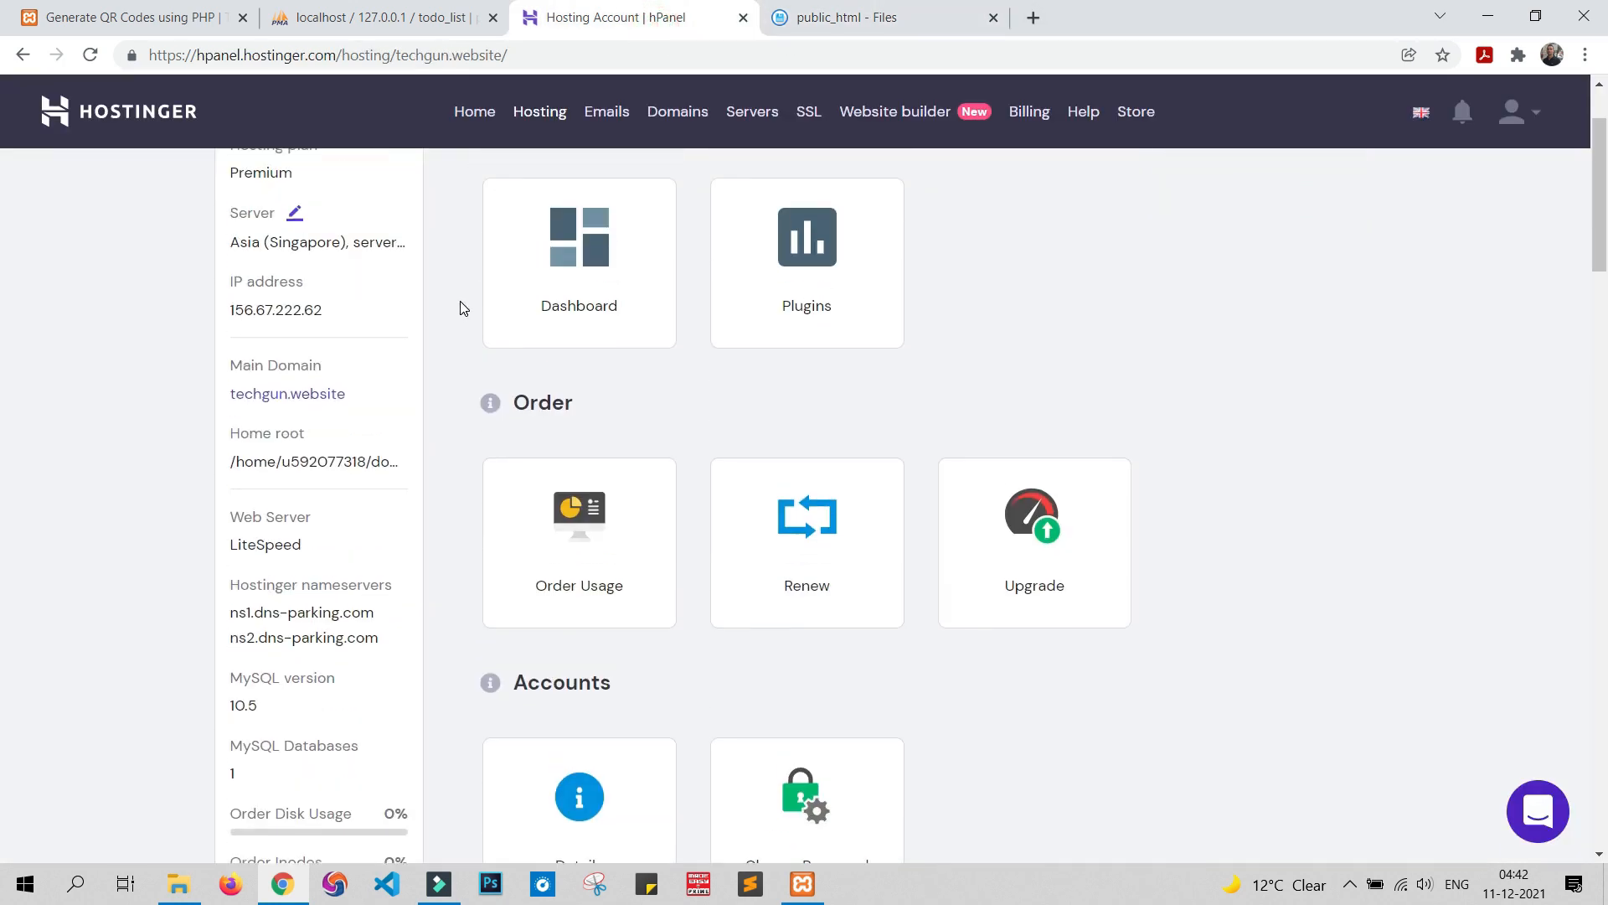
{"action": "scroll", "coordinate": [460, 308], "scroll_direction": "up", "scroll_amount": 2}
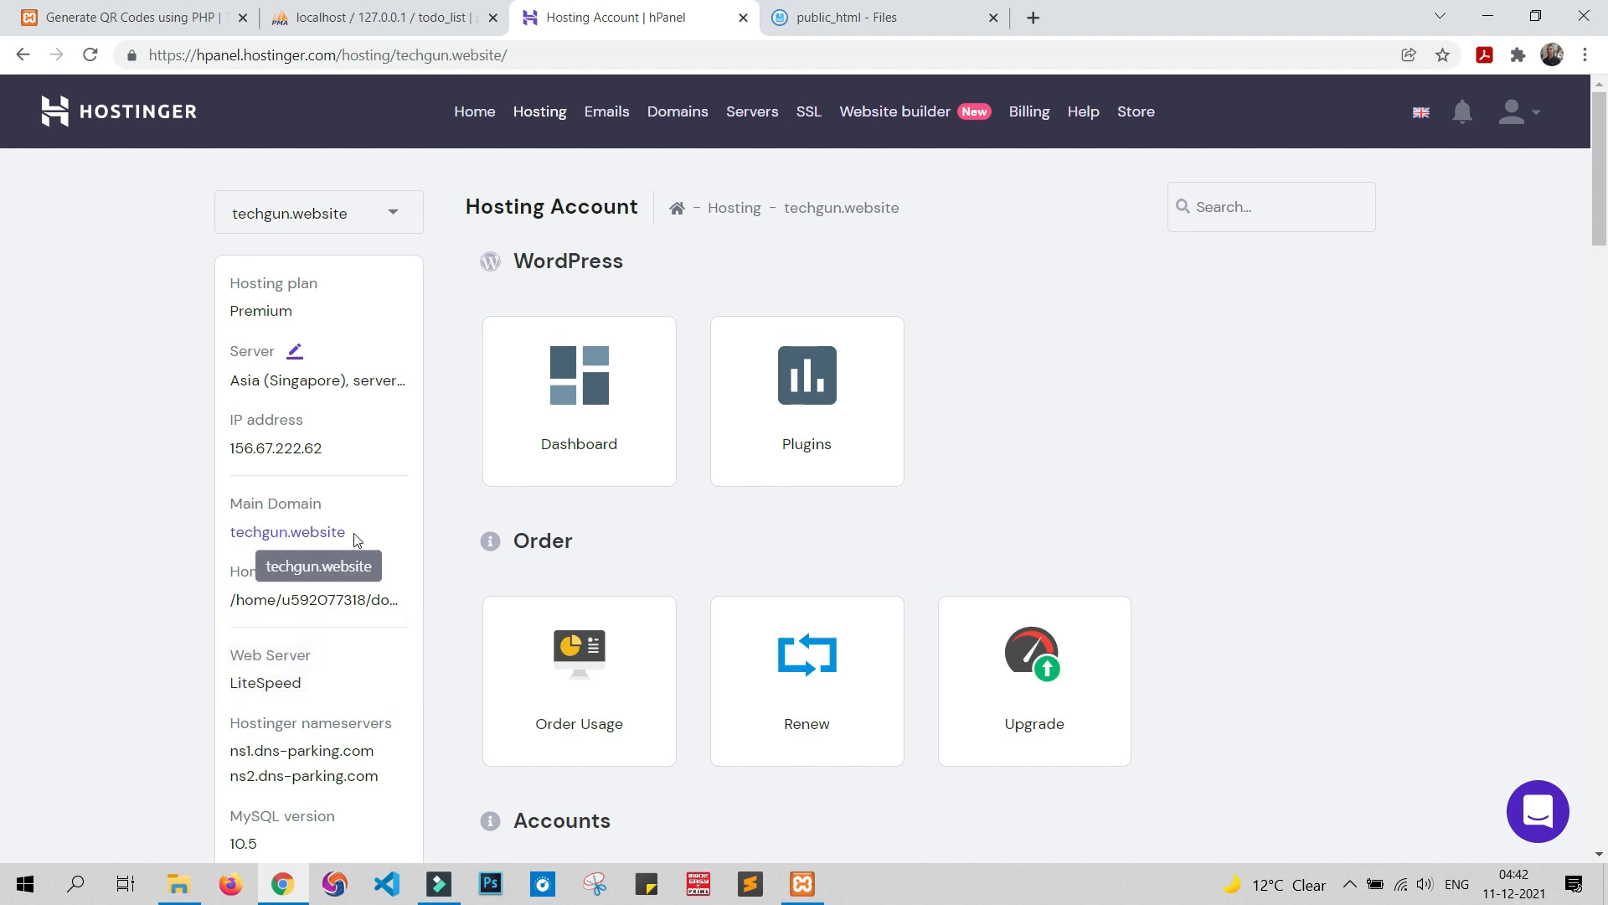
{"action": "left_click_drag", "start_coordinate": [350, 535], "coordinate": [1088, 17]}
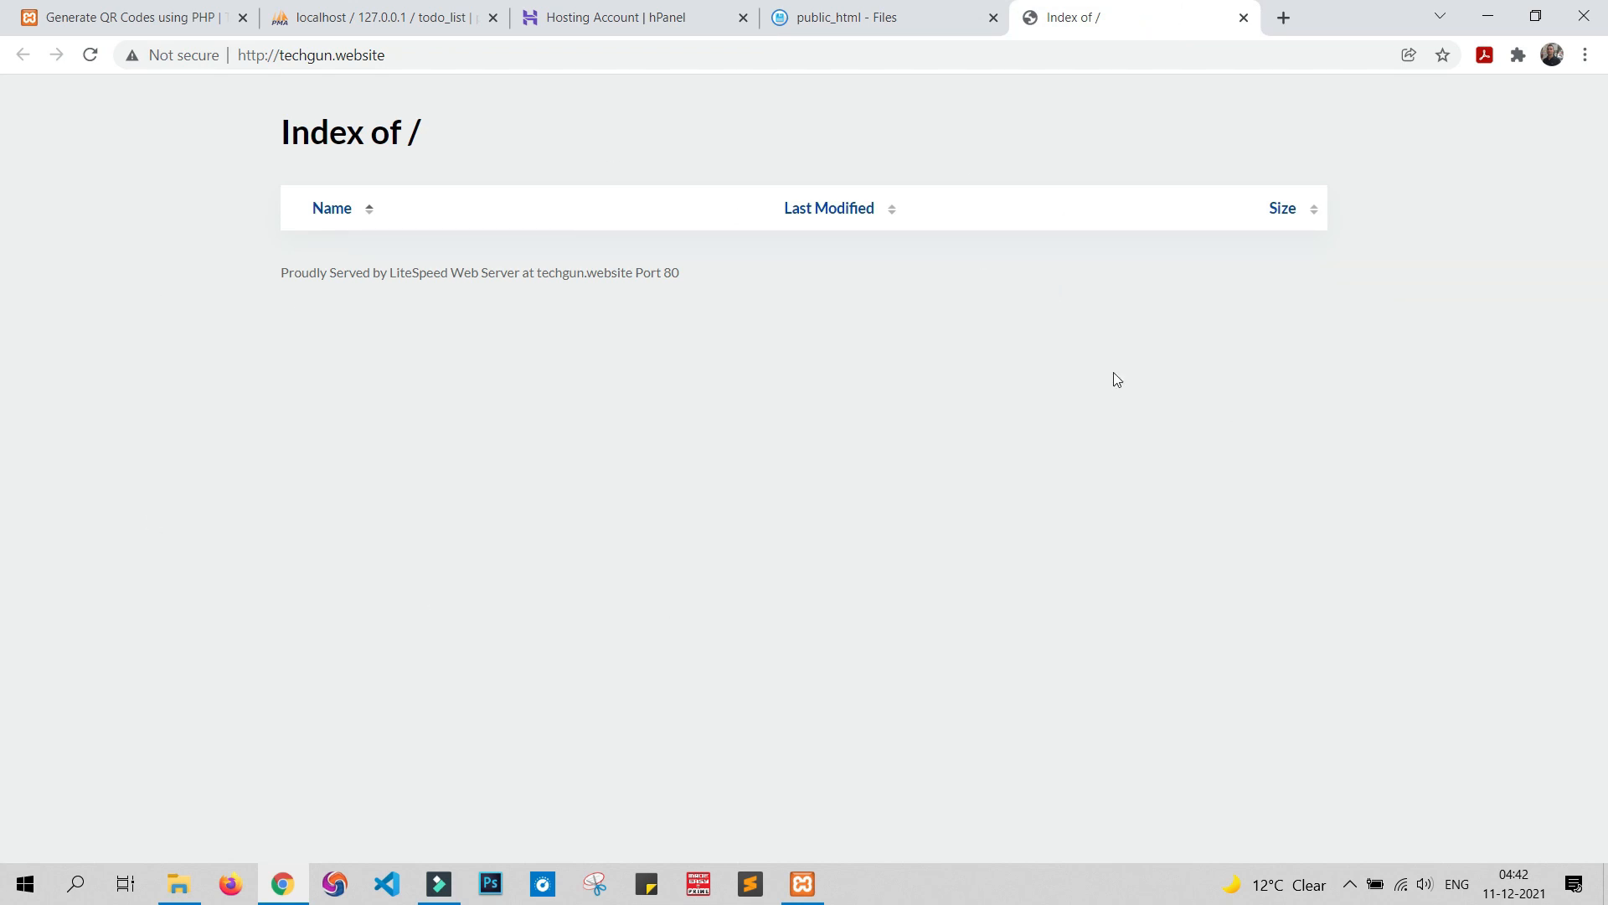
{"action": "left_click", "coordinate": [263, 55]}
{"action": "left_click", "coordinate": [263, 55]}
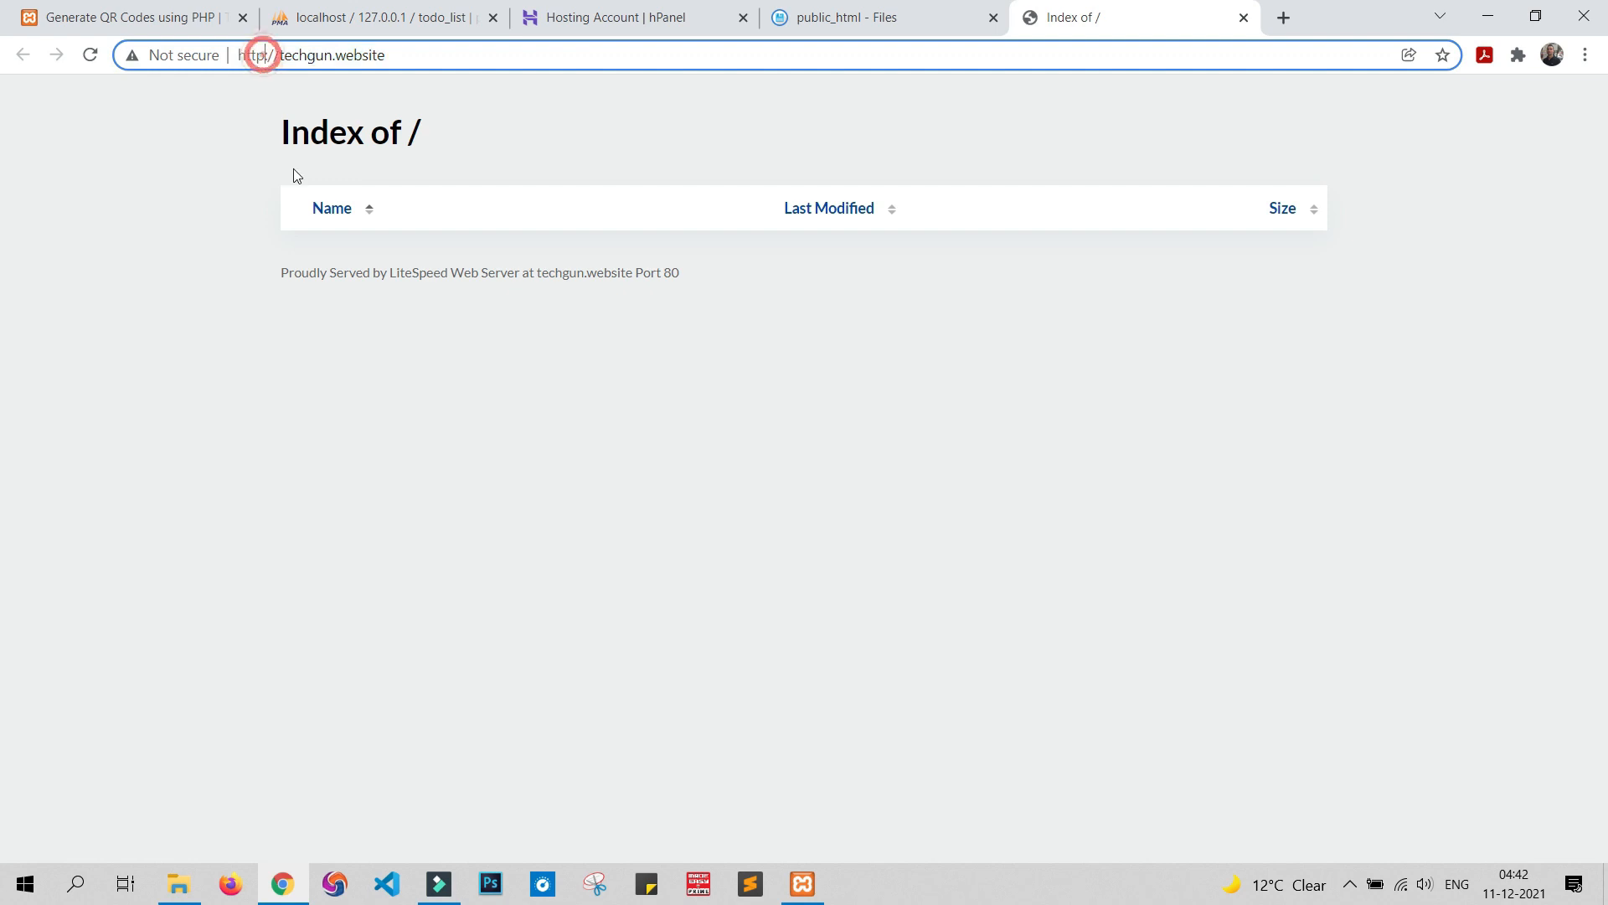
{"action": "key", "text": "BackSpace"}
{"action": "type", "text": "s"}
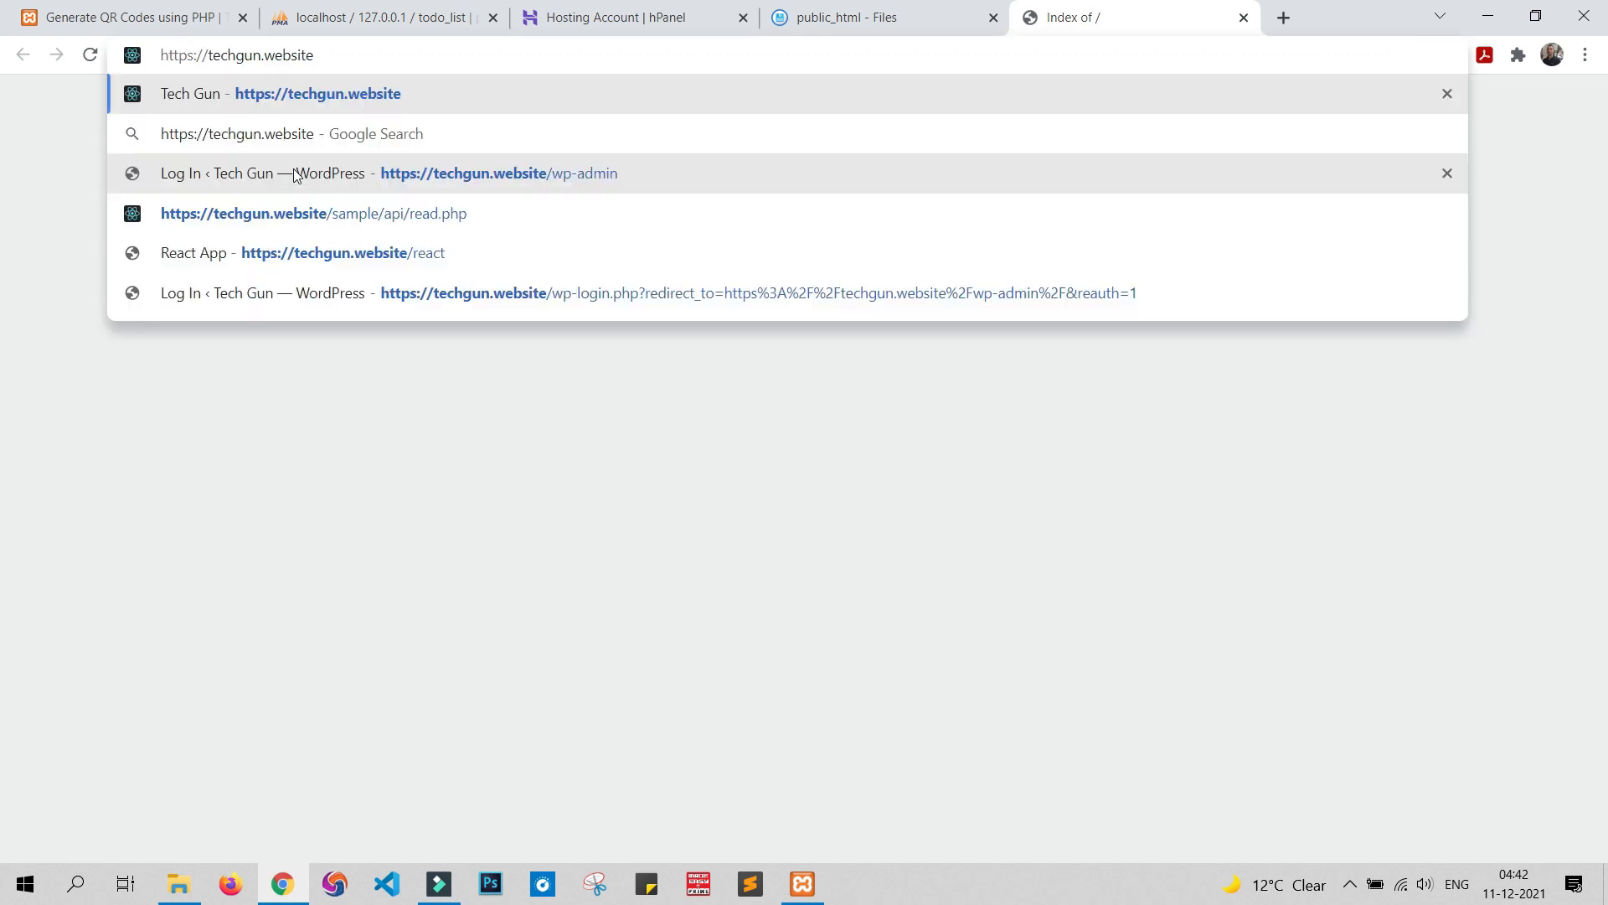
{"action": "key", "text": "Return"}
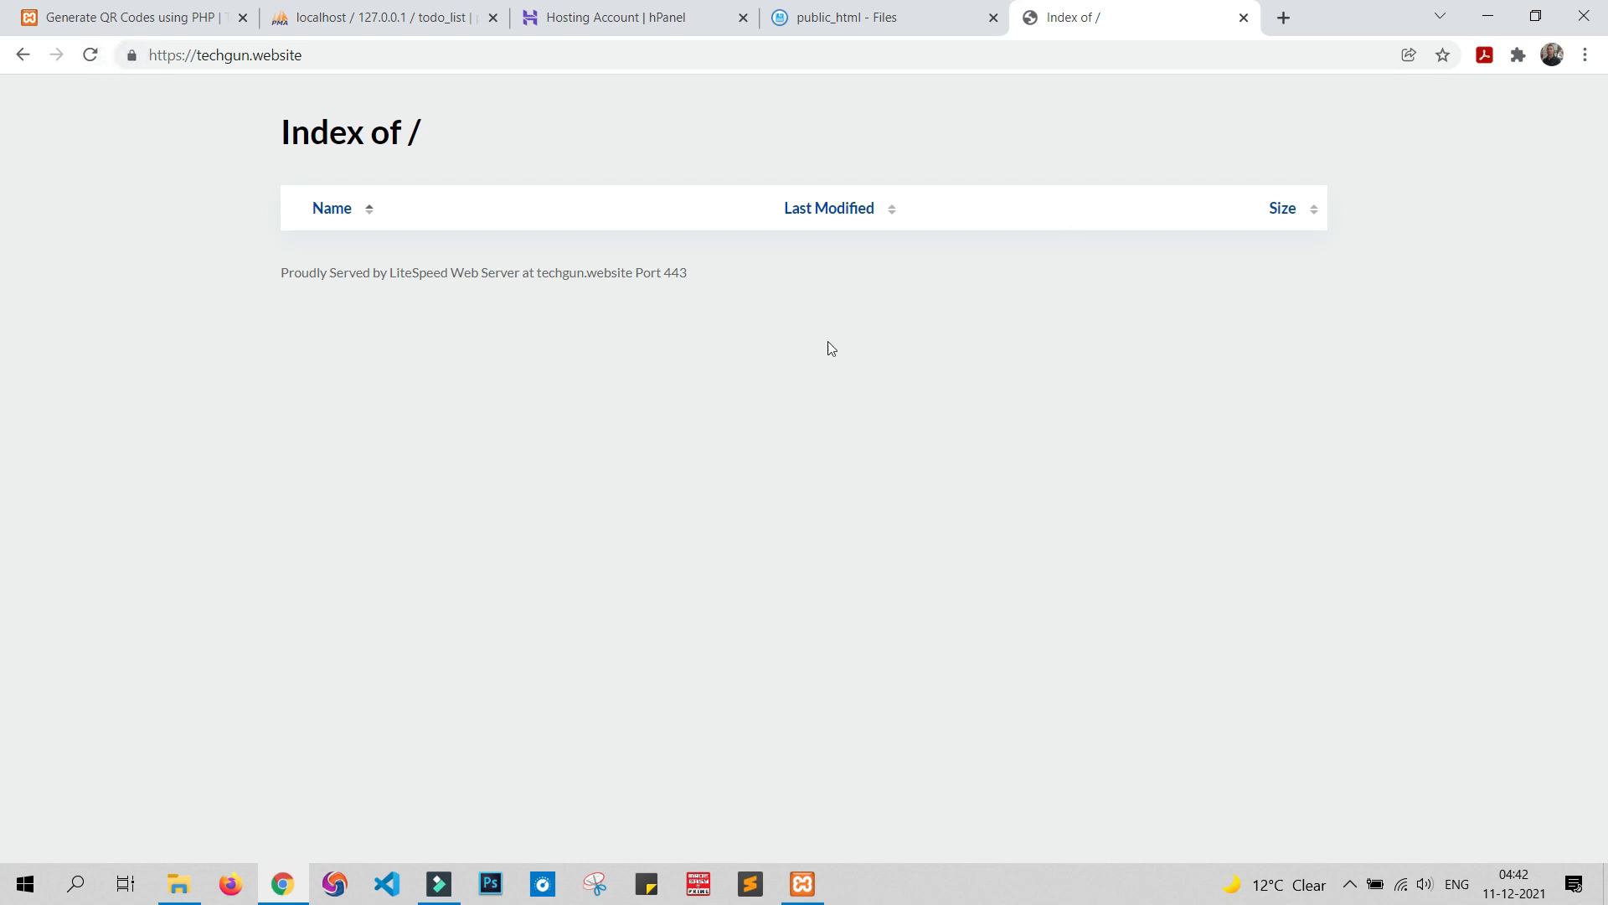
{"action": "left_click", "coordinate": [904, 7]}
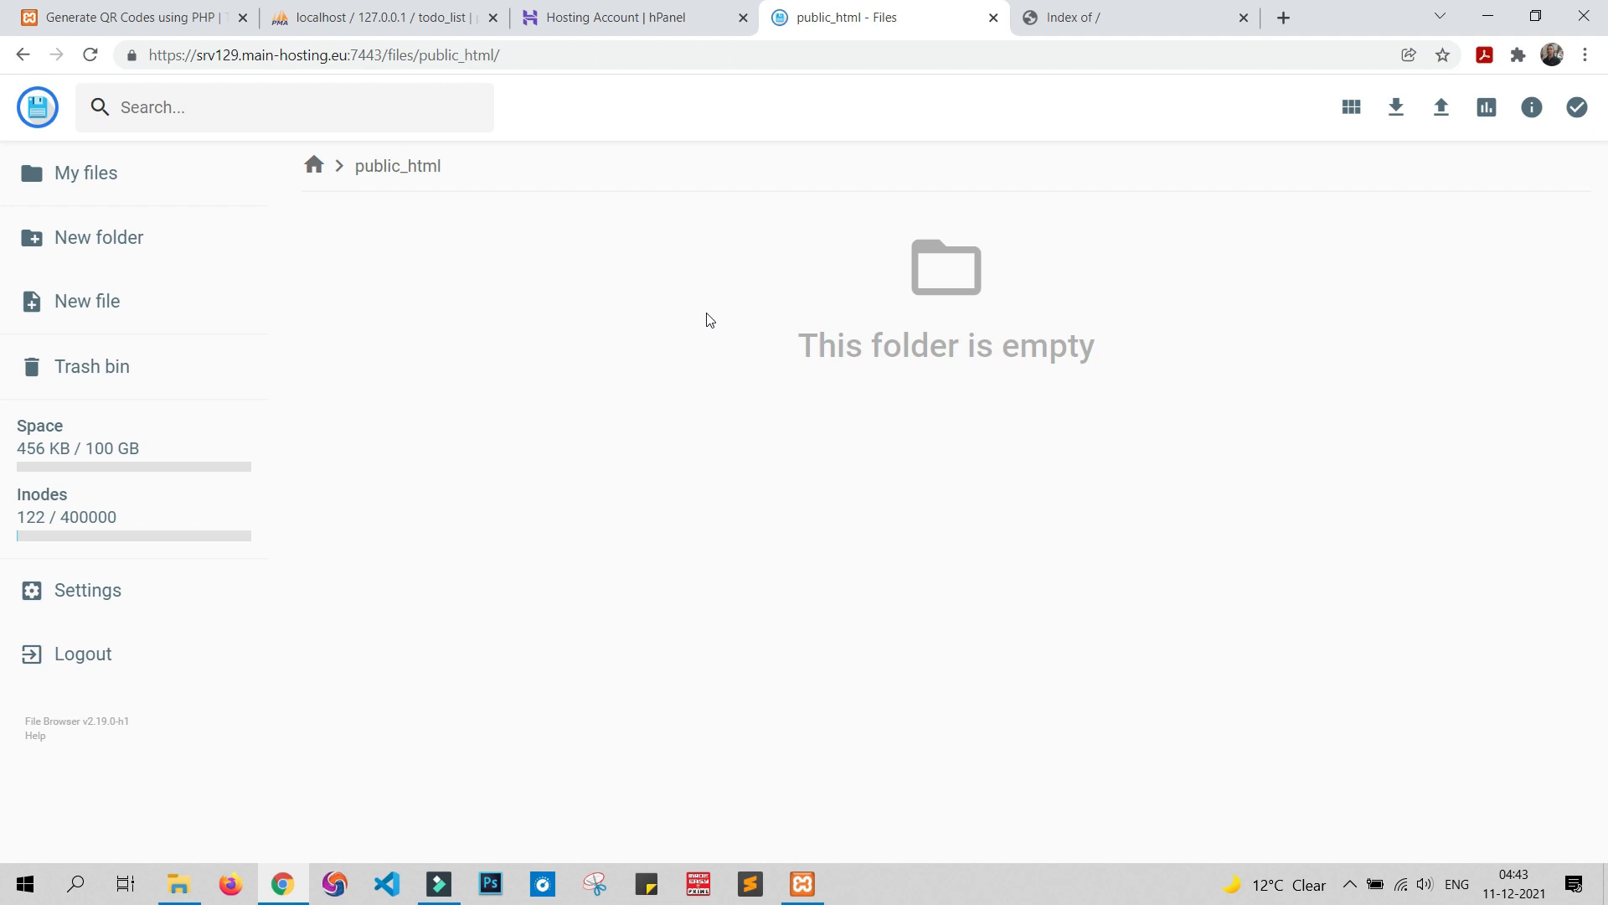
{"action": "left_click", "coordinate": [171, 878]}
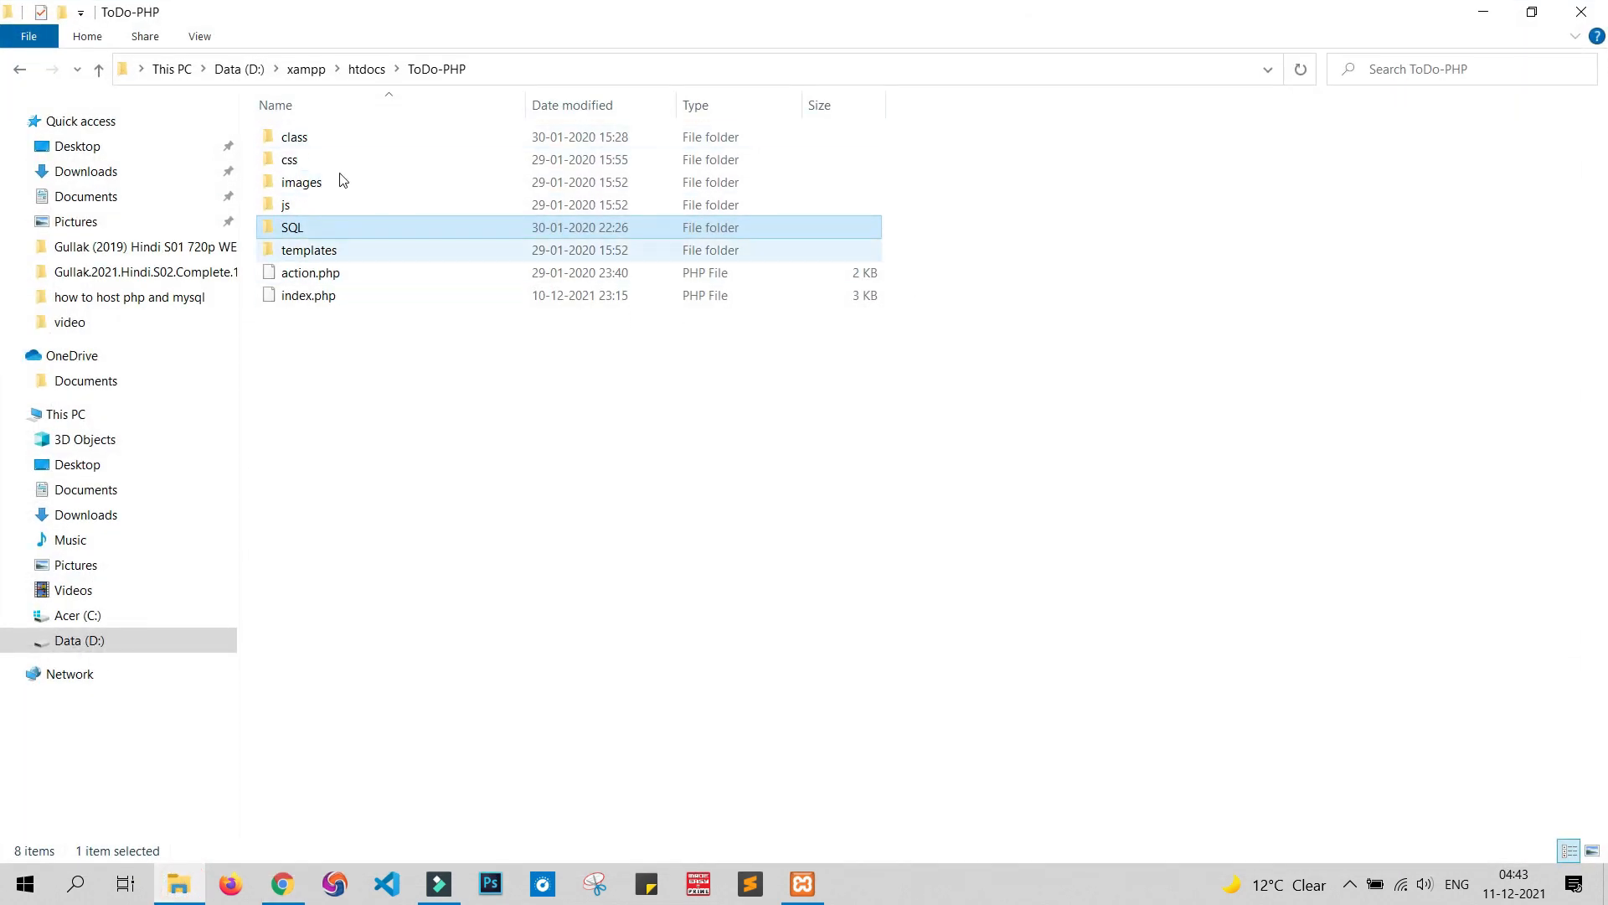
Compress all eight ToDo-PHP project items into ToDo-PHP.zip with 7-Zip, zip format
{"action": "left_click", "coordinate": [360, 419]}
{"action": "left_click_drag", "start_coordinate": [347, 369], "coordinate": [371, 134]}
{"action": "right_click", "coordinate": [370, 134]}
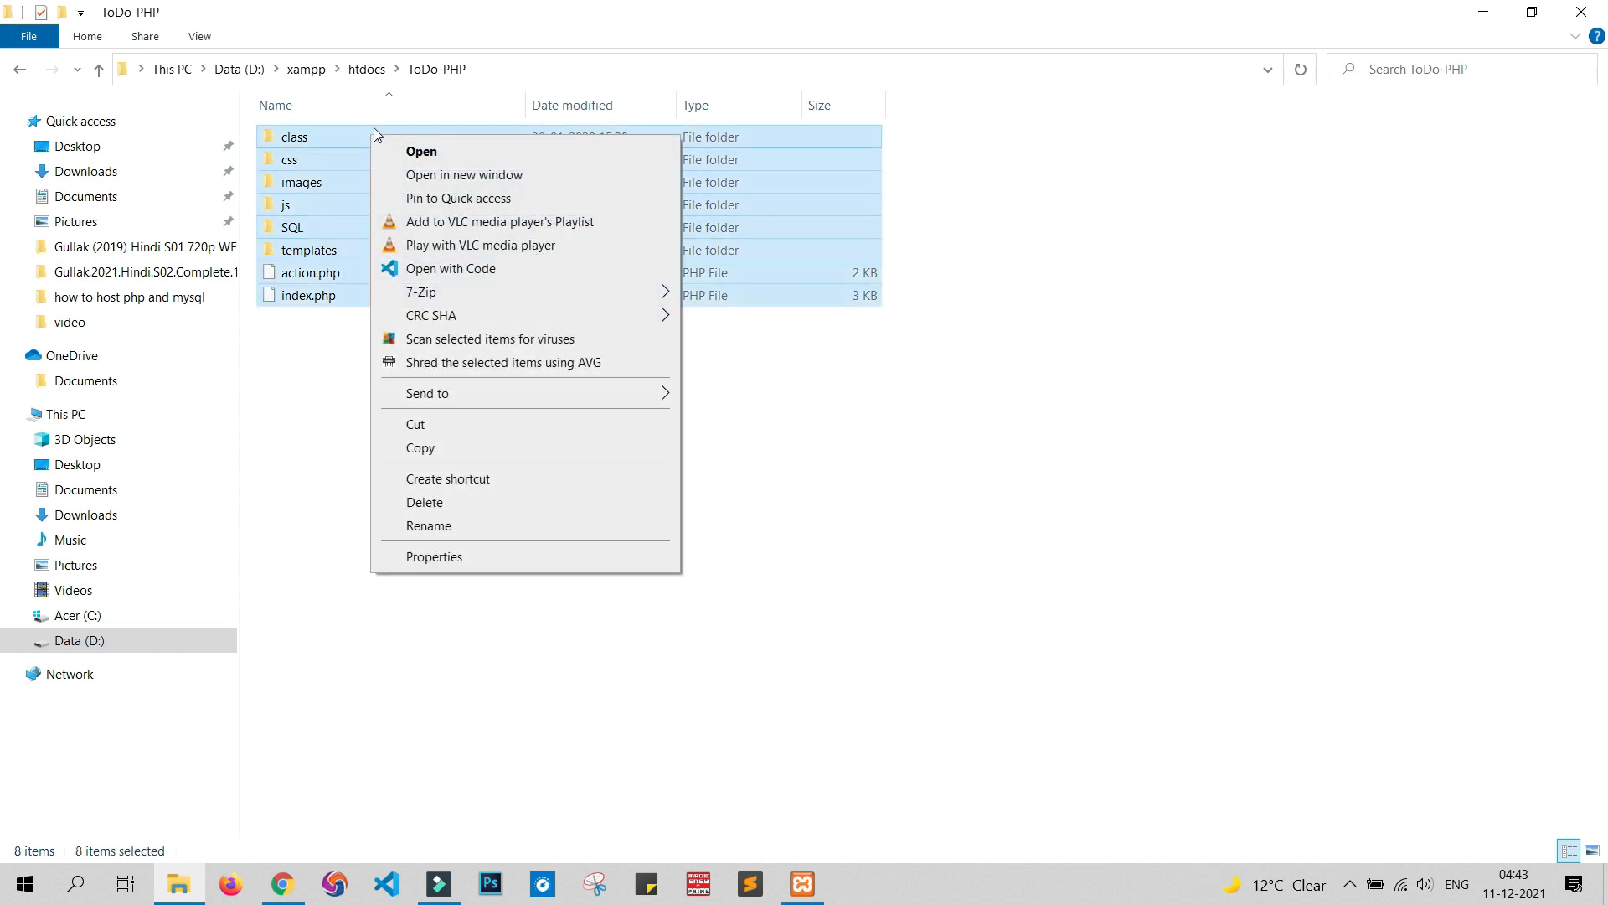
{"action": "mouse_move", "coordinate": [459, 303]}
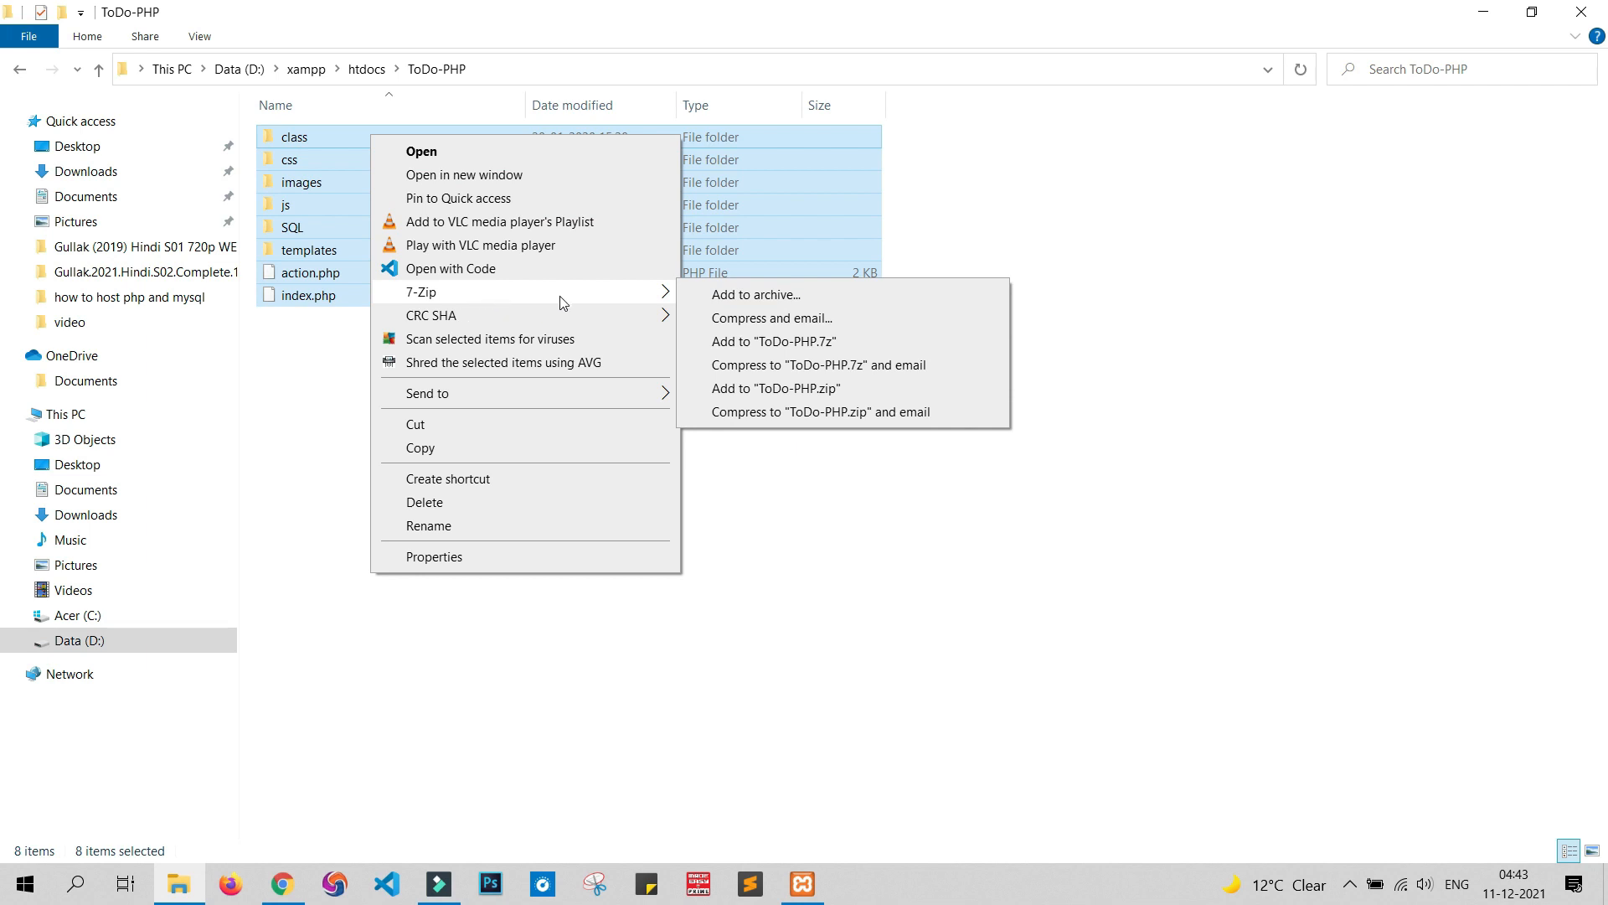
{"action": "left_click", "coordinate": [786, 295]}
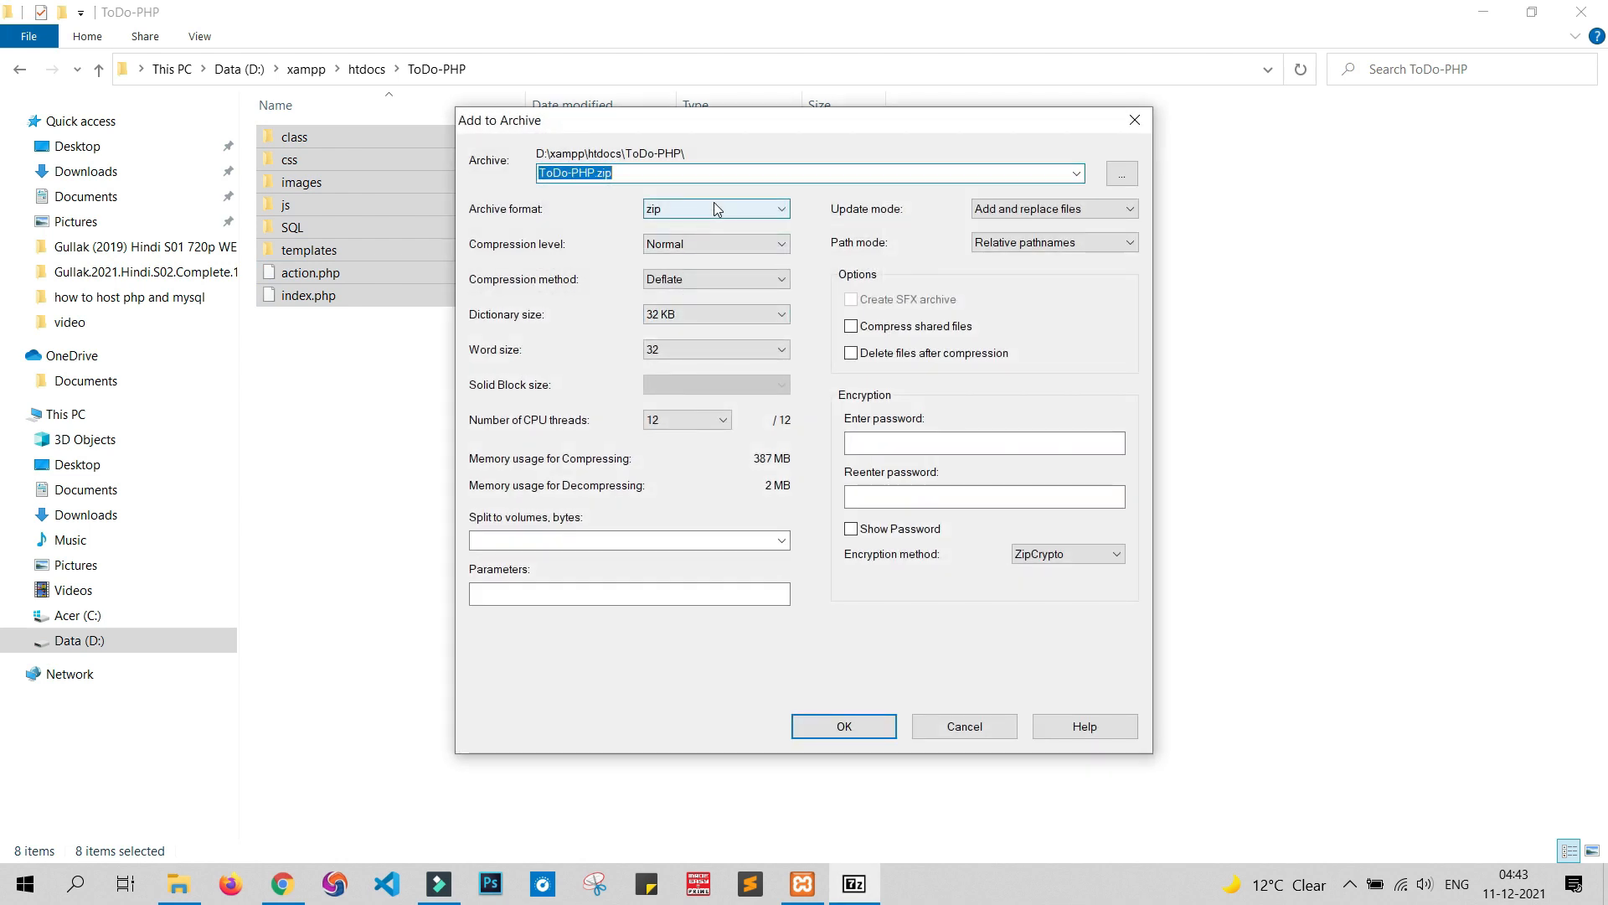
{"action": "left_click", "coordinate": [712, 209]}
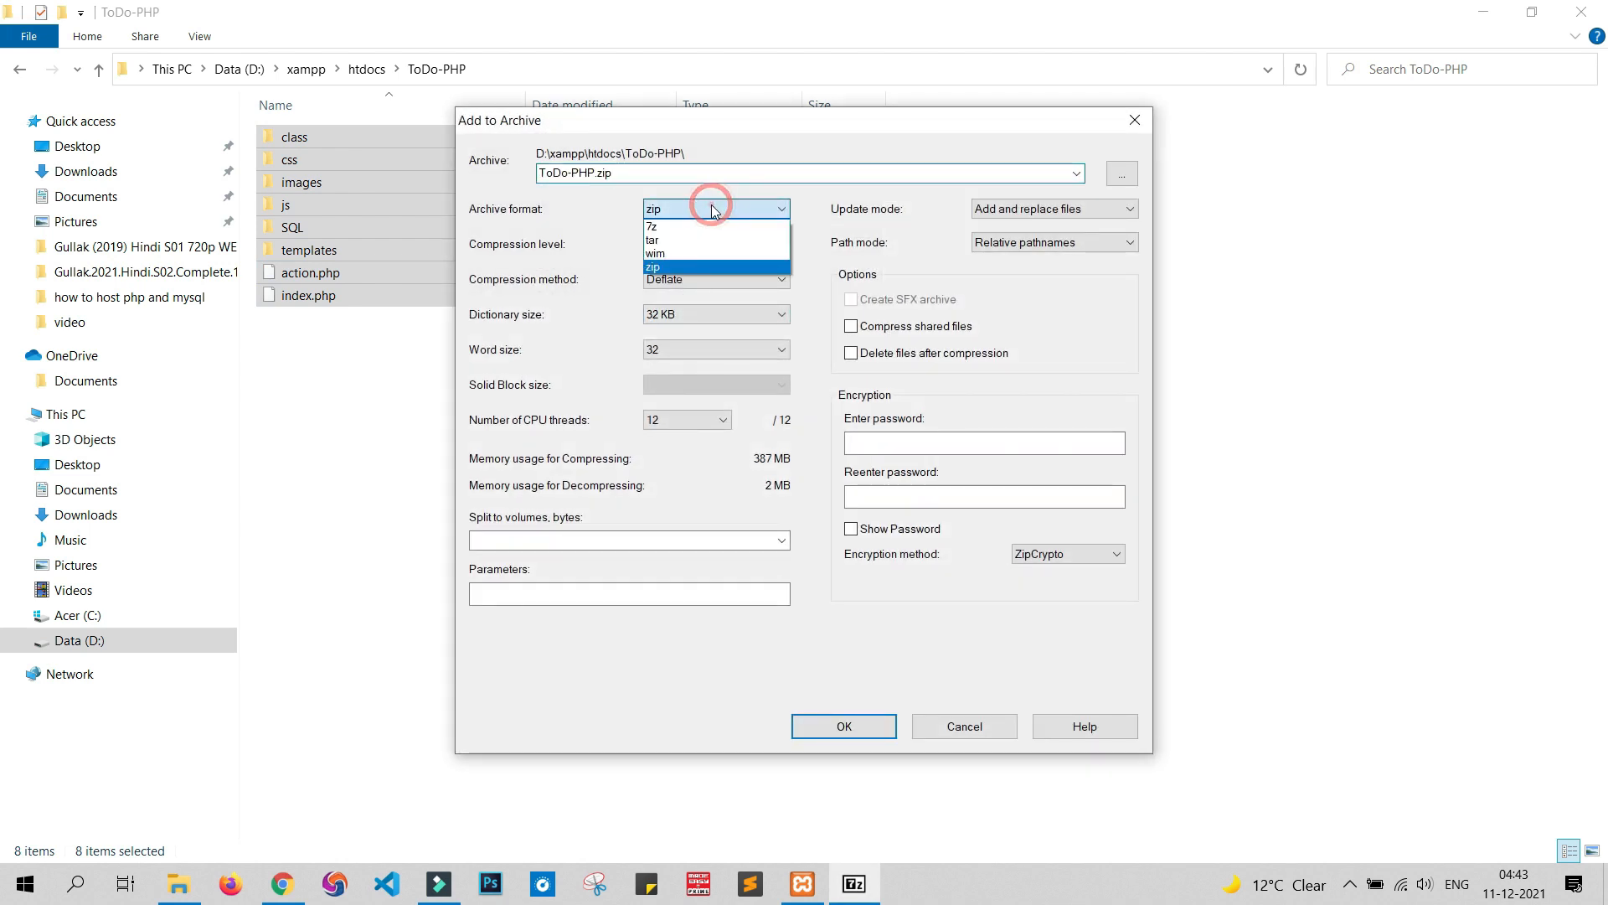
{"action": "left_click", "coordinate": [707, 266]}
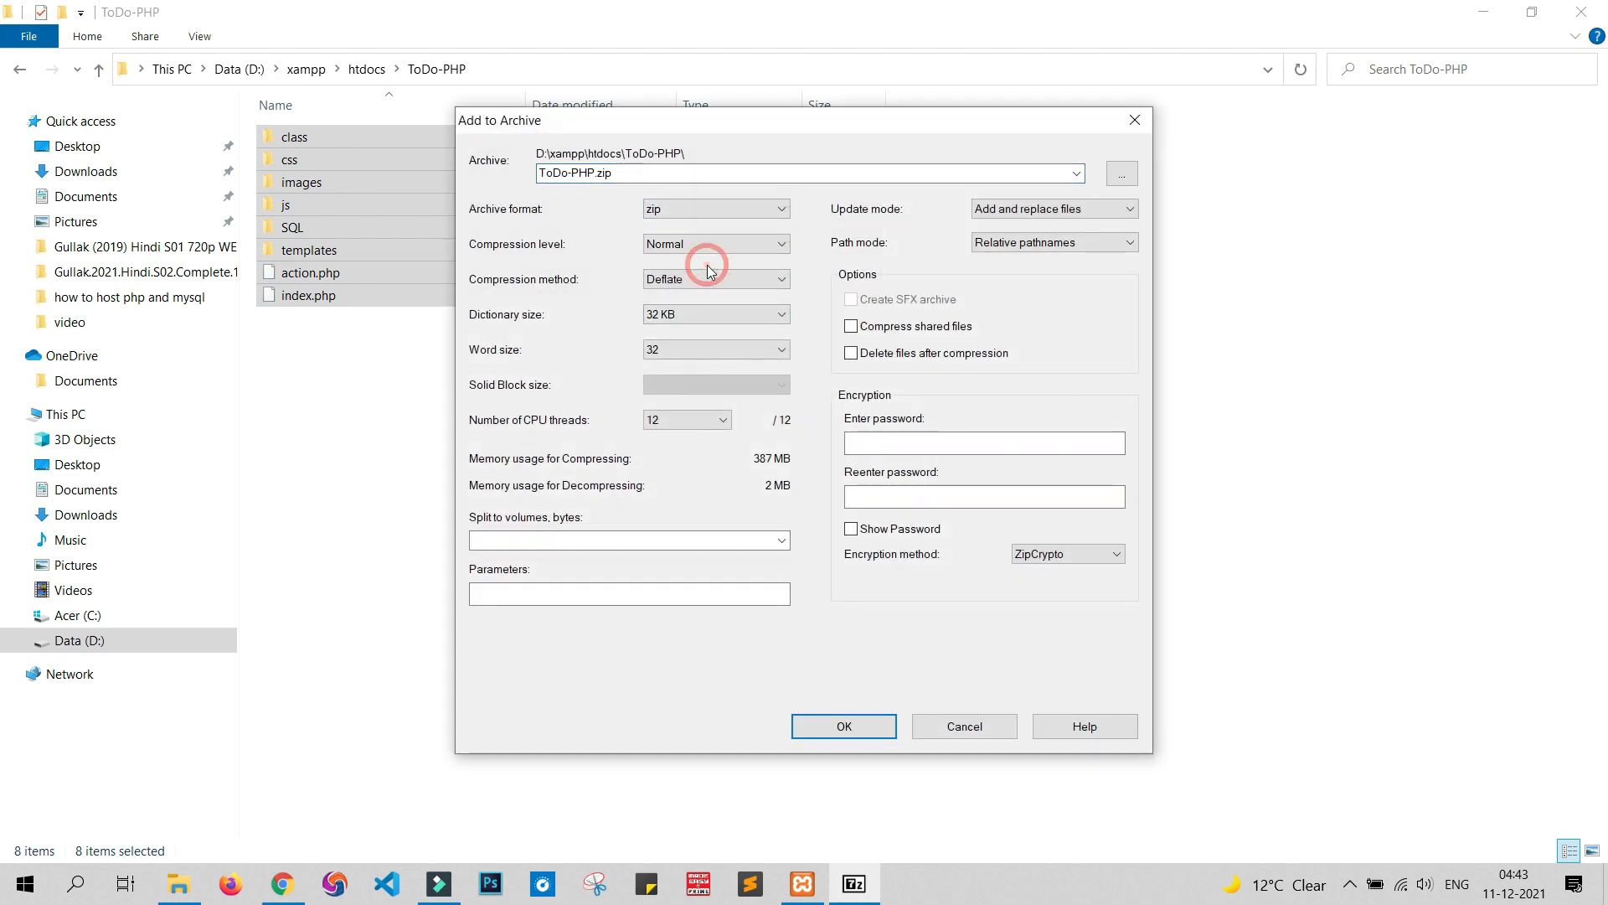
{"action": "left_click", "coordinate": [854, 736]}
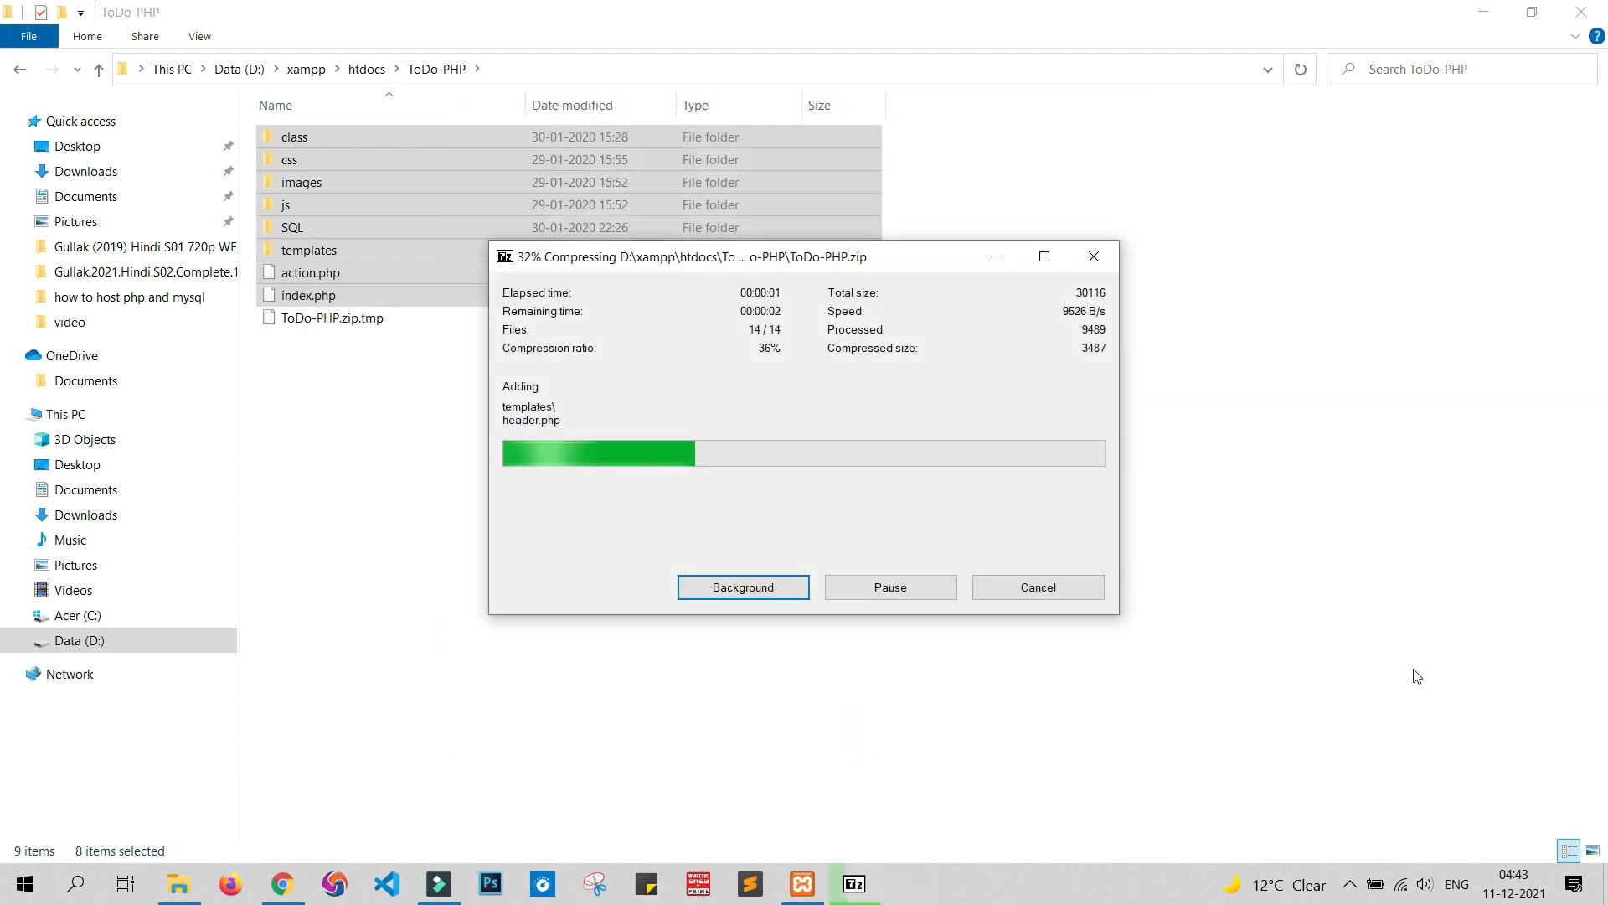
{"action": "left_click", "coordinate": [725, 442]}
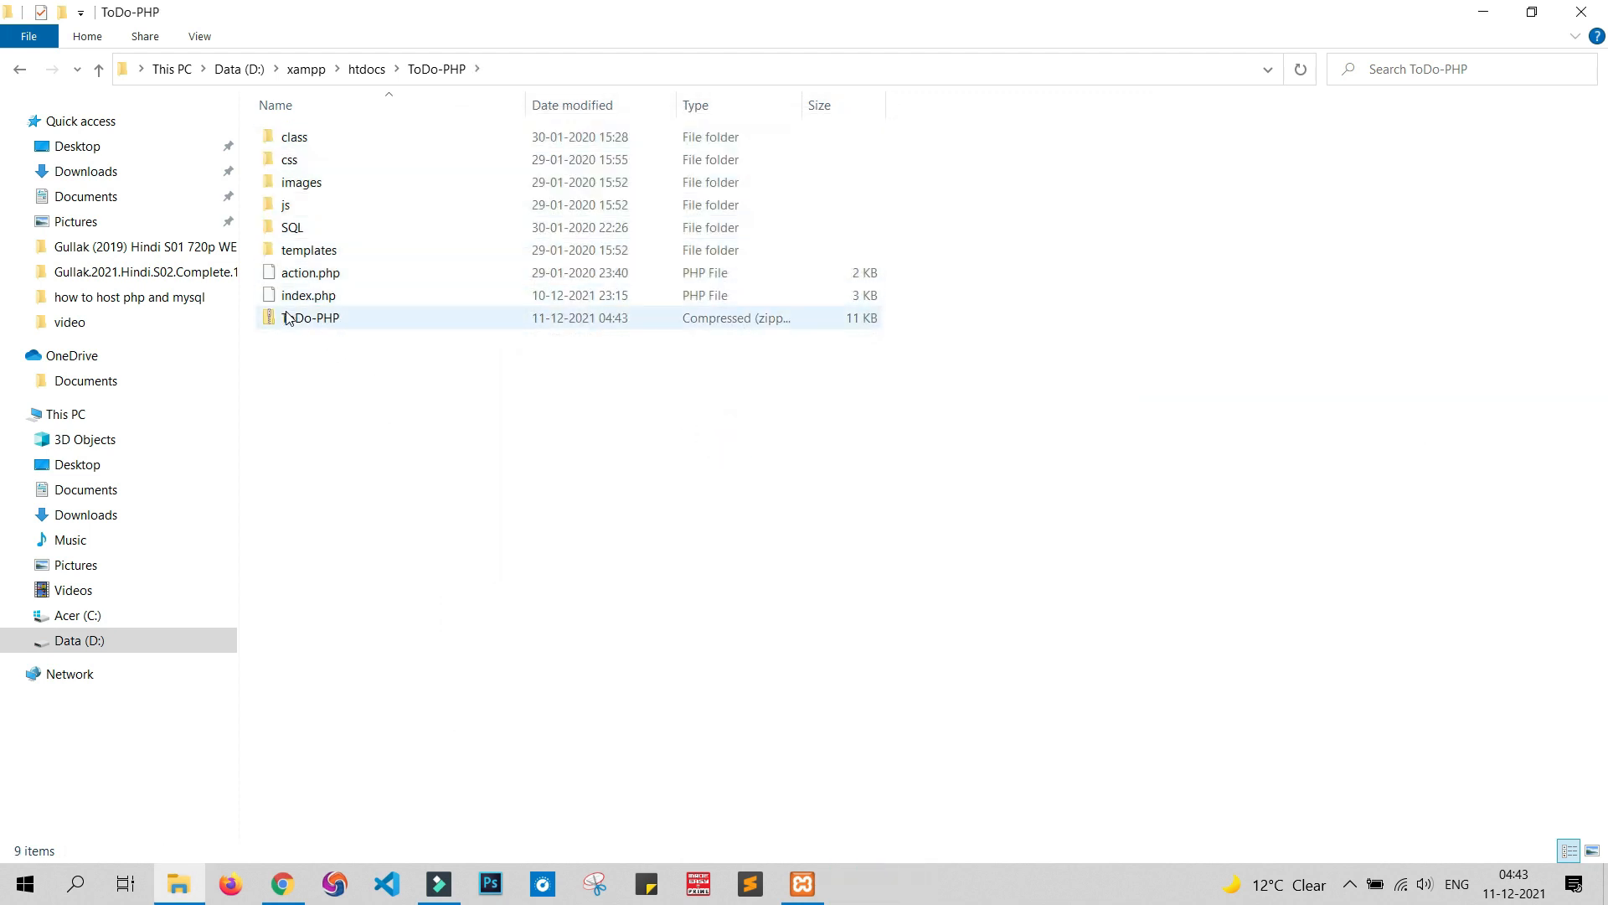
{"action": "left_click", "coordinate": [280, 883]}
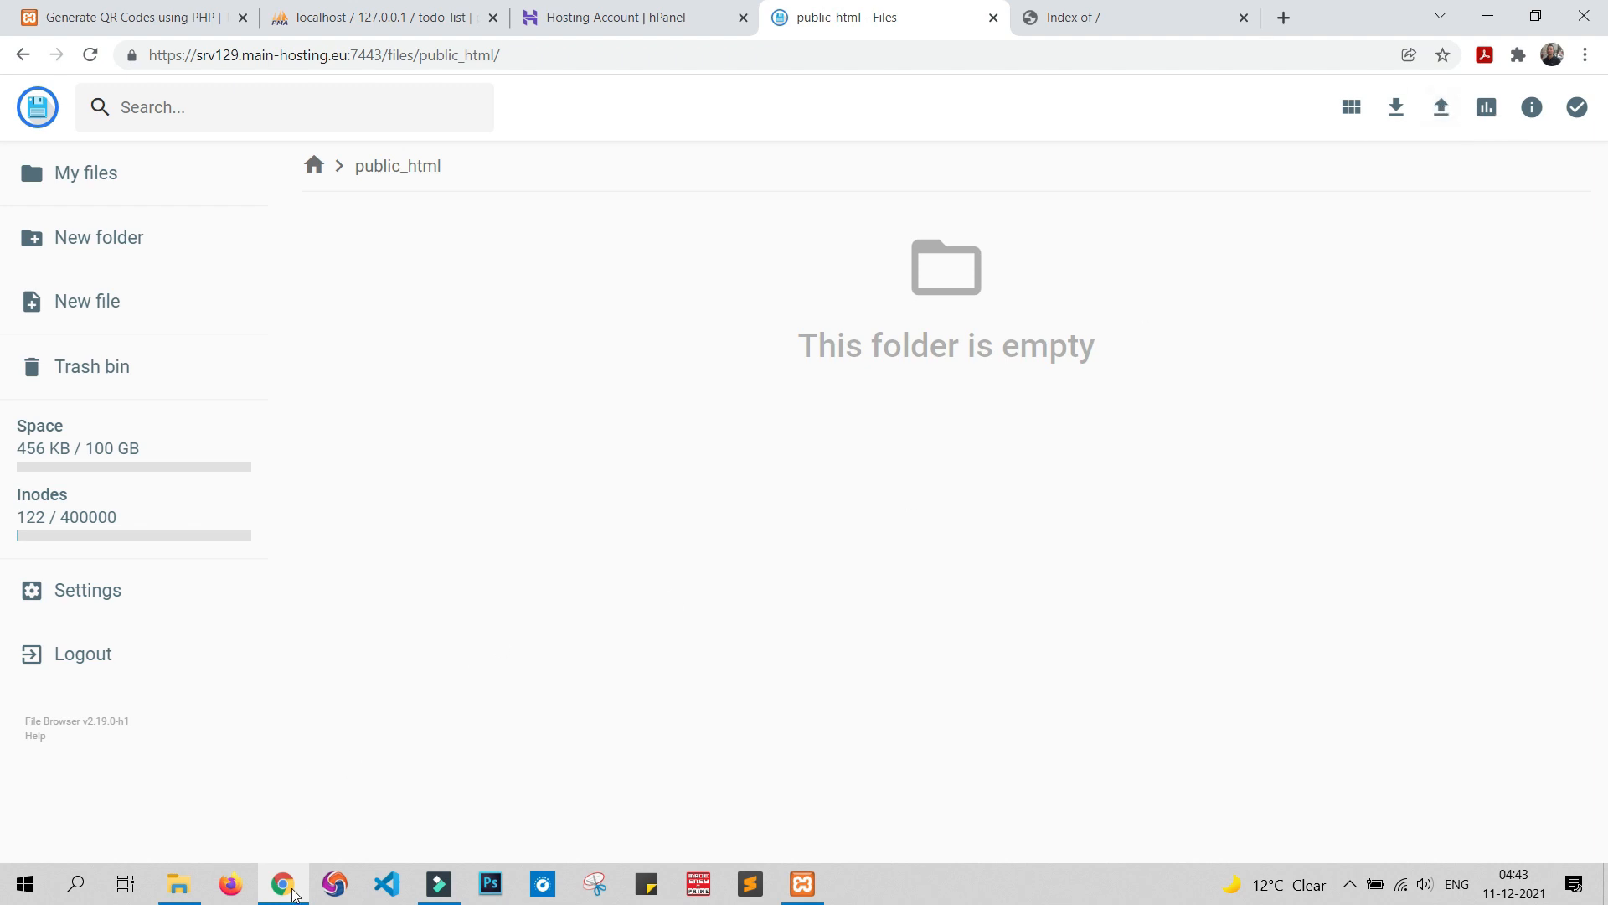
Upload ToDo-PHP.zip to public_html, unarchive it into /, and reload techgun.website to test
{"action": "left_click", "coordinate": [292, 893]}
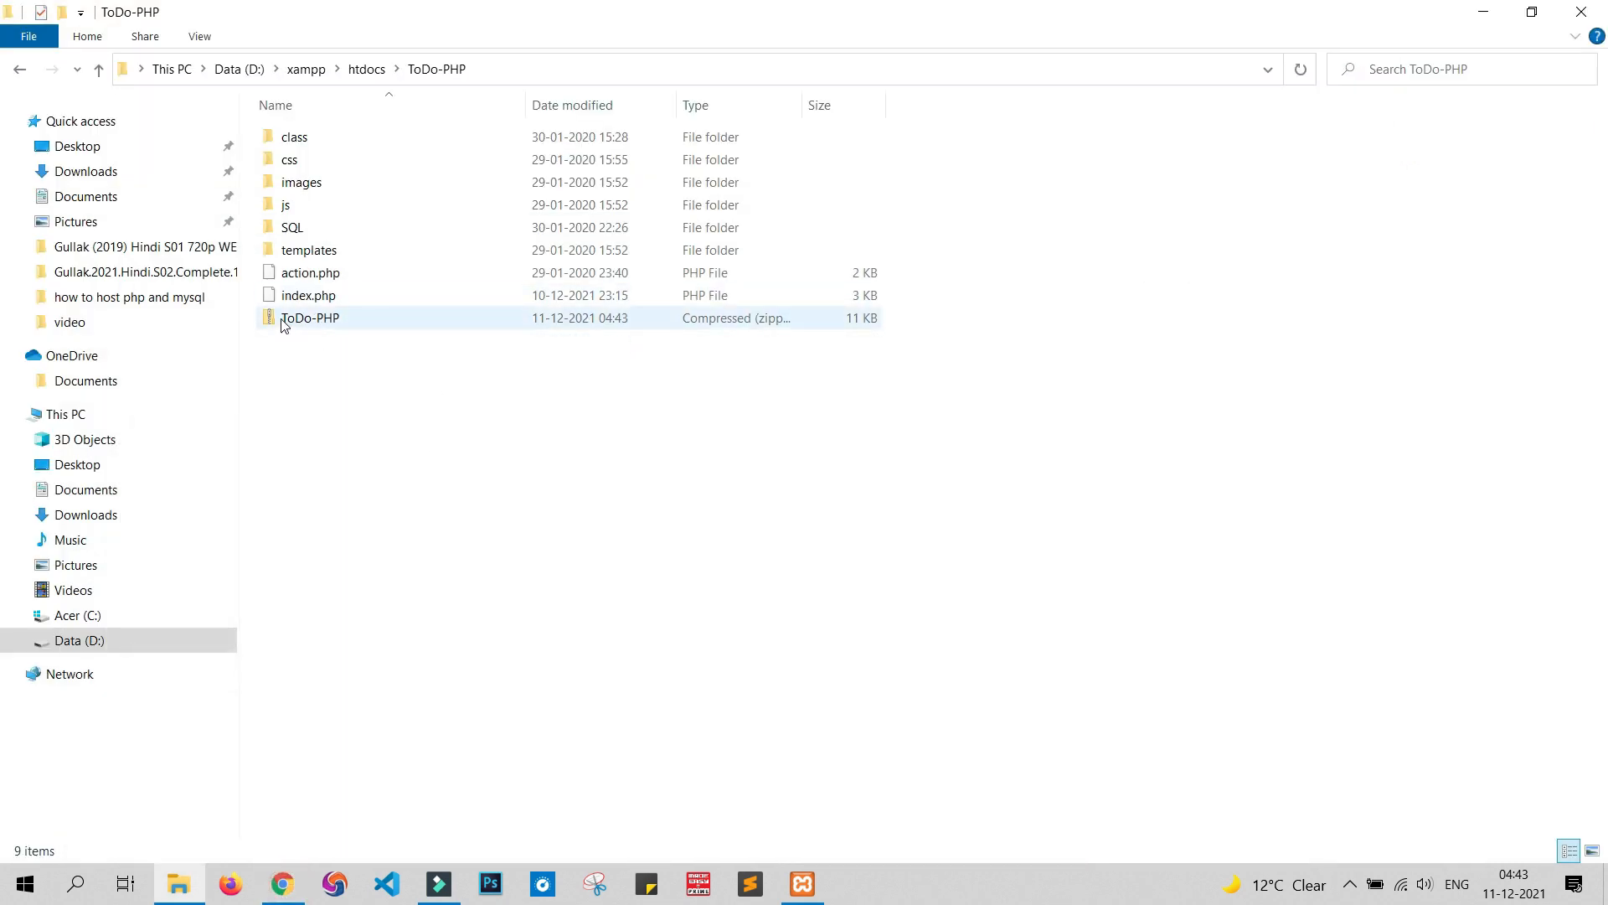
{"action": "left_click_drag", "start_coordinate": [284, 325], "coordinate": [458, 358]}
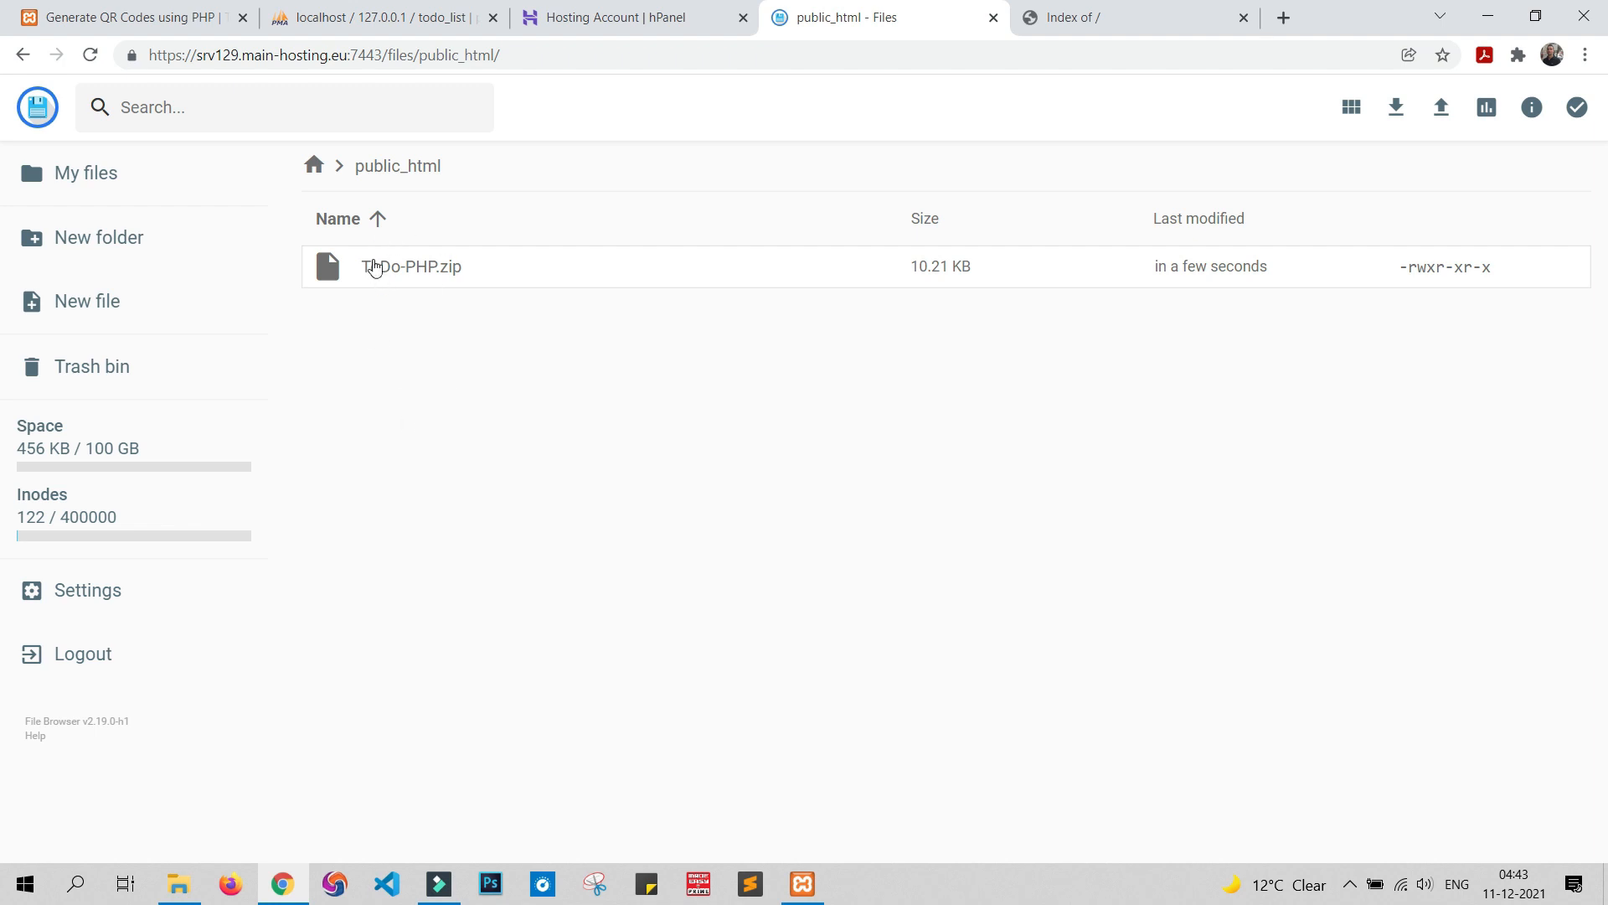
{"action": "right_click", "coordinate": [375, 268]}
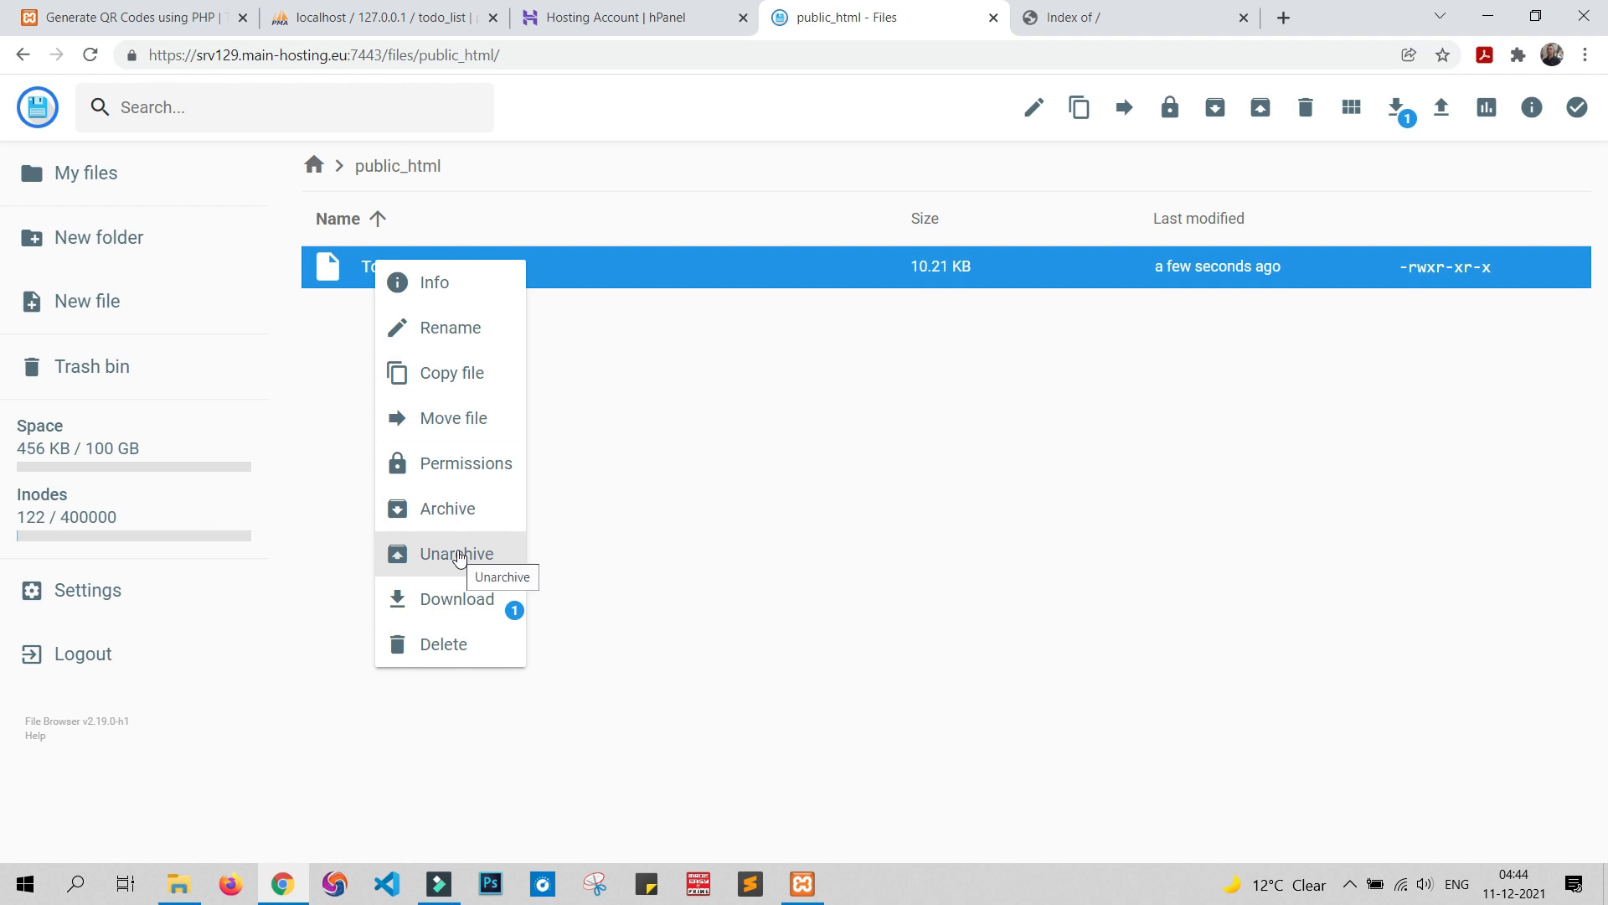
{"action": "left_click", "coordinate": [460, 554]}
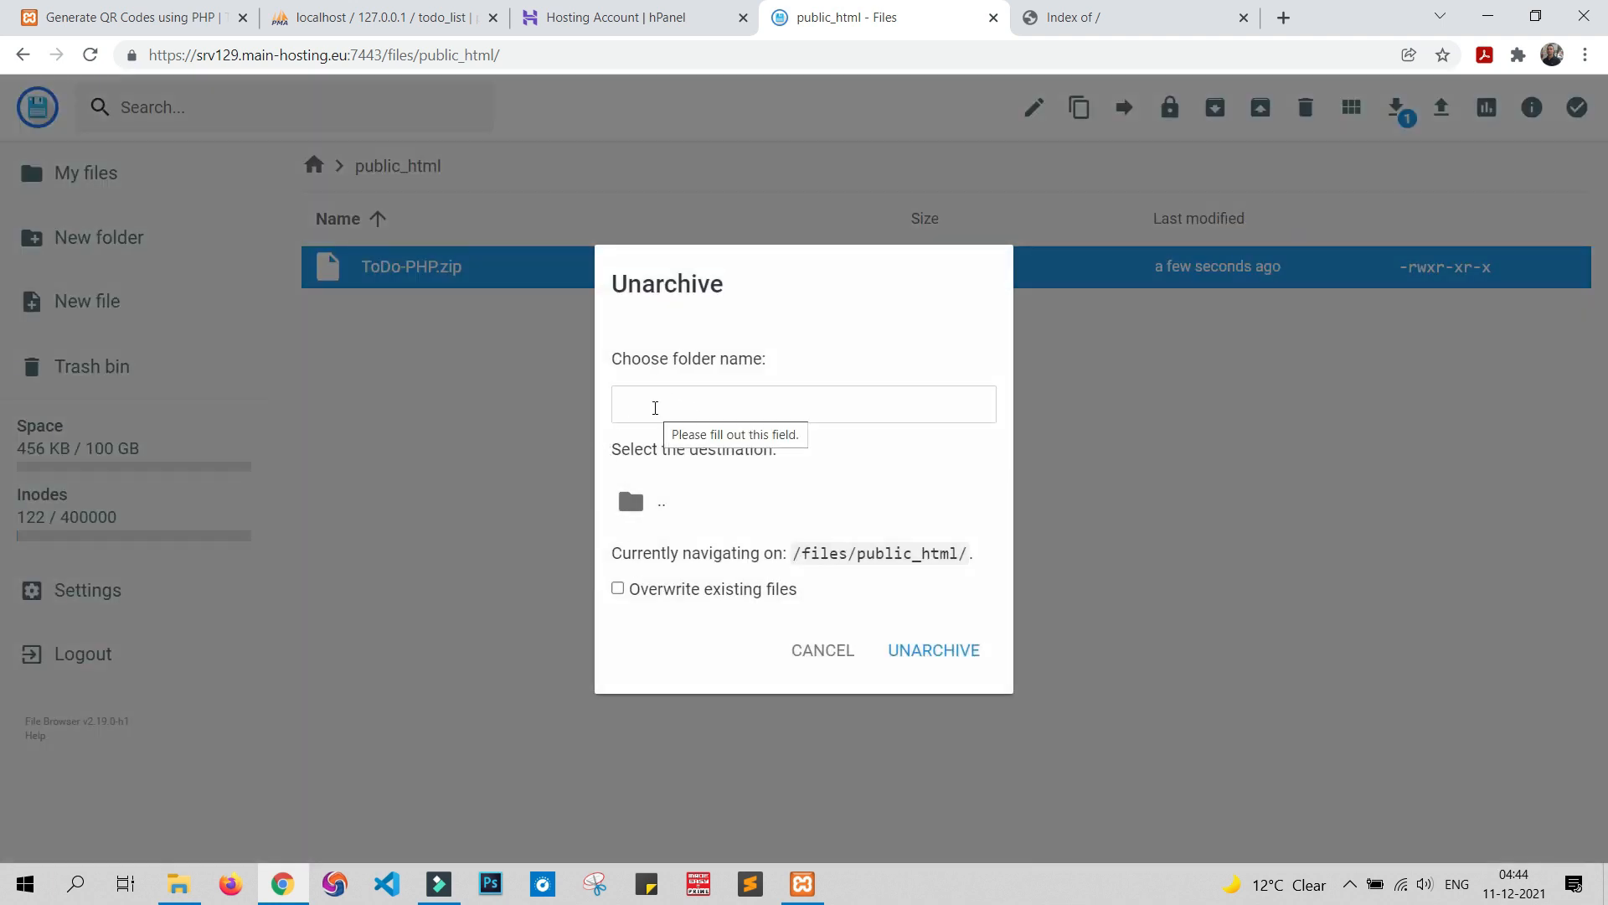
{"action": "type", "text": "/"}
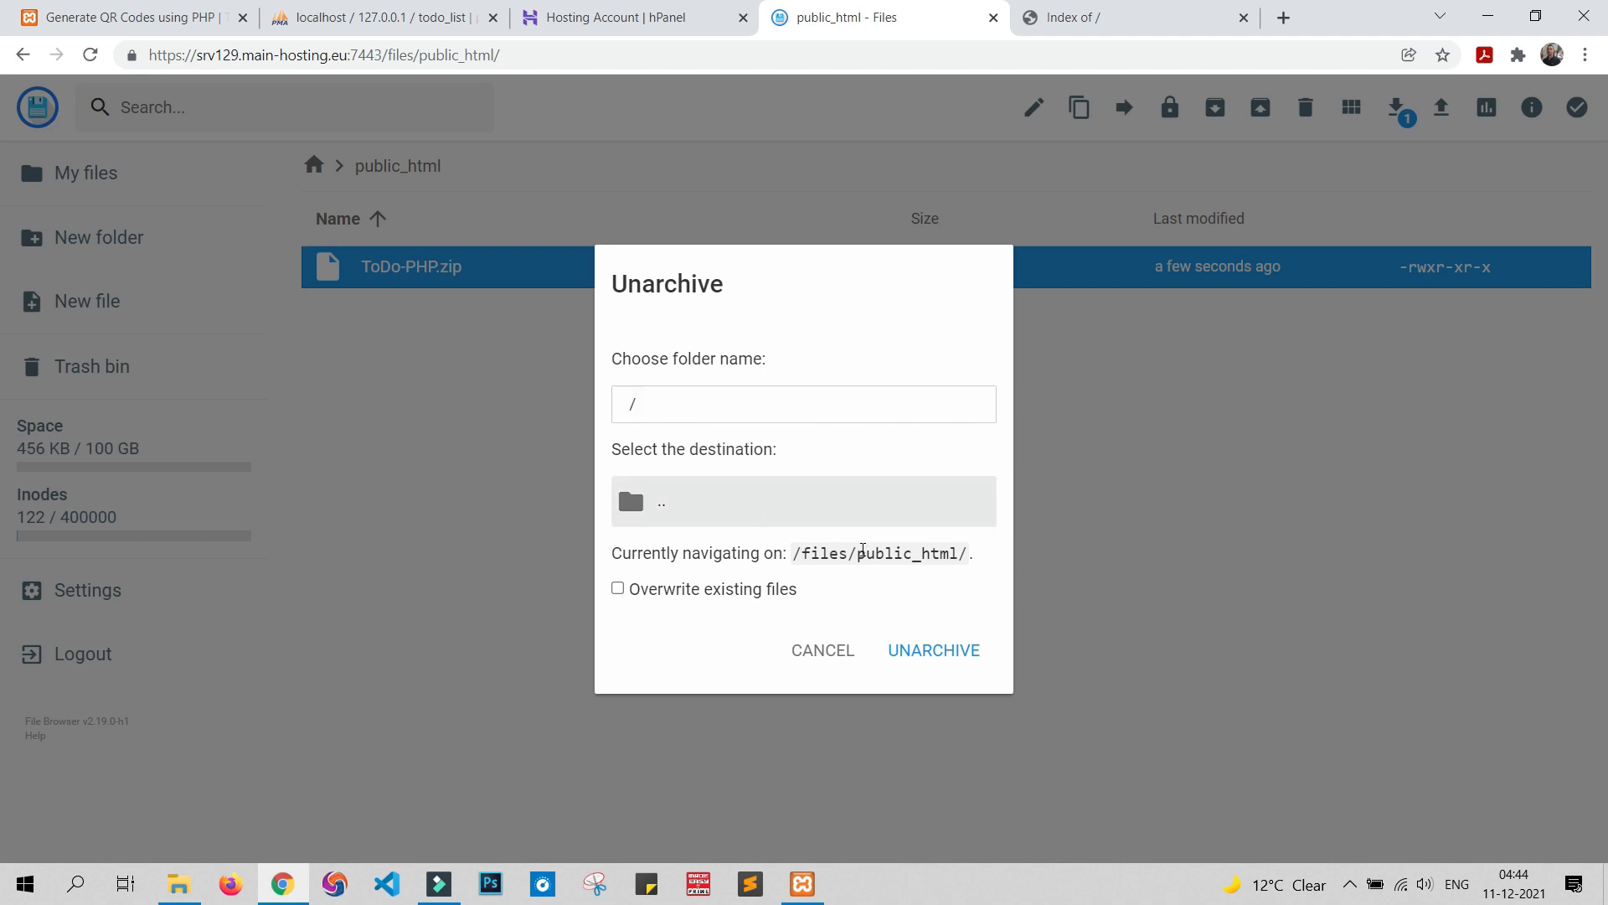
{"action": "left_click", "coordinate": [933, 669]}
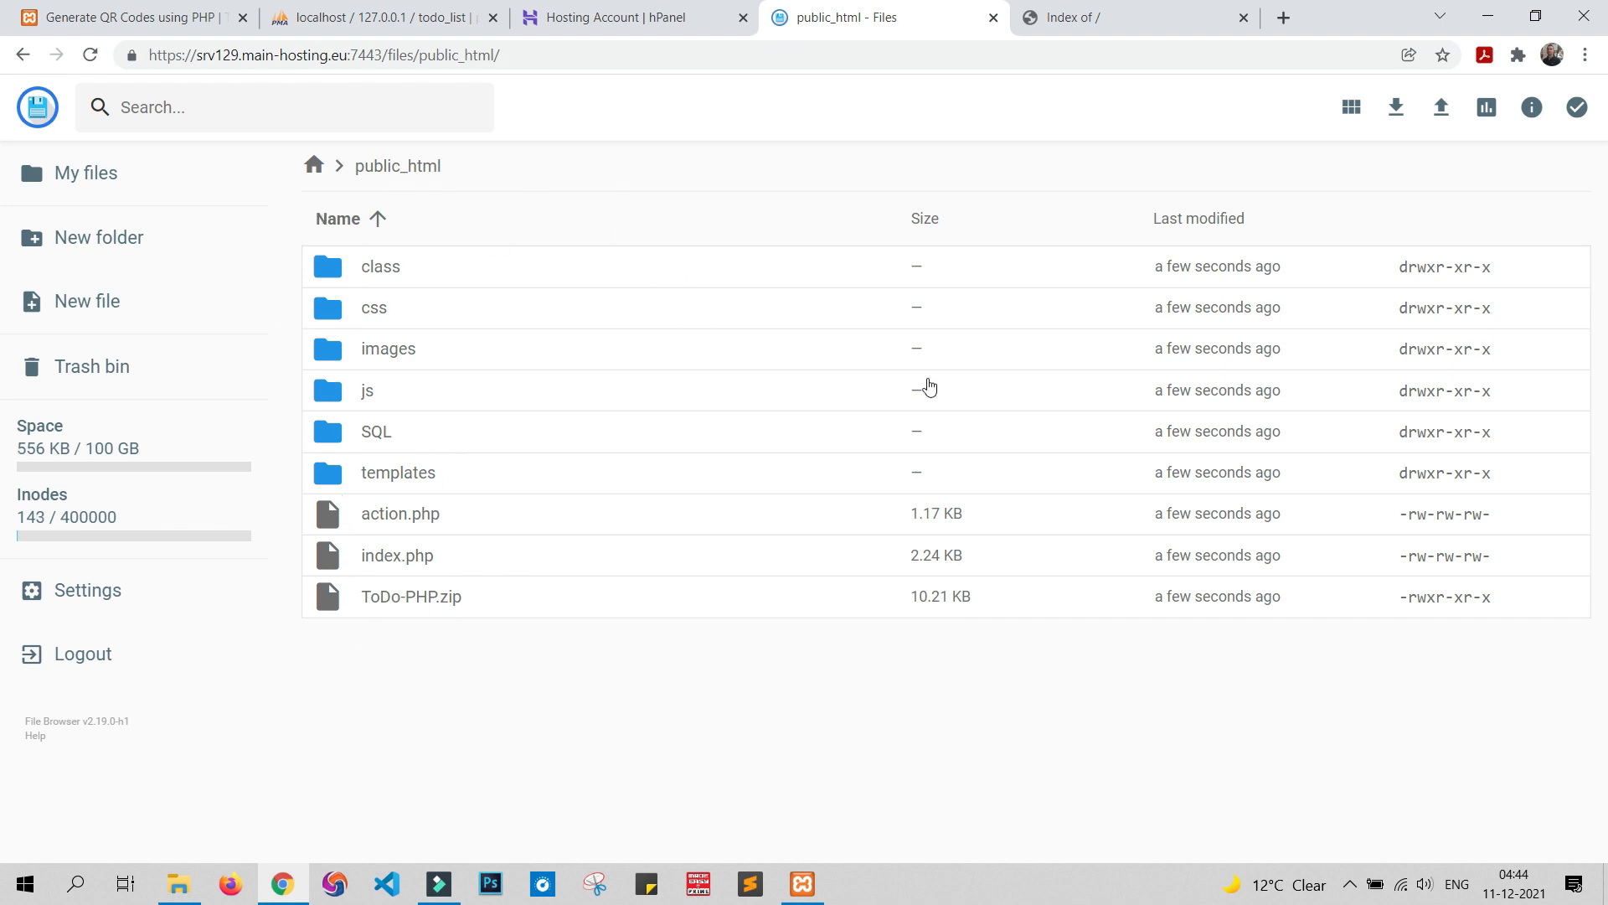
{"action": "left_click", "coordinate": [1072, 17]}
{"action": "left_click", "coordinate": [89, 59]}
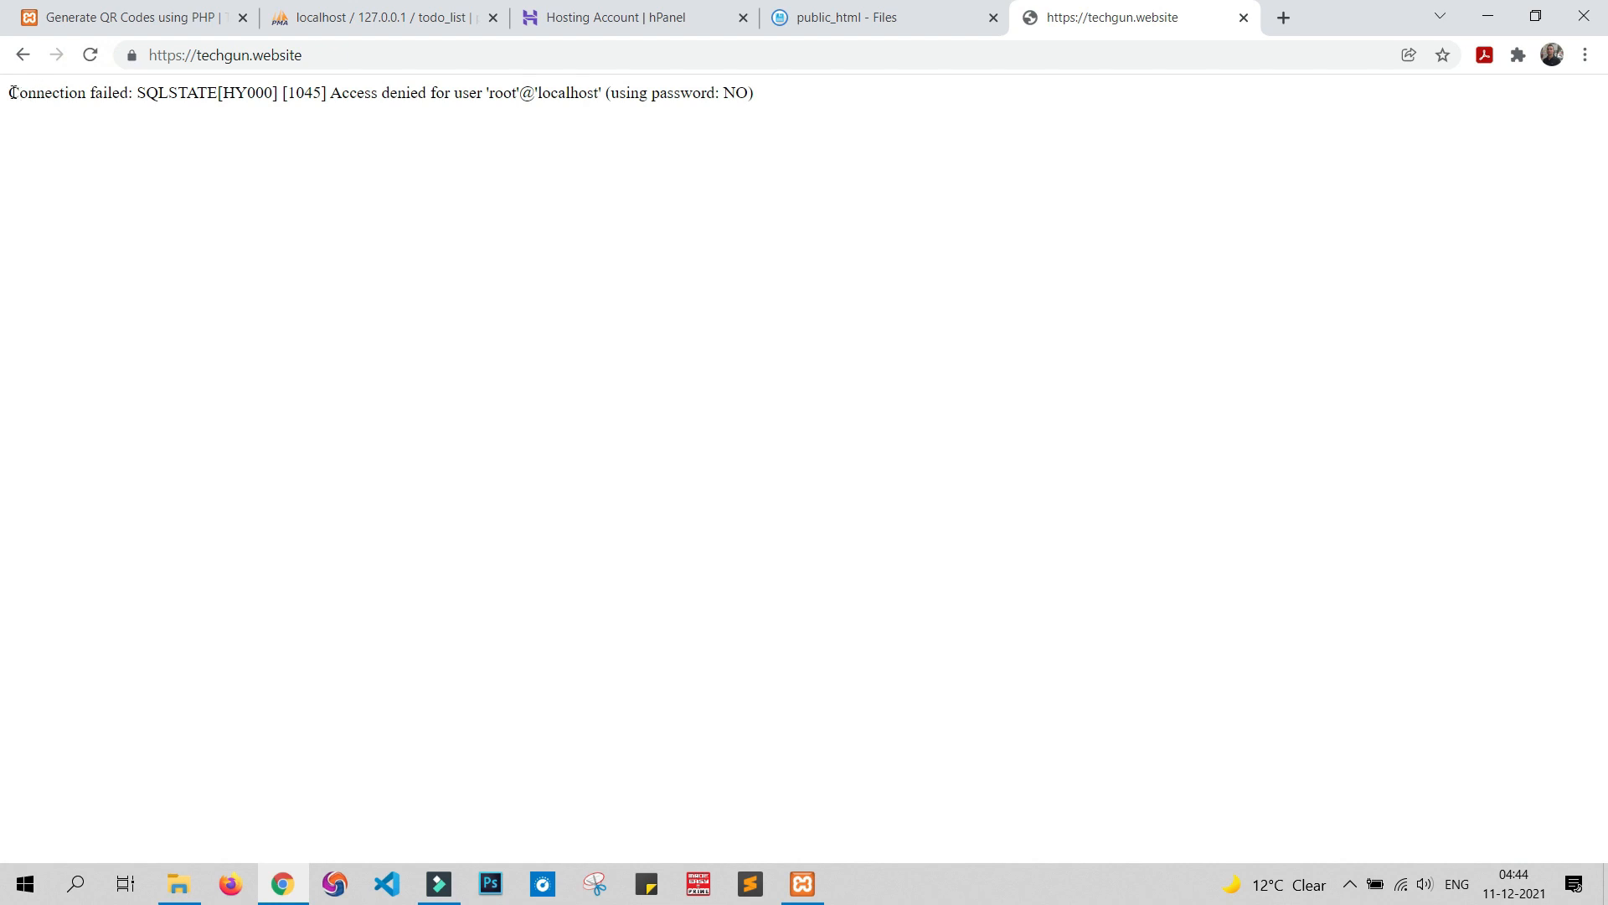
Inspect the 'Access denied' database error on techgun.website, then return to local phpMyAdmin's todo_list page
{"action": "left_click_drag", "start_coordinate": [11, 92], "coordinate": [785, 103]}
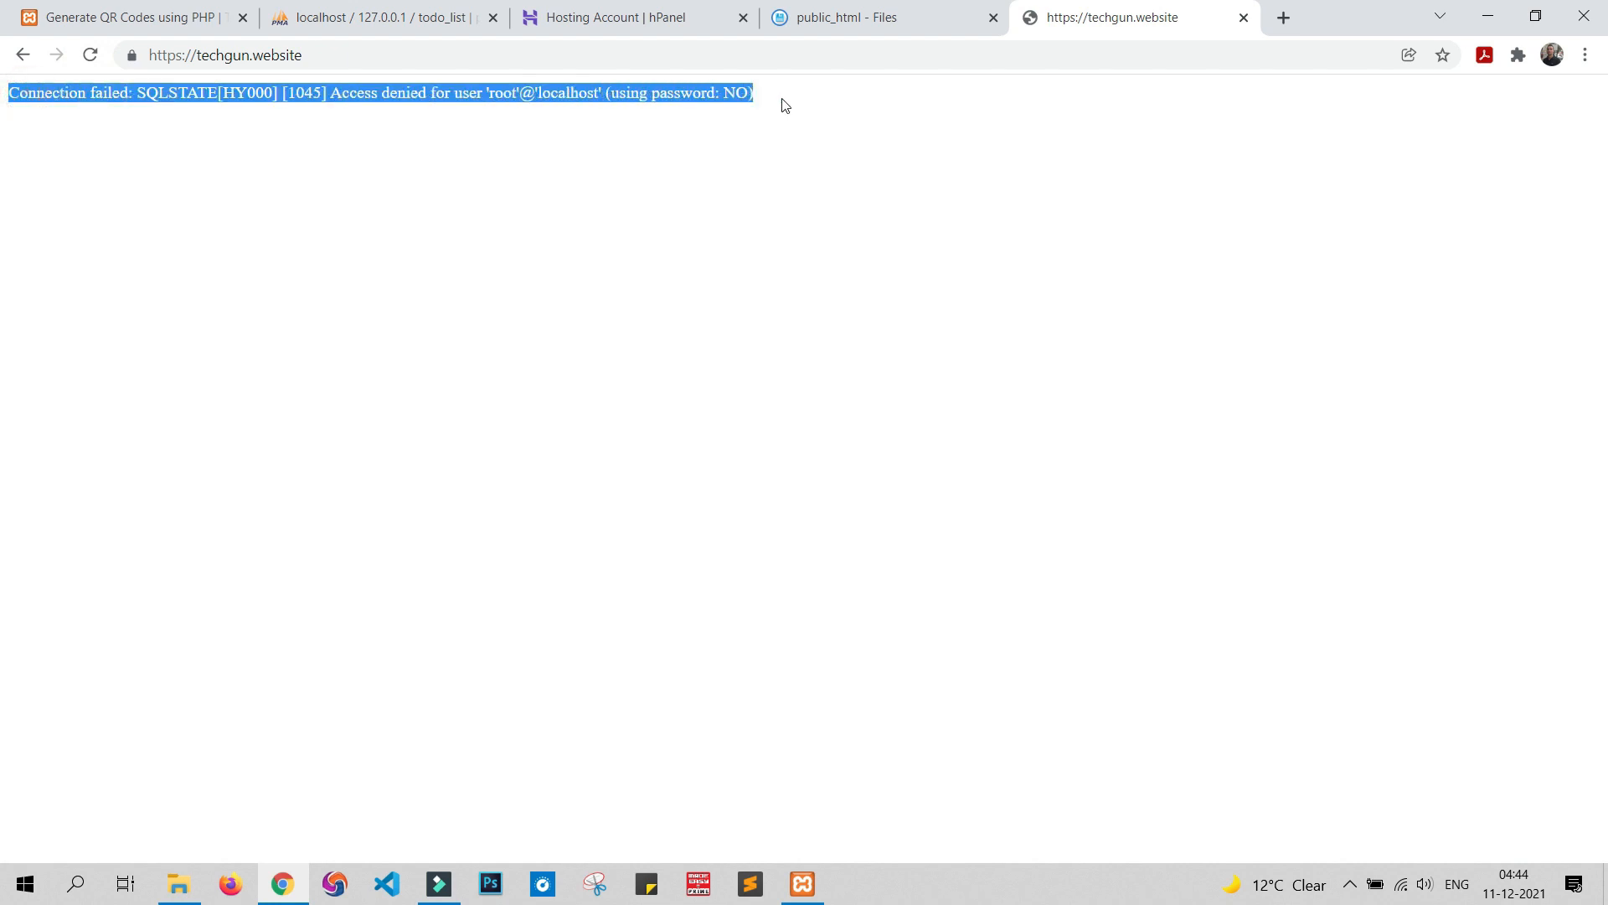
{"action": "left_click", "coordinate": [785, 104]}
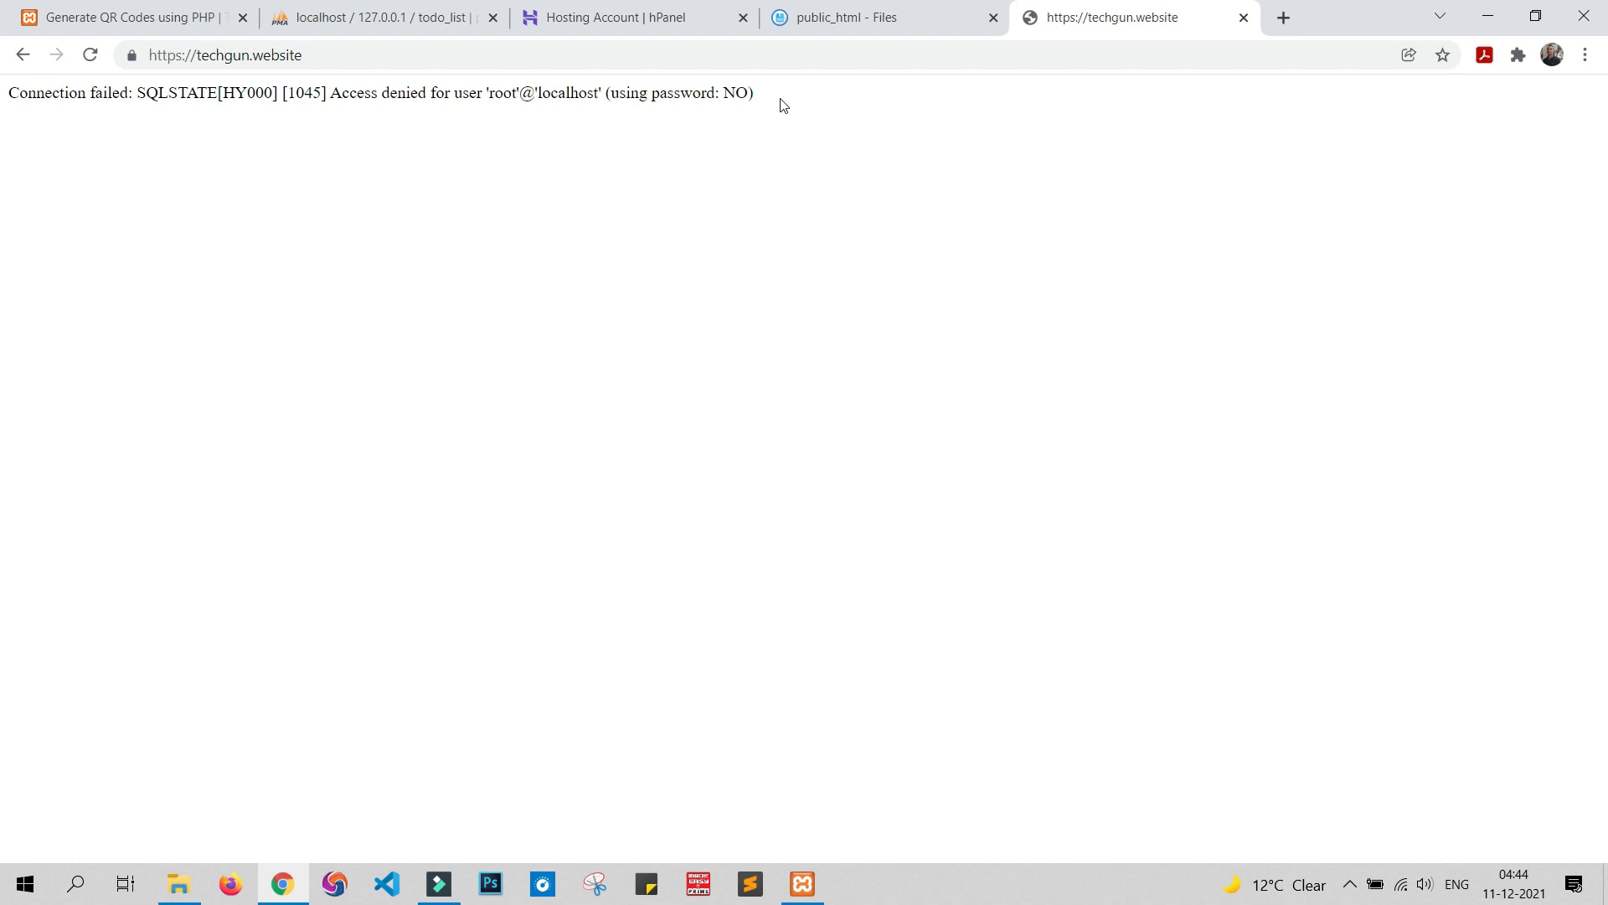
{"action": "left_click", "coordinate": [393, 17]}
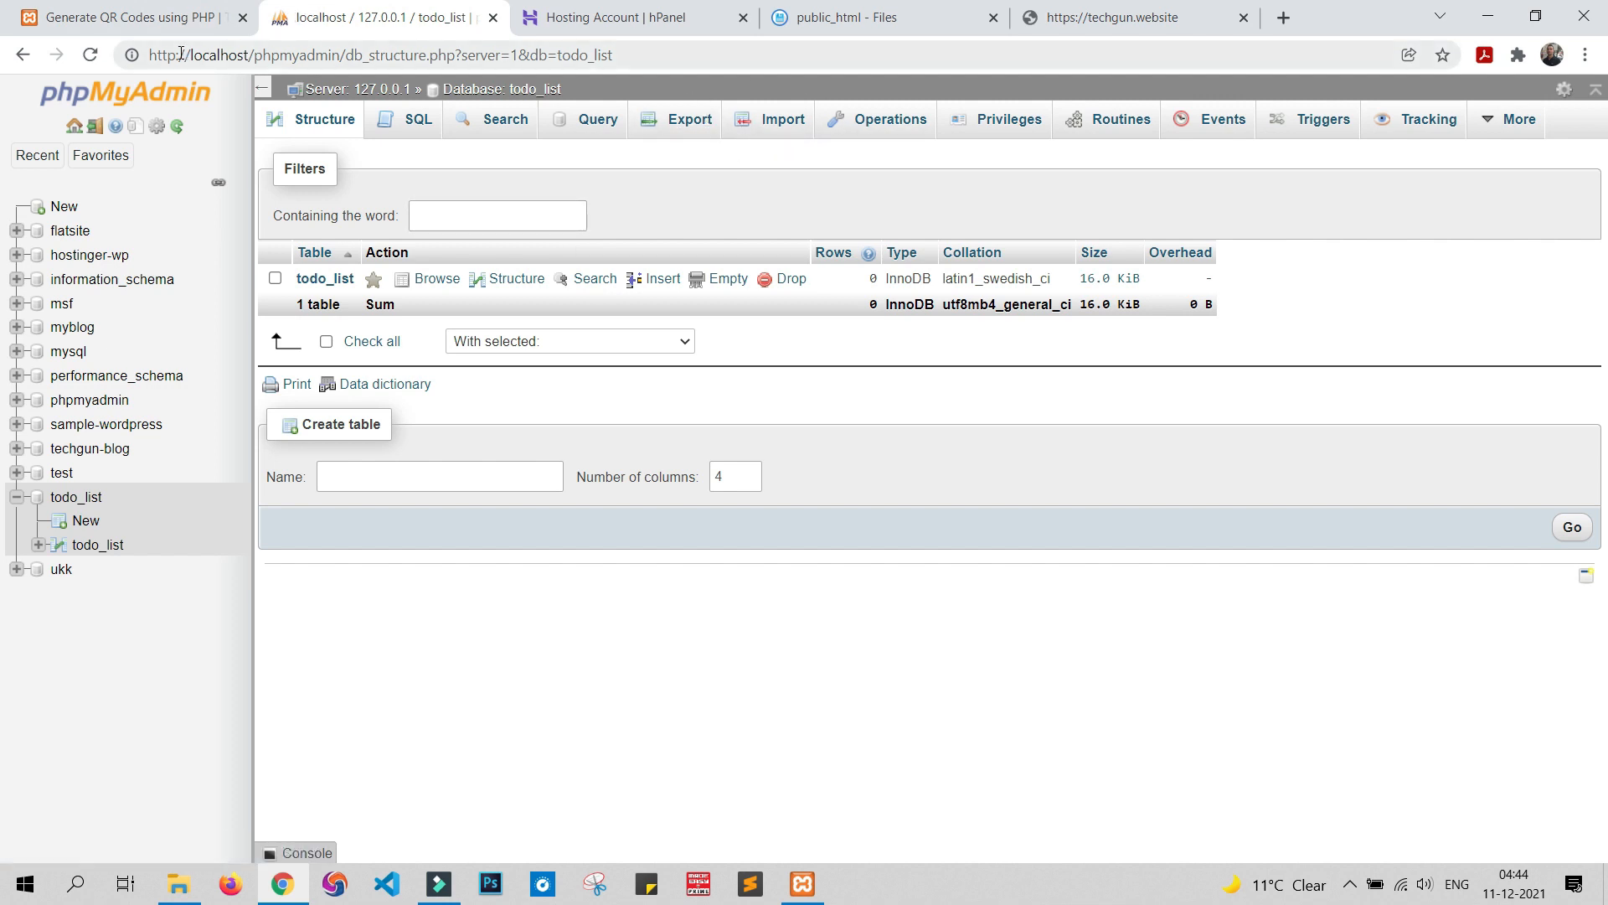
Export the local todo_list database as todo_list.sql using Quick SQL export
{"action": "left_click_drag", "start_coordinate": [154, 57], "coordinate": [637, 46]}
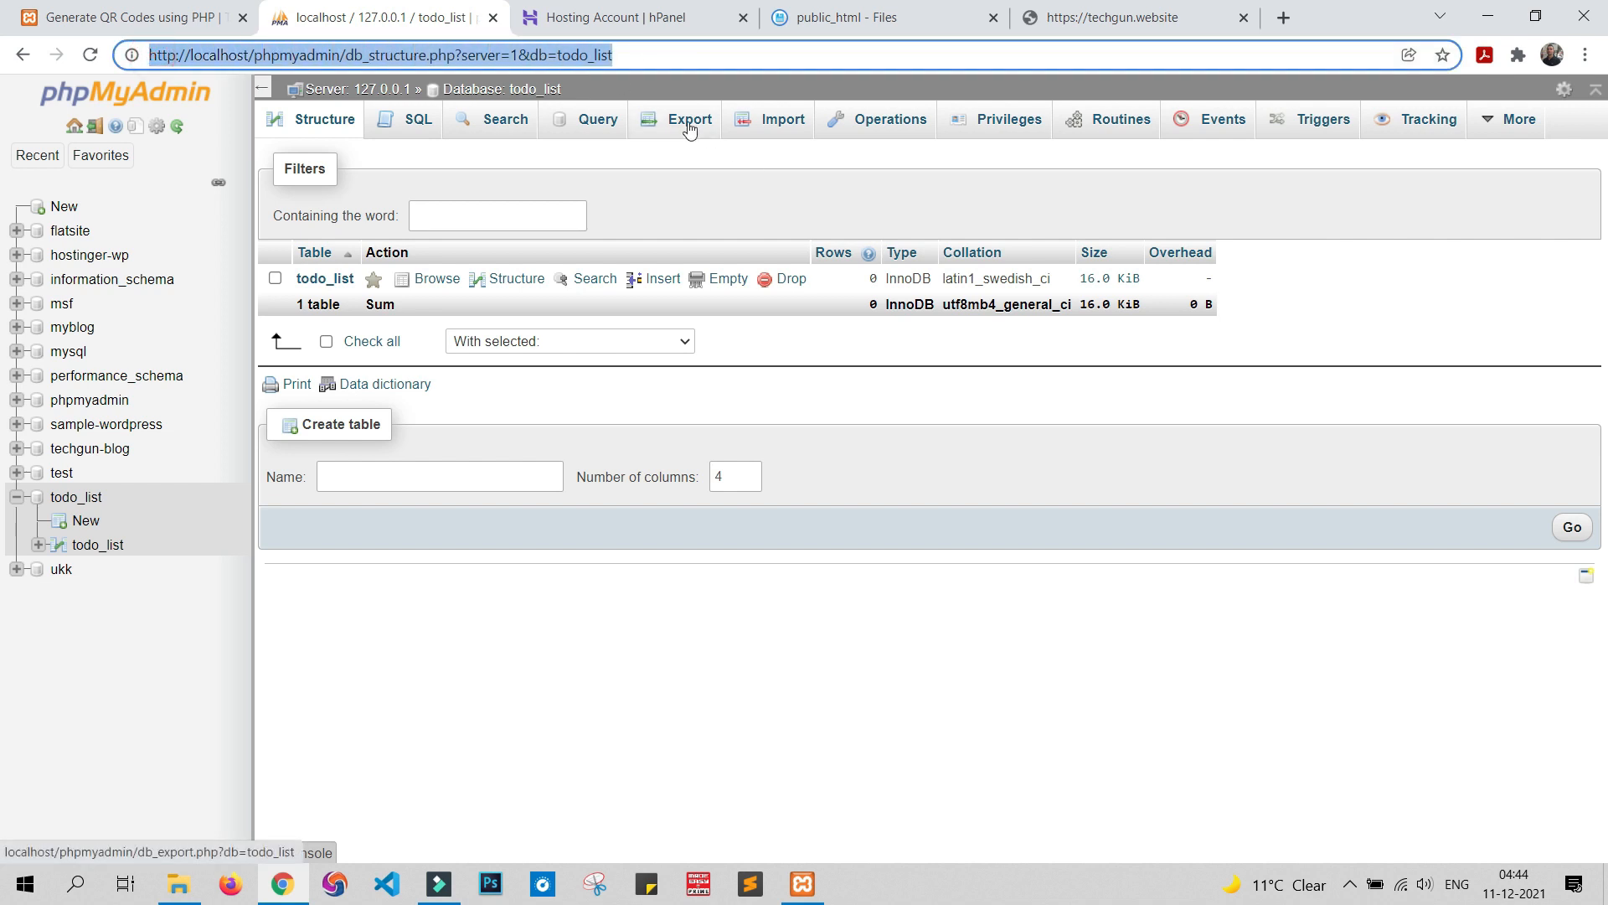
{"action": "left_click", "coordinate": [84, 499]}
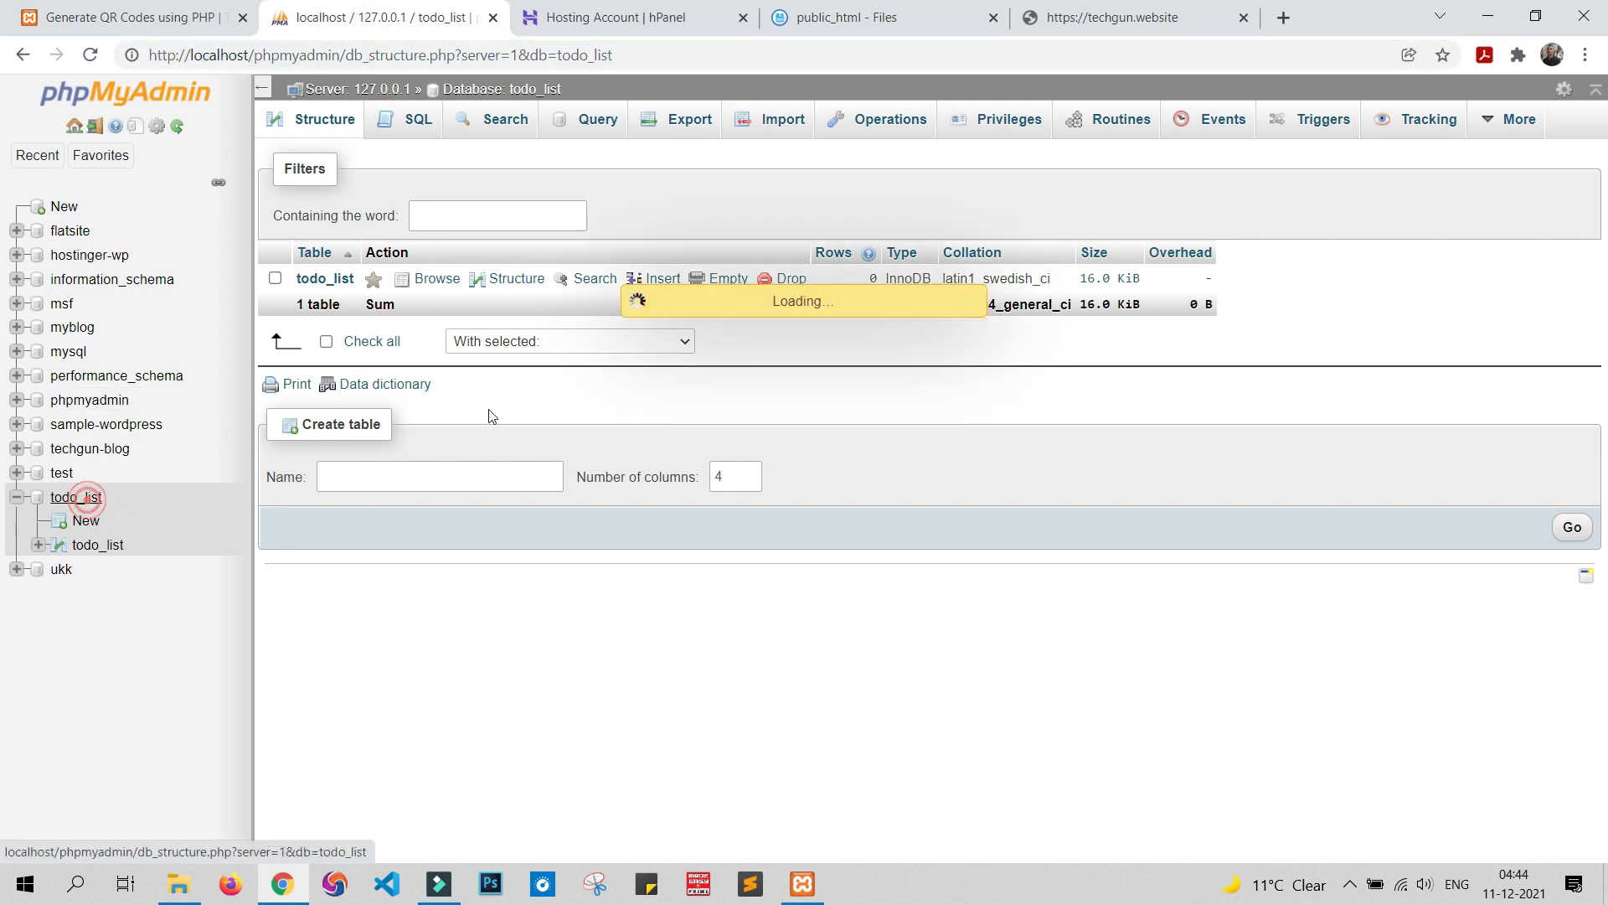
{"action": "left_click", "coordinate": [691, 122]}
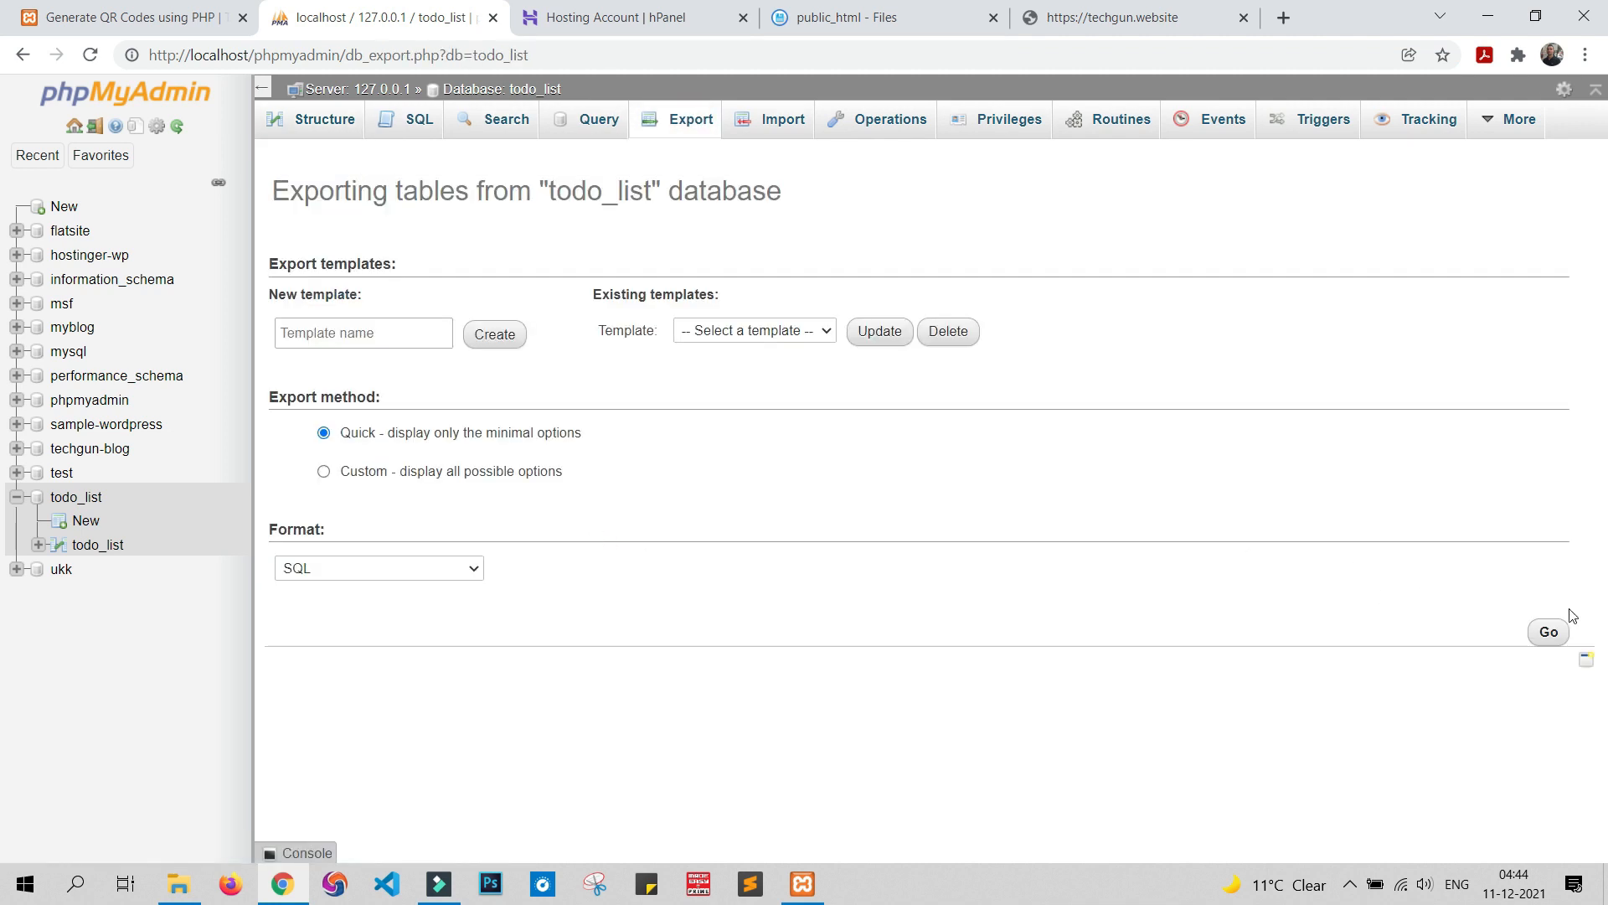
{"action": "left_click", "coordinate": [1548, 632]}
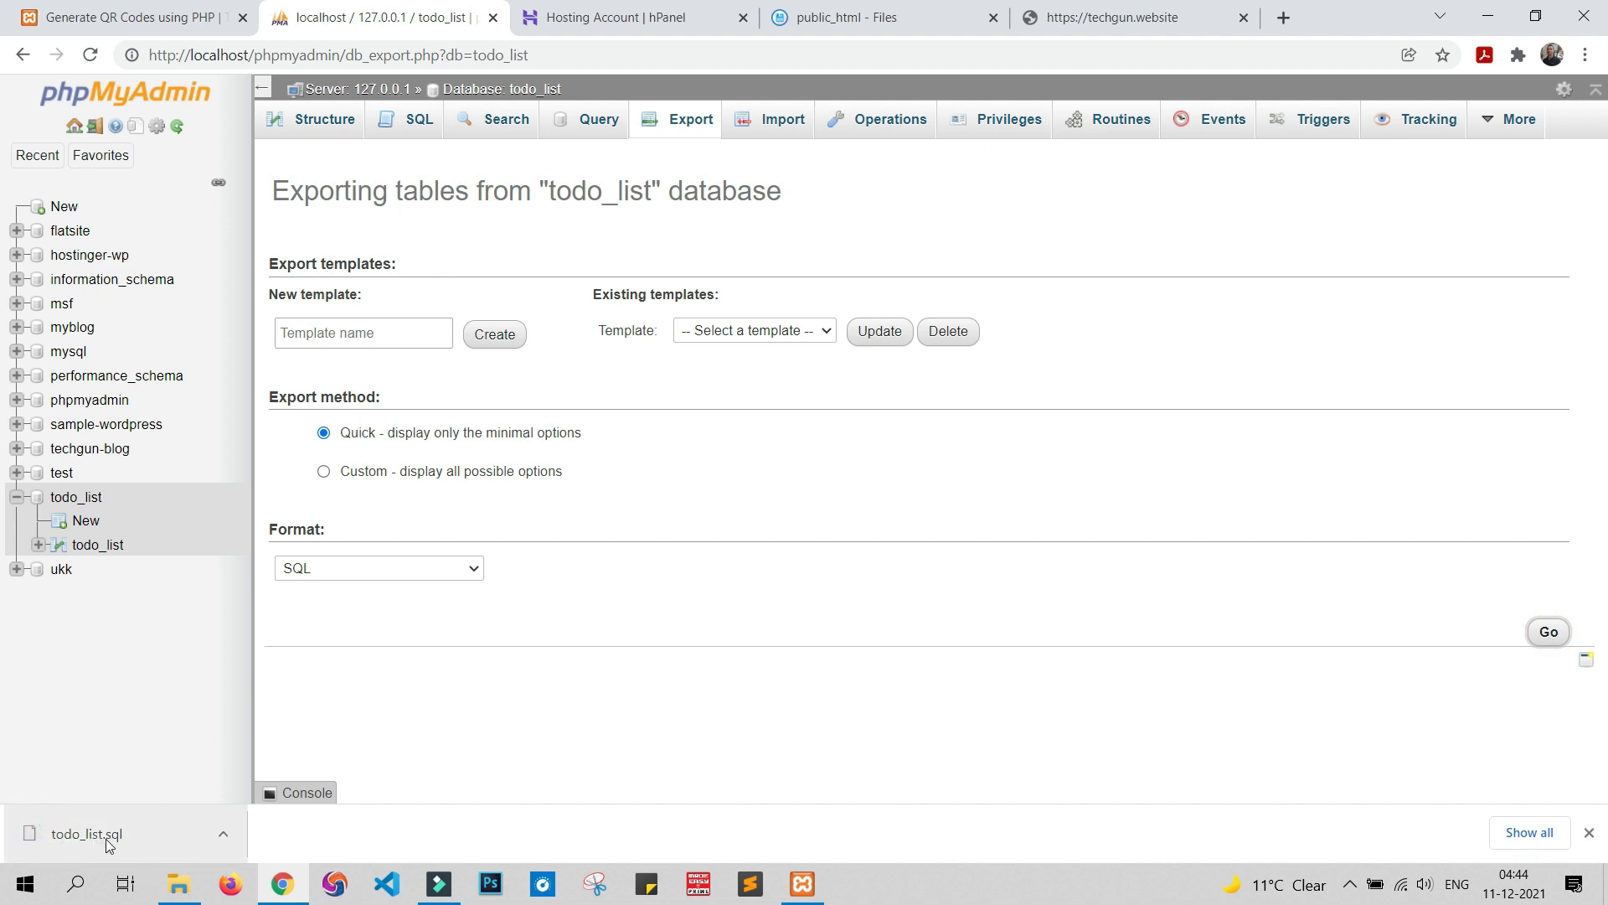
{"action": "left_click", "coordinate": [1588, 832]}
{"action": "left_click", "coordinate": [586, 20]}
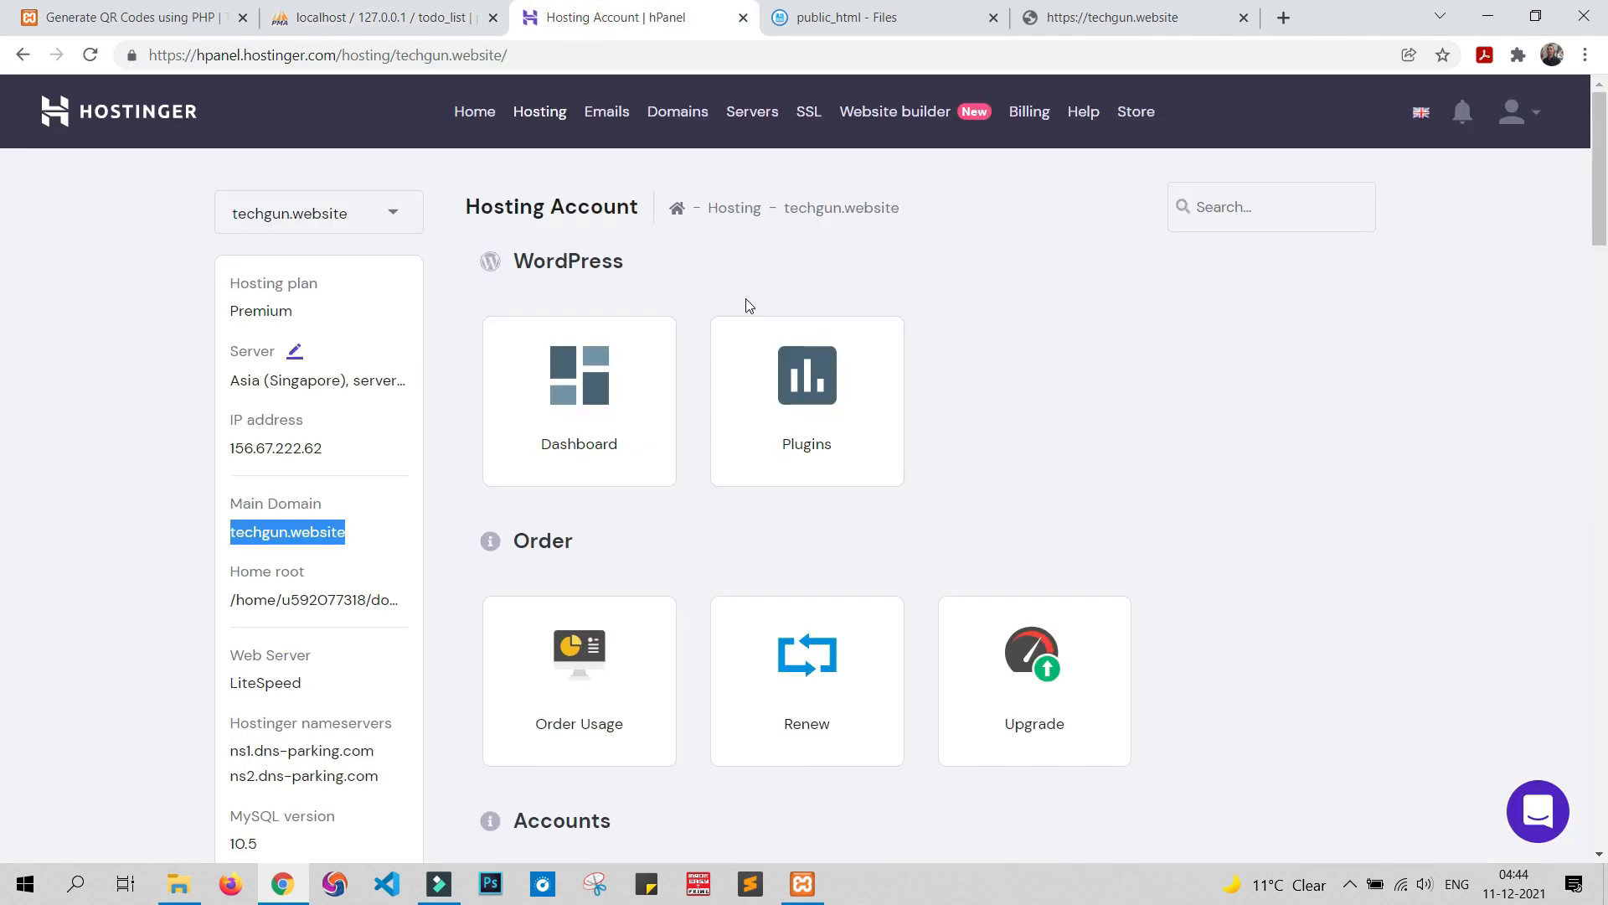
Check the uploaded website files in public_html and return to the hosting account overview
{"action": "left_click", "coordinate": [932, 23]}
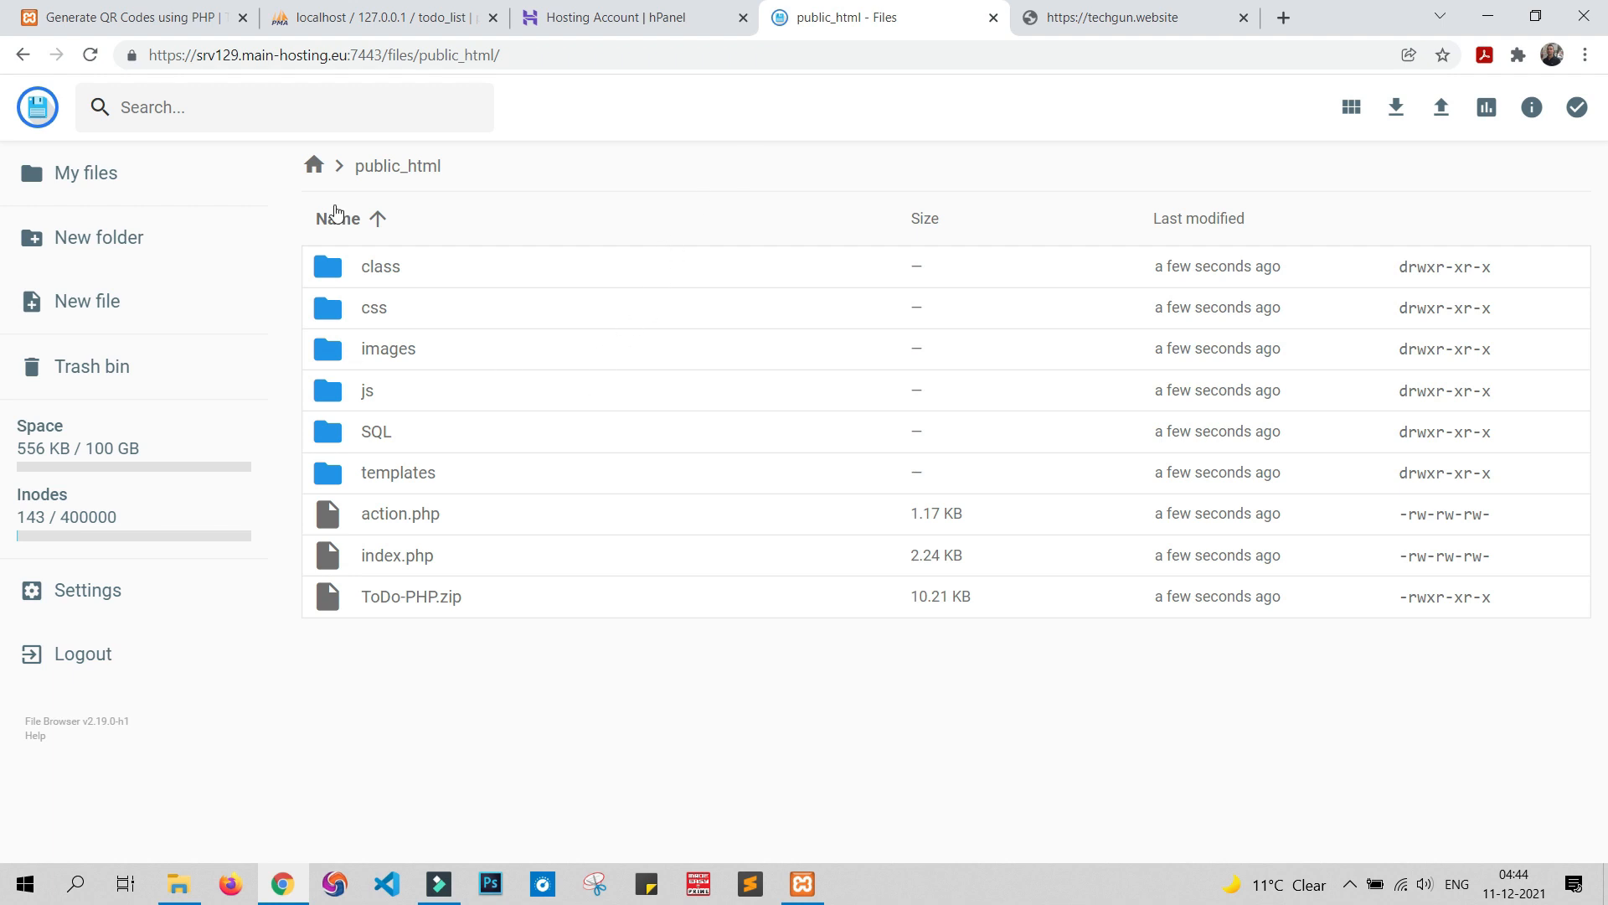
{"action": "left_click", "coordinate": [630, 6]}
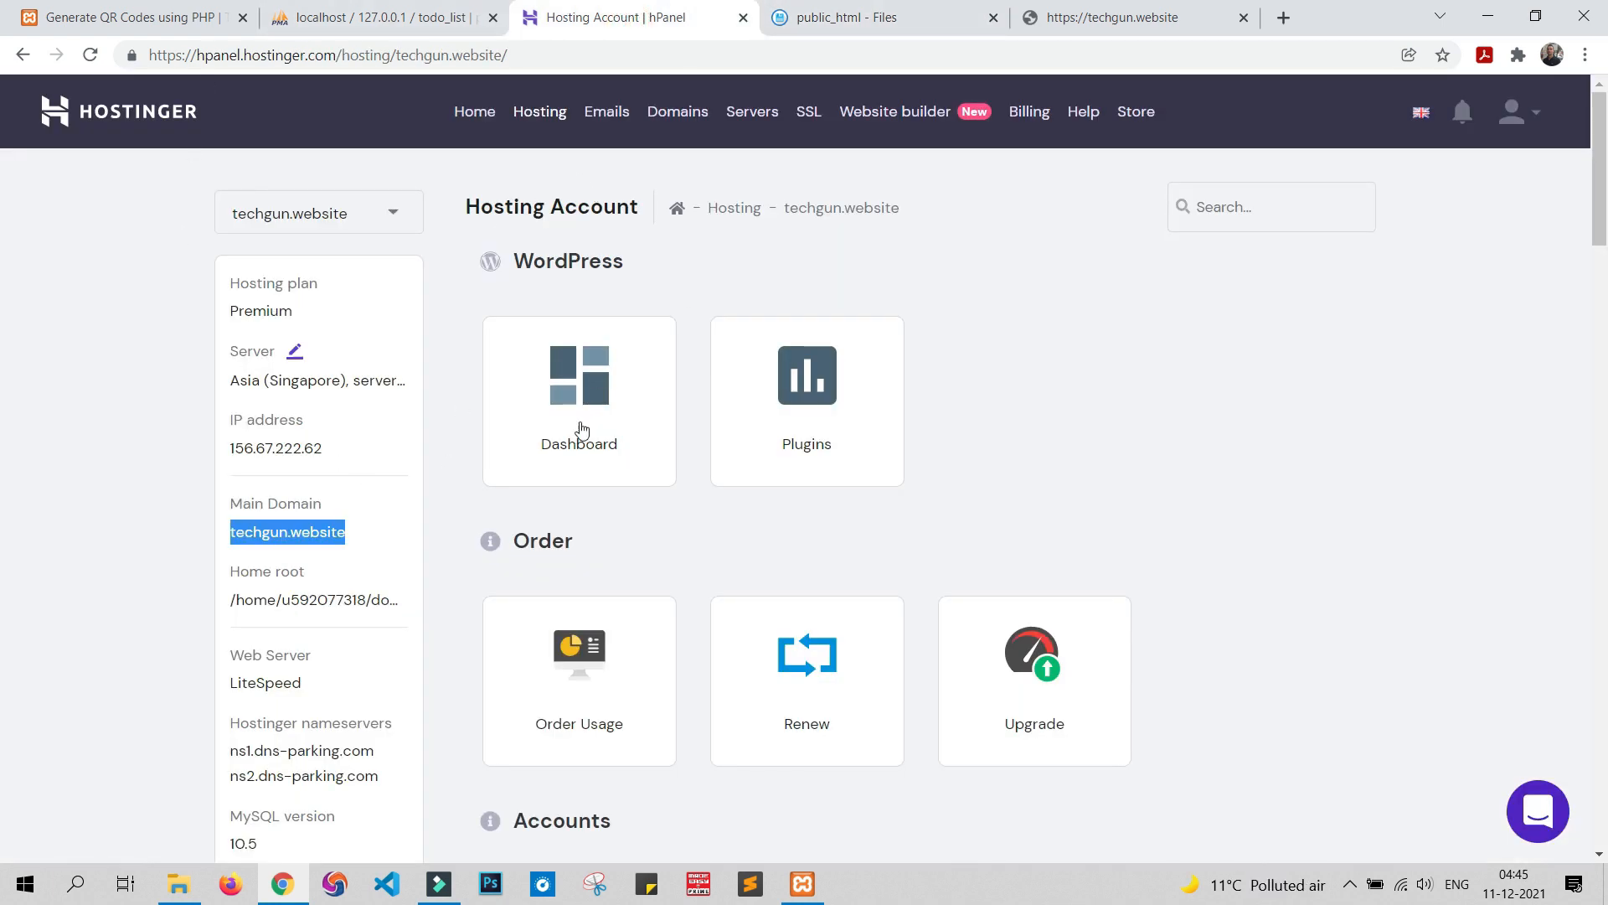
{"action": "scroll", "coordinate": [1294, 393], "scroll_direction": "down", "scroll_amount": 15}
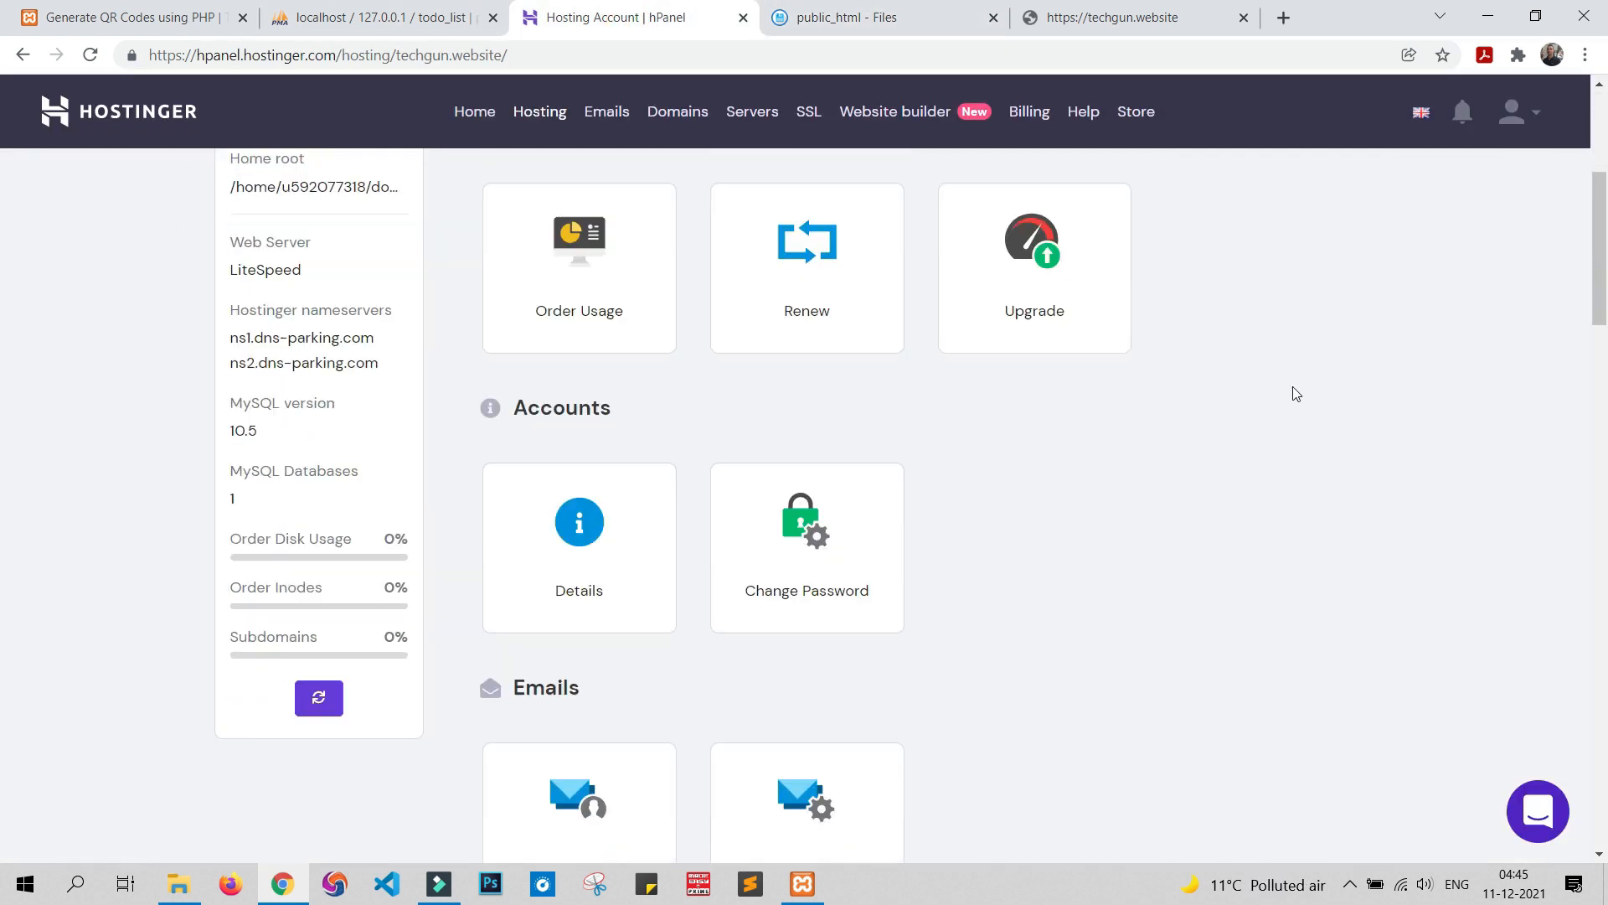
{"action": "scroll", "coordinate": [1303, 399], "scroll_direction": "down", "scroll_amount": 10}
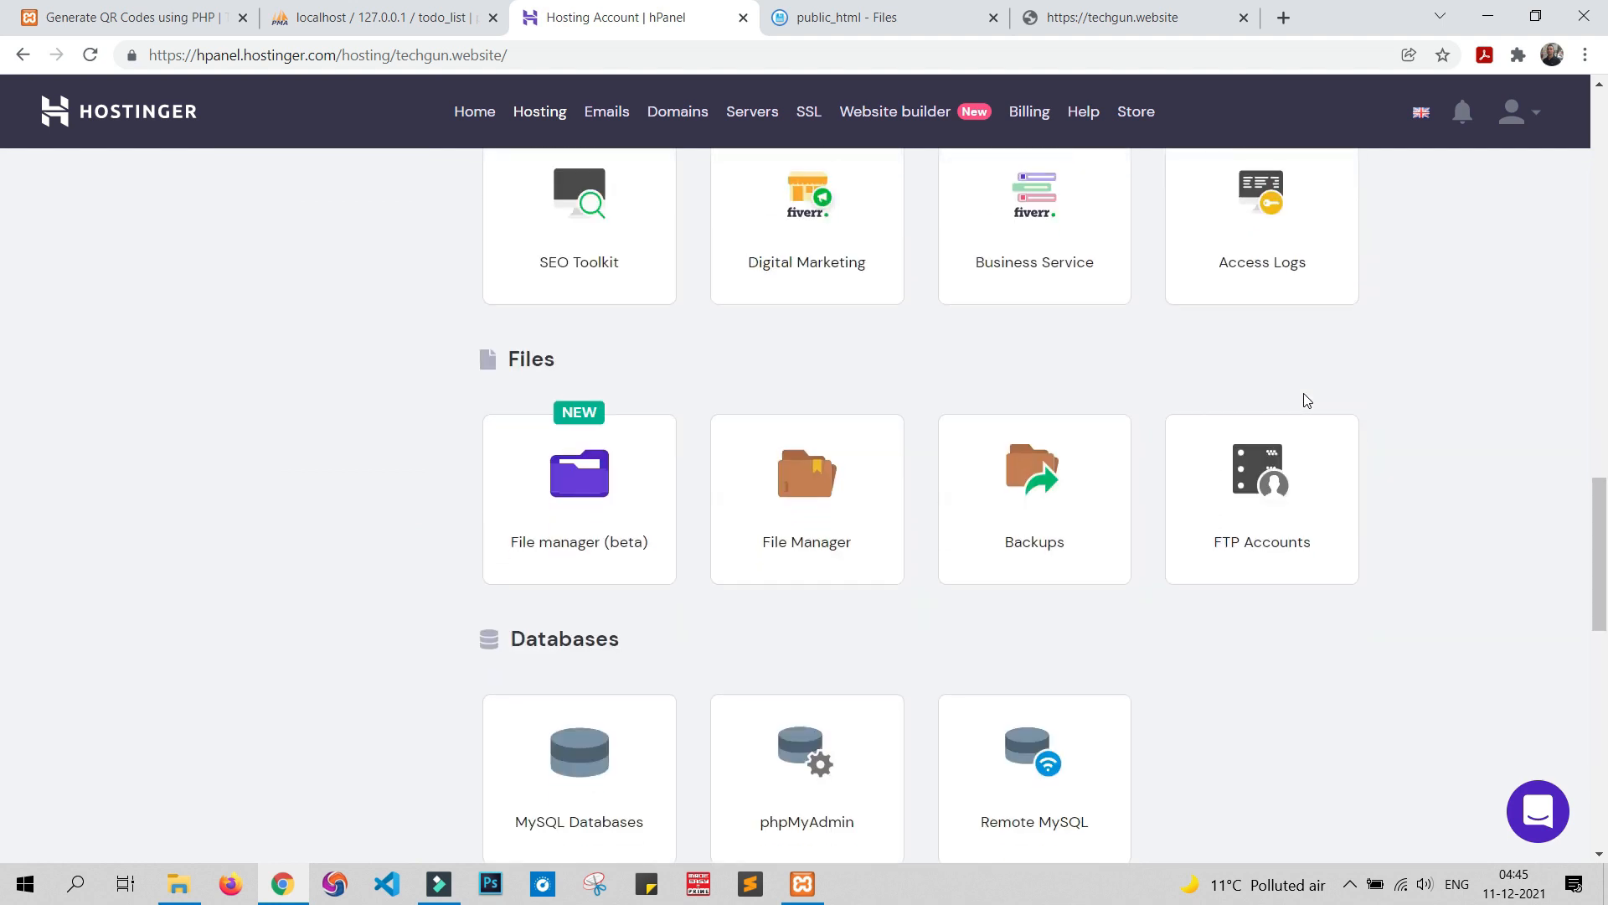
{"action": "scroll", "coordinate": [487, 219], "scroll_direction": "up", "scroll_amount": 1}
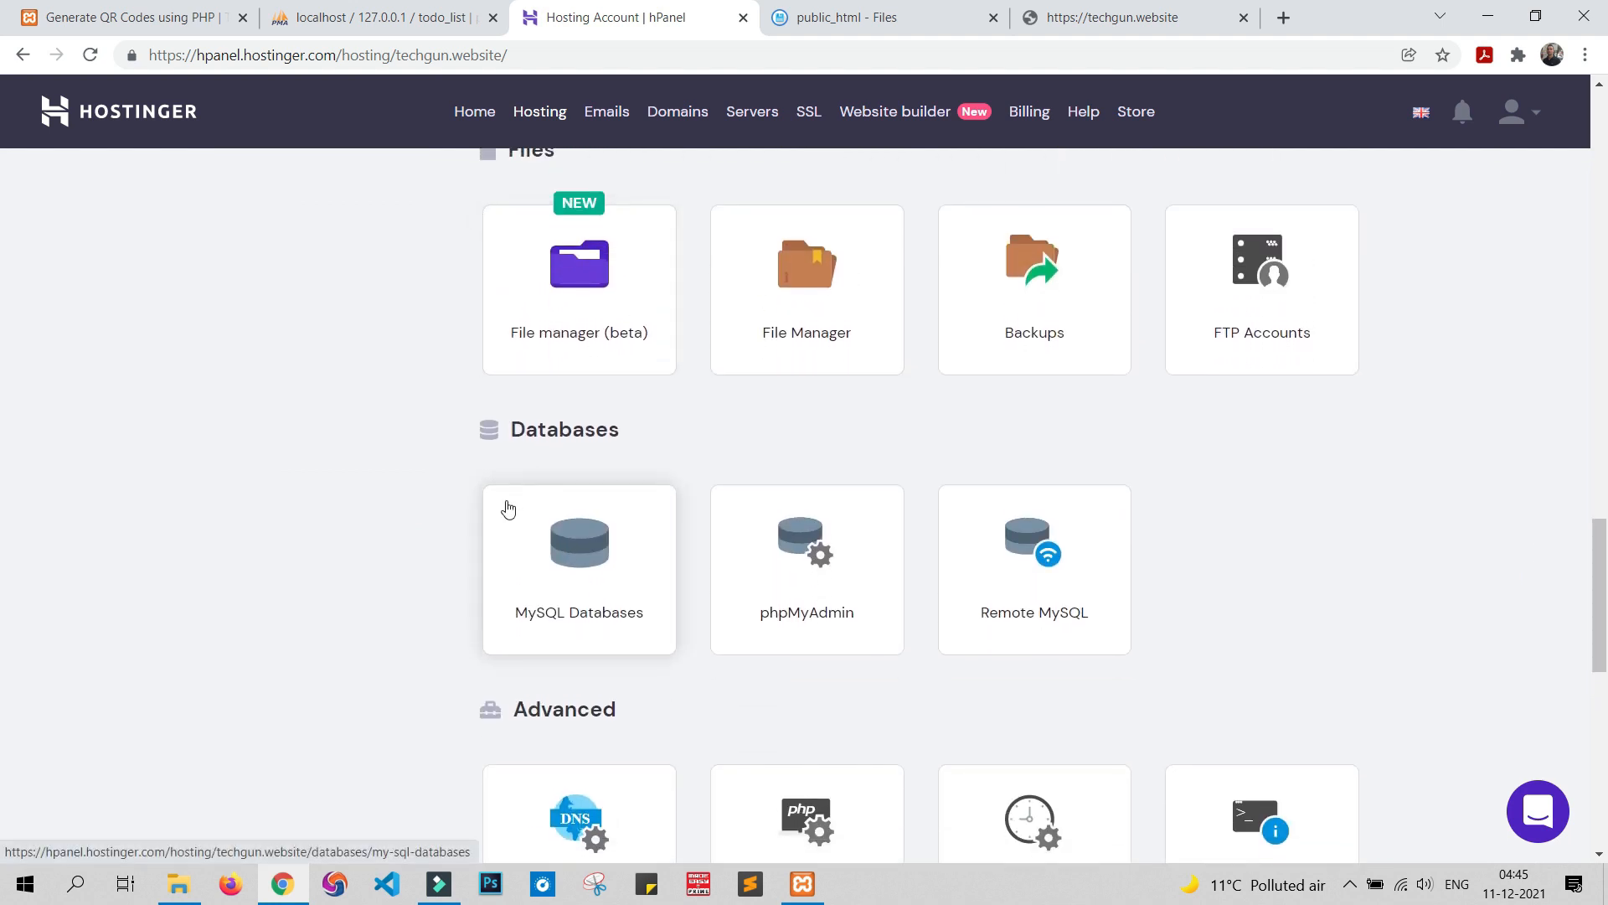
Create a MySQL database named todo with user admin and a password
{"action": "left_click", "coordinate": [592, 570]}
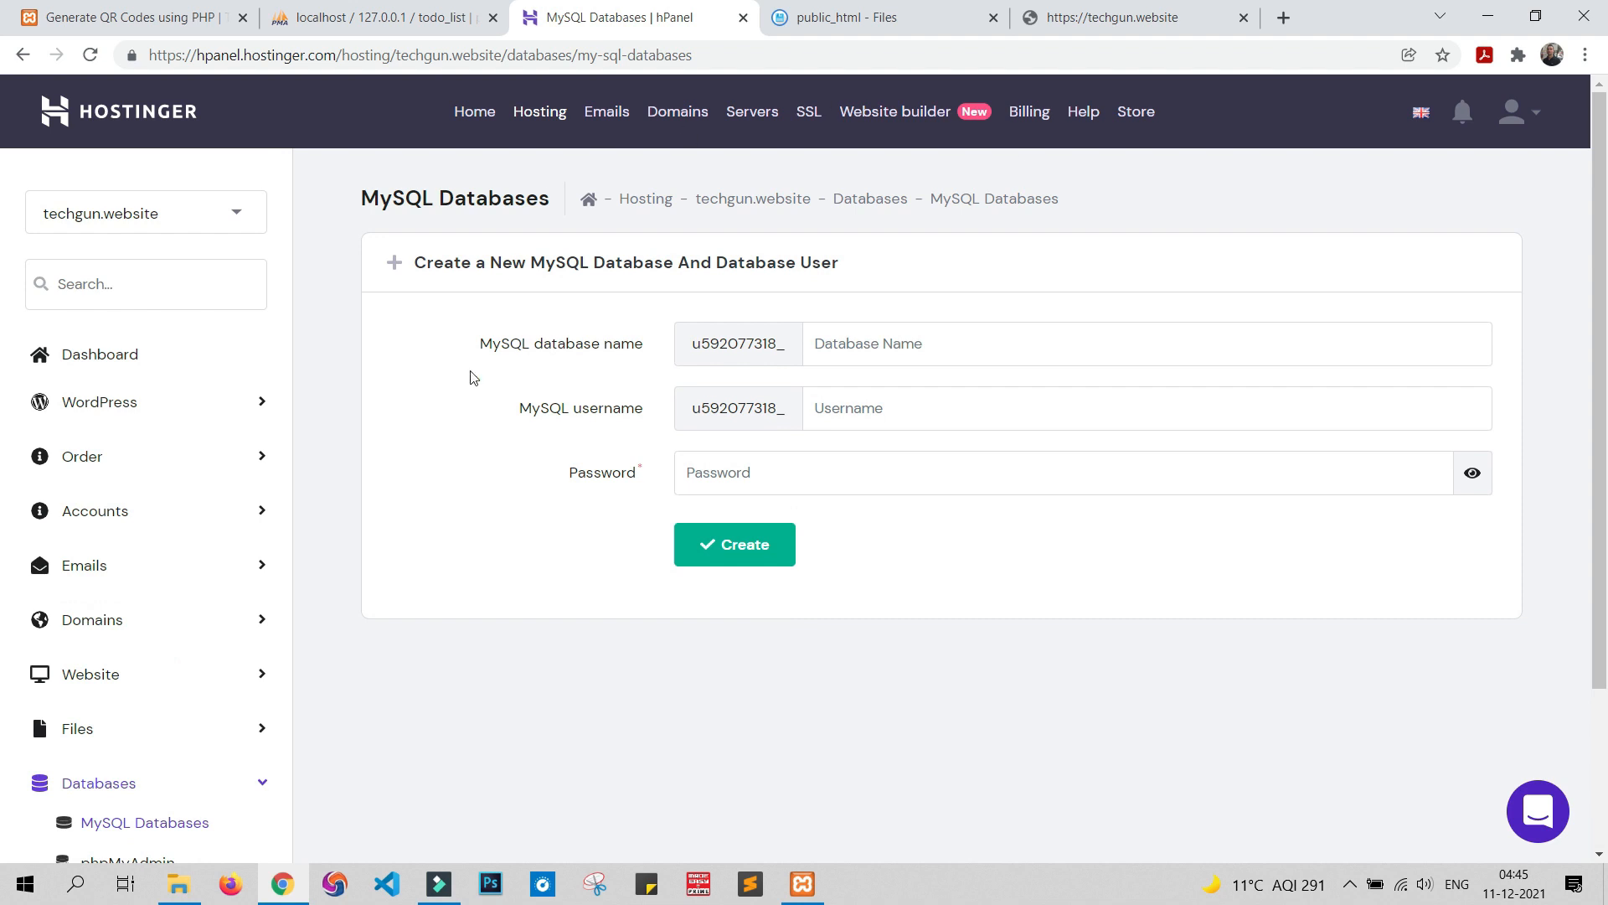
{"action": "left_click", "coordinate": [941, 347]}
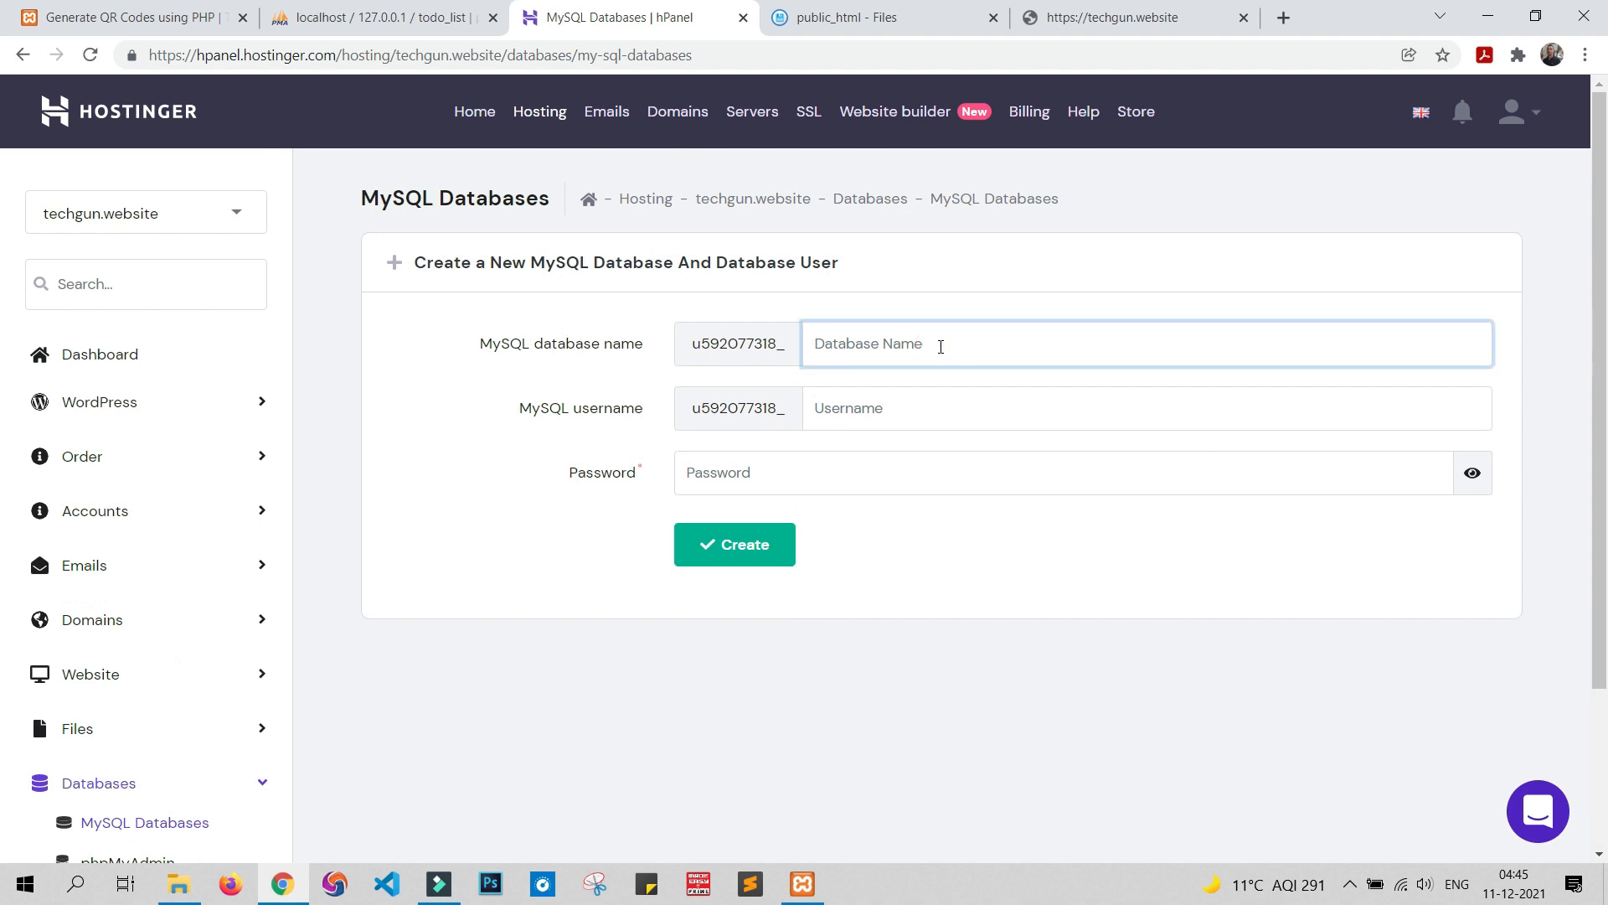
{"action": "type", "text": "todo"}
{"action": "left_click", "coordinate": [859, 415]}
{"action": "type", "text": "admin"}
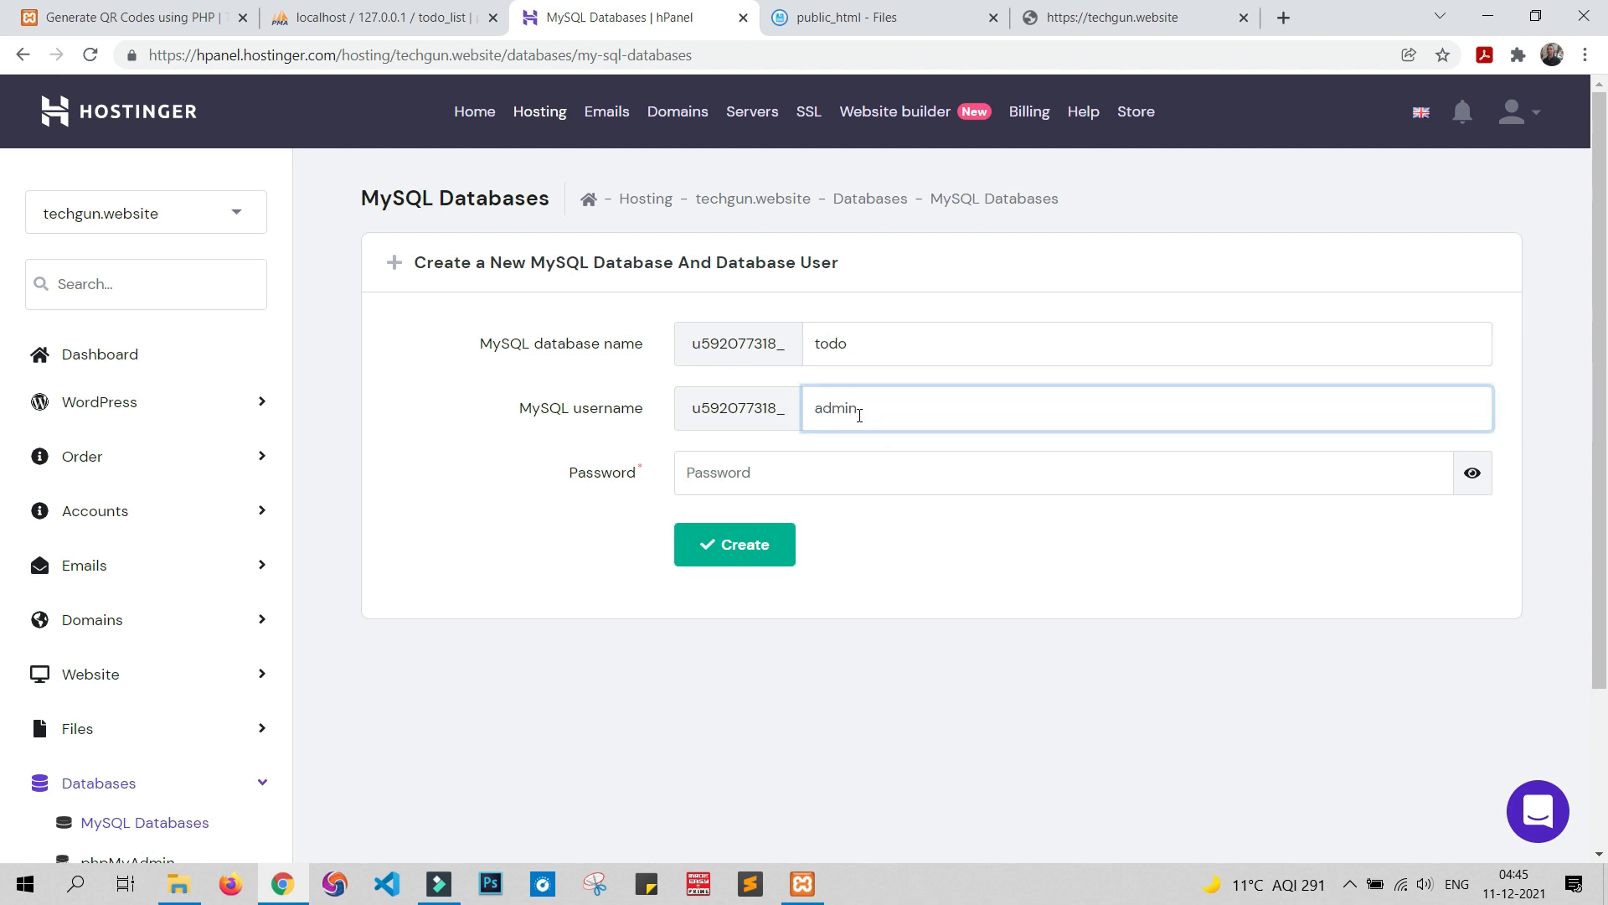
{"action": "left_click", "coordinate": [758, 480]}
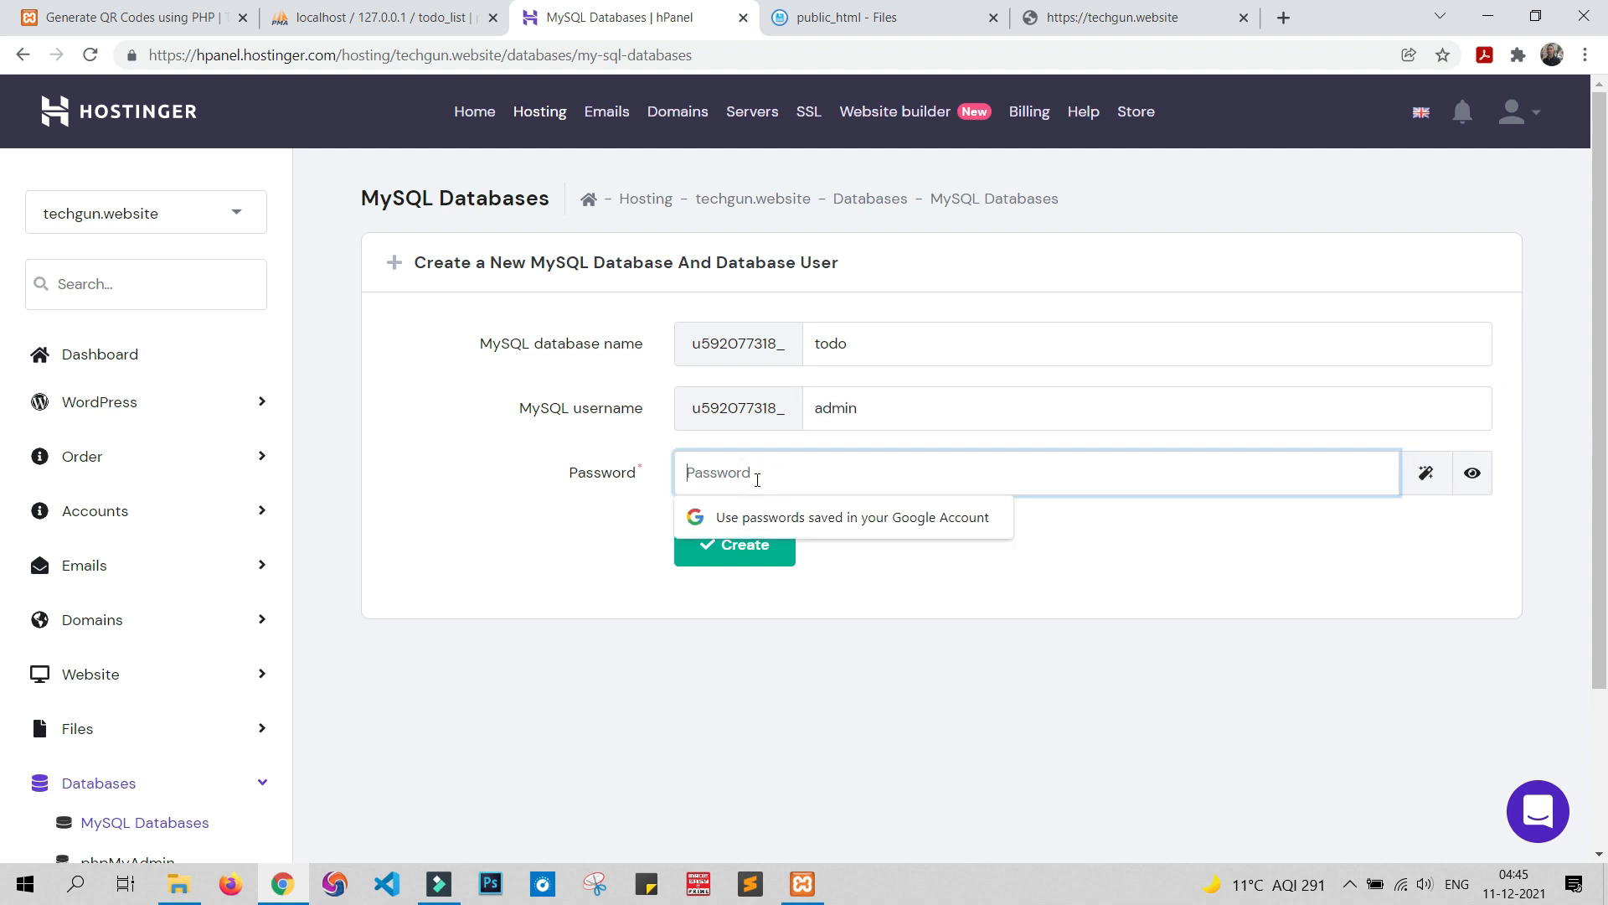
{"action": "type", "text": "•"}
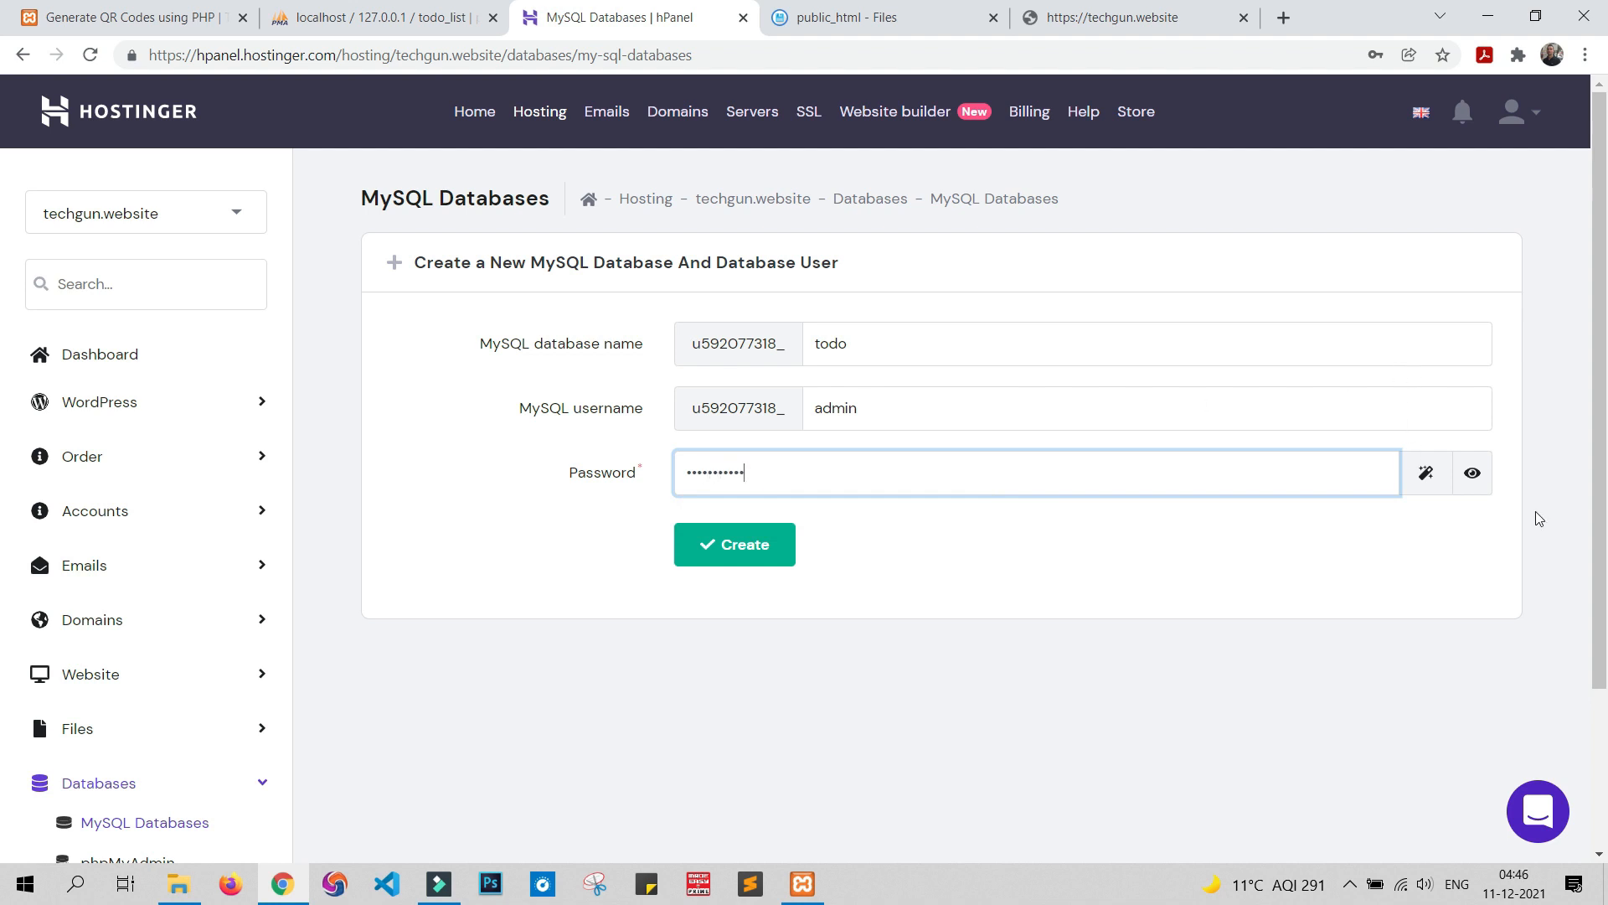
{"action": "left_click", "coordinate": [1473, 472]}
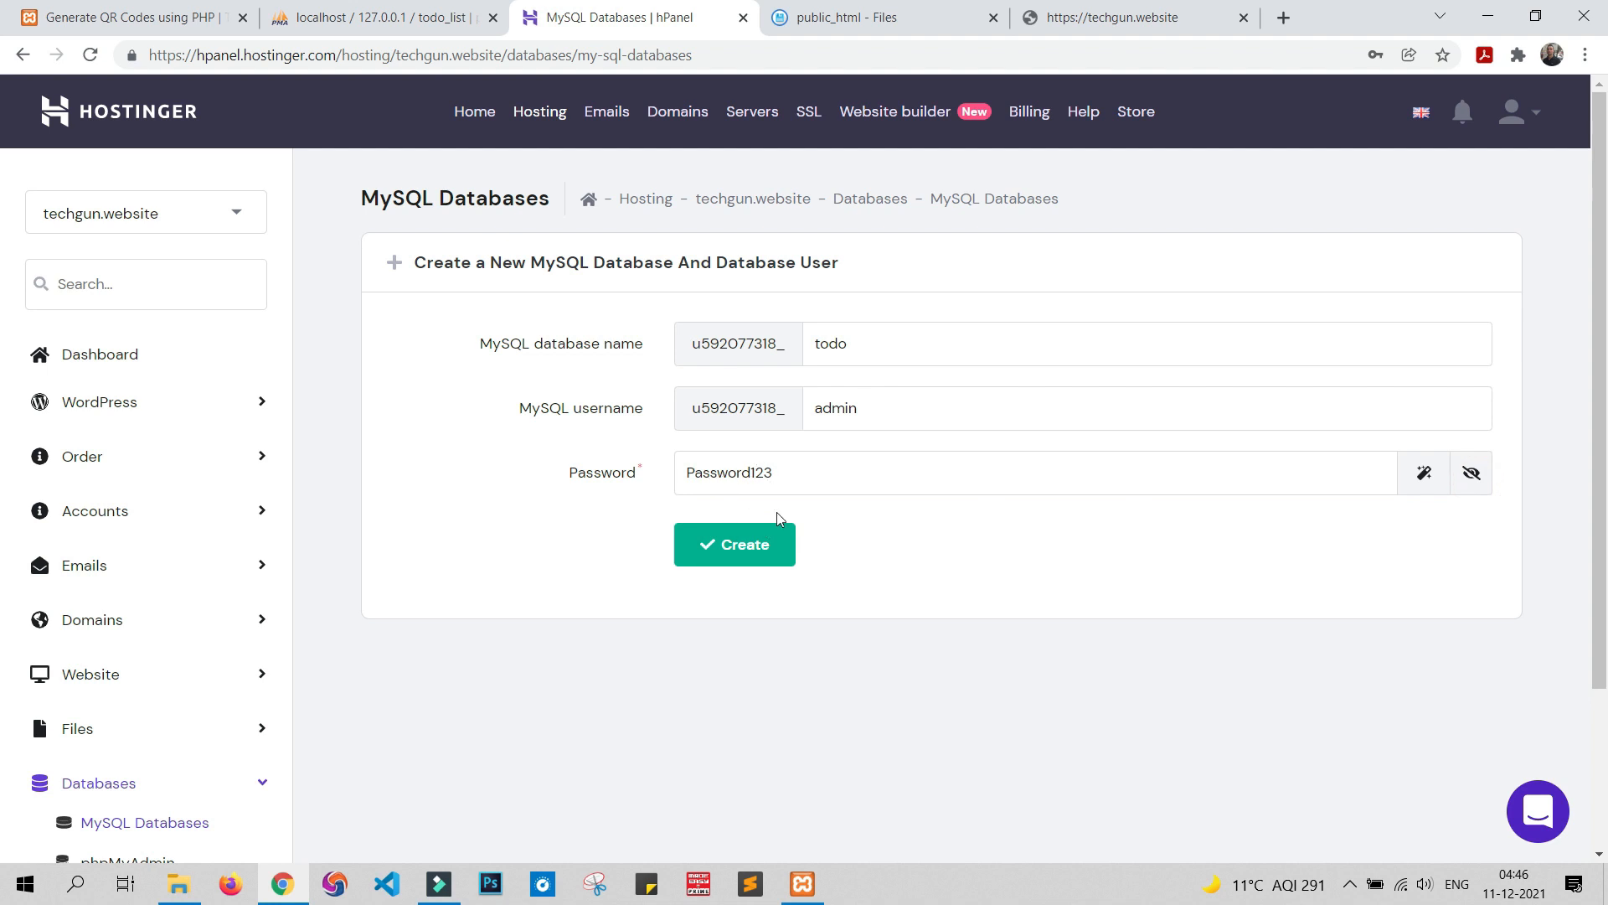
{"action": "left_click", "coordinate": [708, 553]}
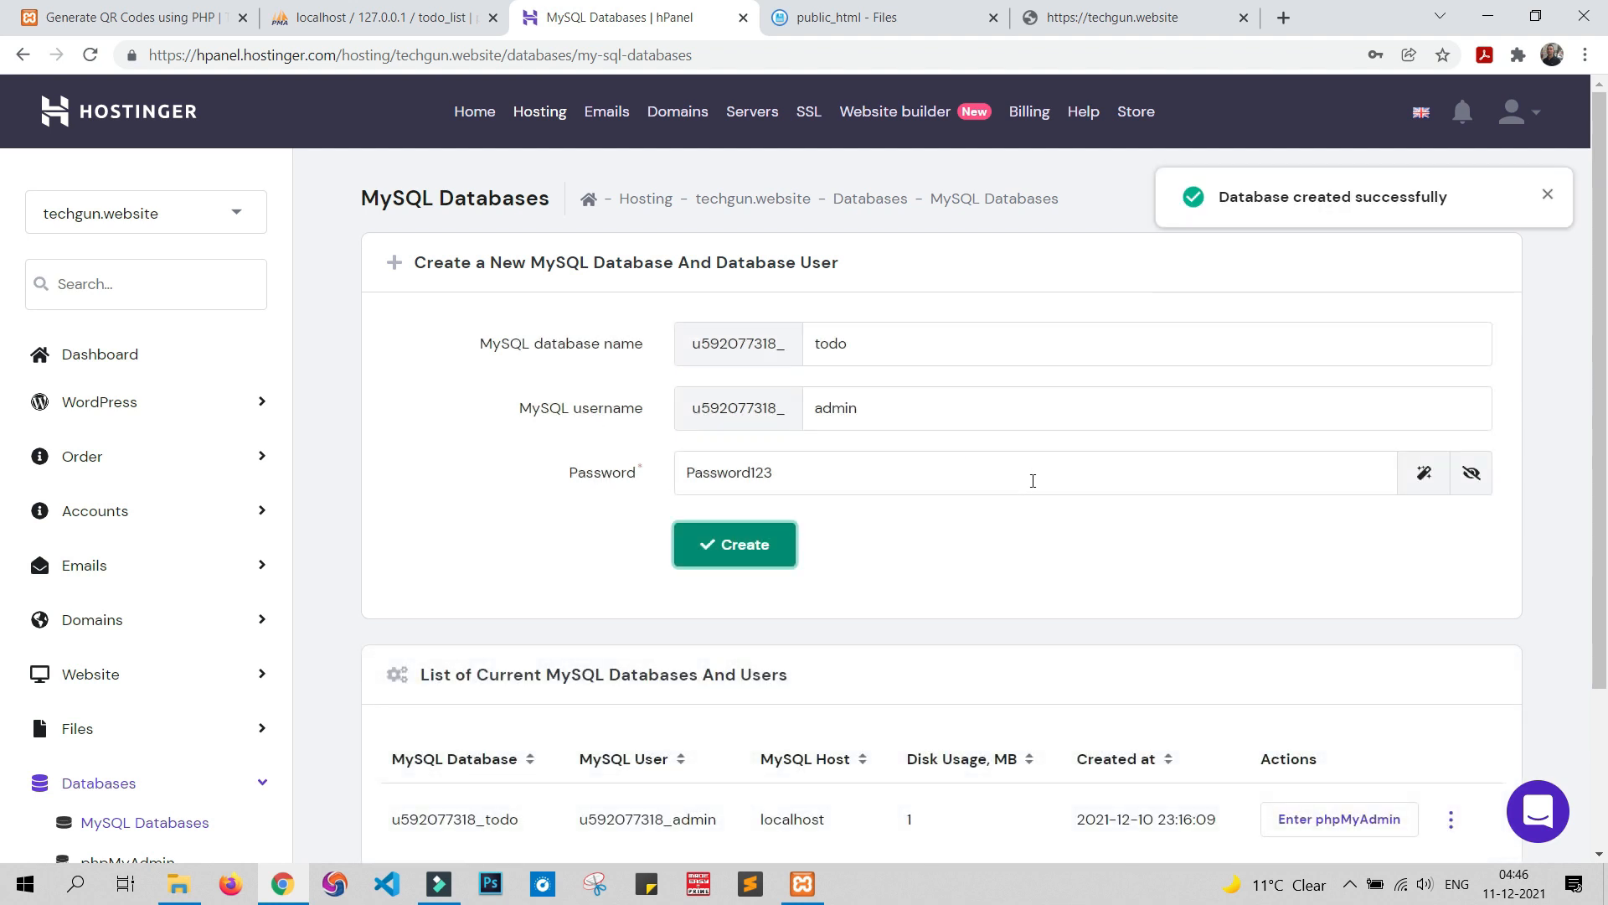
Open the new u592077318_todo database's phpMyAdmin in a new tab
{"action": "scroll", "coordinate": [1033, 481], "scroll_direction": "down", "scroll_amount": 3}
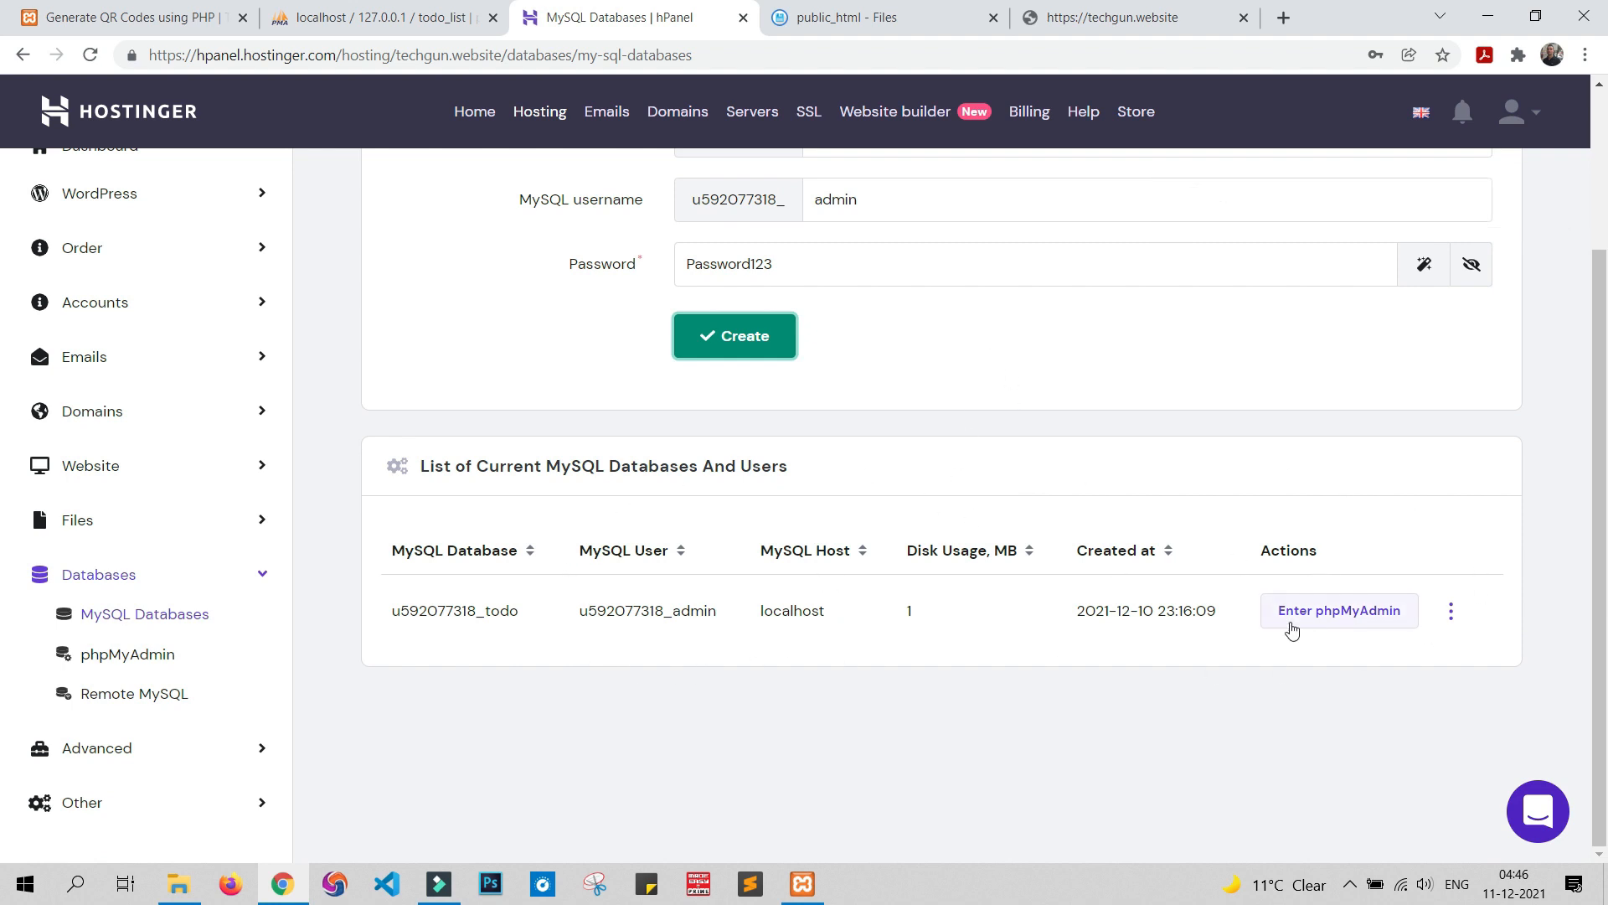
{"action": "left_click", "coordinate": [333, 14]}
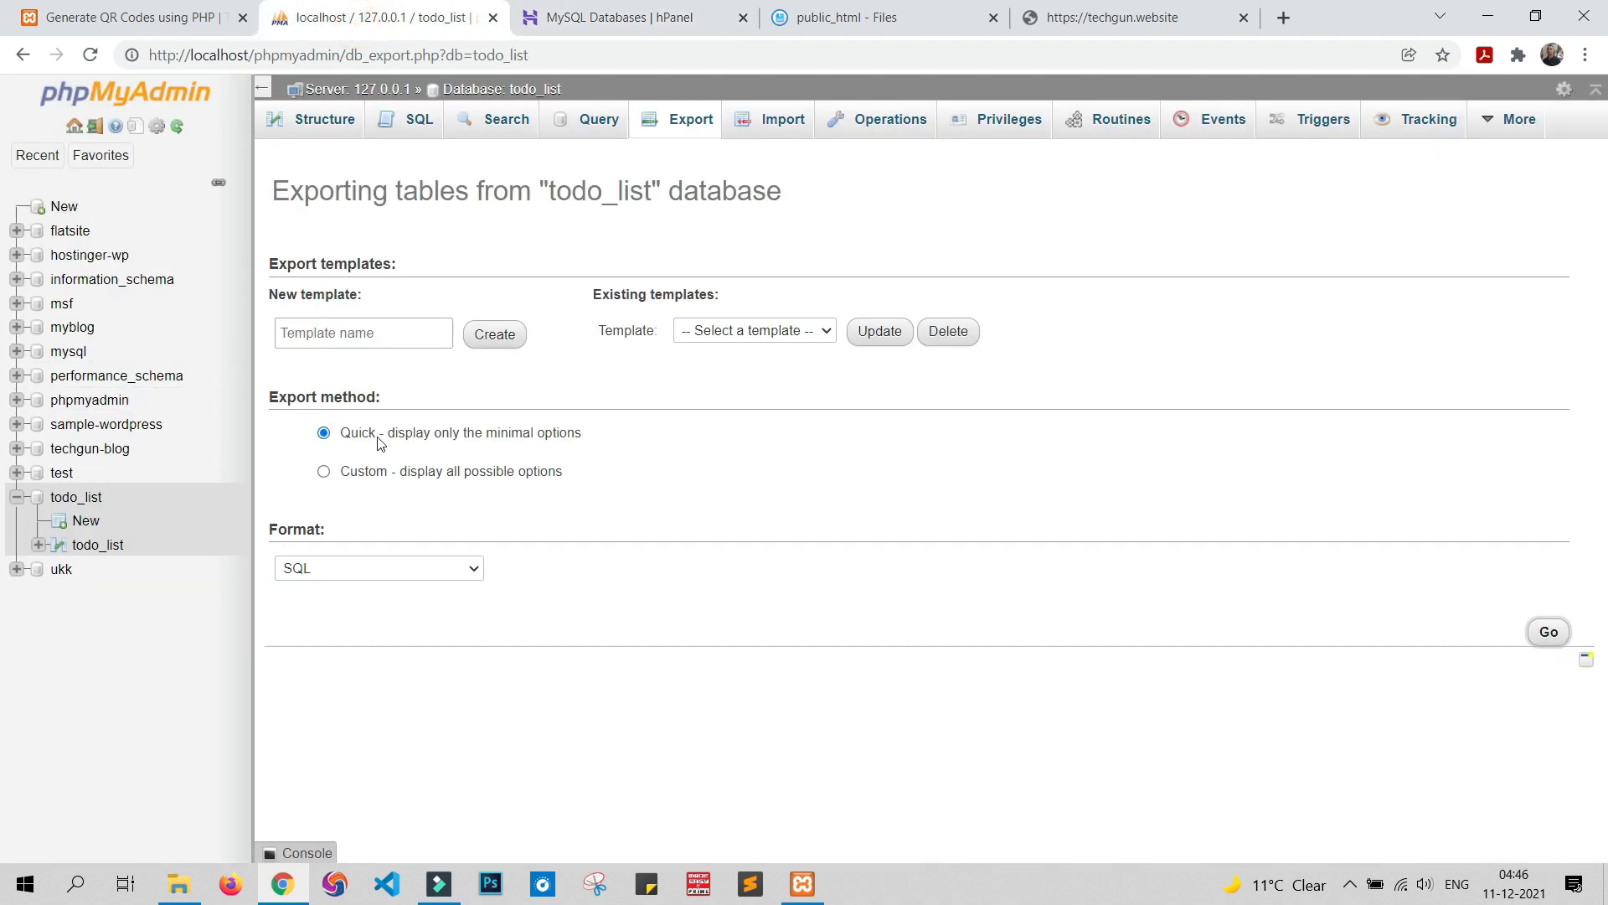
{"action": "left_click", "coordinate": [619, 17]}
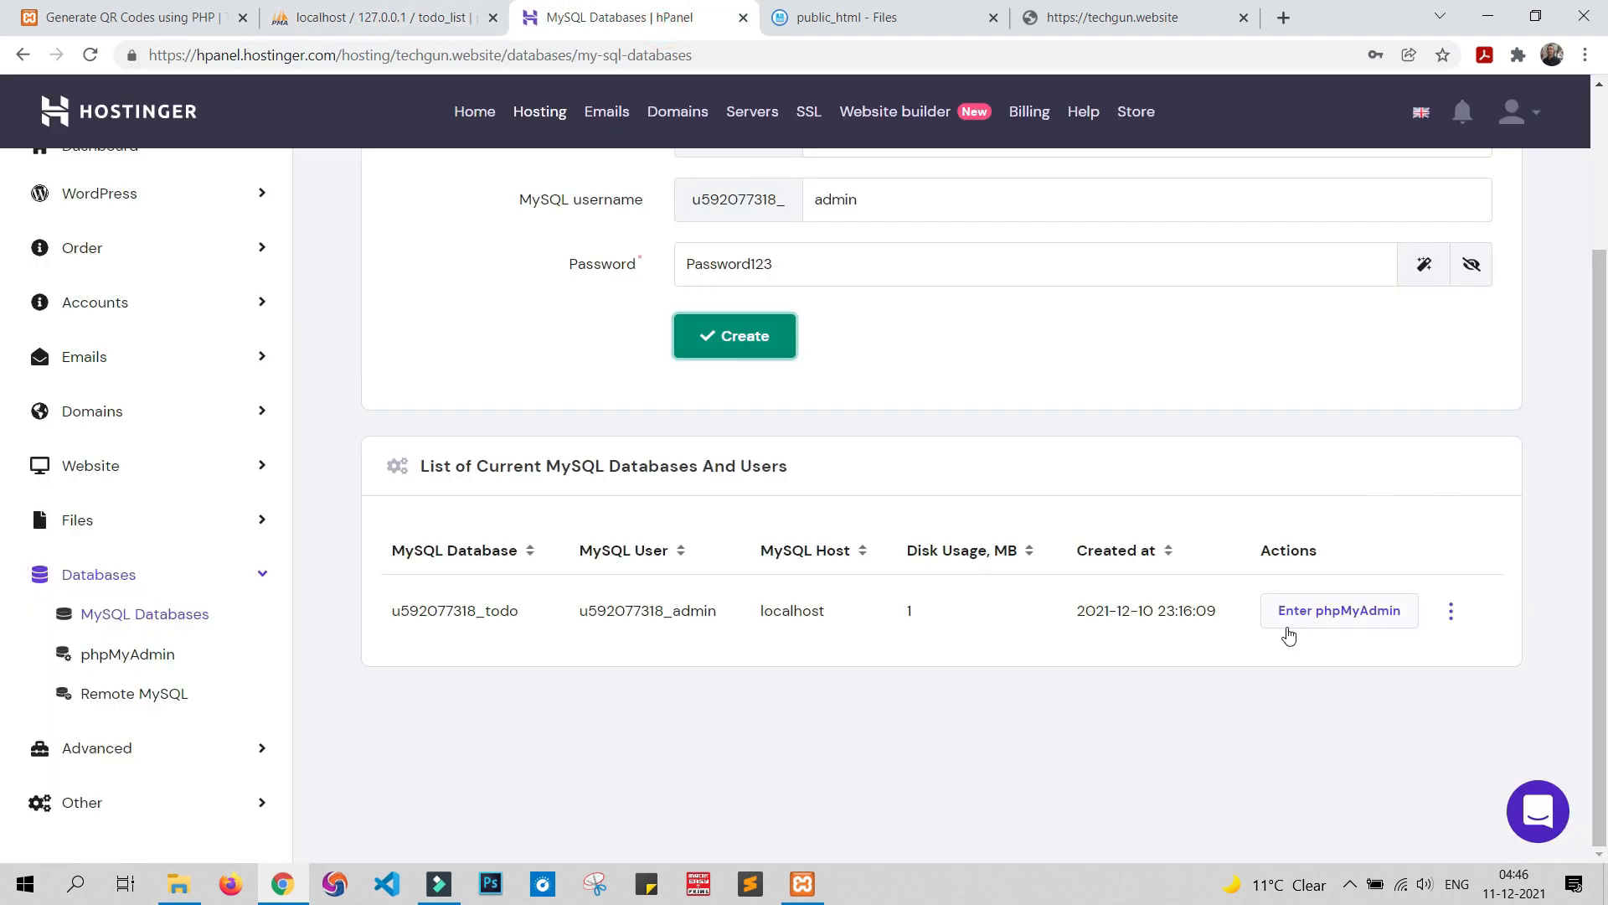
{"action": "right_click", "coordinate": [1322, 619]}
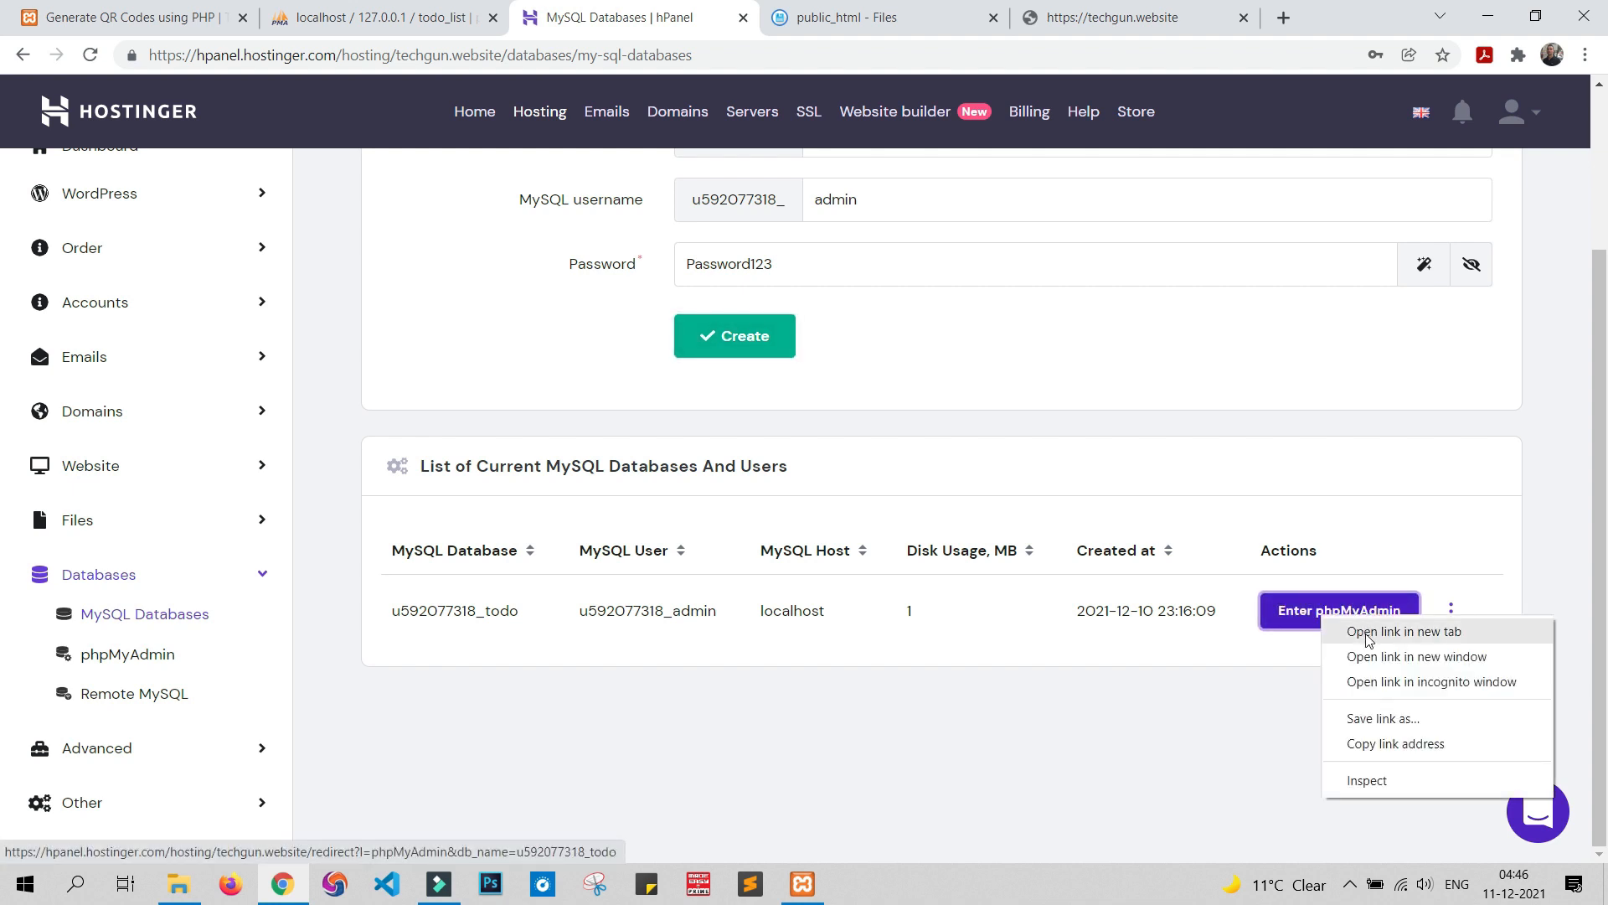
{"action": "left_click", "coordinate": [1368, 635]}
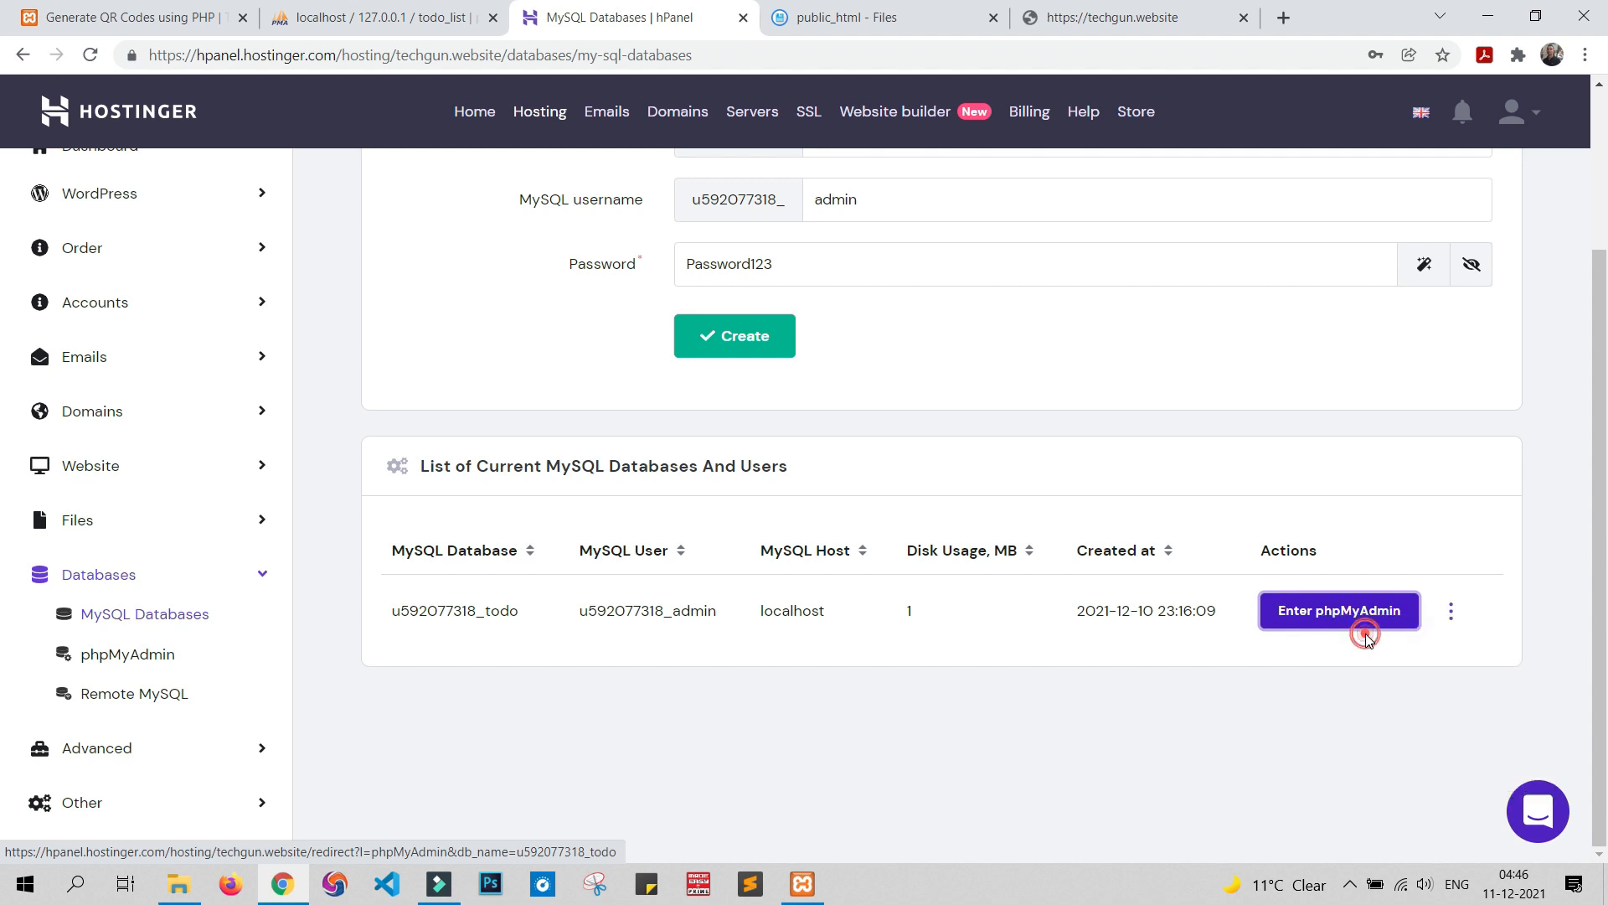
{"action": "left_click", "coordinate": [814, 5]}
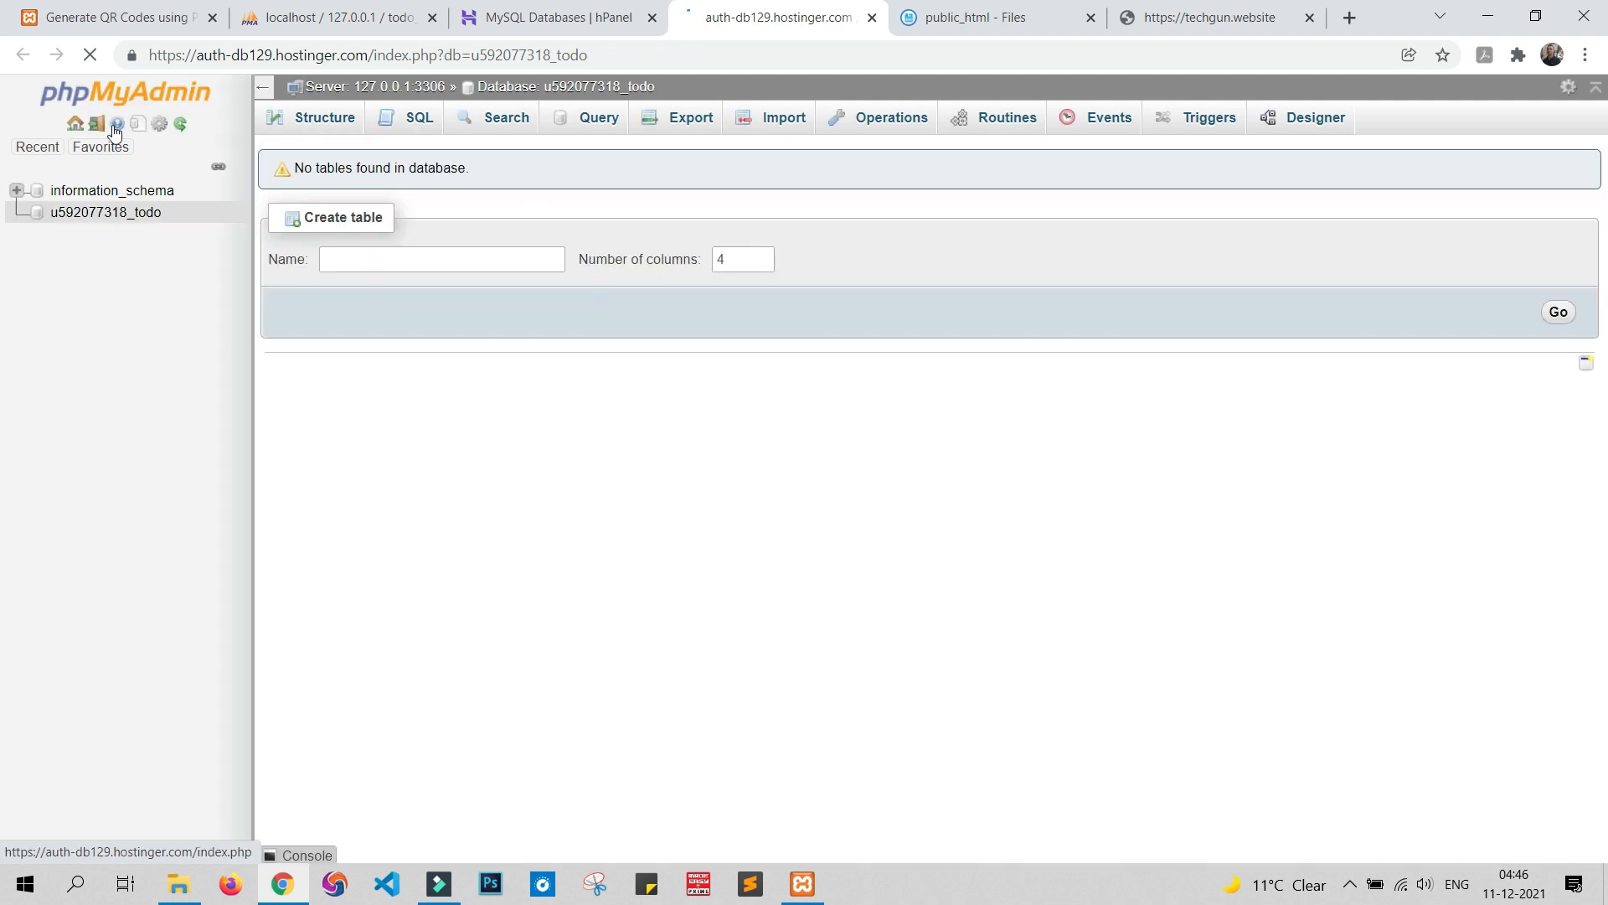
Import todo_list.sql into u592077318_todo, creating the todo_list table with id, task, status, created
{"action": "left_click", "coordinate": [101, 217]}
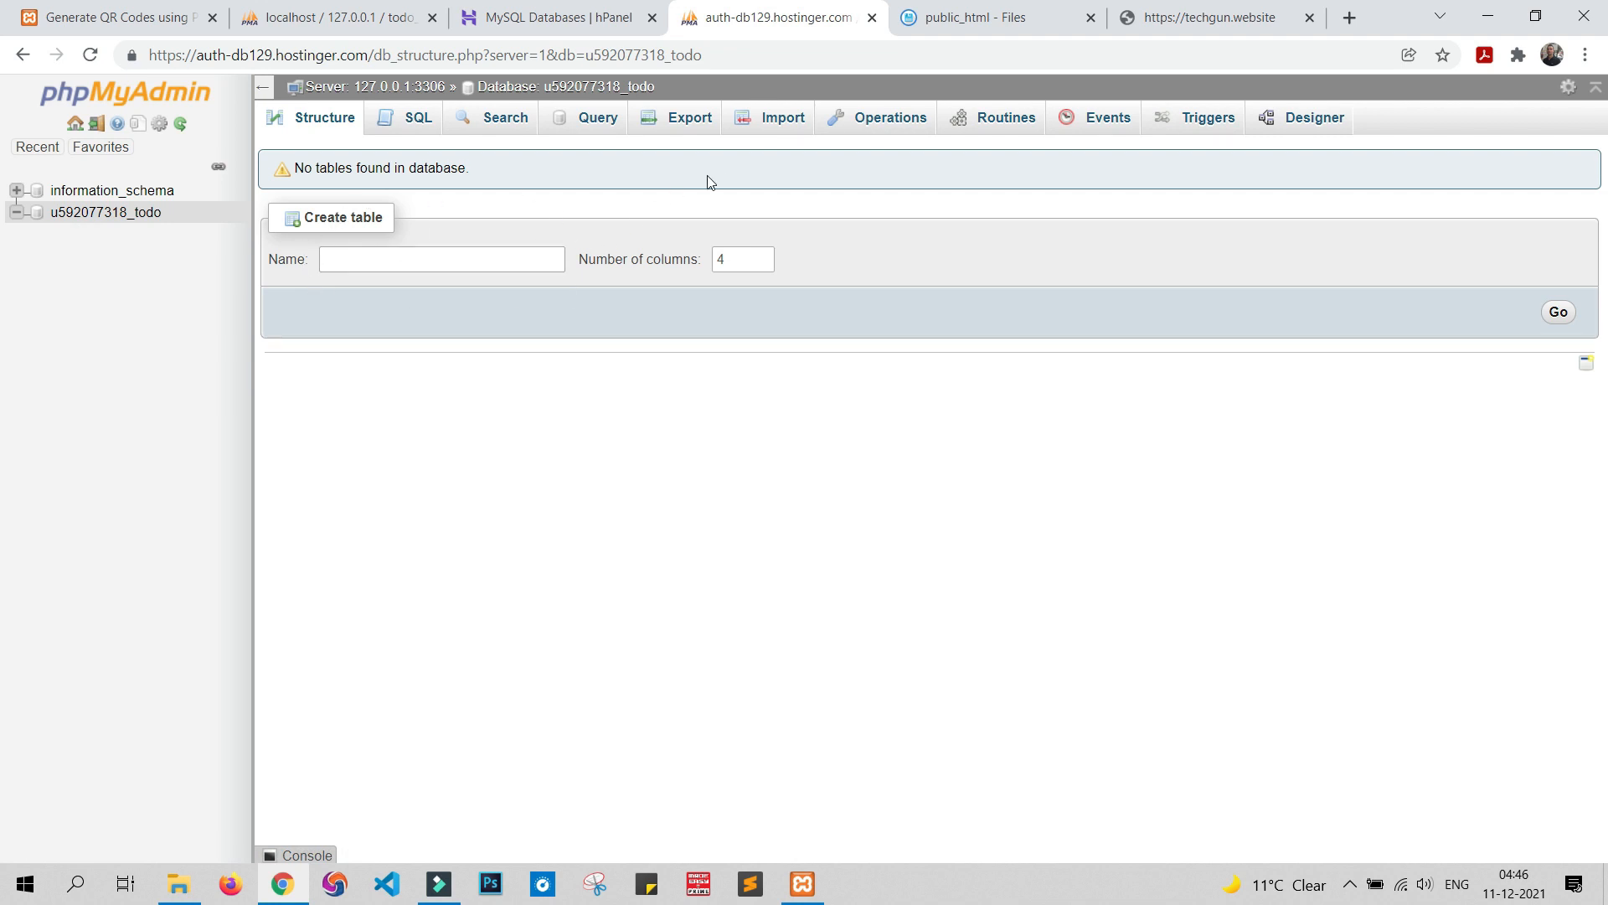
{"action": "left_click", "coordinate": [764, 126]}
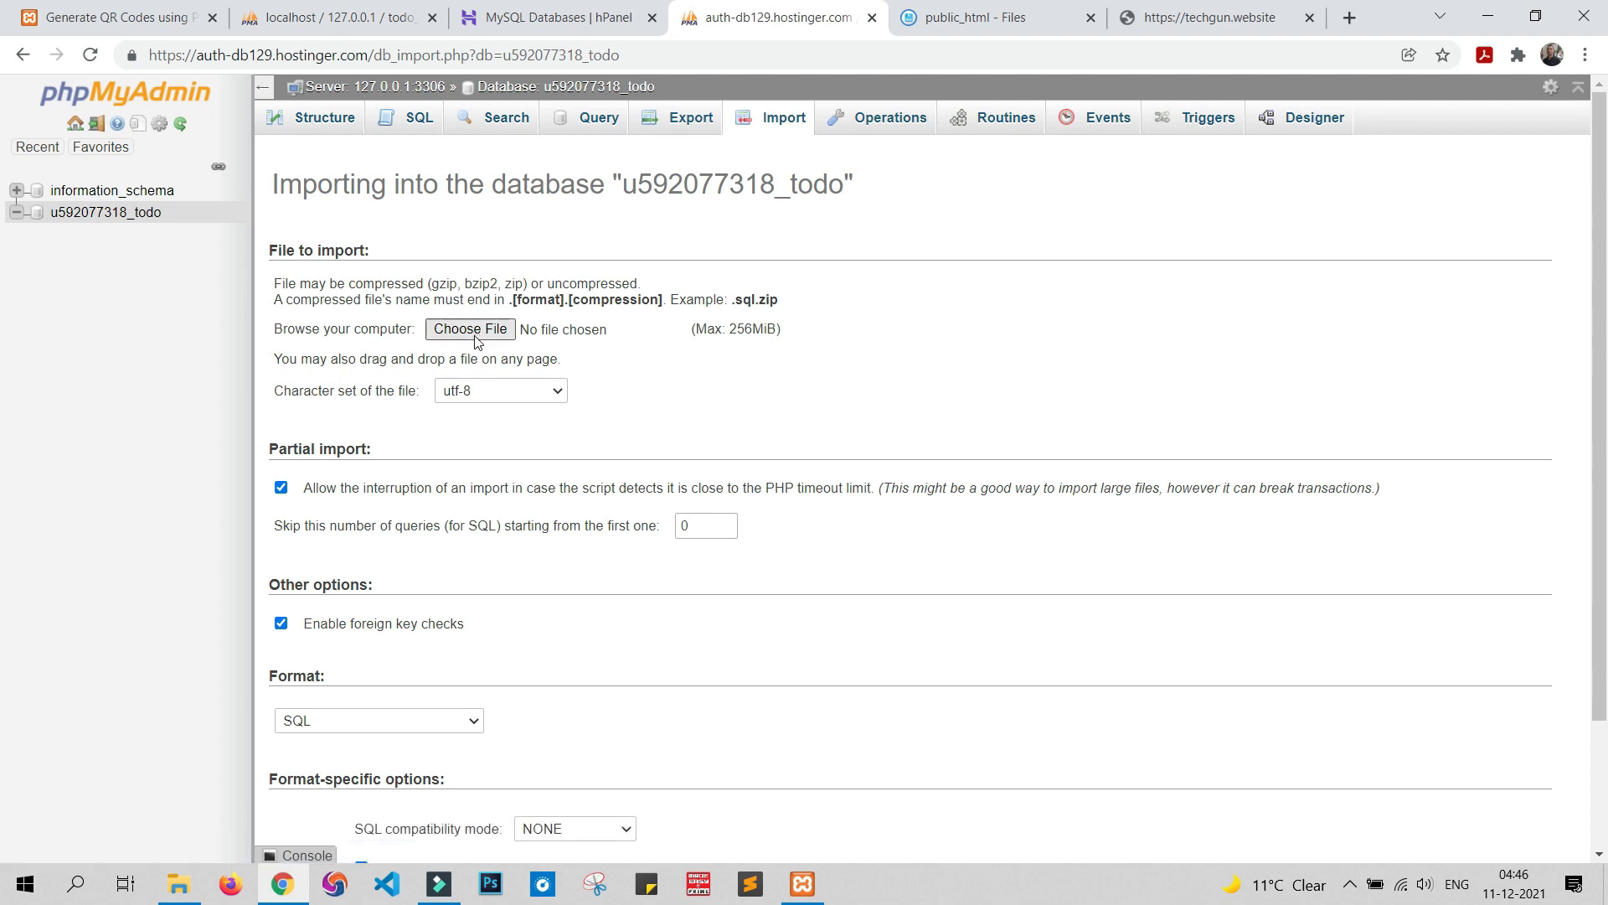
{"action": "left_click", "coordinate": [455, 331]}
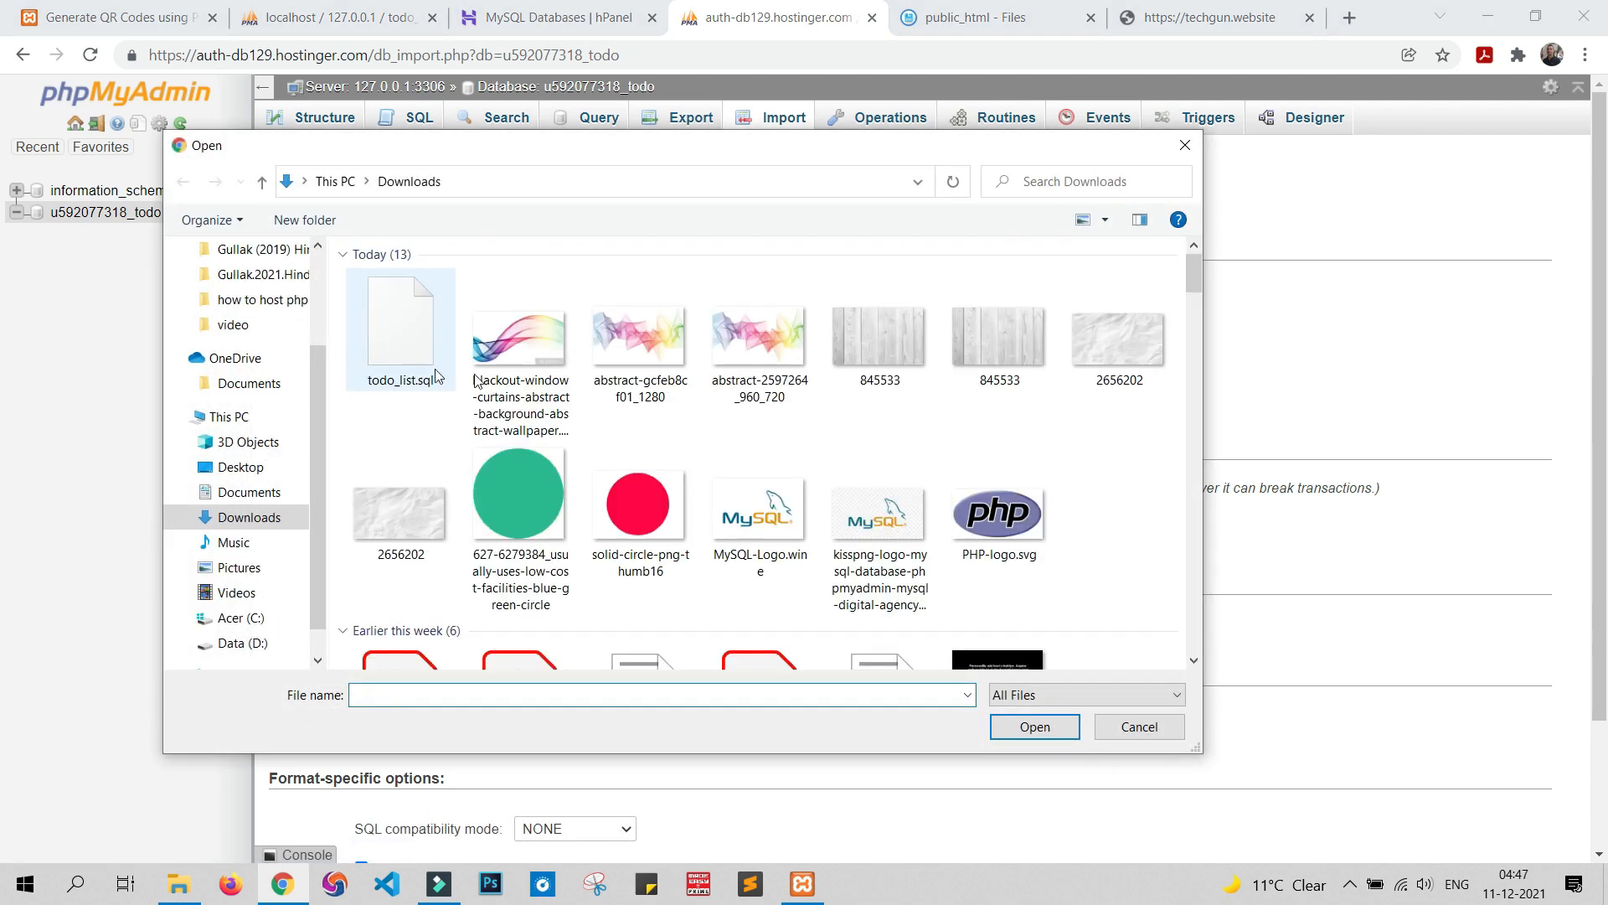
{"action": "double_click", "coordinate": [410, 335]}
{"action": "scroll", "coordinate": [603, 539], "scroll_direction": "down", "scroll_amount": 2}
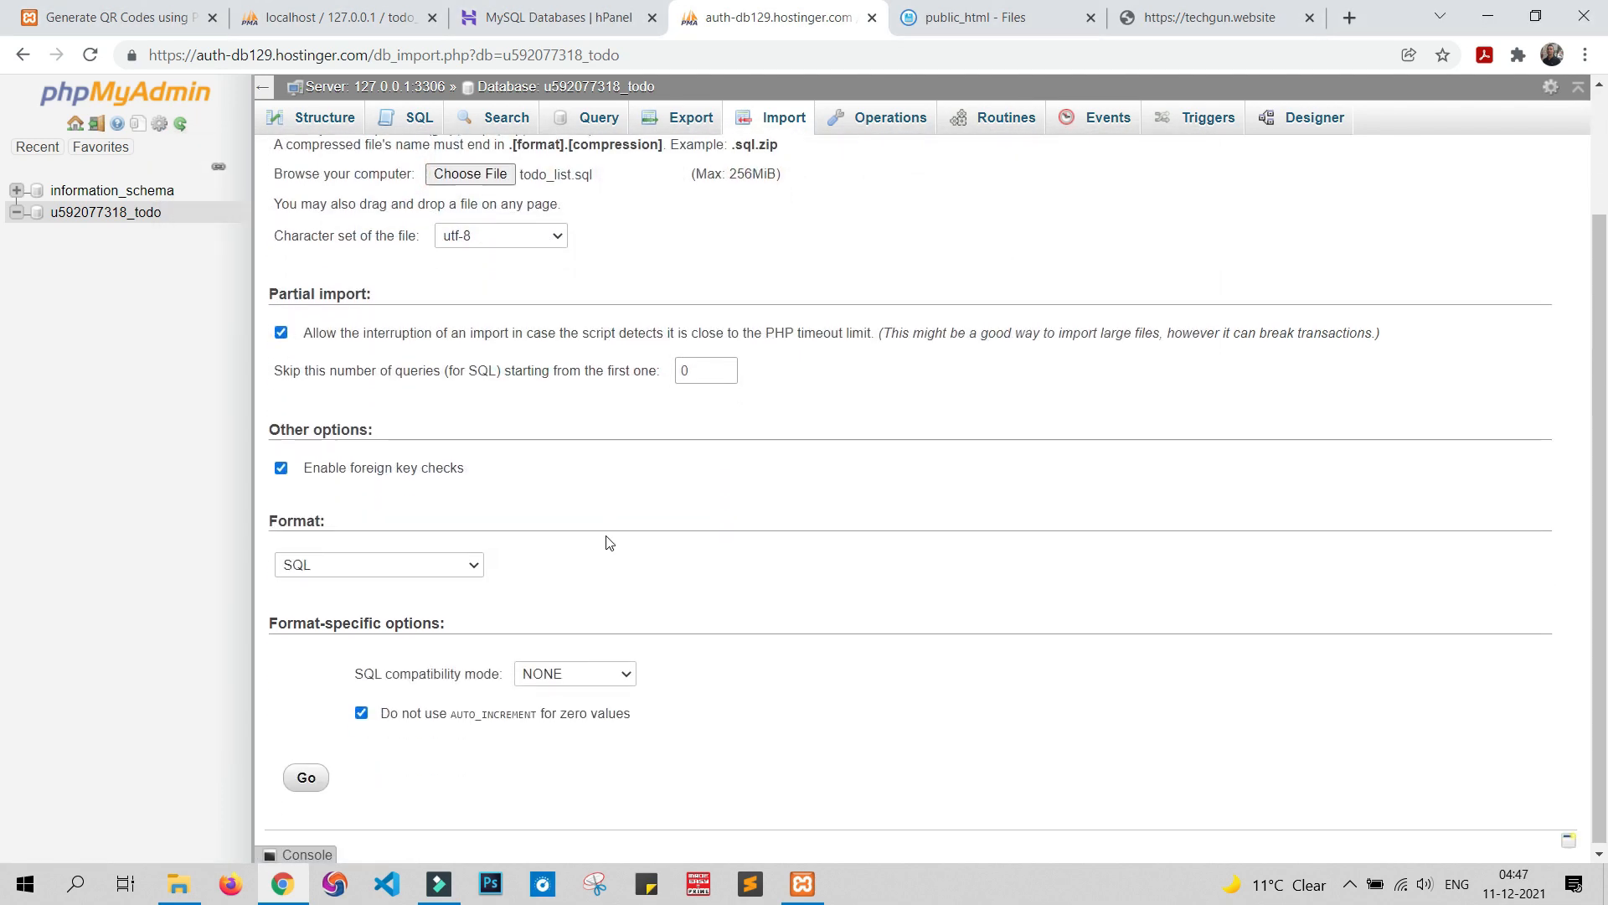
{"action": "left_click", "coordinate": [307, 772]}
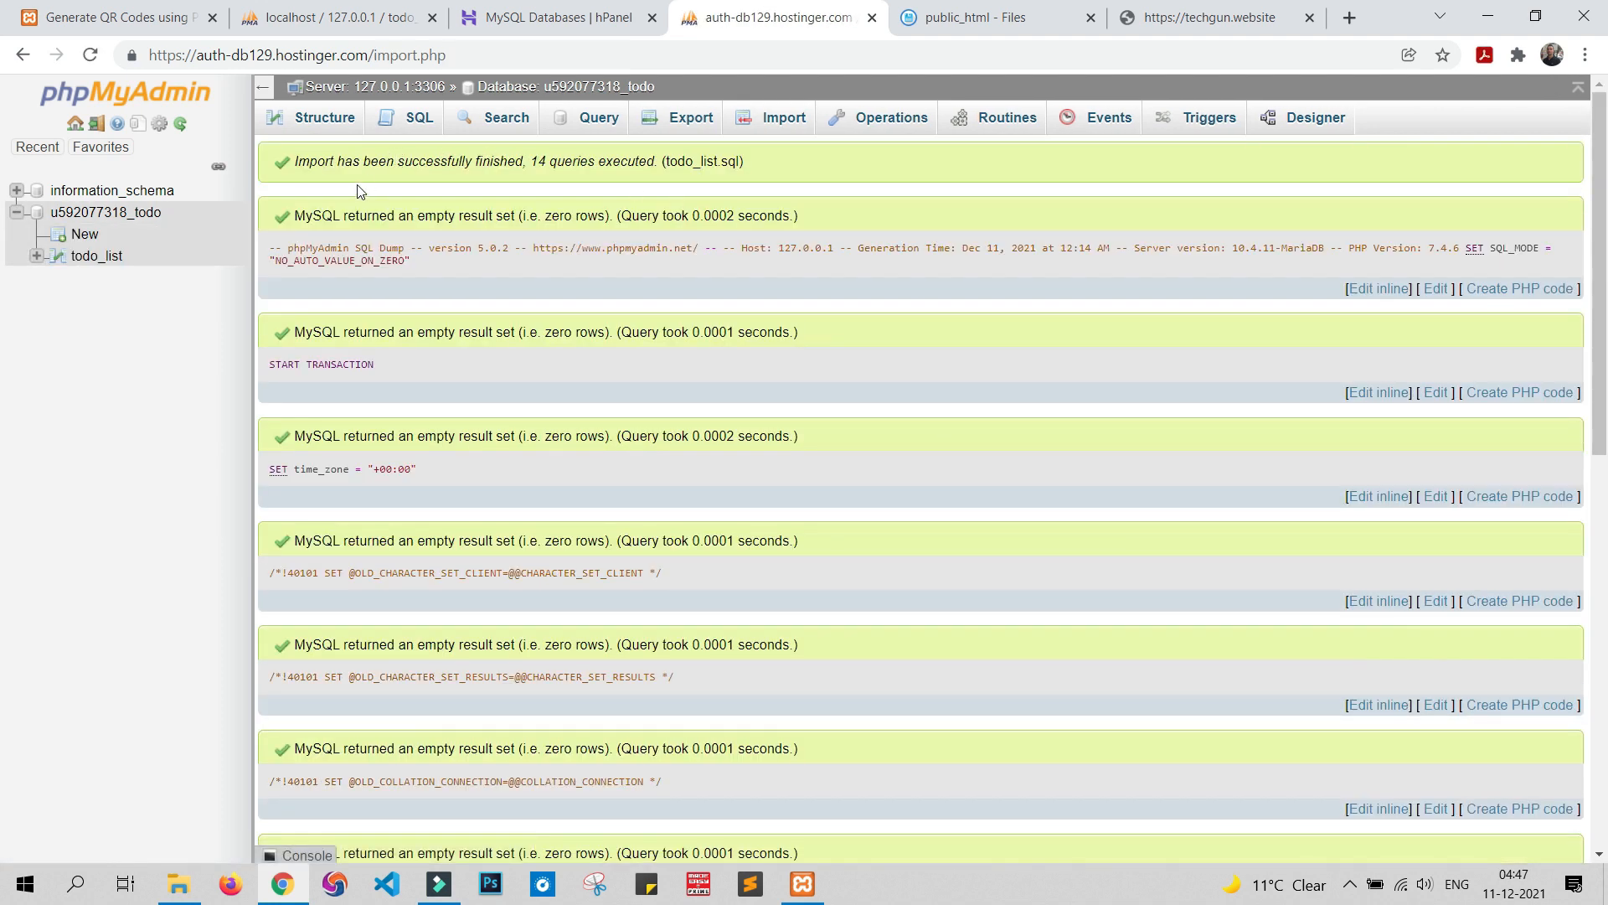
{"action": "left_click", "coordinate": [84, 255]}
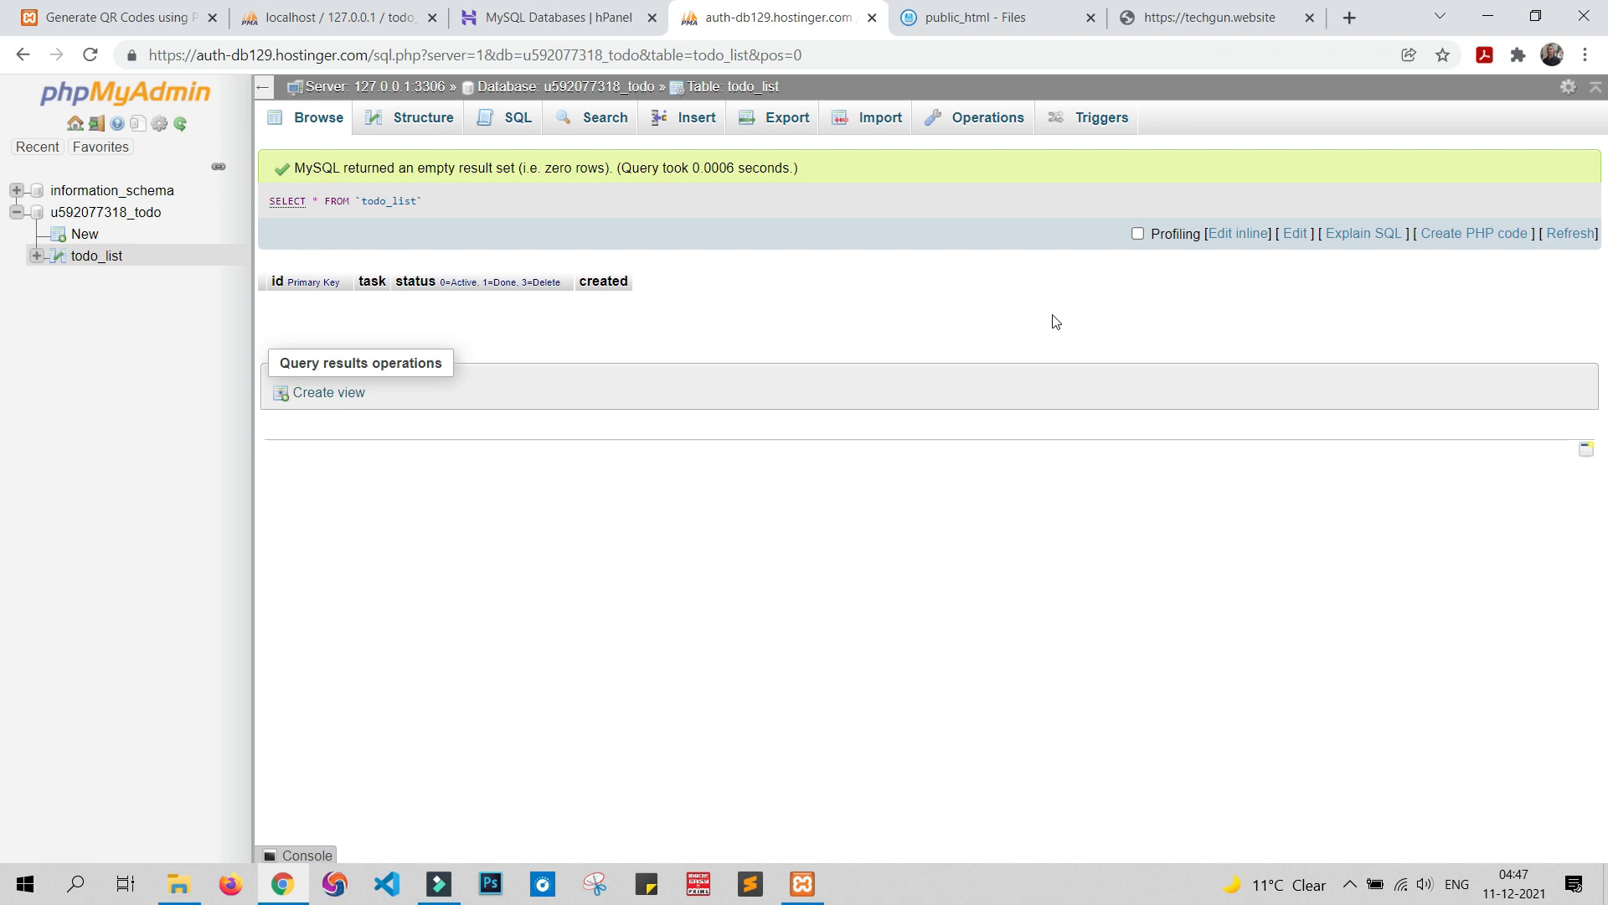
{"action": "left_click", "coordinate": [578, 13]}
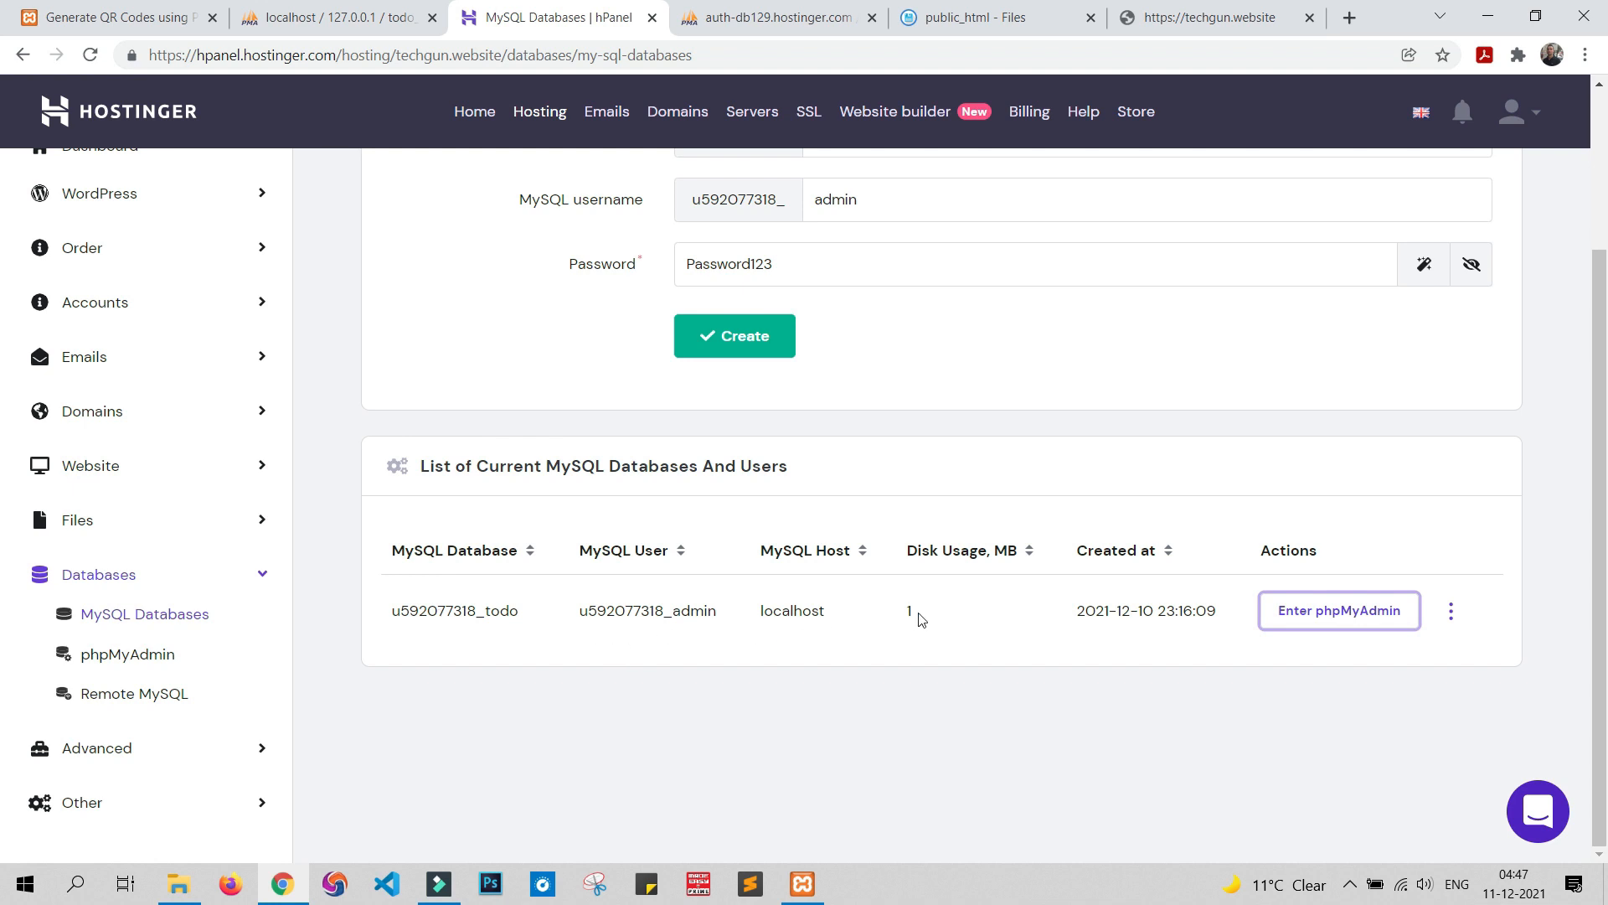
{"action": "left_click", "coordinate": [1001, 19]}
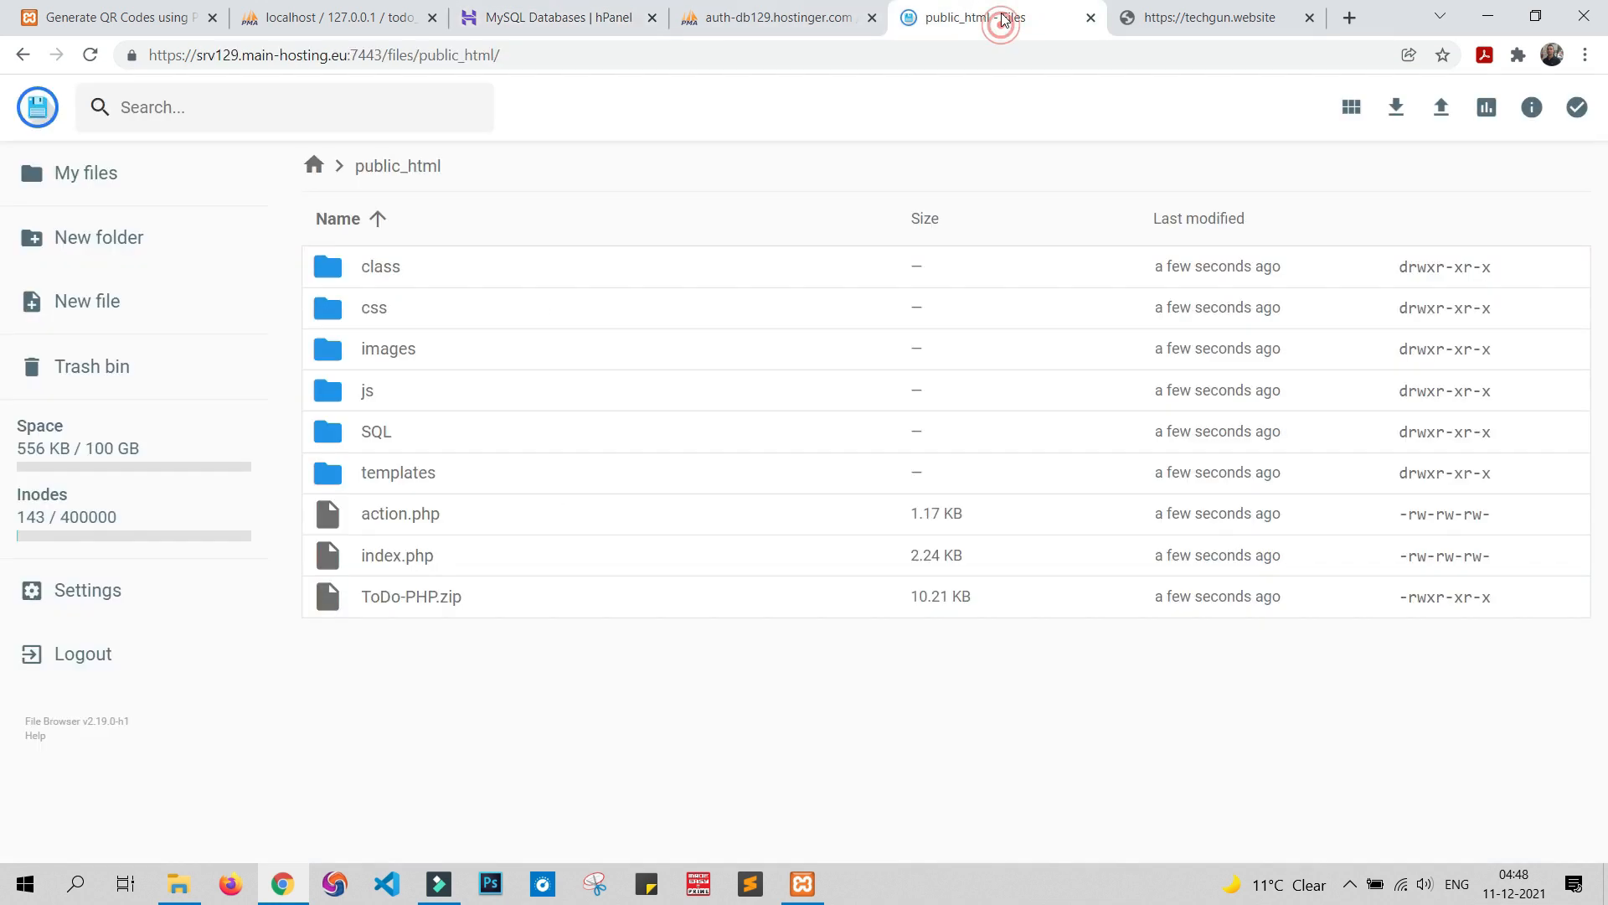
Open class/DBConnection.php in the File Manager editor
{"action": "left_click", "coordinate": [395, 275]}
{"action": "left_click", "coordinate": [394, 274]}
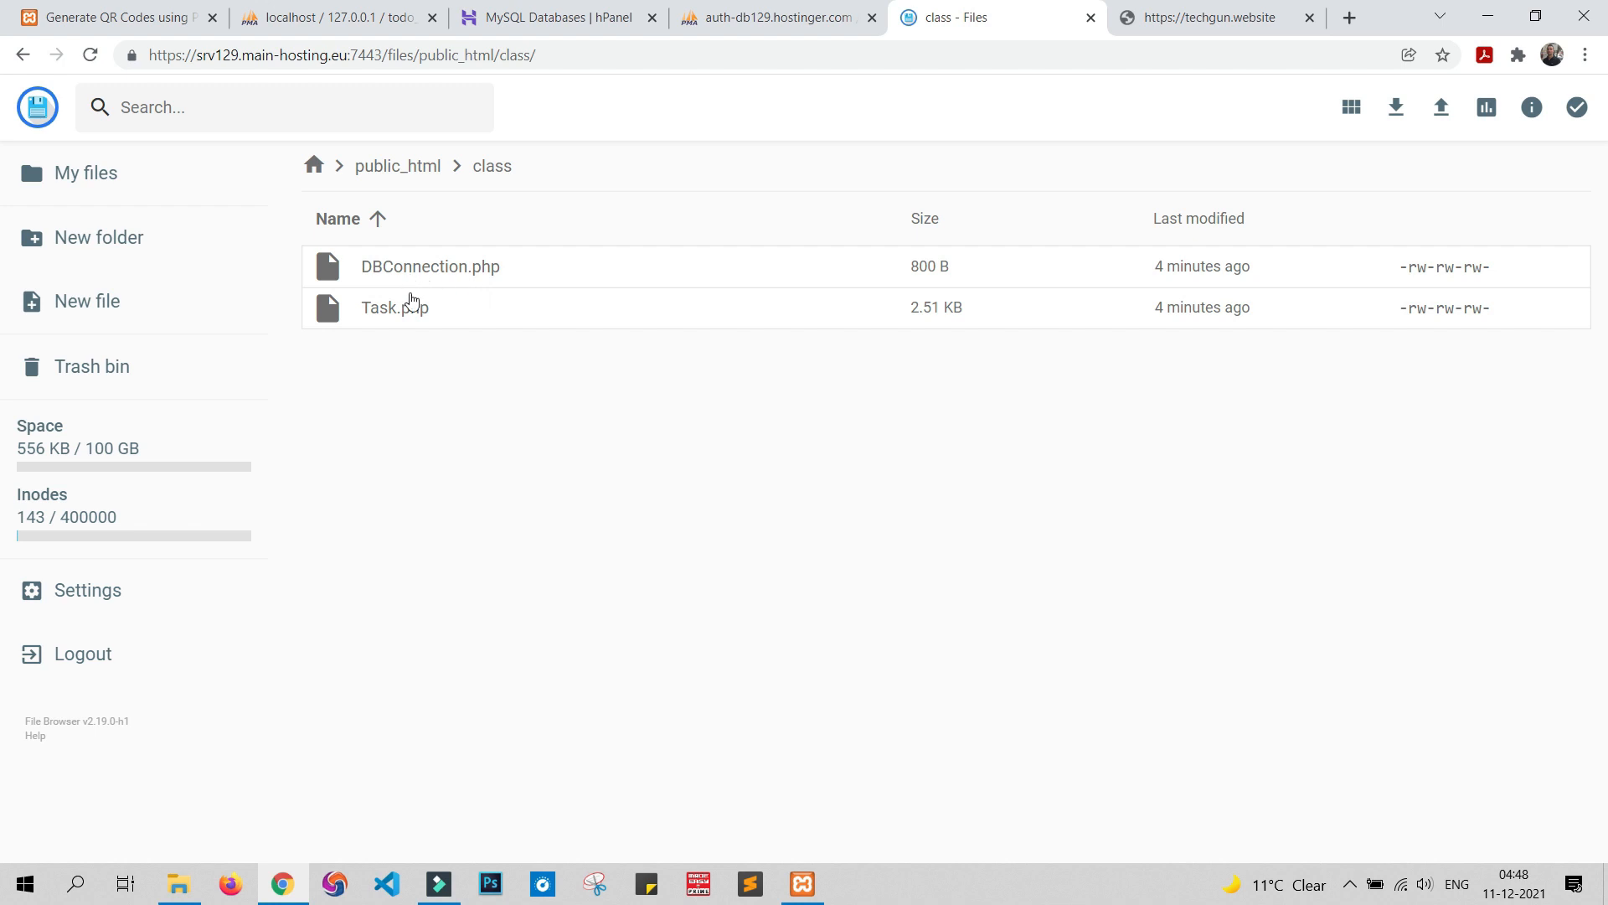
{"action": "left_click", "coordinate": [383, 270]}
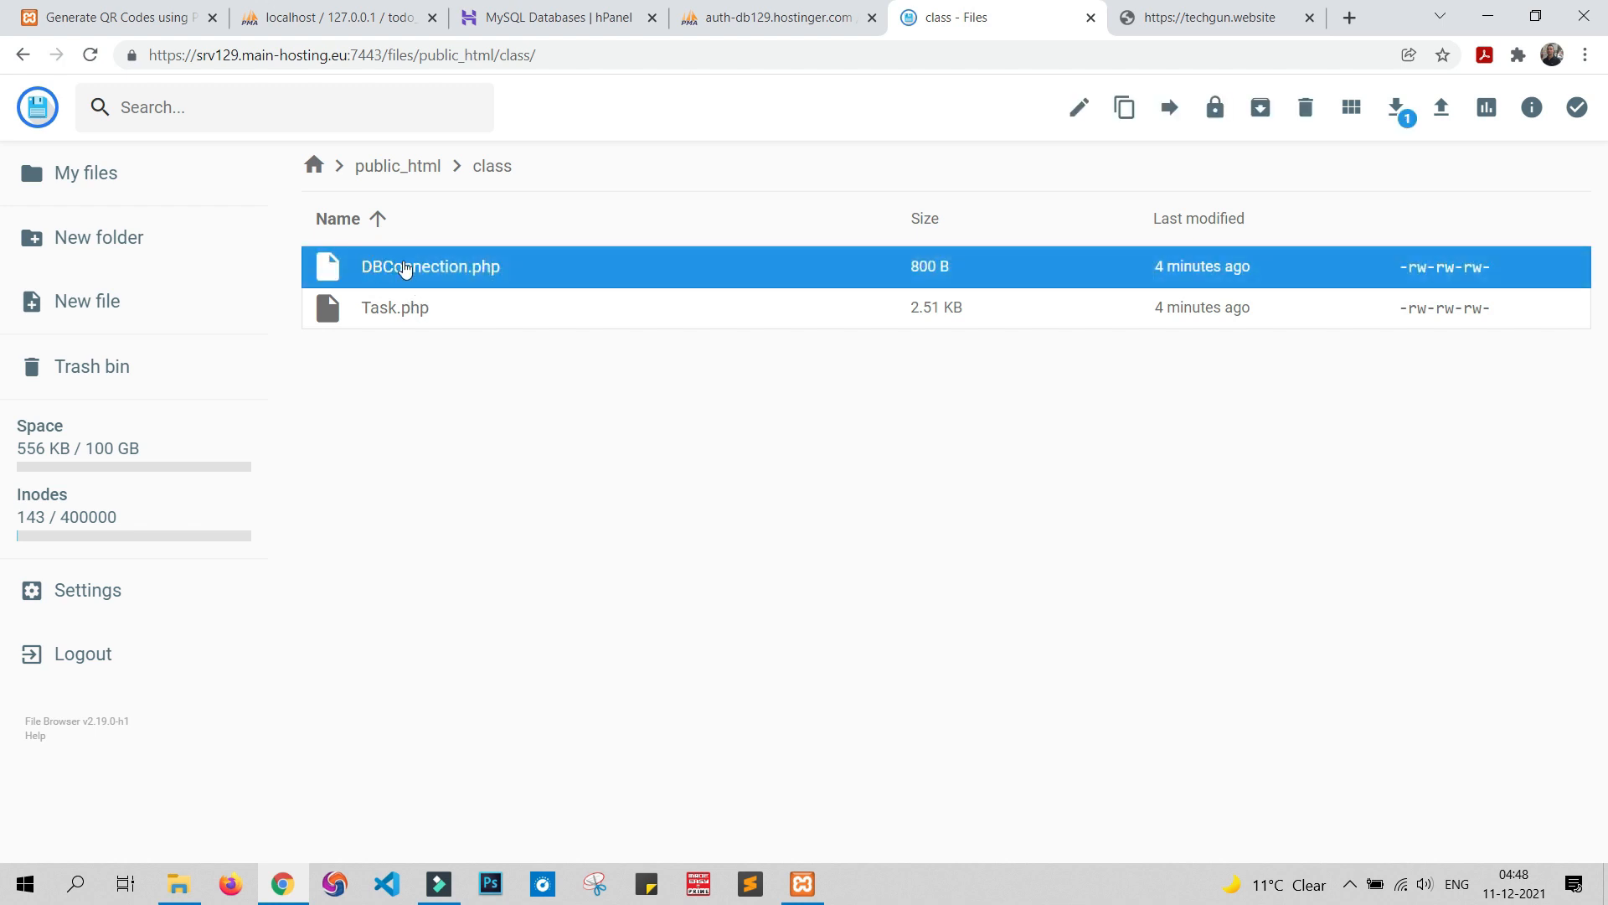
{"action": "double_click", "coordinate": [405, 268]}
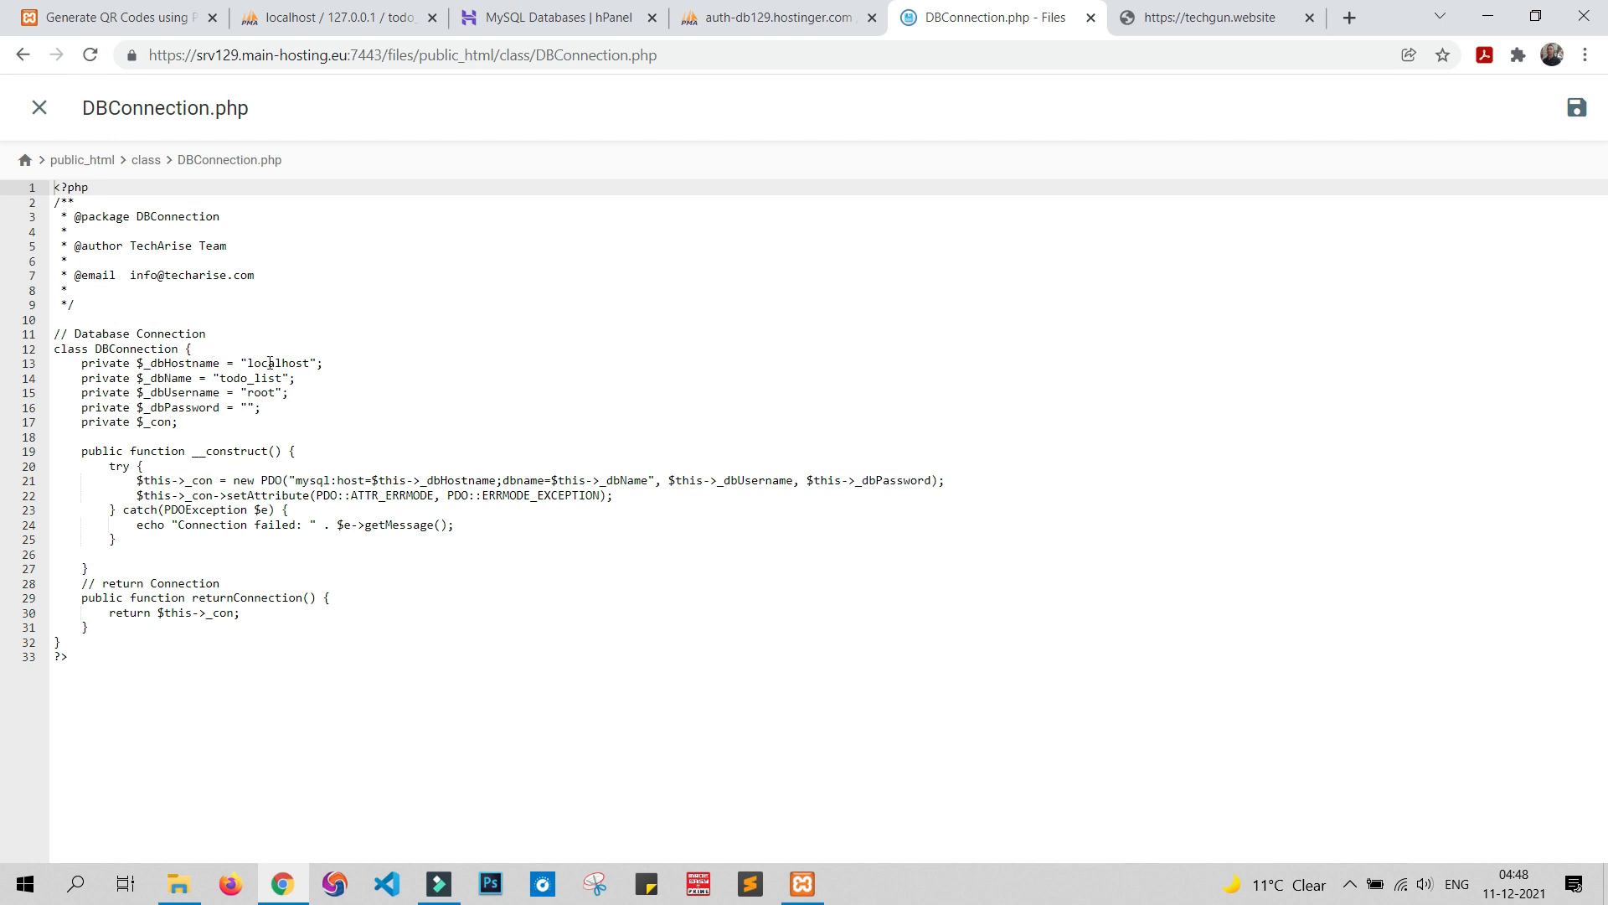
{"action": "left_click", "coordinate": [346, 366]}
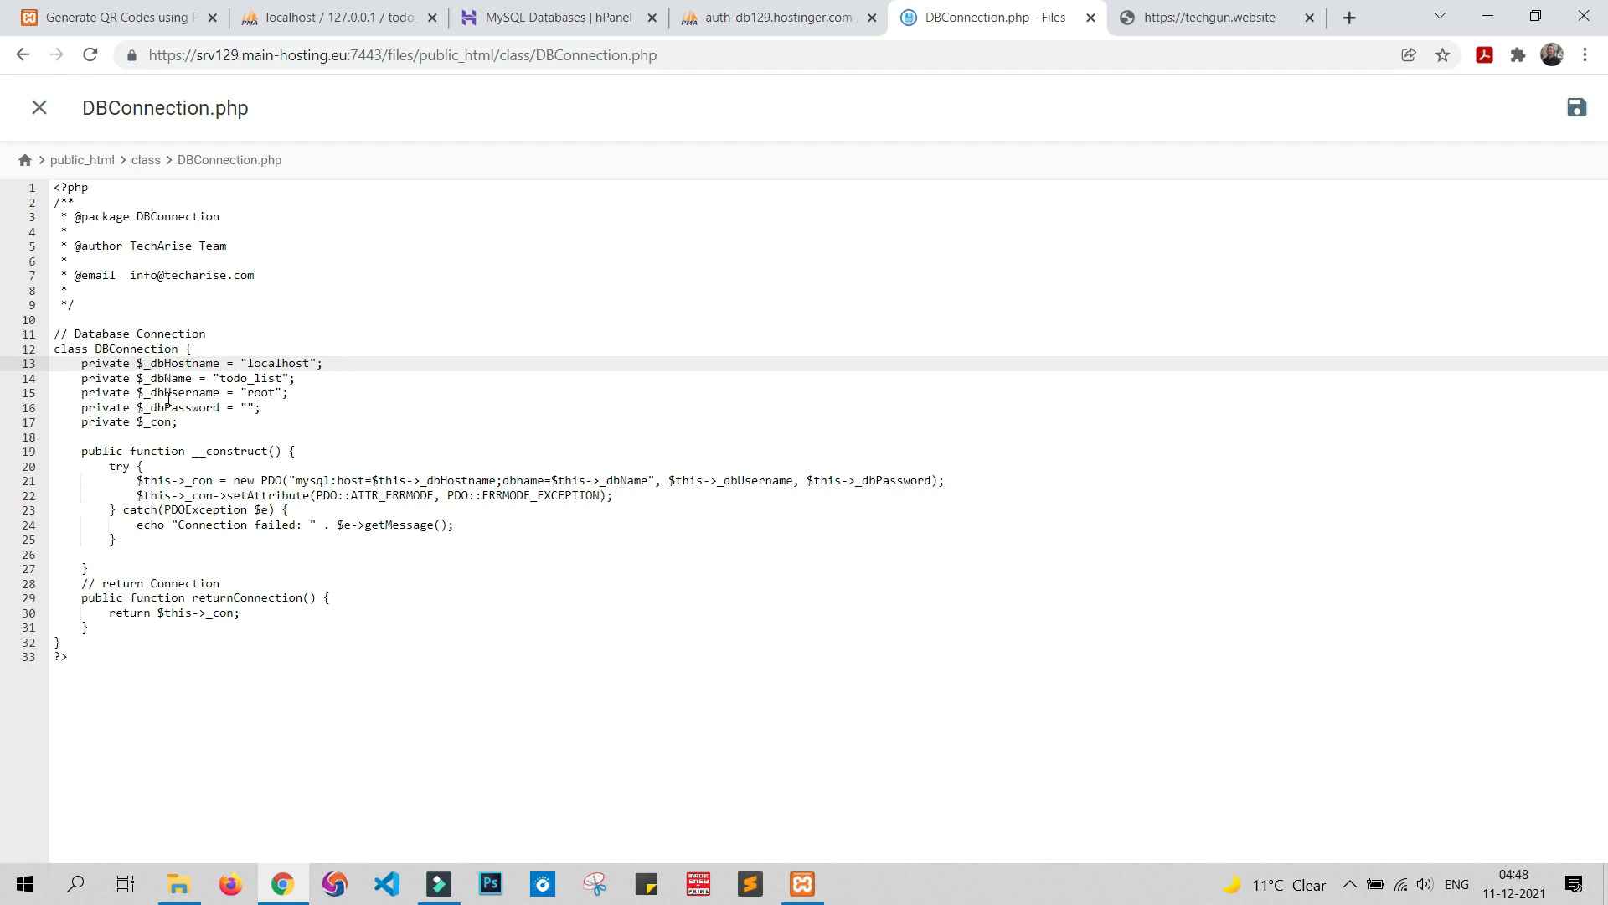
{"action": "left_click", "coordinate": [549, 16]}
{"action": "double_click", "coordinate": [521, 617]}
{"action": "key", "text": "ctrl+c"}
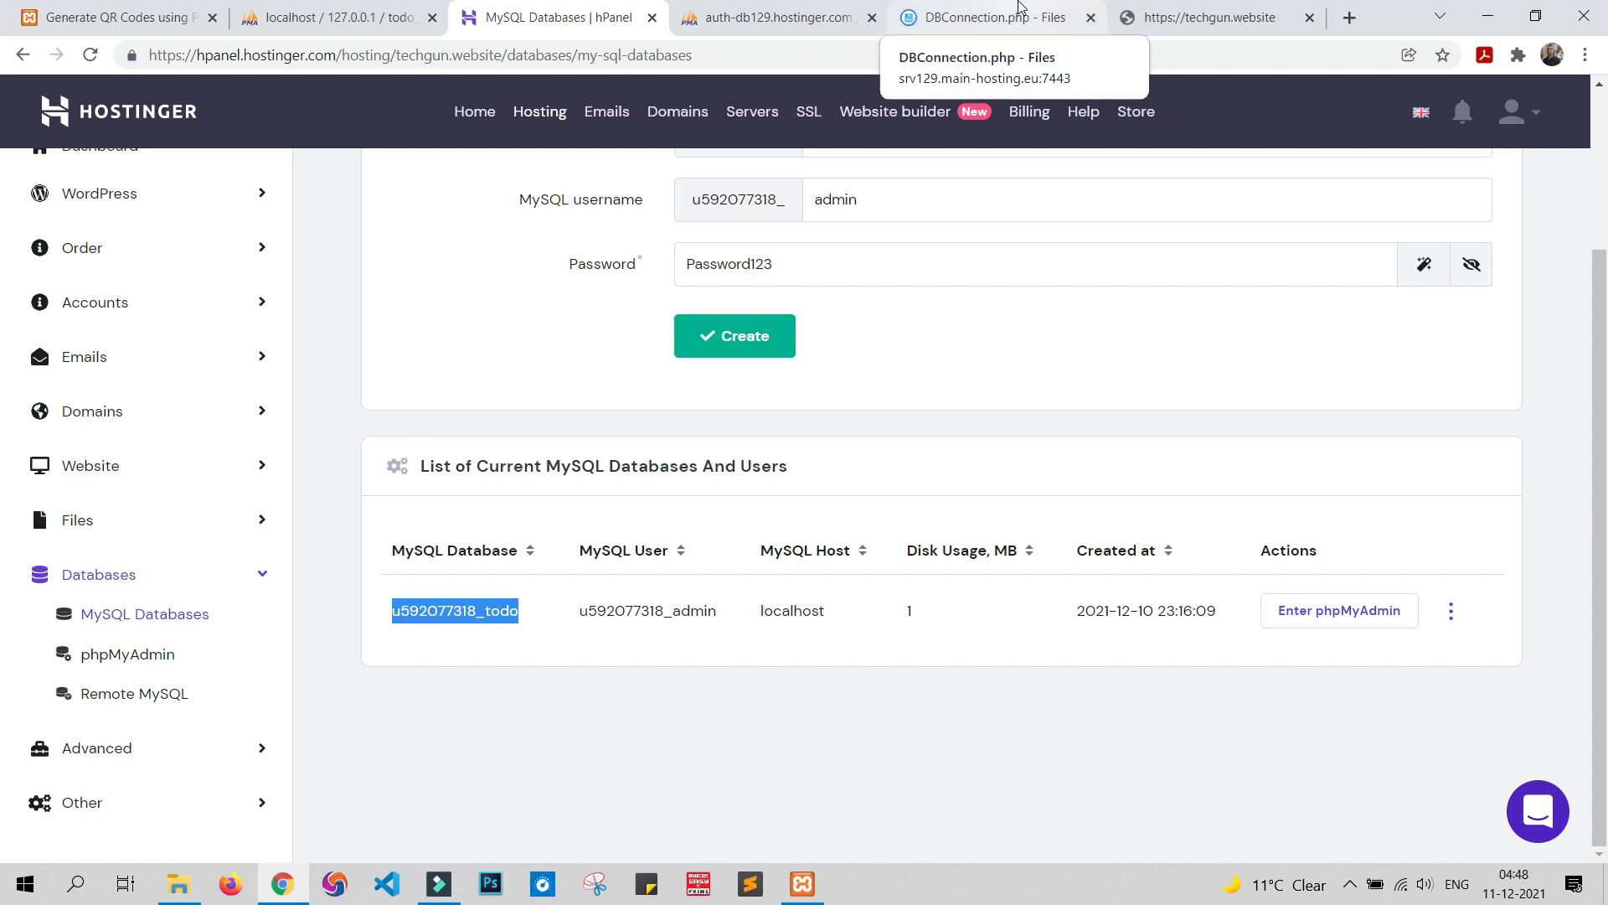
{"action": "left_click", "coordinate": [1021, 8]}
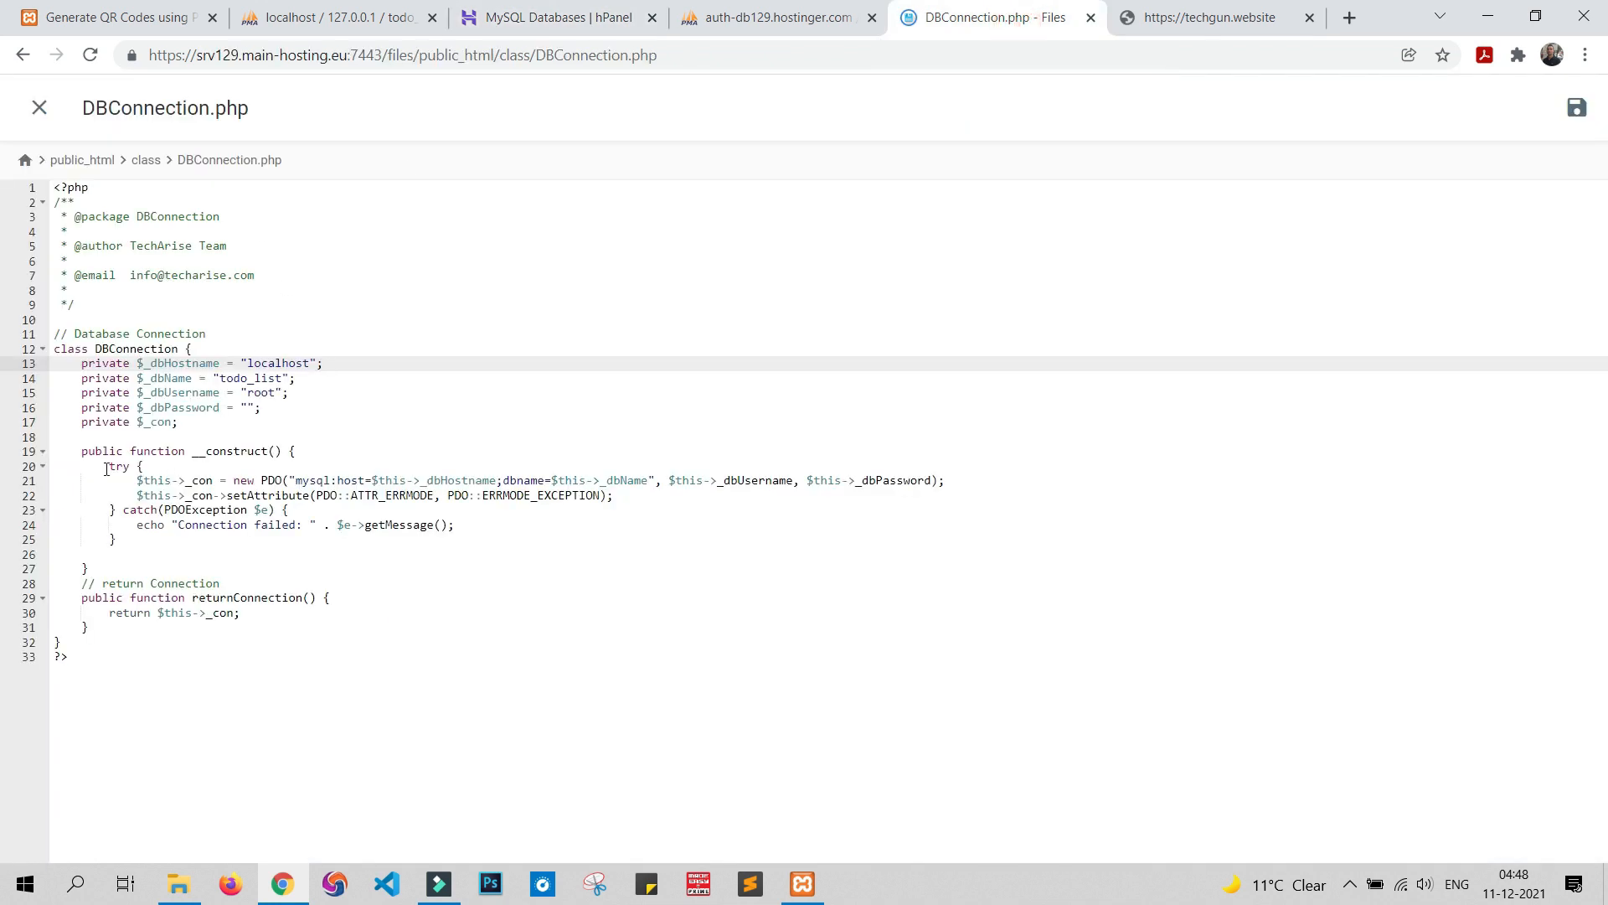
{"action": "left_click_drag", "start_coordinate": [218, 379], "coordinate": [283, 378]}
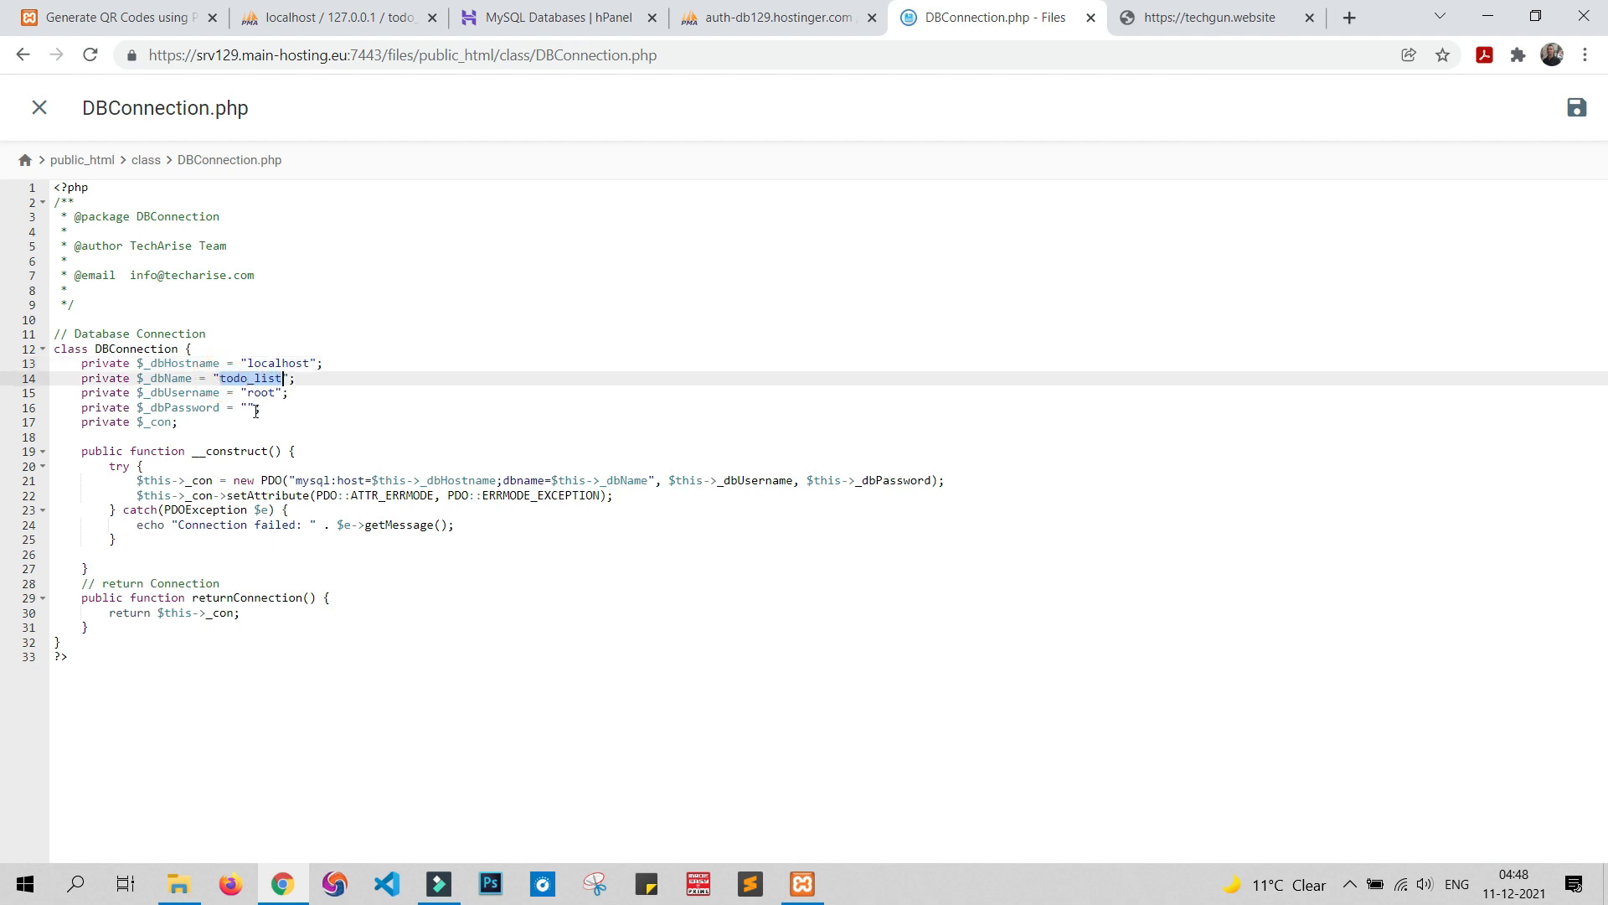
{"action": "key", "text": "ctrl+v"}
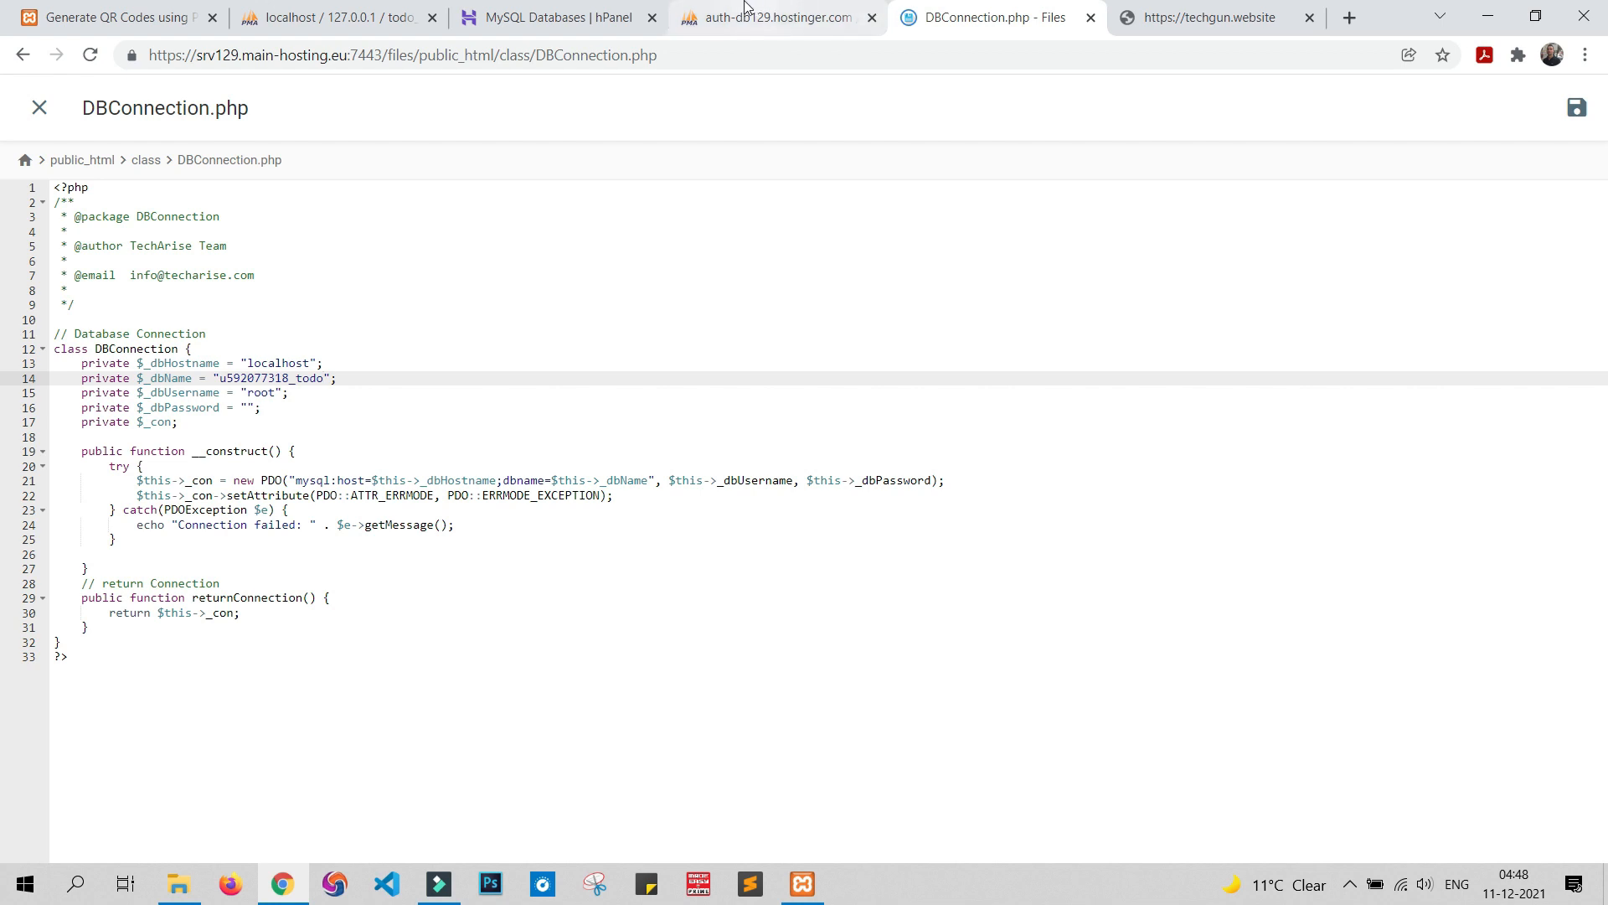
Replace username root with the hosted MySQL user, enter the database password, and save
{"action": "left_click", "coordinate": [557, 17]}
{"action": "left_click_drag", "start_coordinate": [581, 611], "coordinate": [719, 612]}
{"action": "key", "text": "ctrl+c"}
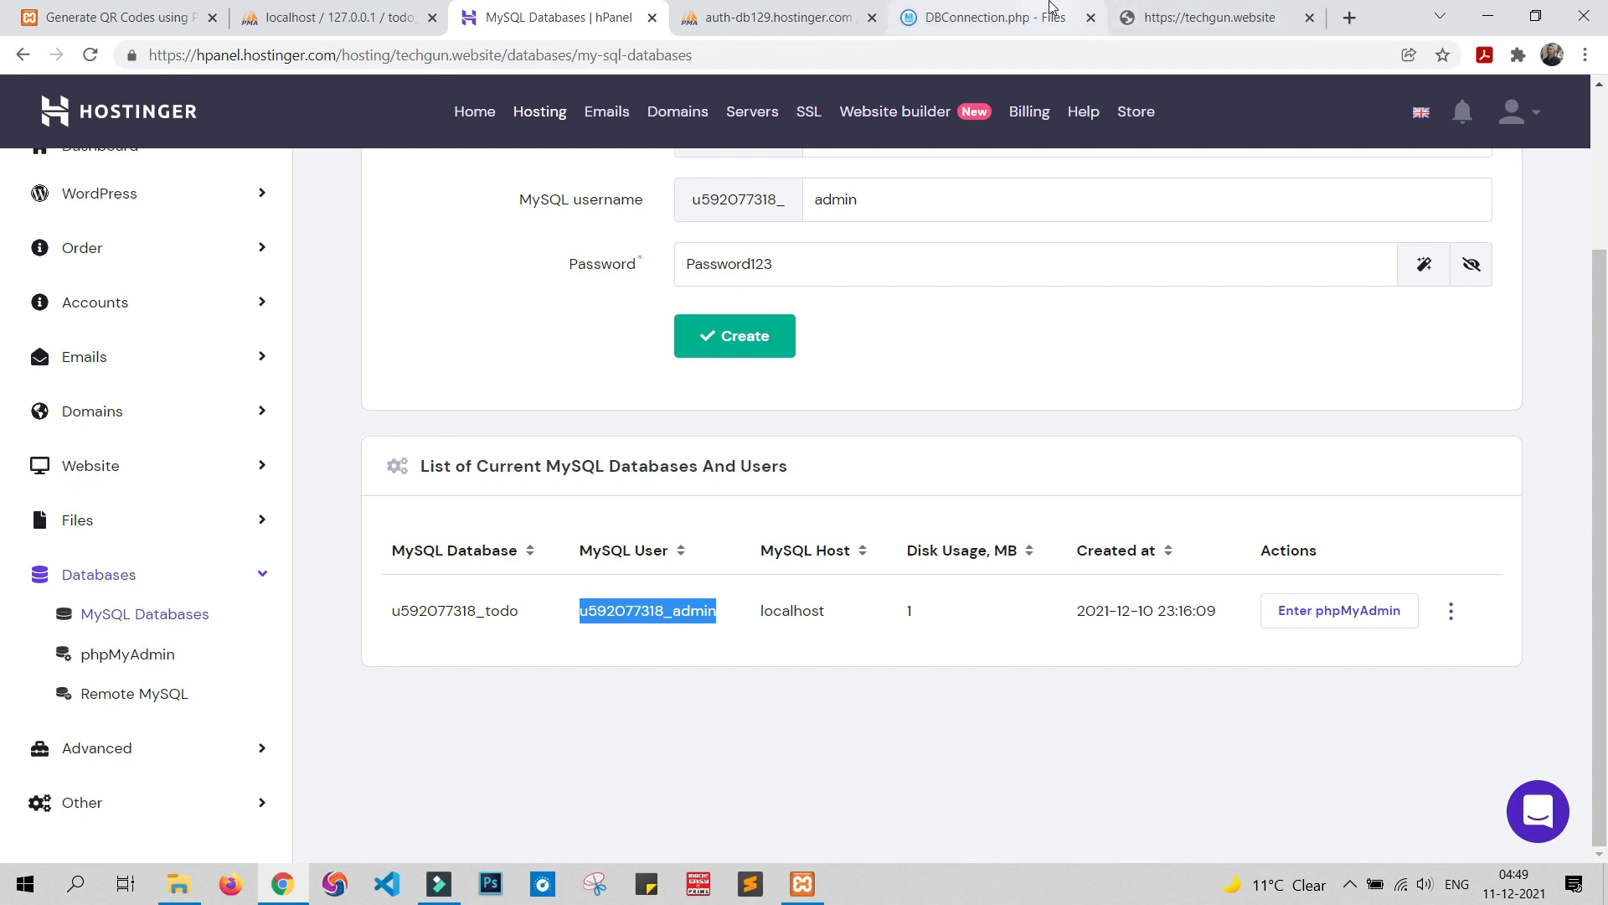
{"action": "left_click", "coordinate": [1048, 26]}
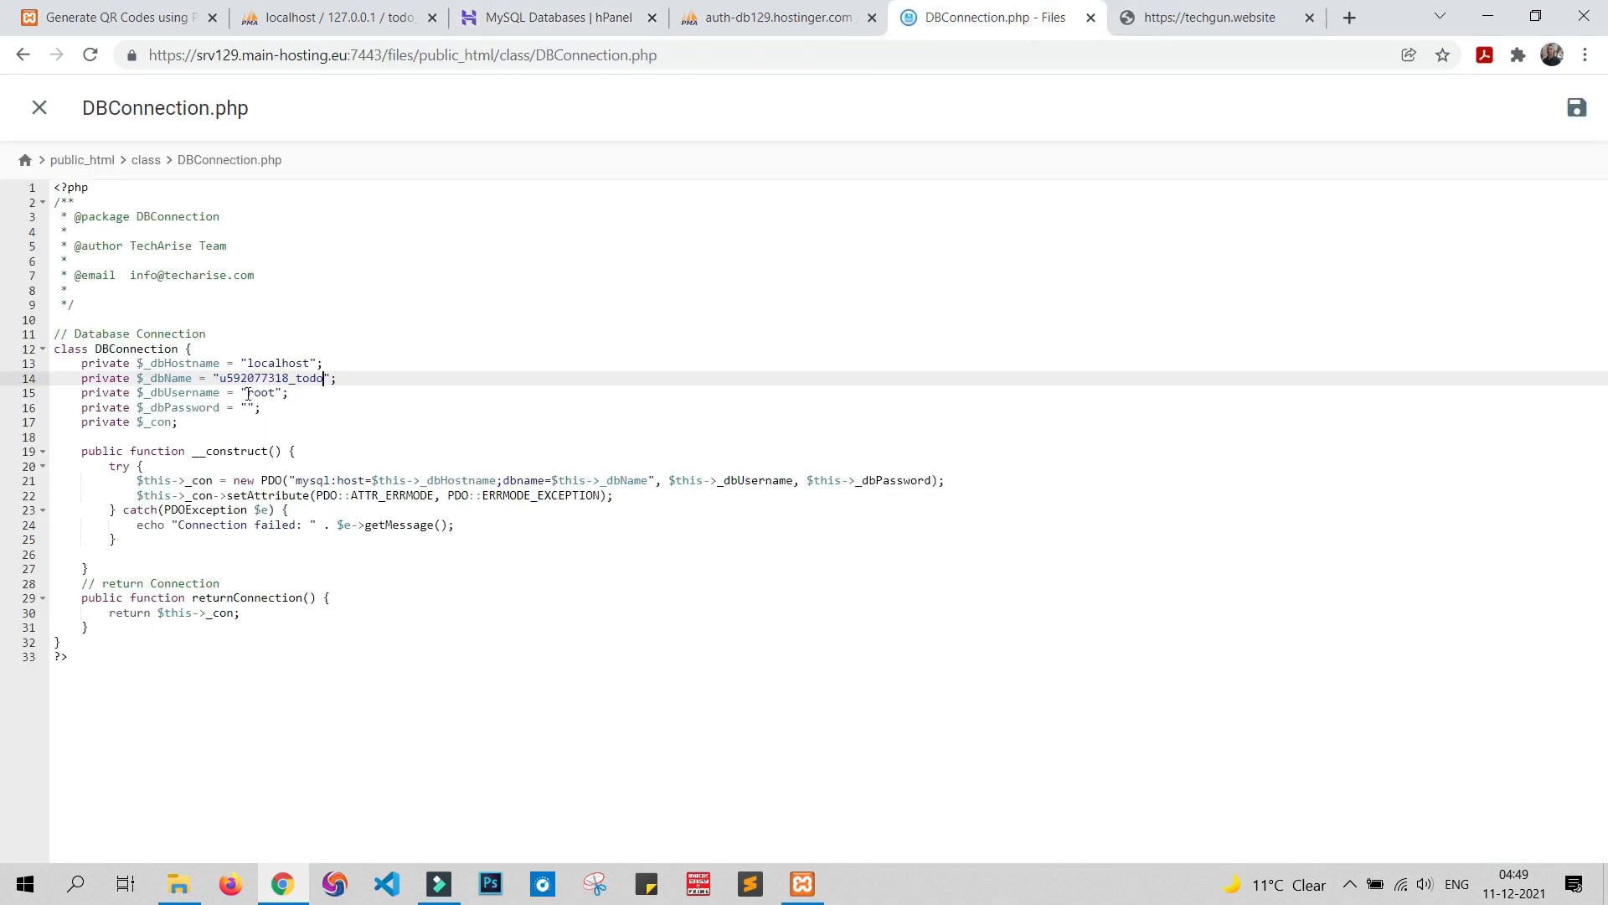
{"action": "left_click_drag", "start_coordinate": [249, 390], "coordinate": [277, 392]}
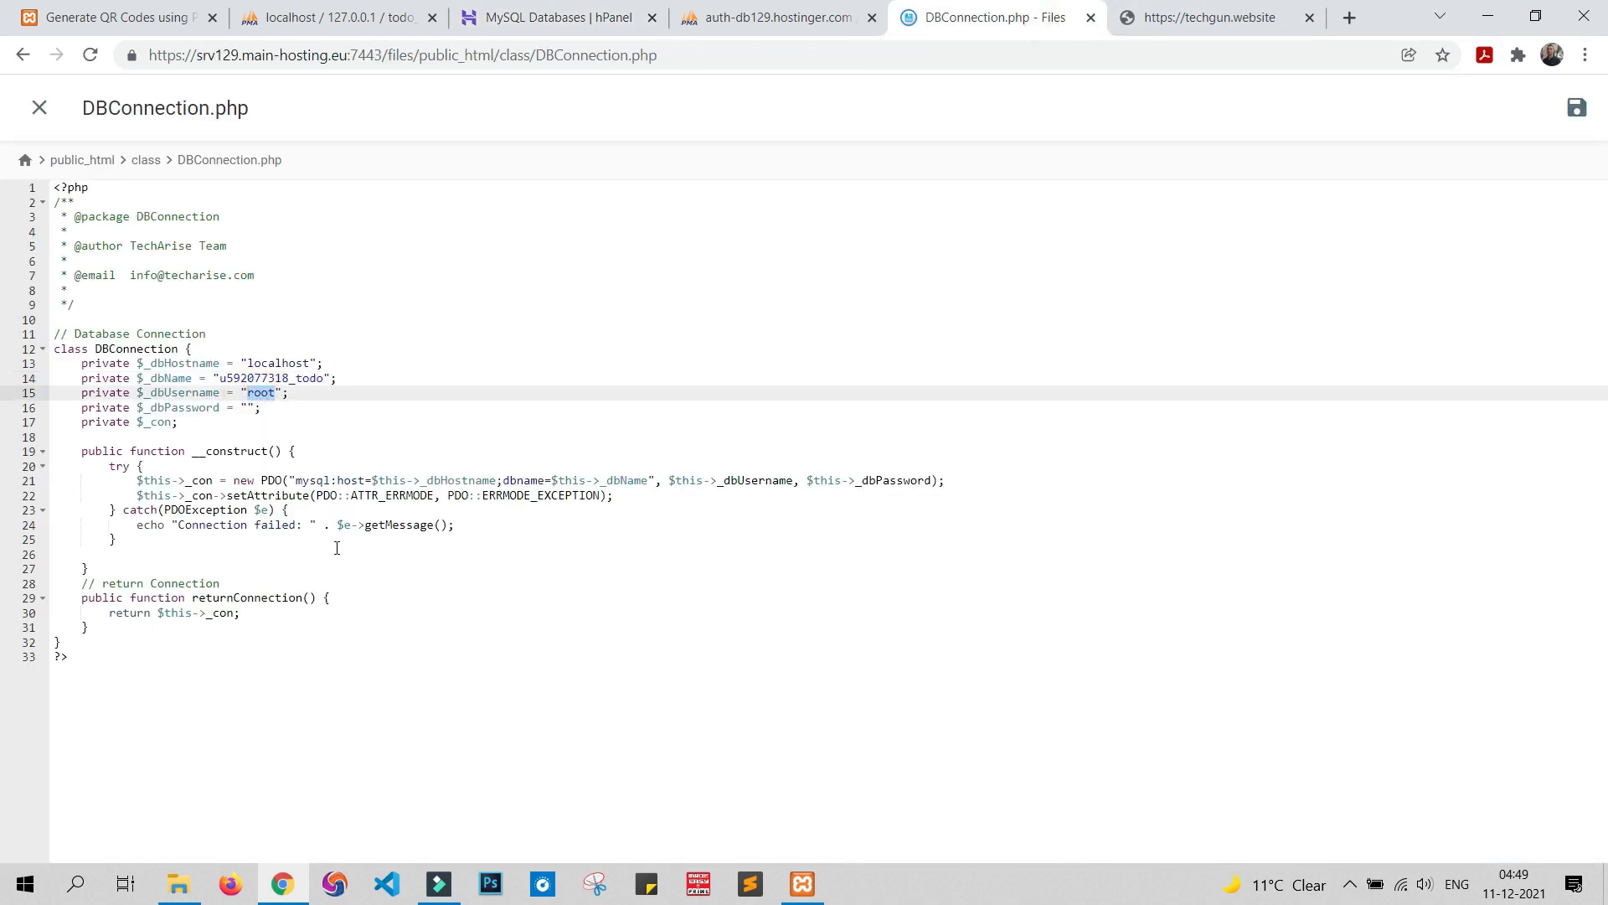
{"action": "key", "text": "ctrl+v"}
{"action": "left_click", "coordinate": [250, 409]}
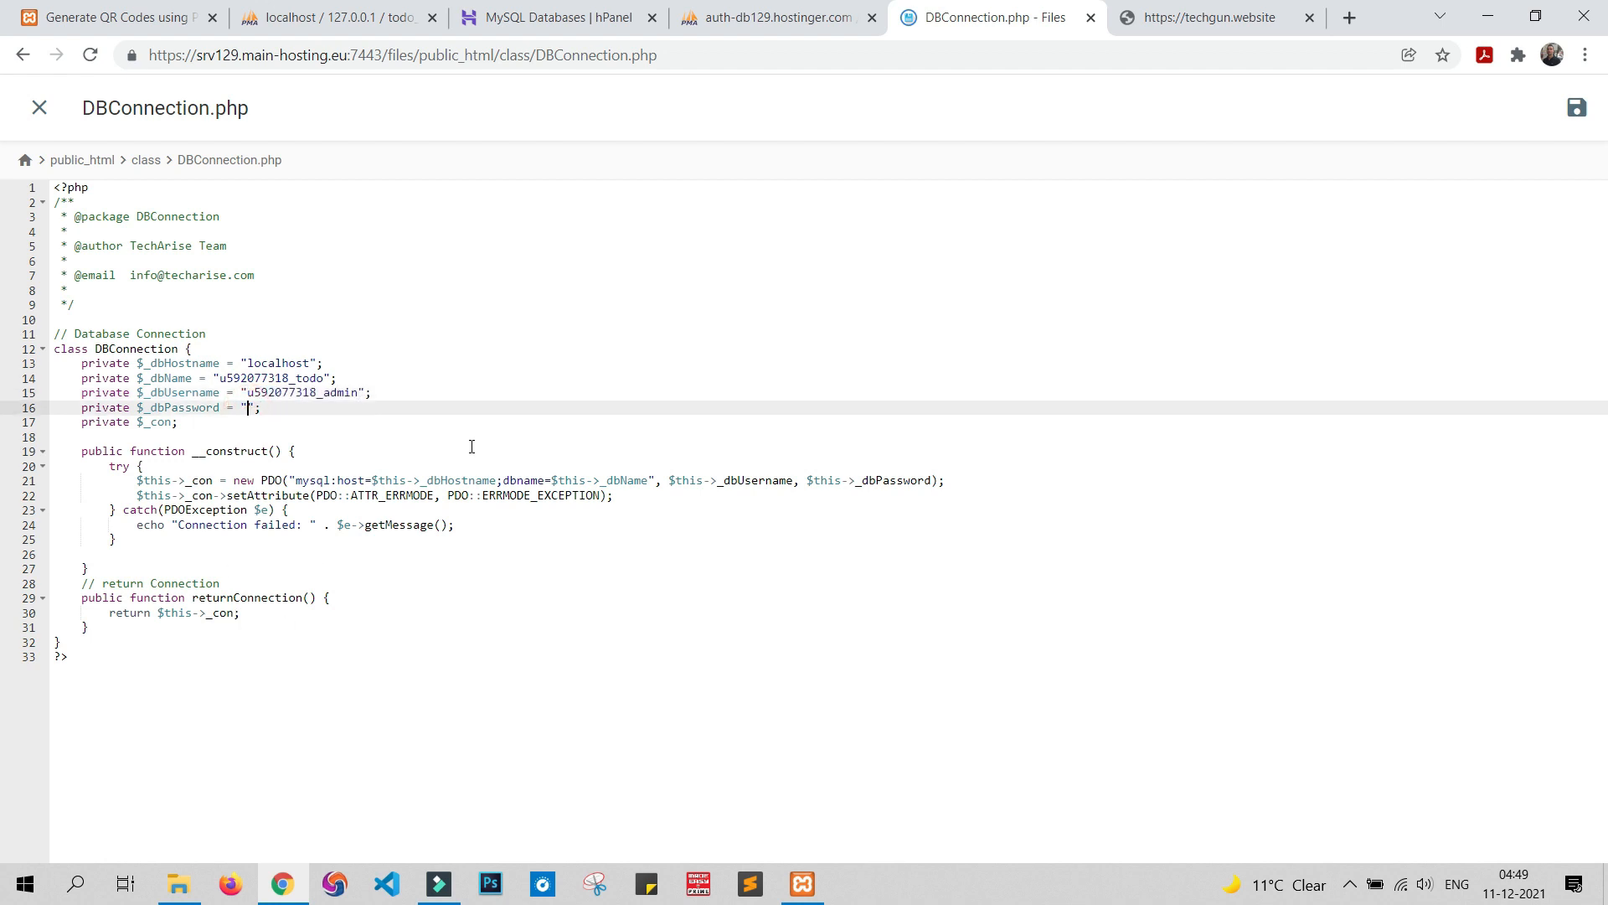
{"action": "type", "text": "Password123"}
{"action": "left_click", "coordinate": [1572, 115]}
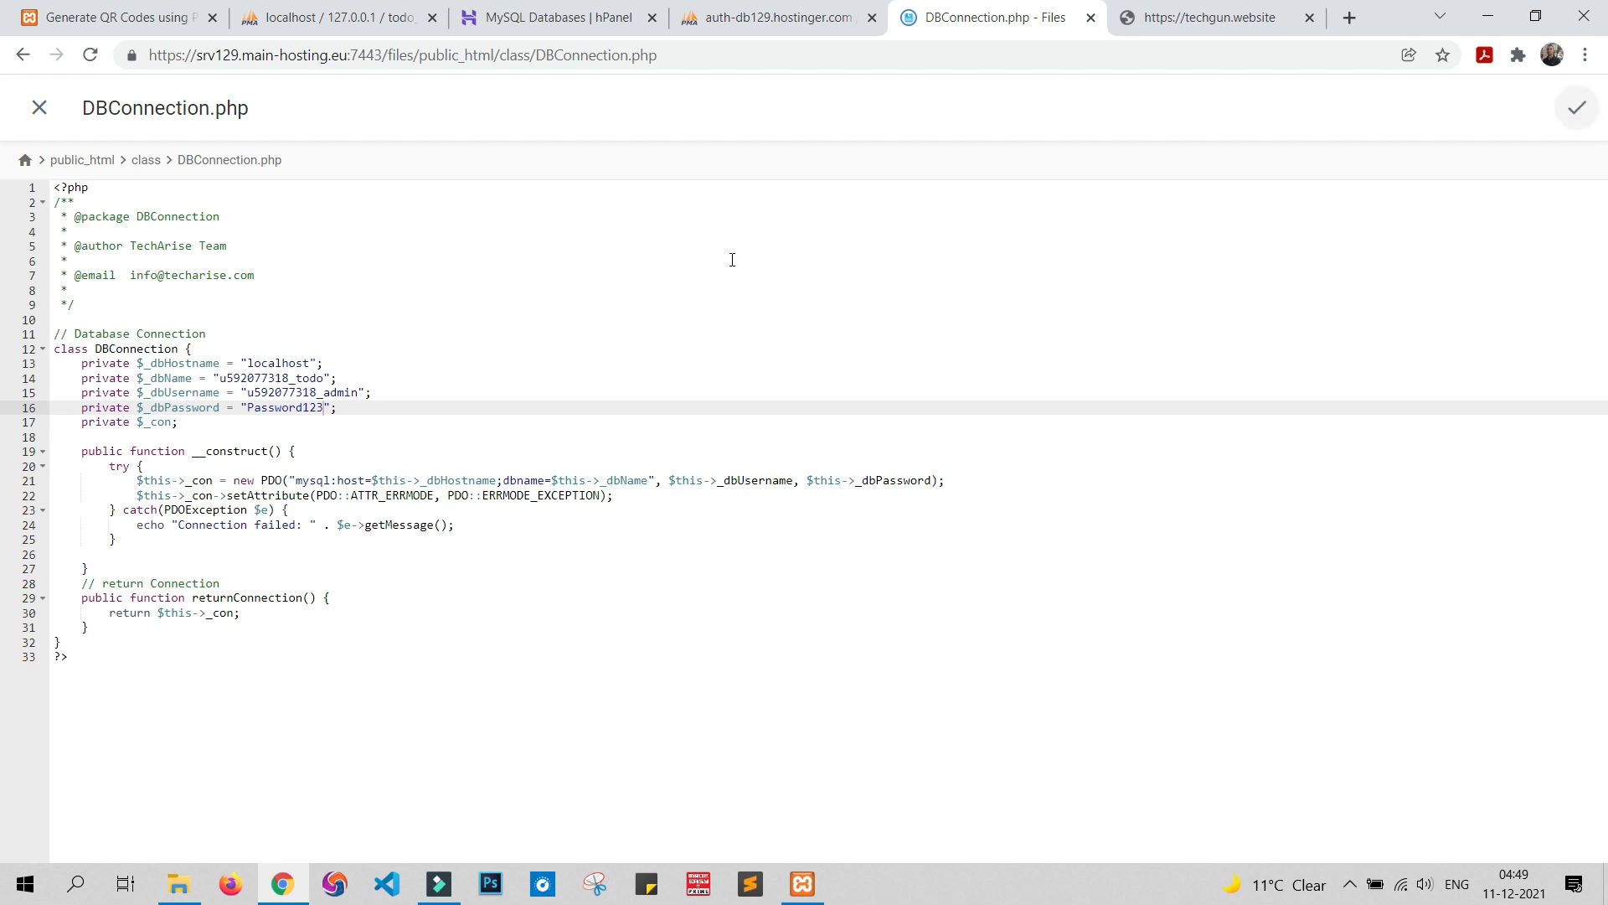
{"action": "left_click", "coordinate": [1207, 17]}
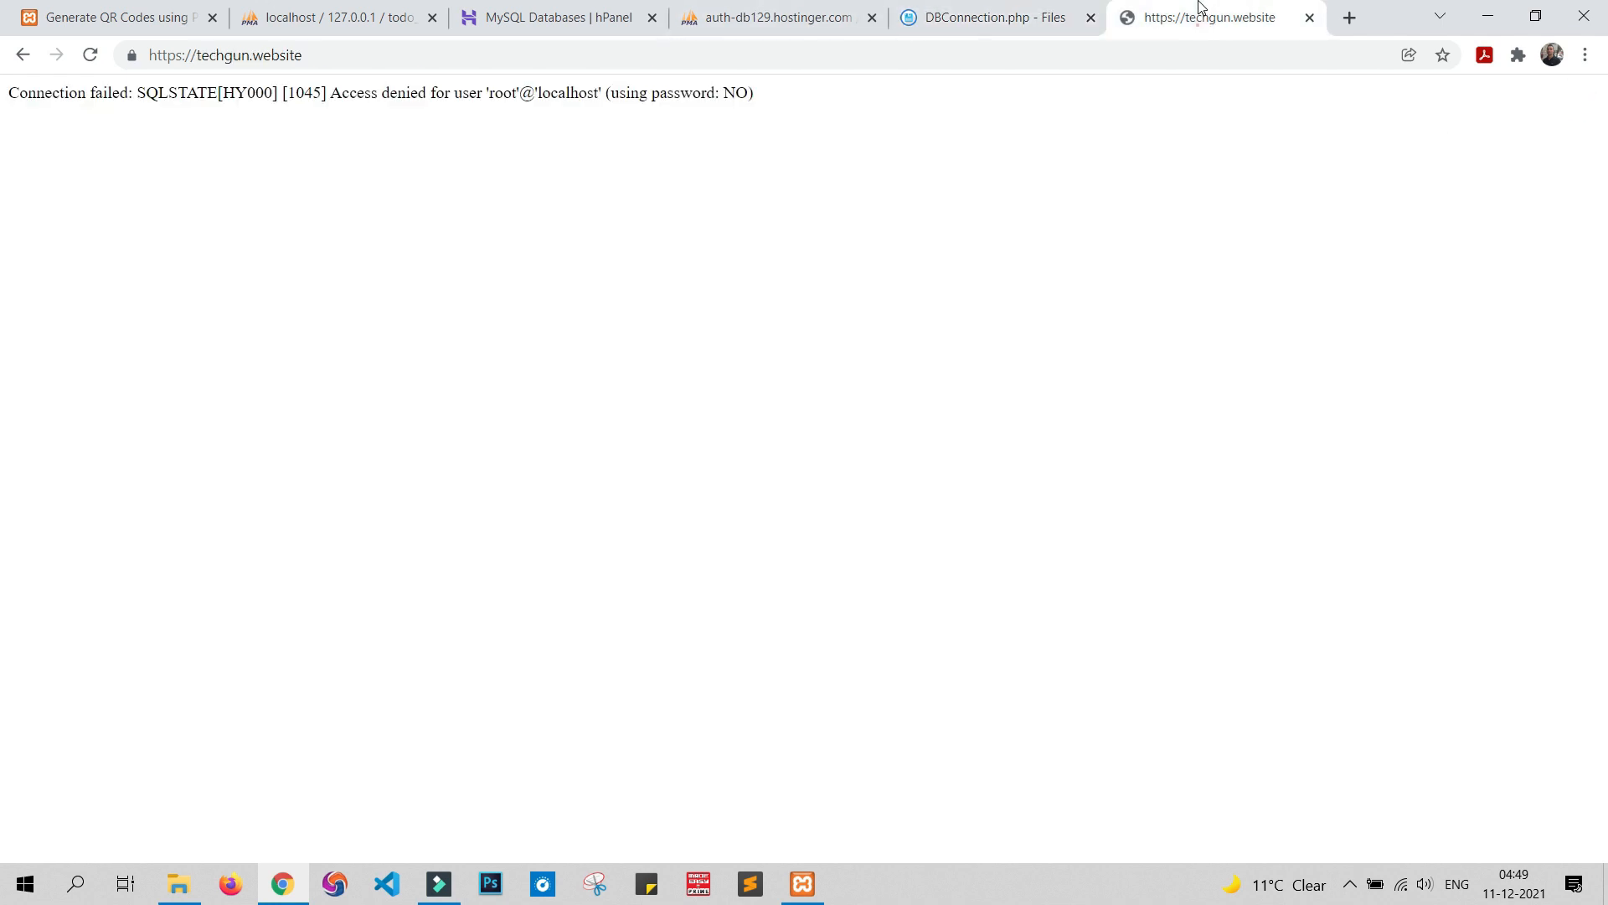
Reload techgun.website to confirm the empty To-Do List app loads, and check todo_list
{"action": "left_click", "coordinate": [91, 55]}
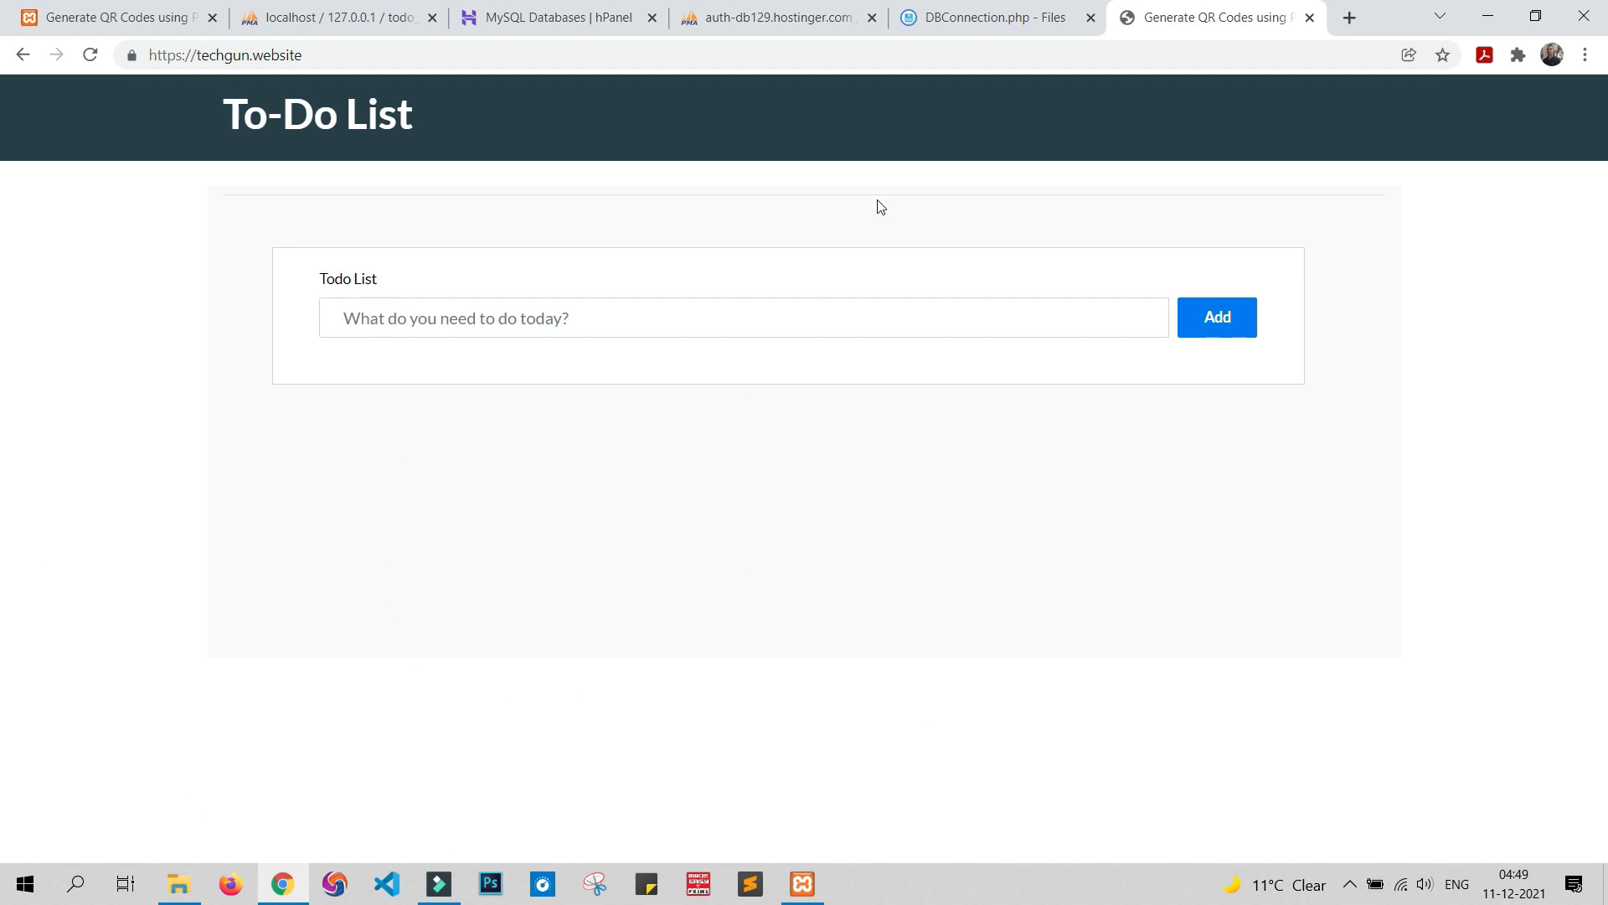
{"action": "left_click", "coordinate": [762, 7]}
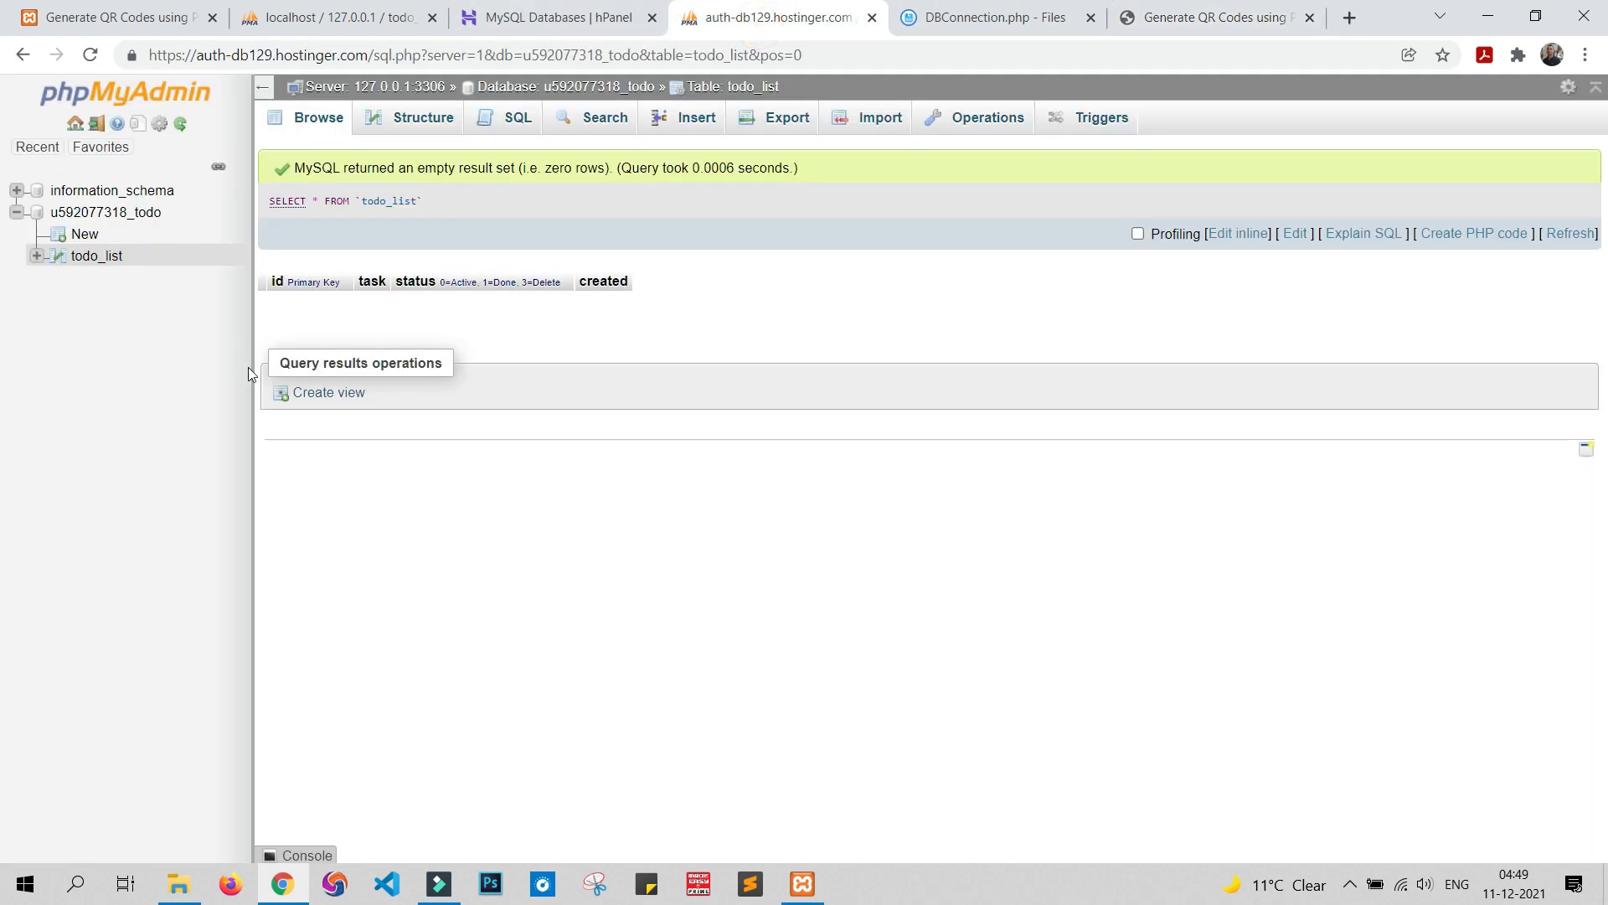
{"action": "left_click", "coordinate": [965, 12]}
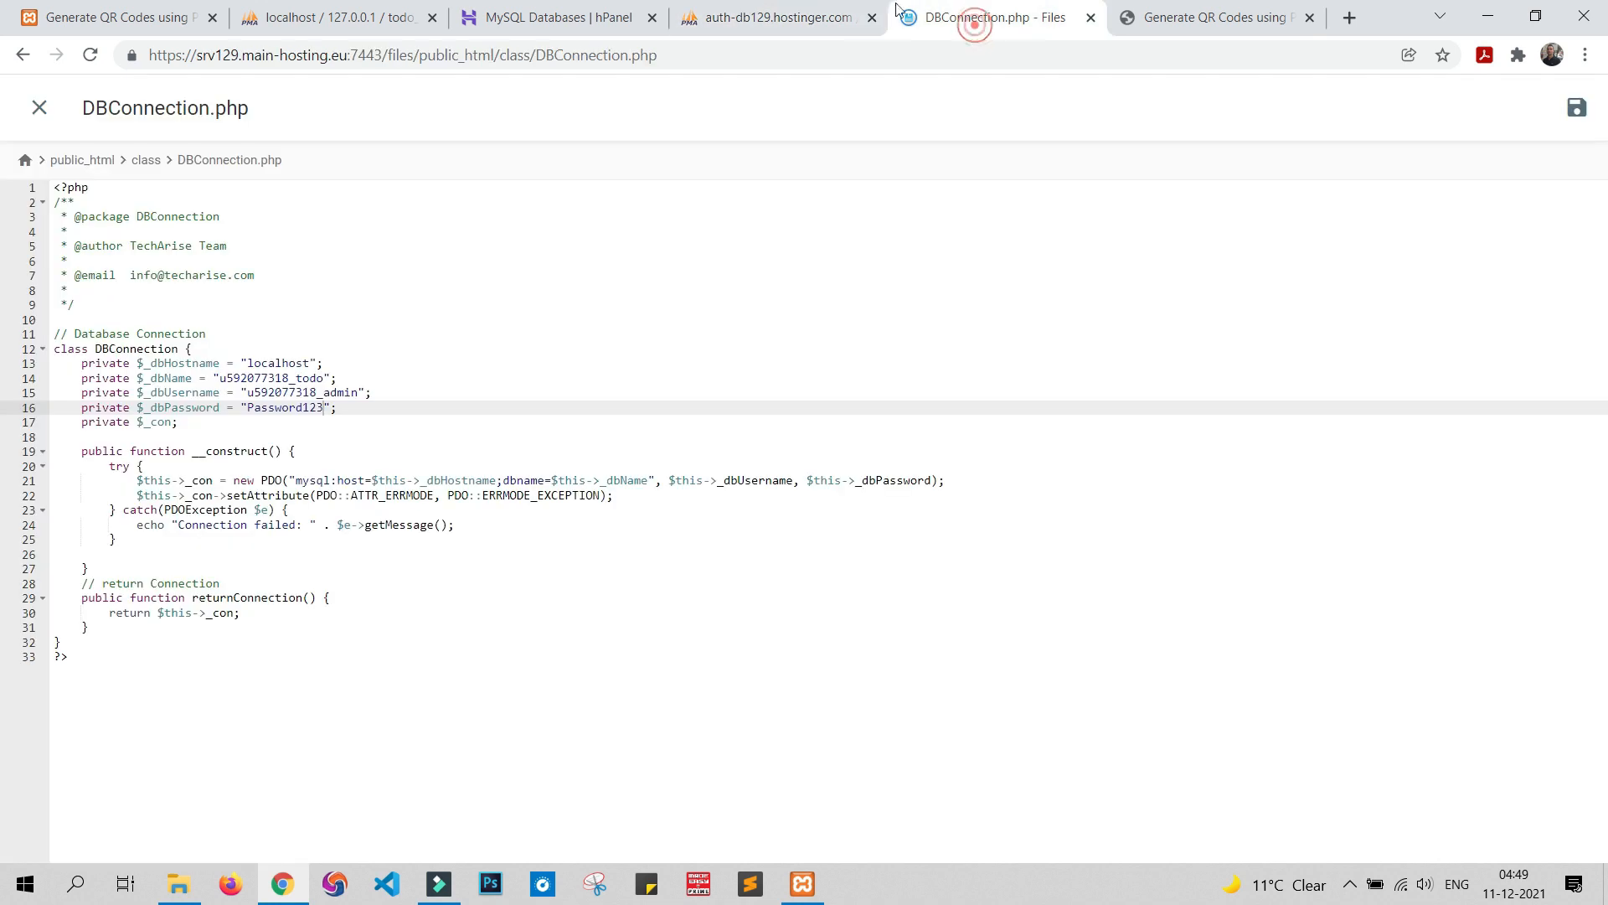
Close the DBConnection.php editor, return to public_html, and close the File Manager
{"action": "left_click", "coordinate": [39, 108]}
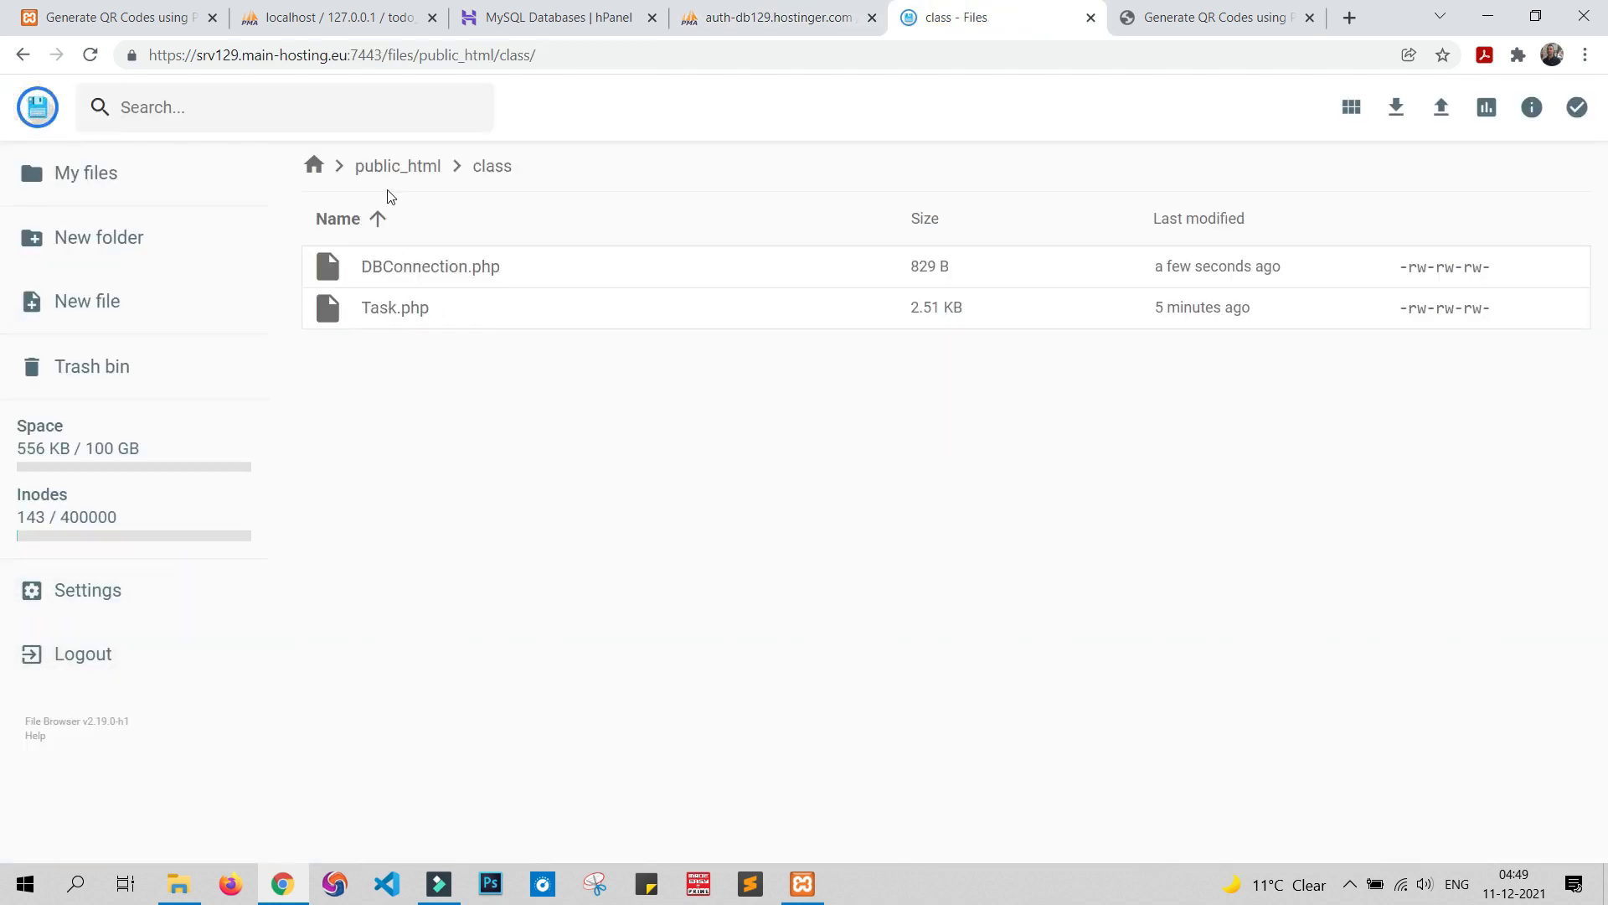
{"action": "left_click", "coordinate": [399, 165]}
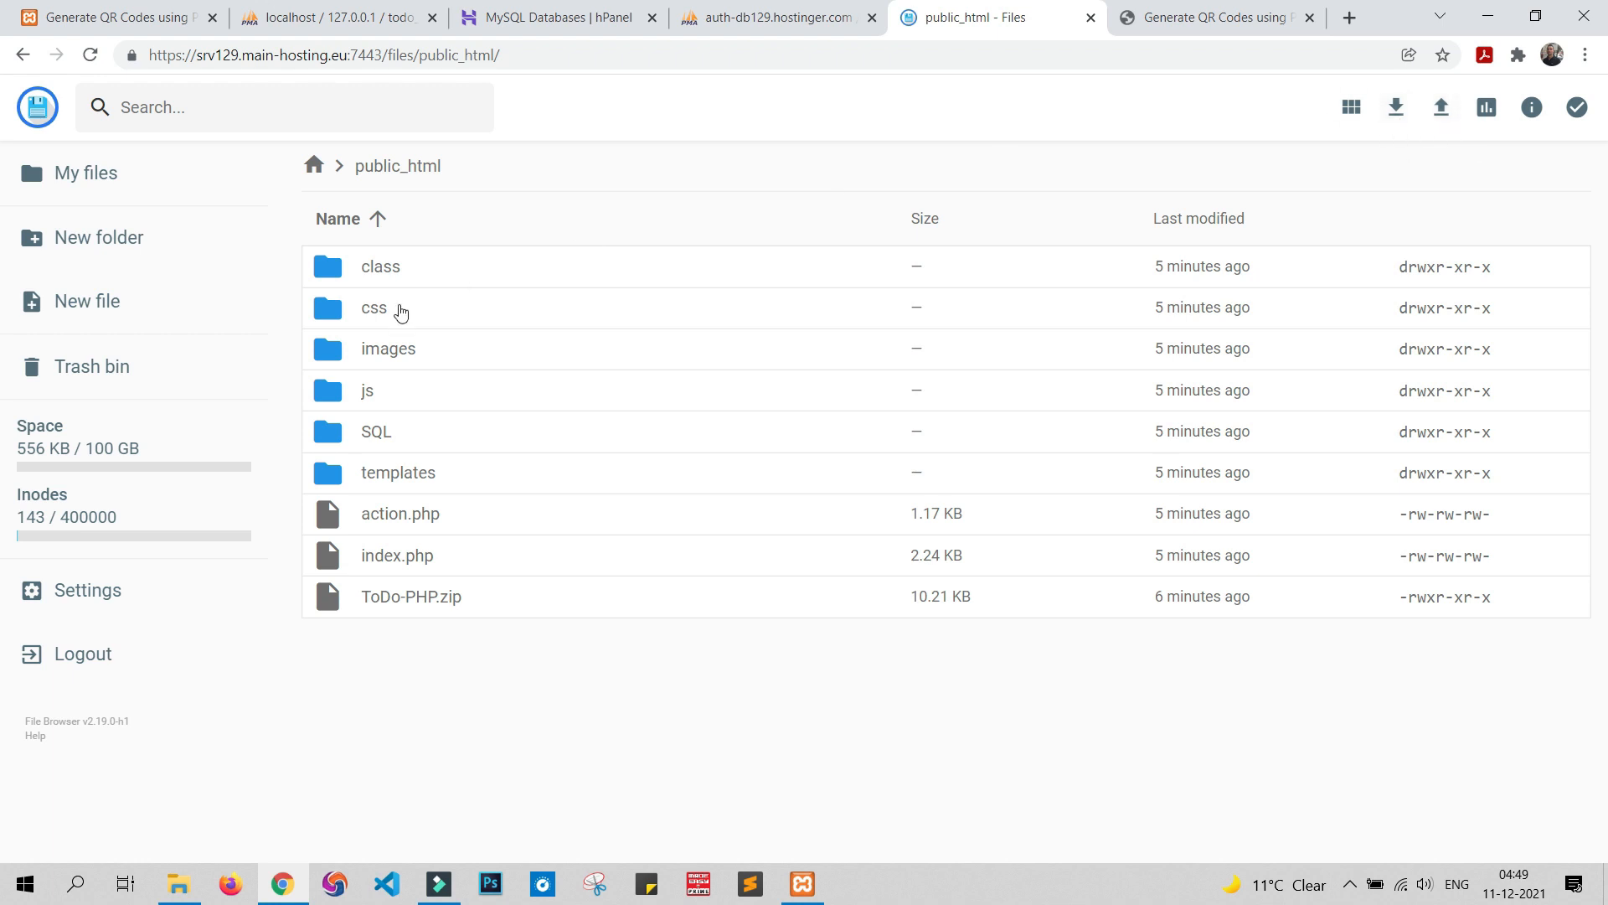
{"action": "left_click", "coordinate": [412, 300]}
{"action": "right_click", "coordinate": [412, 300]}
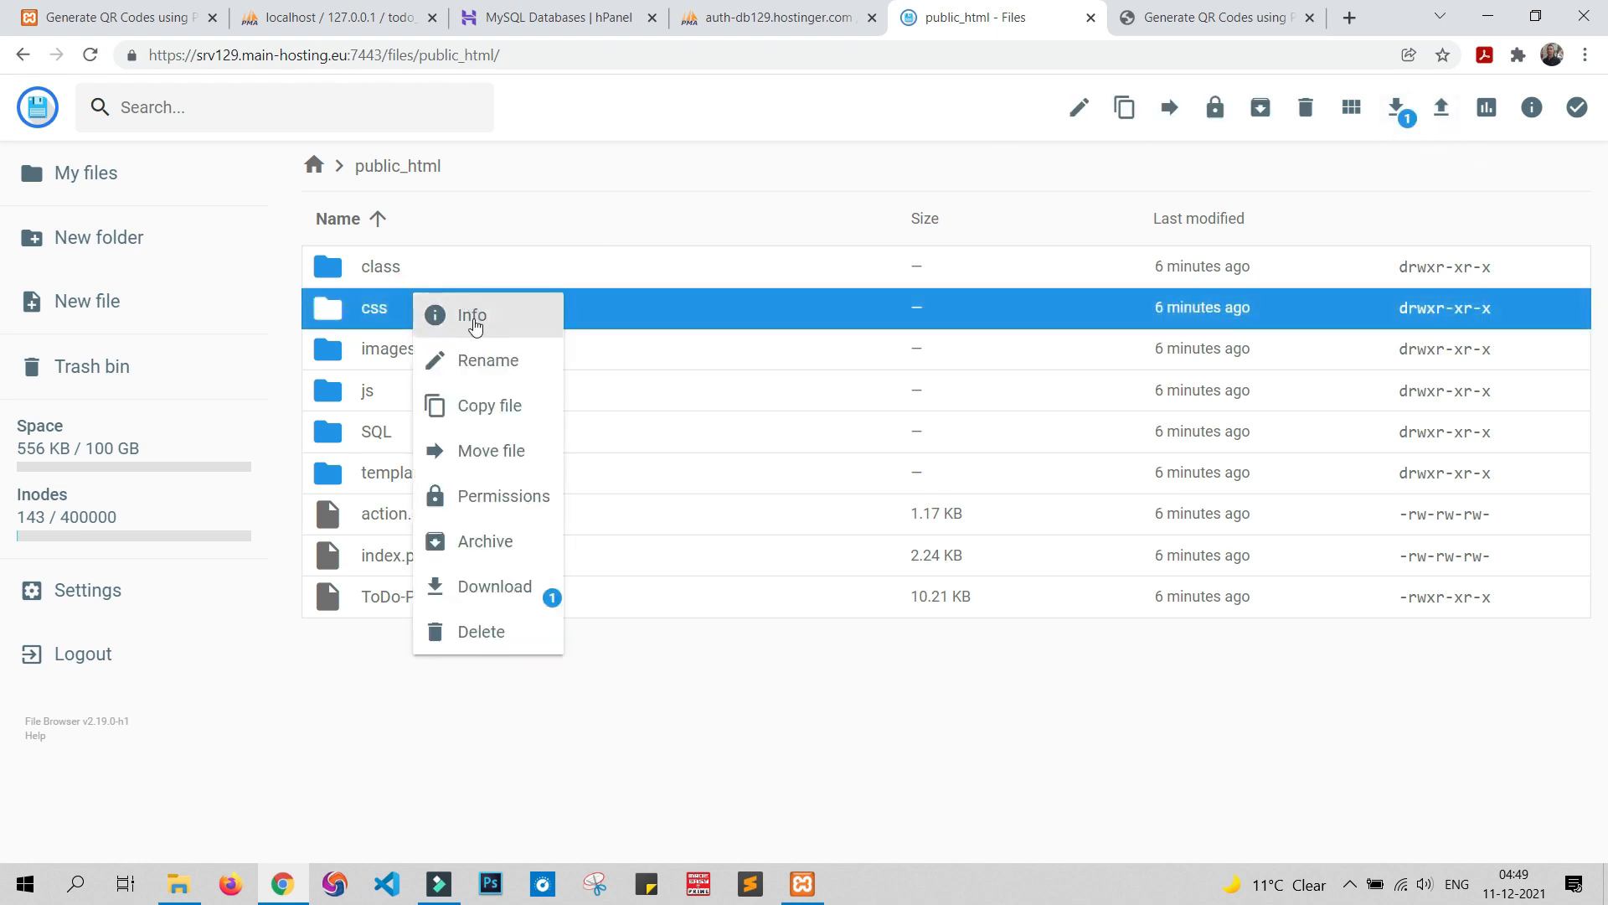
{"action": "left_click", "coordinate": [645, 700]}
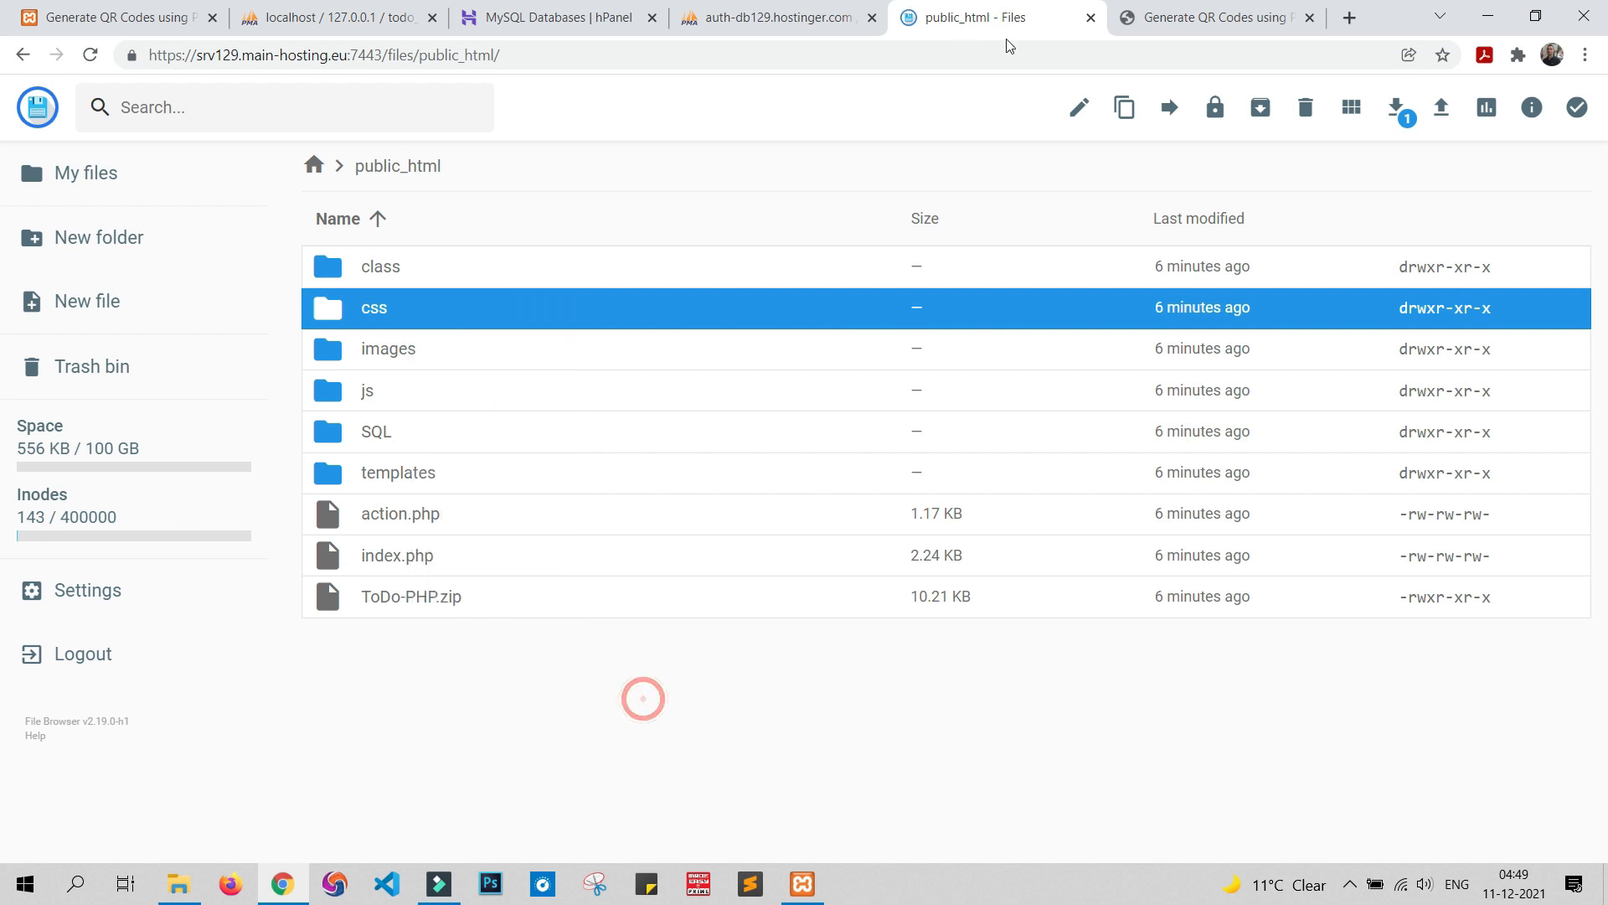
{"action": "left_click", "coordinate": [1091, 18]}
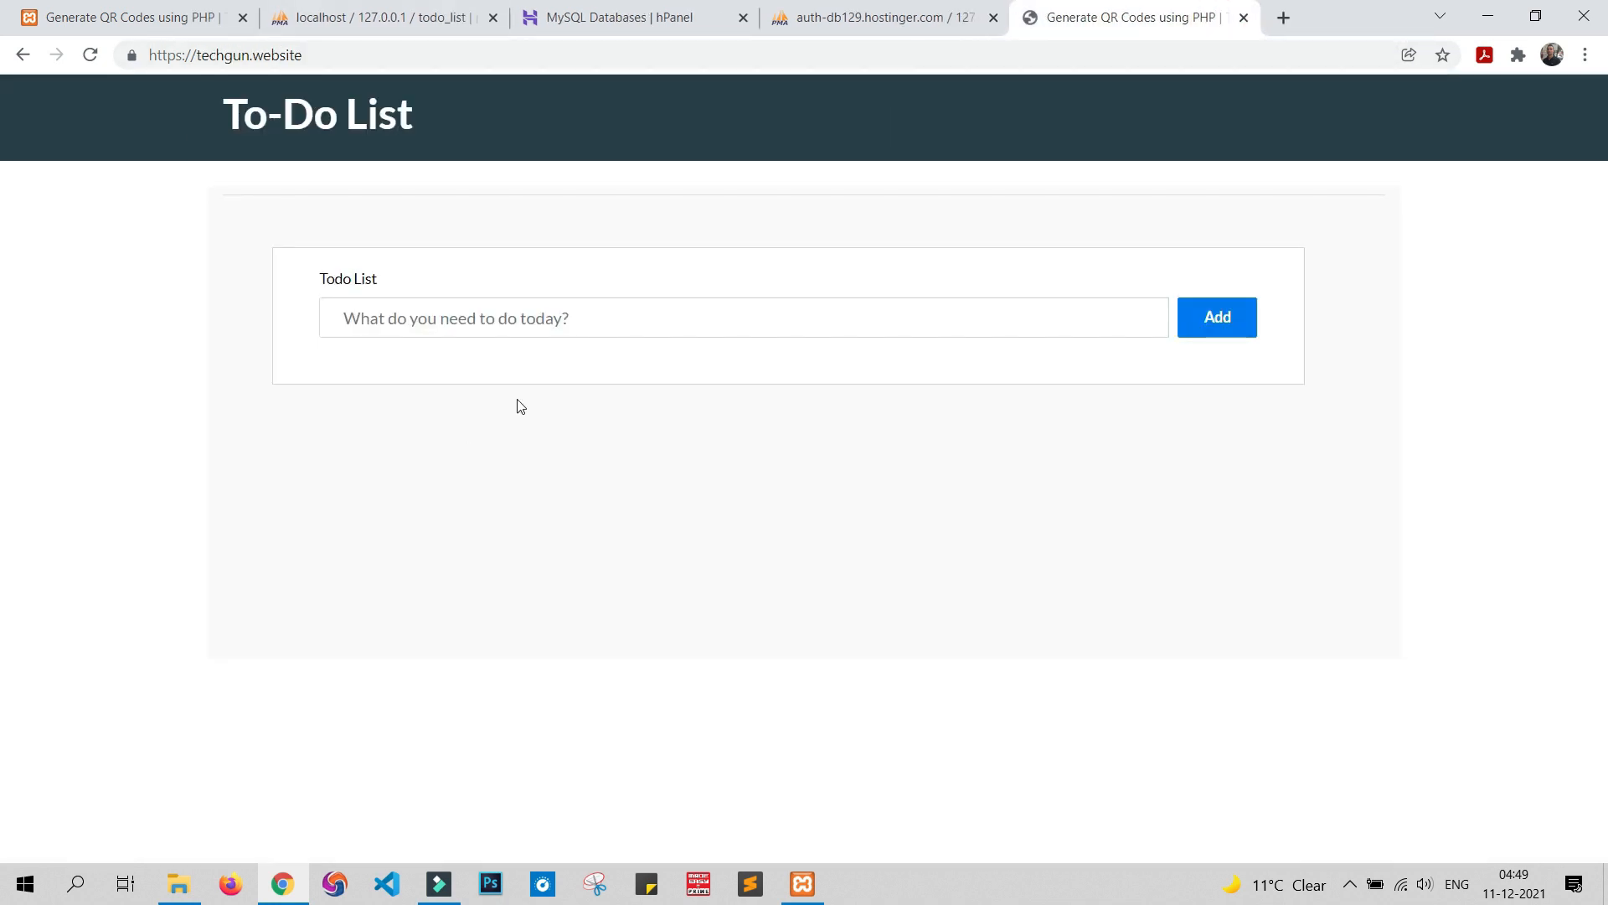
Add a 'Buy Book' task on the live To-Do List app
{"action": "left_click", "coordinate": [589, 314]}
{"action": "type", "text": "Buy"}
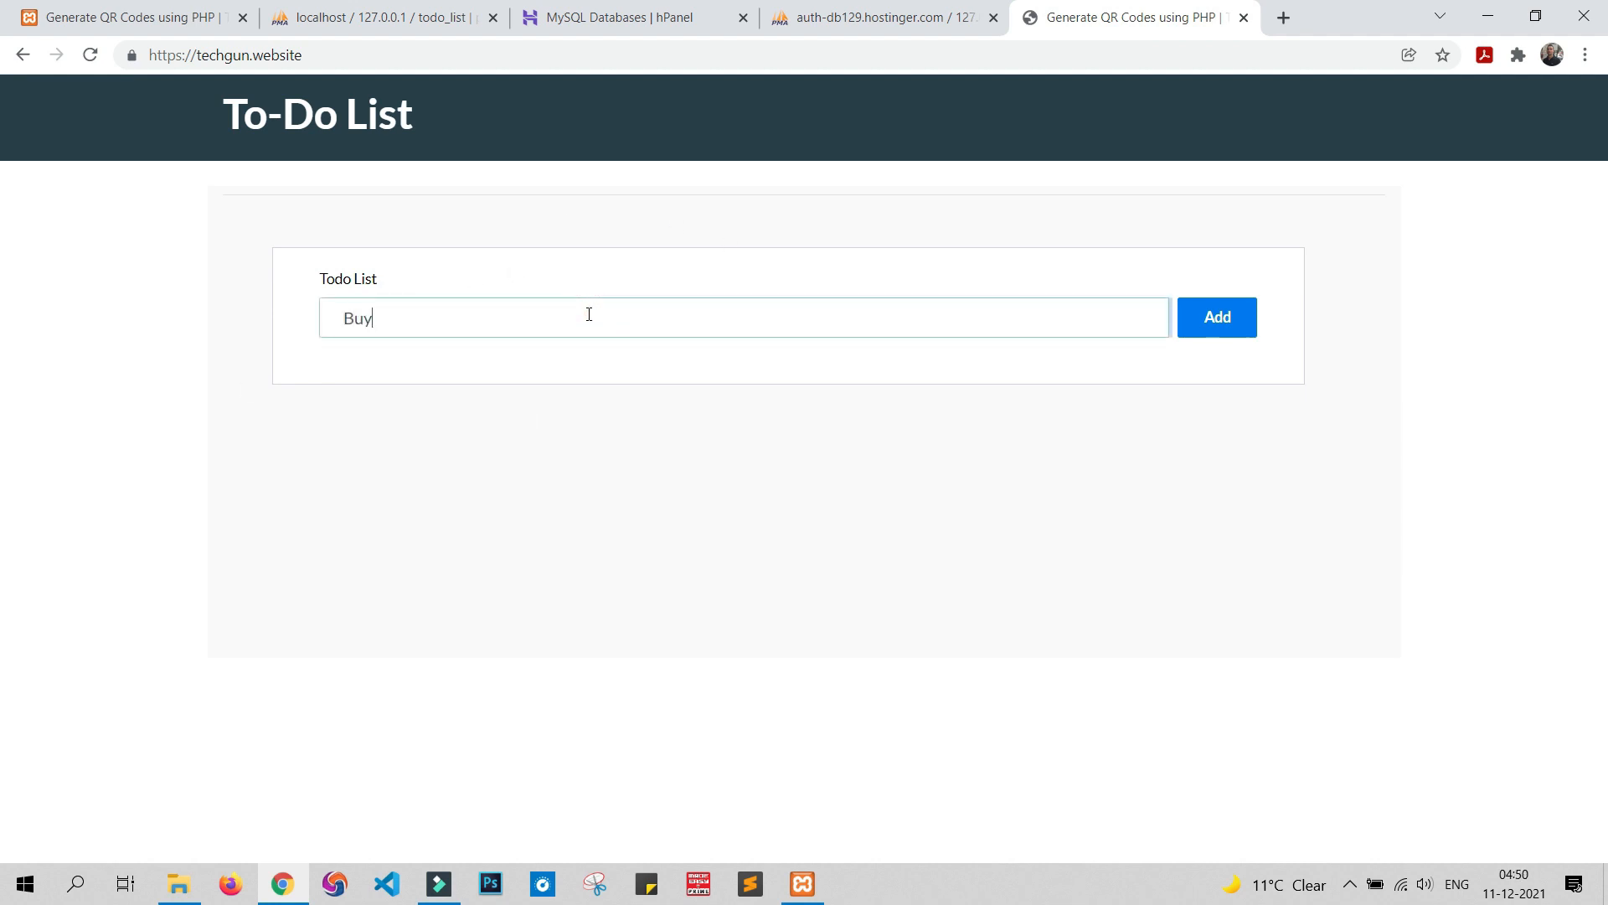
{"action": "type", "text": " Book"}
{"action": "left_click", "coordinate": [1214, 330]}
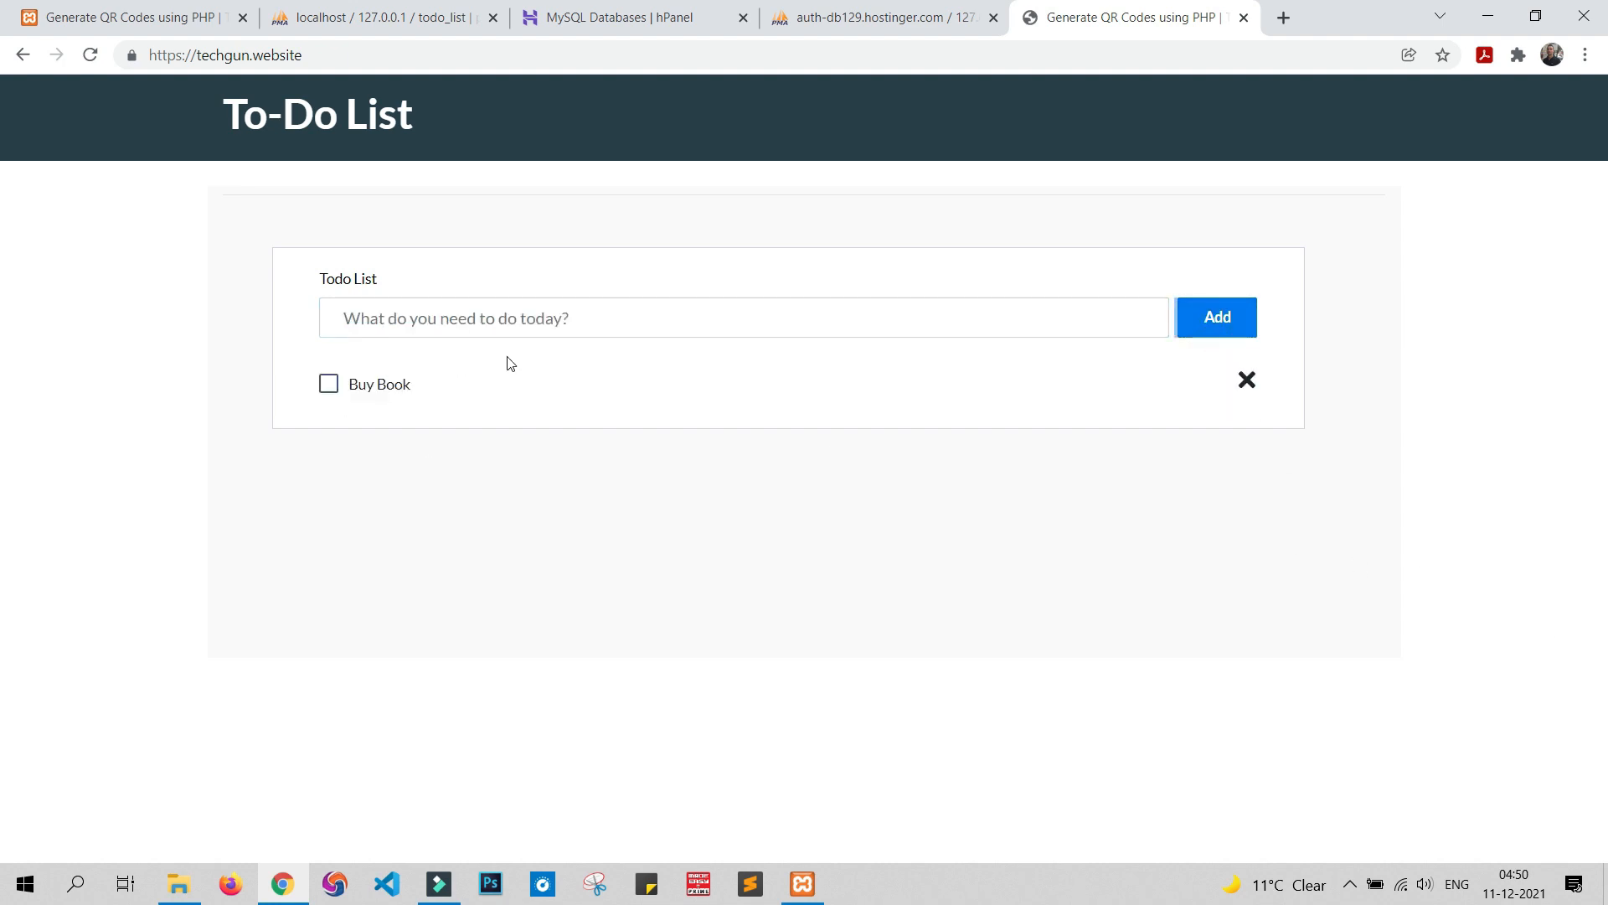
Confirm the Buy Book row in phpMyAdmin's todo_list table, then delete the task
{"action": "left_click", "coordinate": [855, 19]}
{"action": "left_click", "coordinate": [84, 256]}
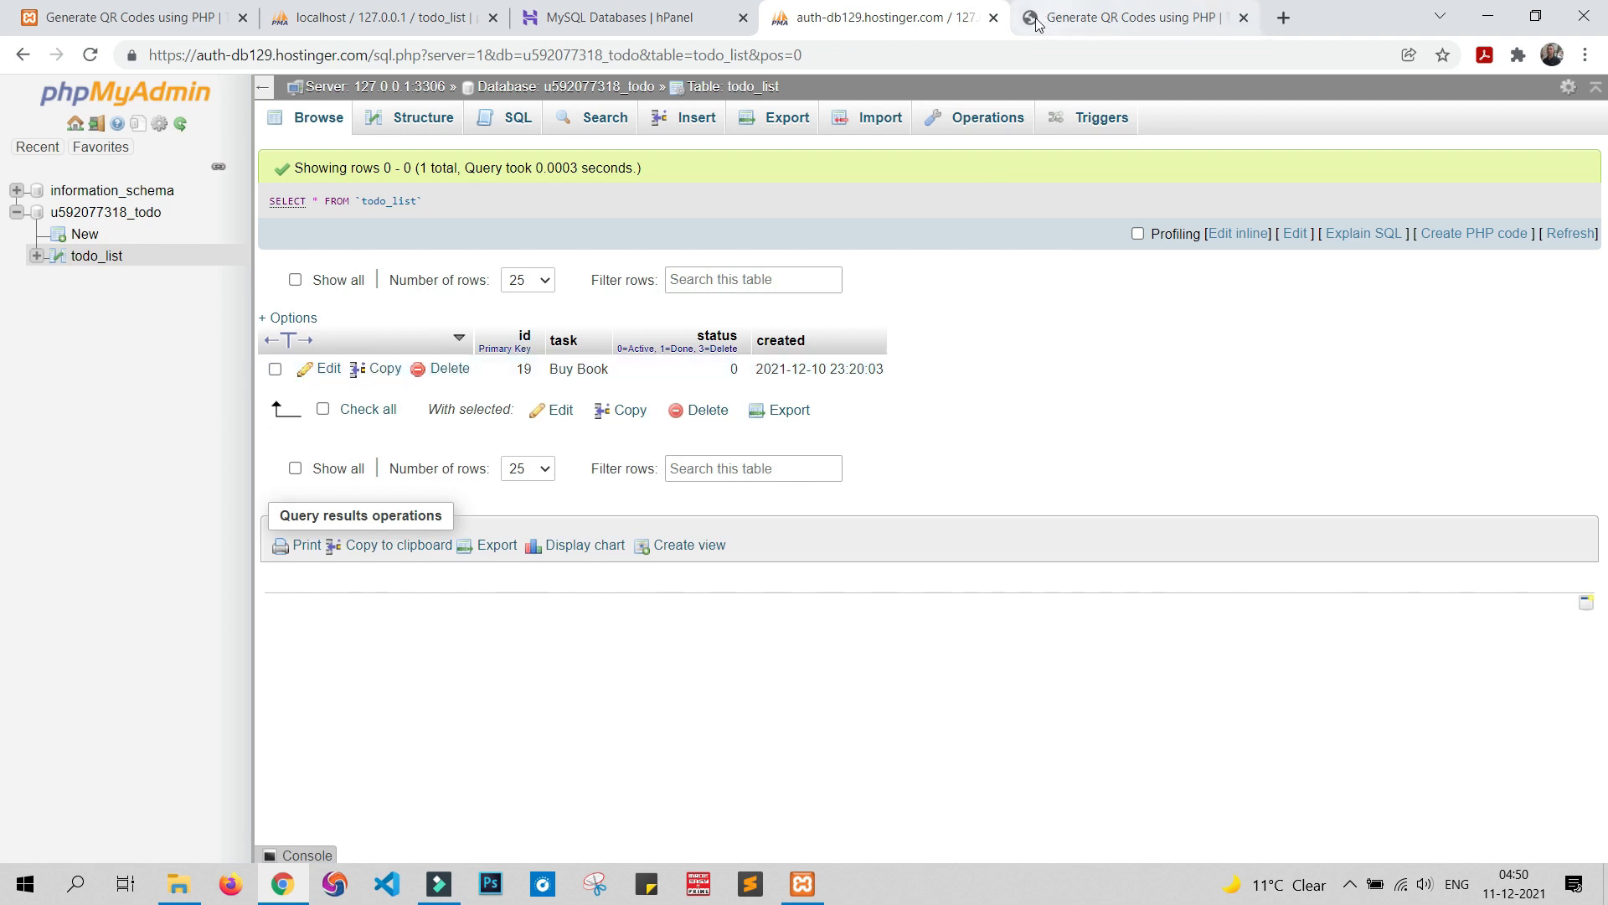
{"action": "left_click", "coordinate": [992, 19]}
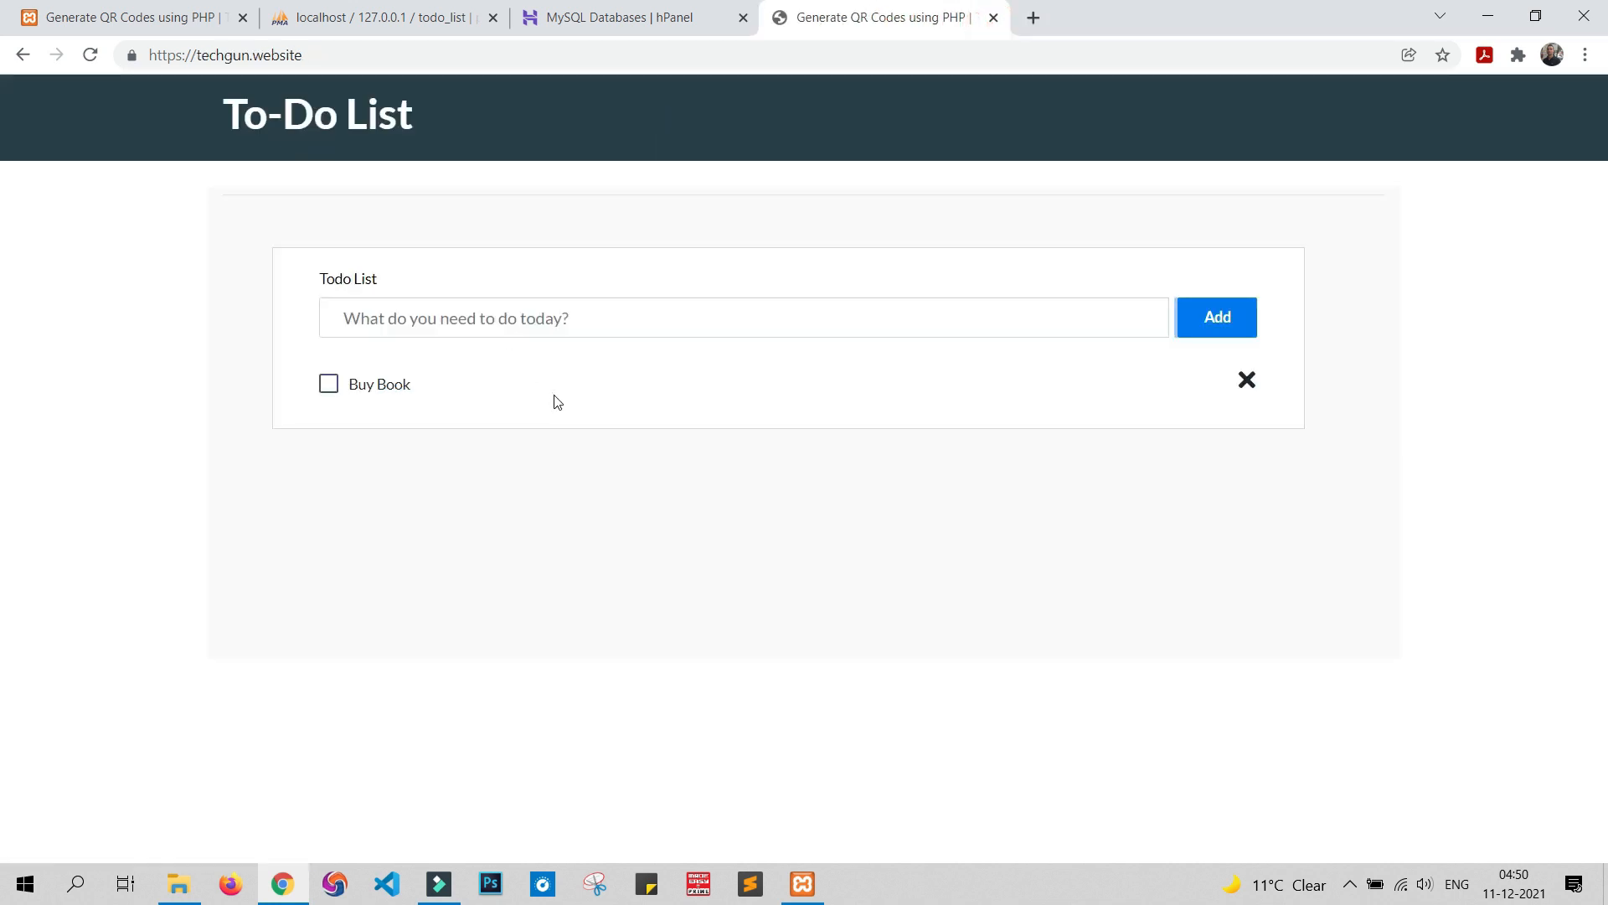
{"action": "left_click", "coordinate": [1245, 382]}
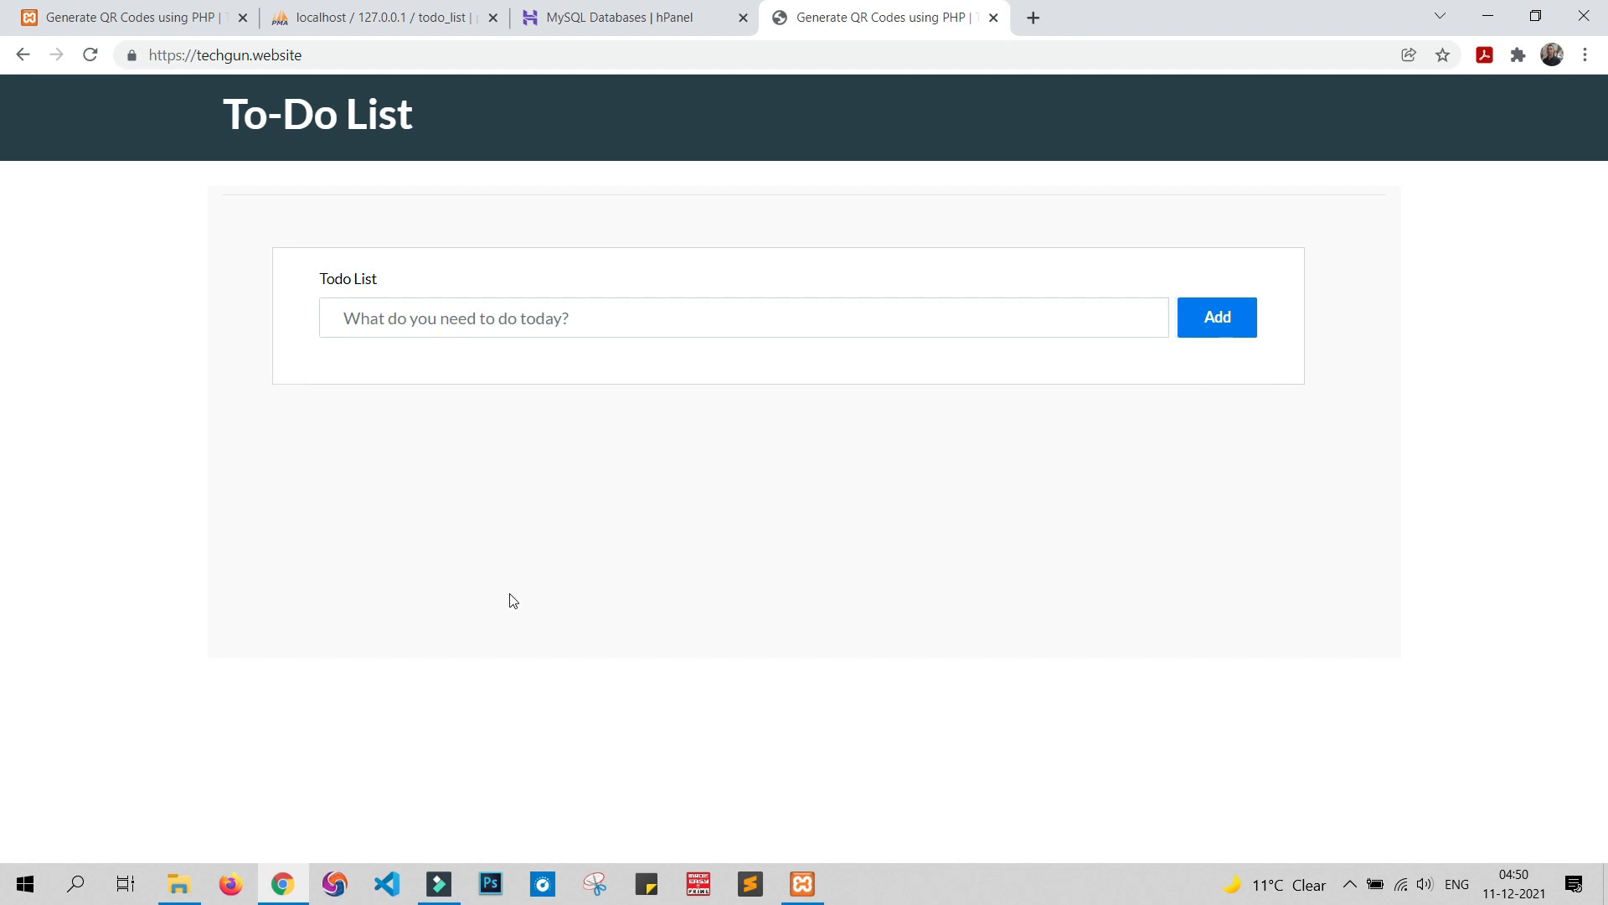